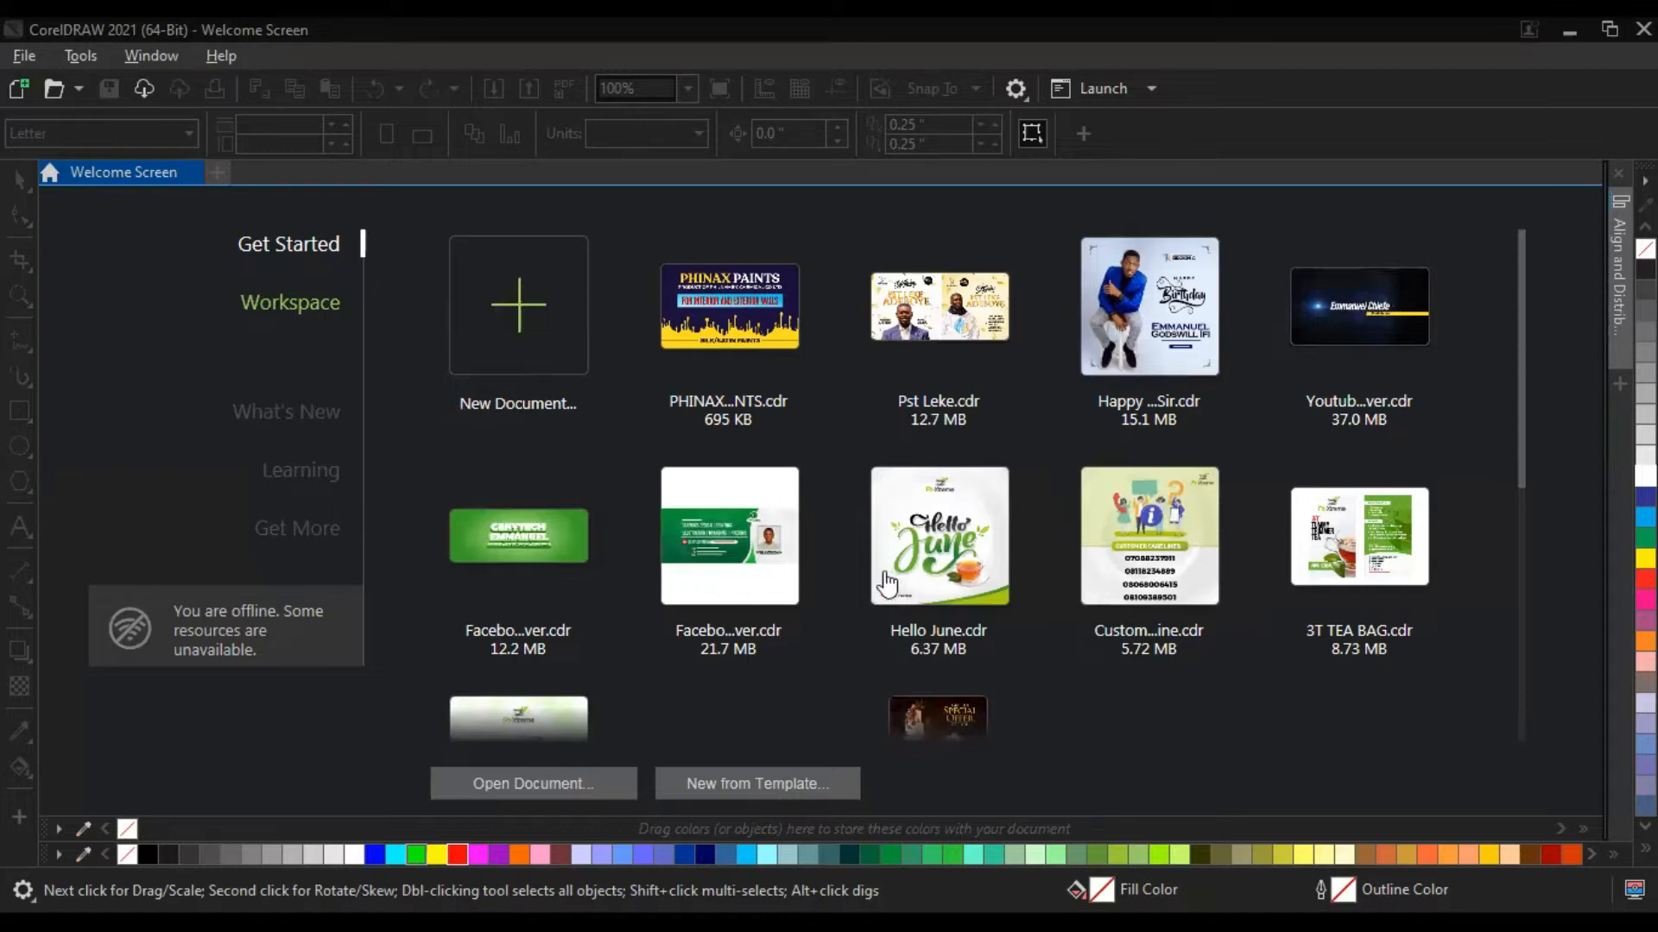
{"action": "scroll", "coordinate": [885, 574], "scroll_direction": "down", "scroll_amount": 3}
{"action": "scroll", "coordinate": [847, 492], "scroll_direction": "up", "scroll_amount": 3}
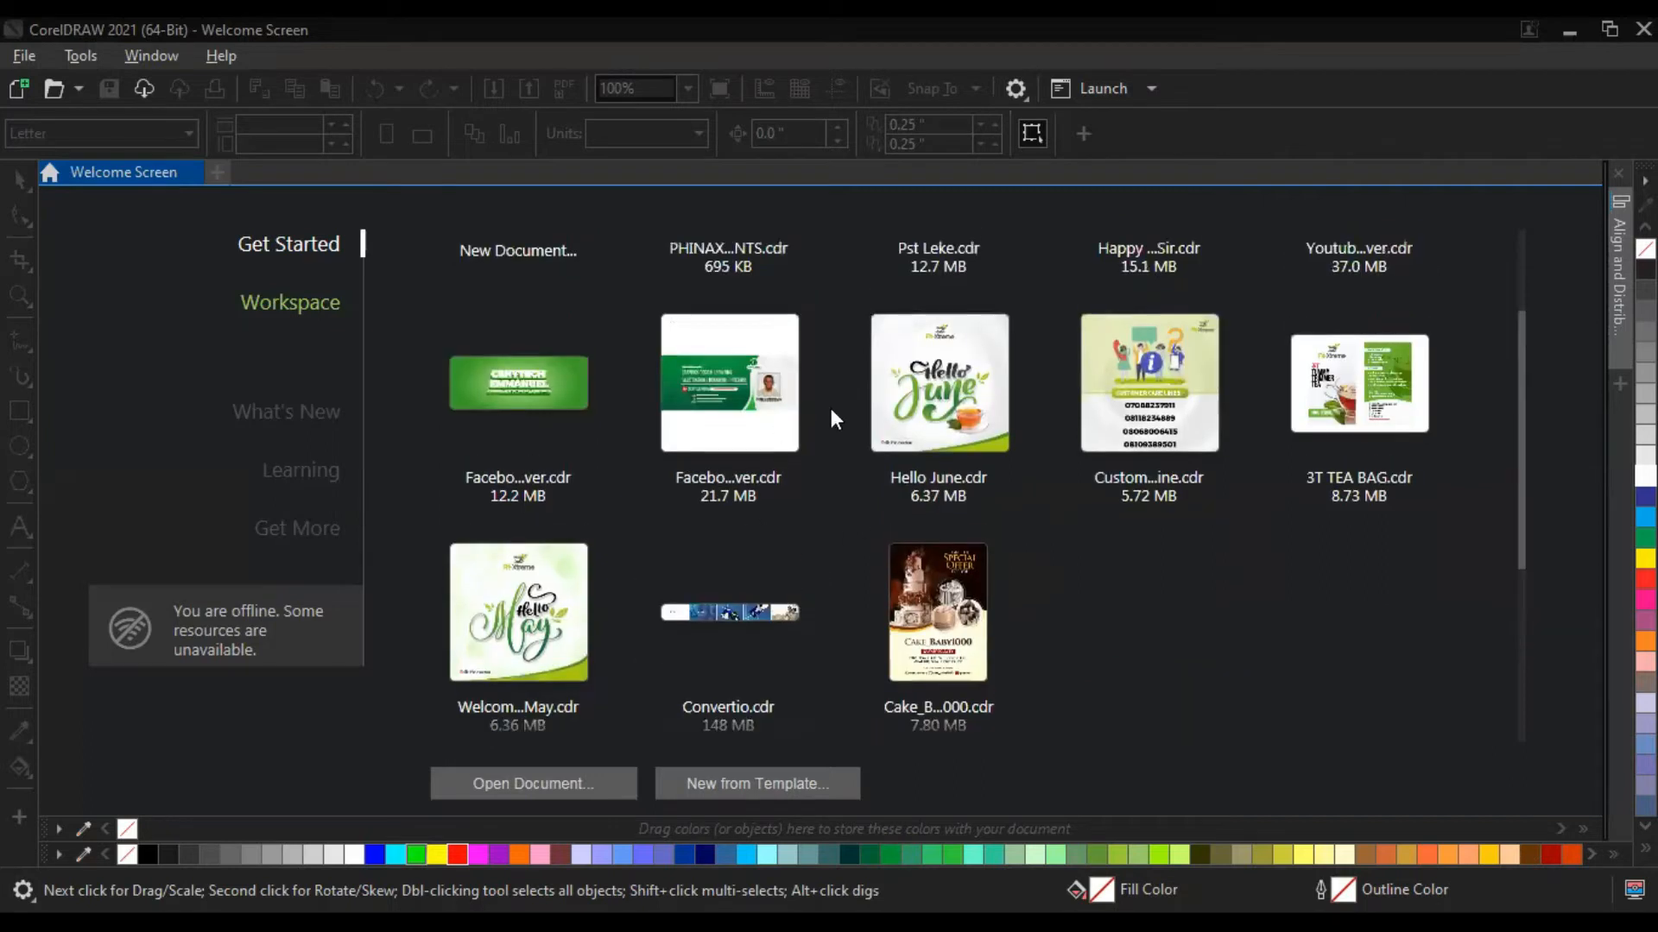
{"action": "scroll", "coordinate": [825, 496], "scroll_direction": "up", "scroll_amount": 3}
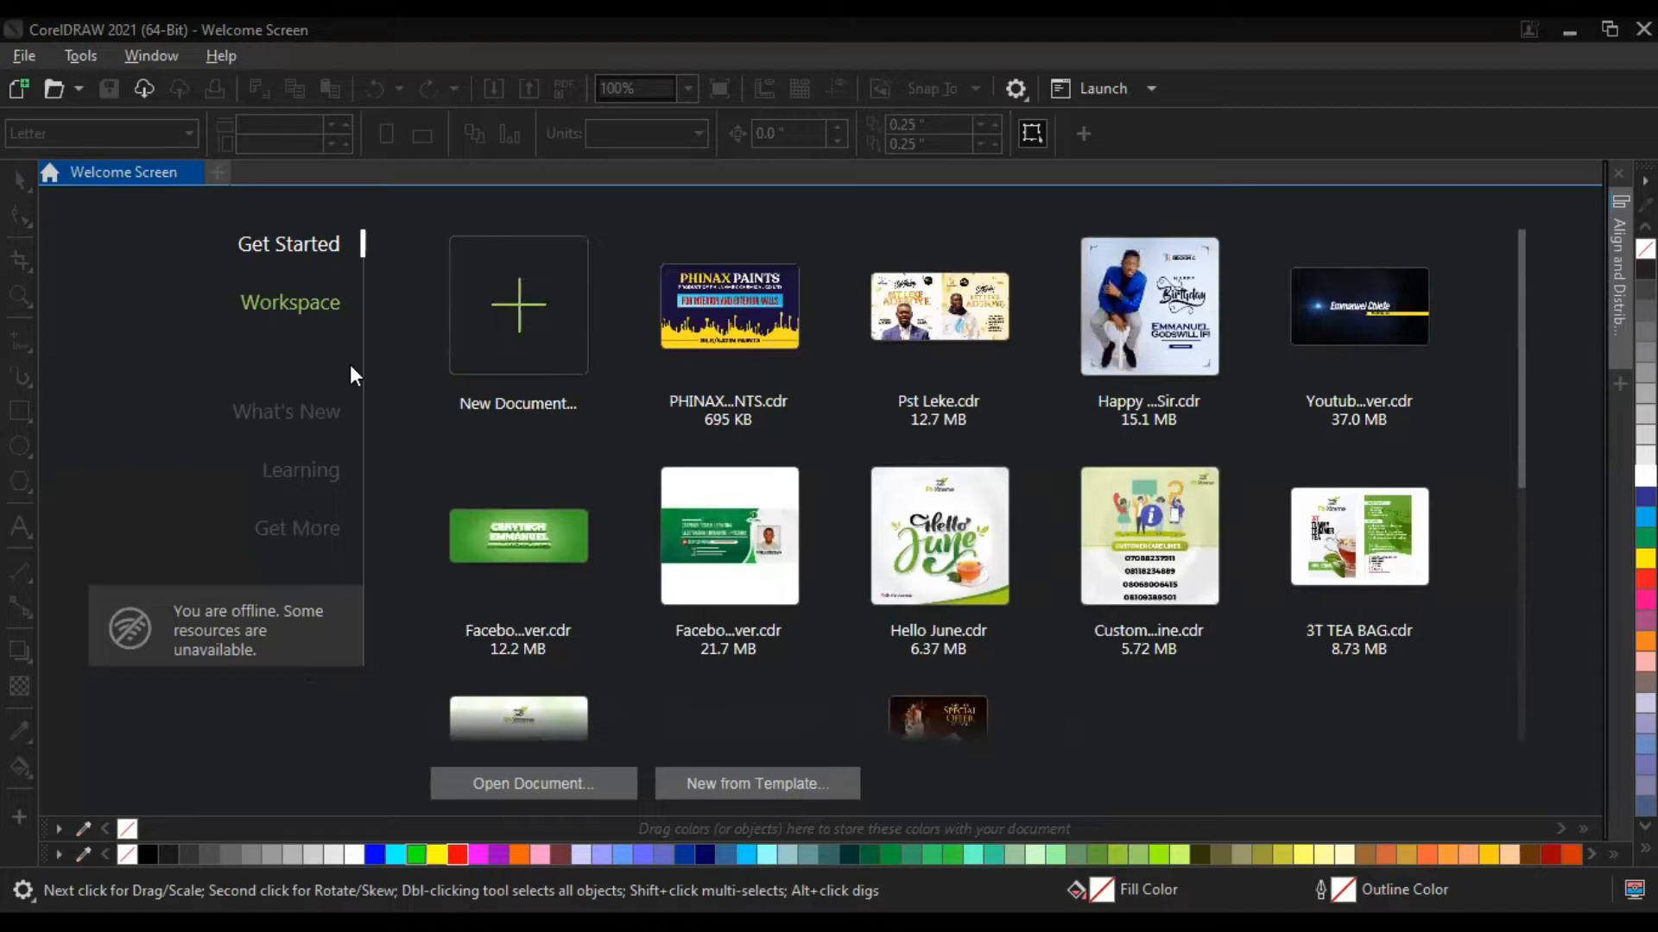
Create a new CMYK document with a portrait 5.827 × 8.268 inch page at 300 dpi.
{"action": "left_click", "coordinate": [528, 296]}
{"action": "left_click", "coordinate": [526, 296]}
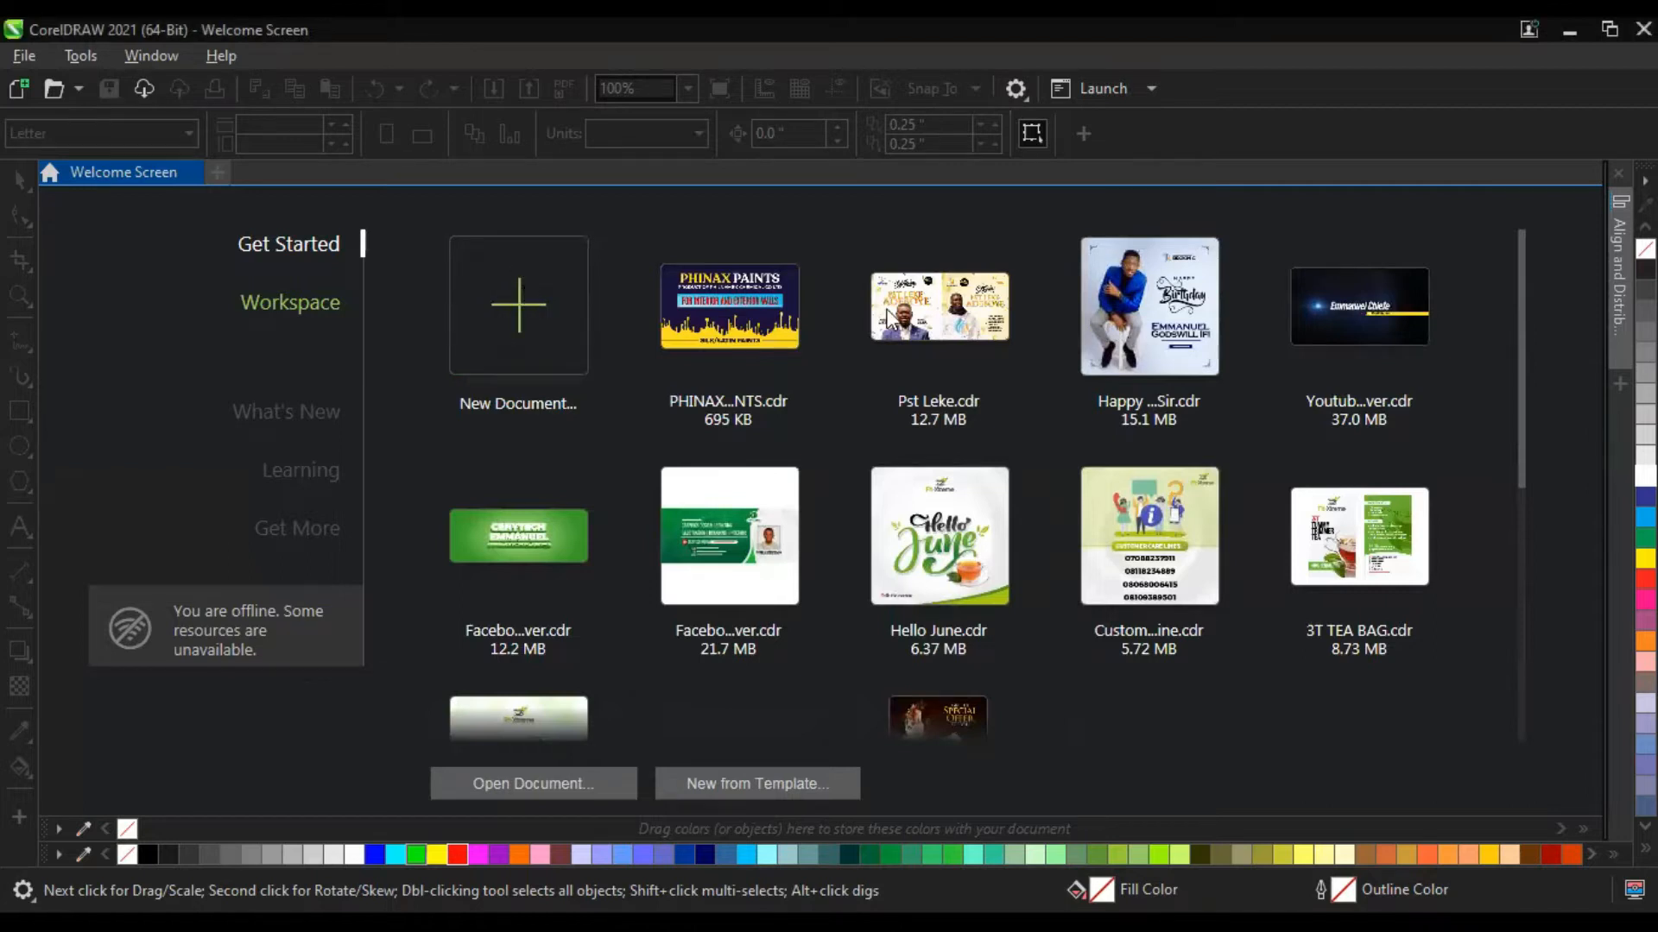
{"action": "left_click", "coordinate": [800, 302]}
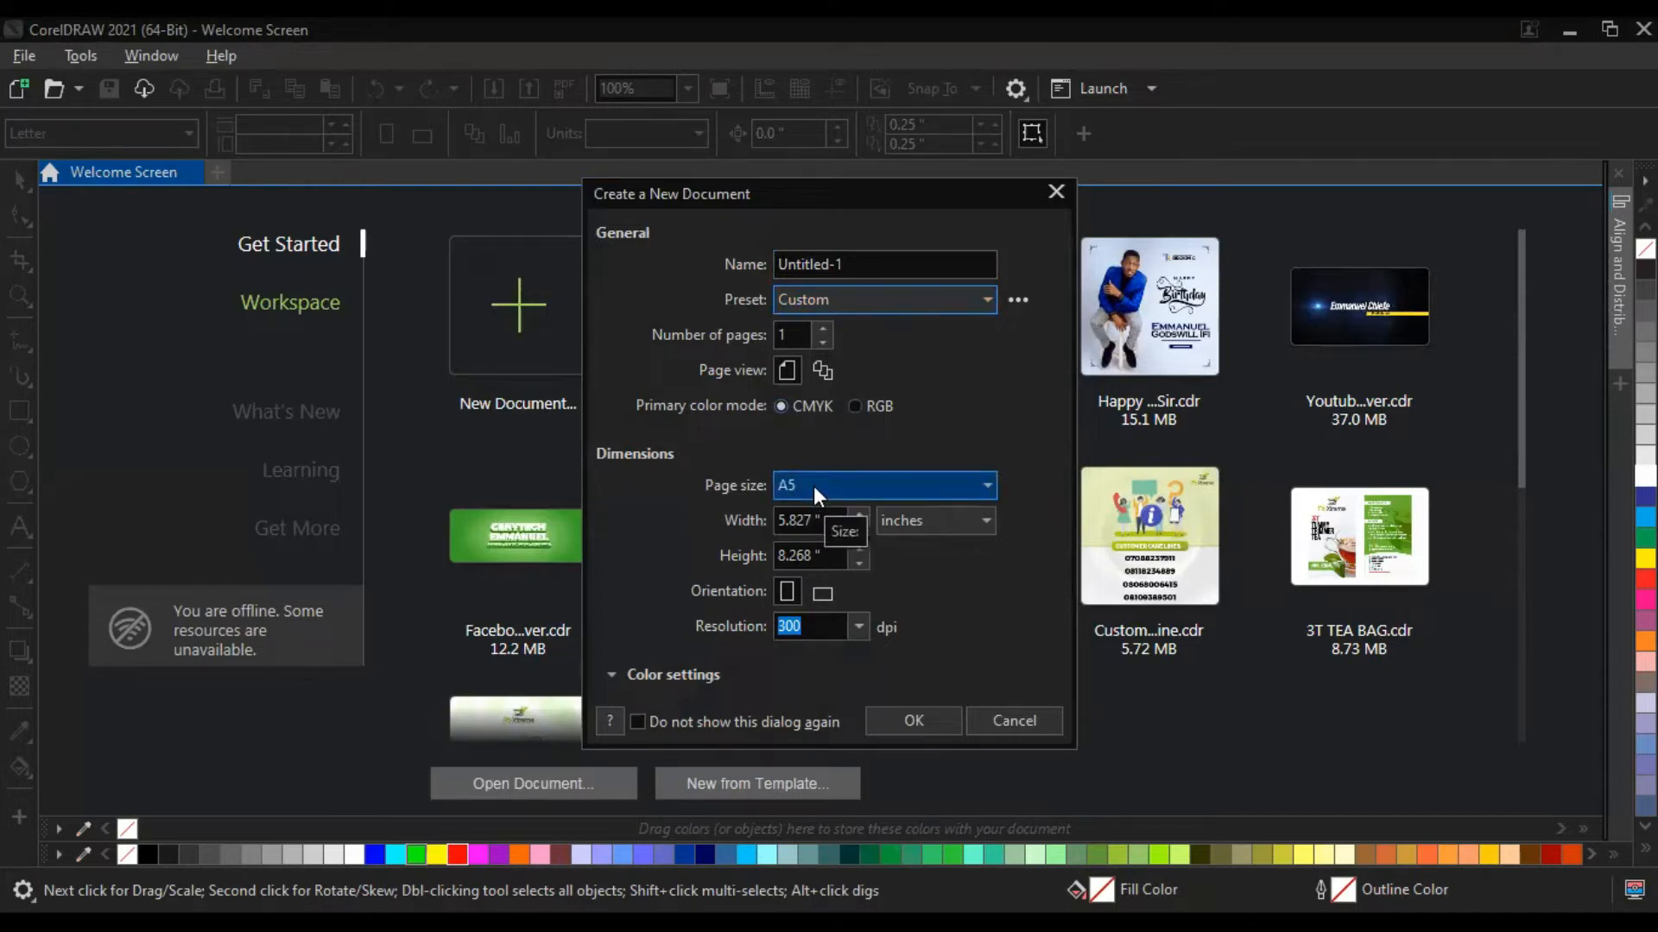
{"action": "left_click", "coordinate": [825, 519]}
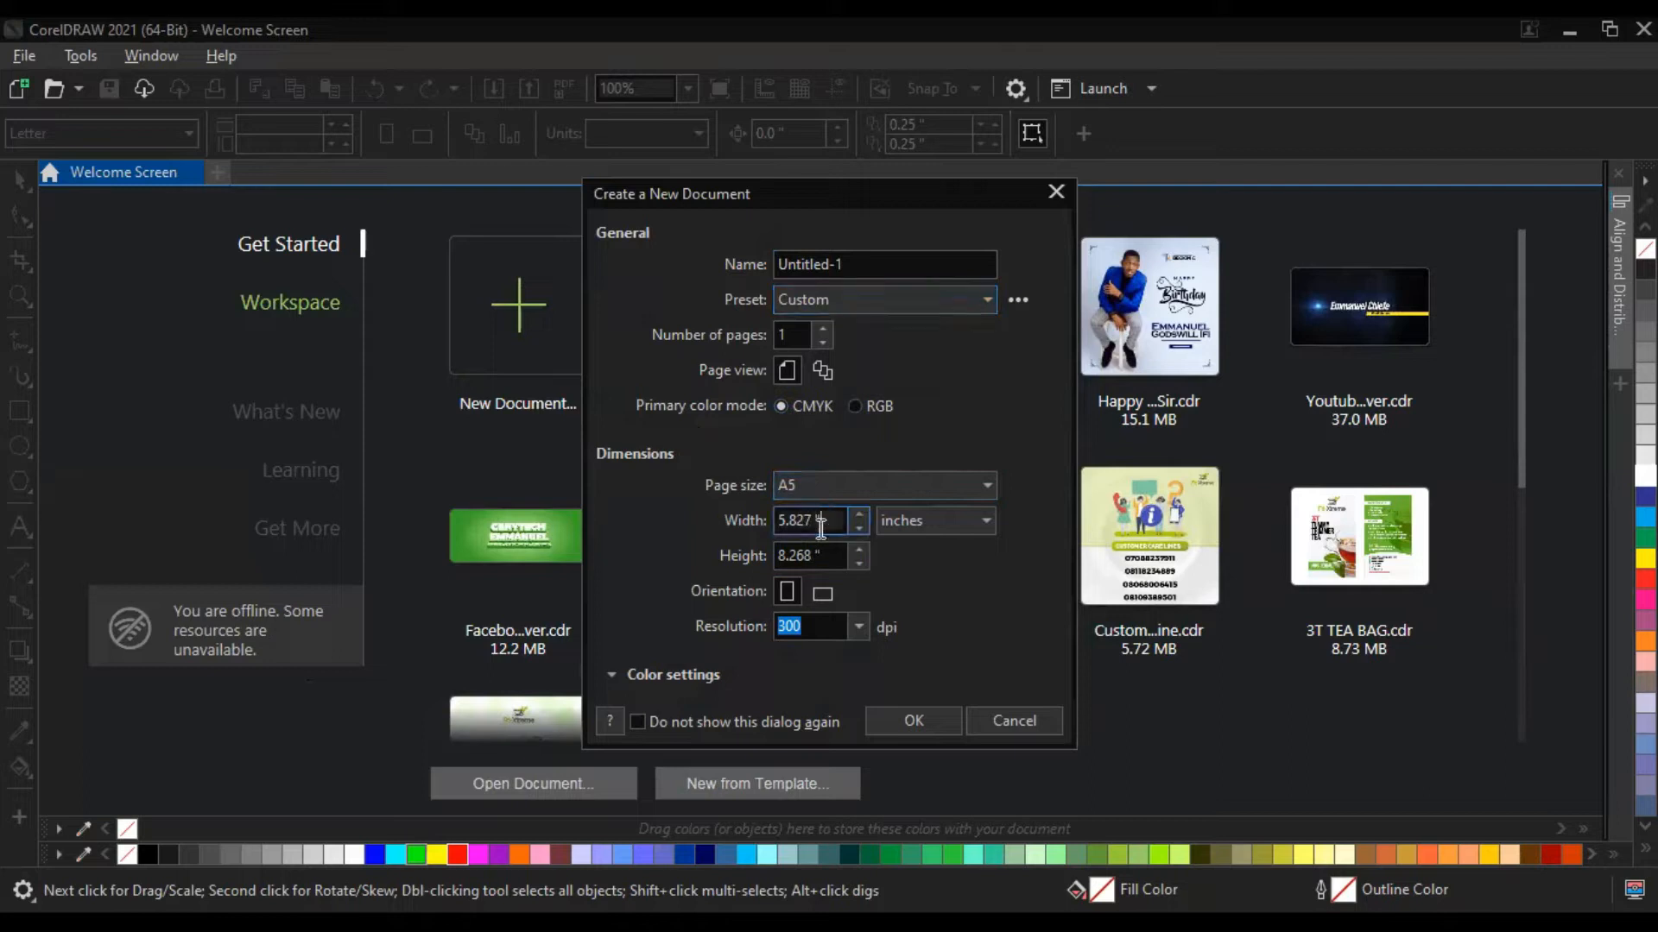
{"action": "left_click", "coordinate": [820, 590]}
{"action": "left_click", "coordinate": [816, 555]}
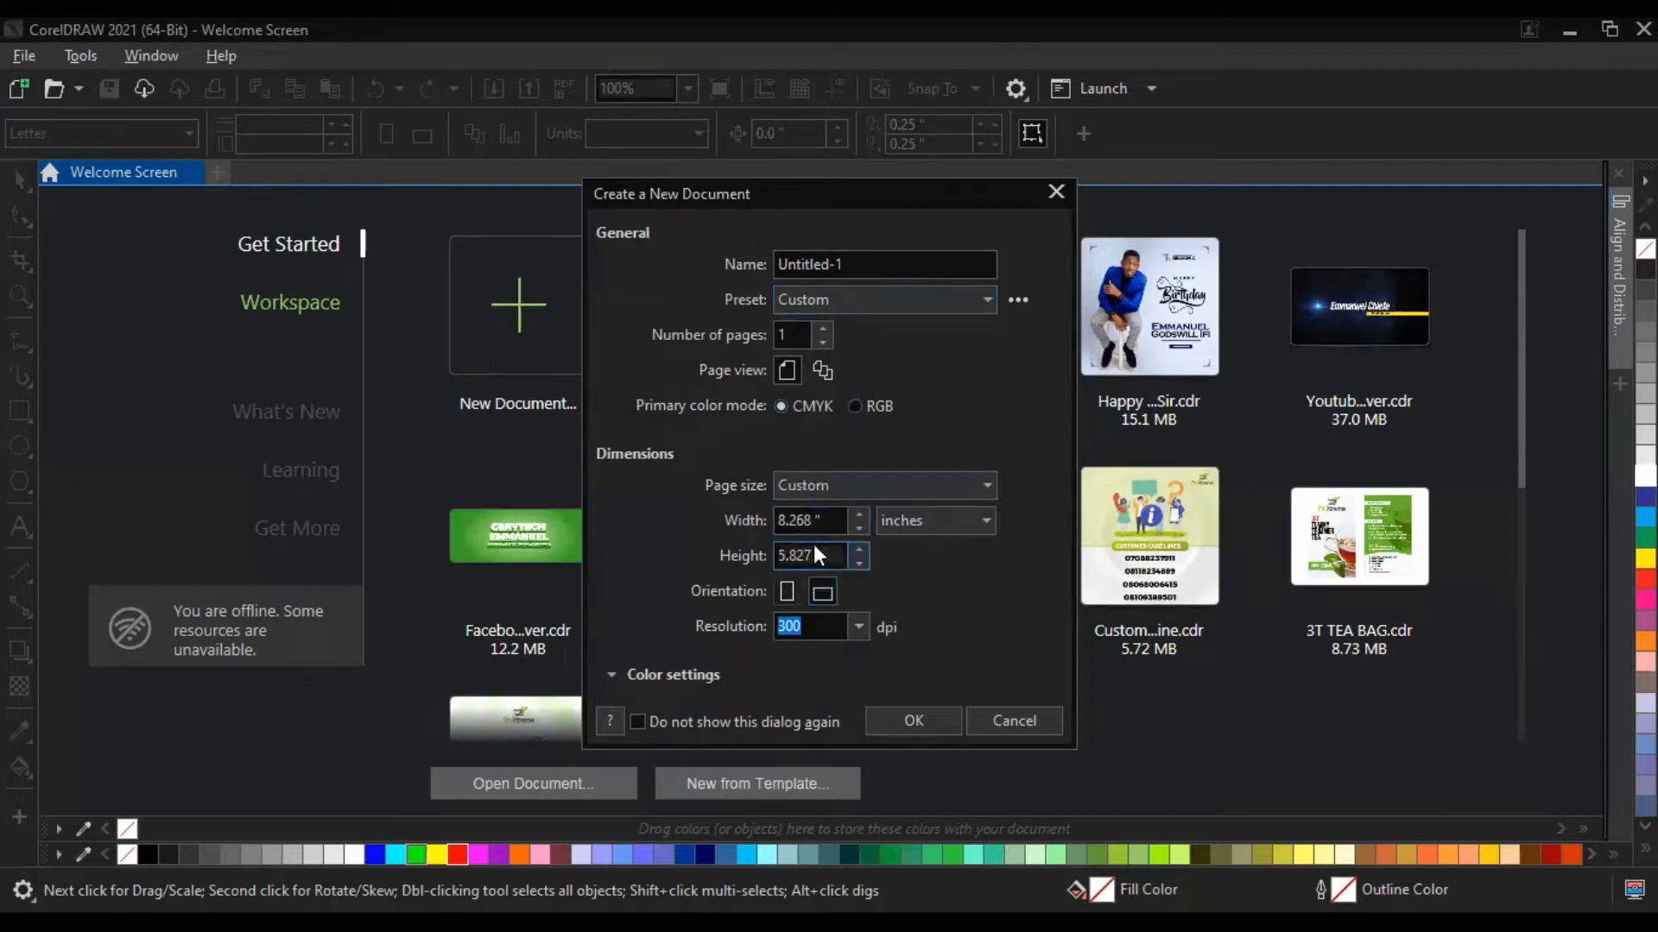
{"action": "left_click", "coordinate": [788, 596]}
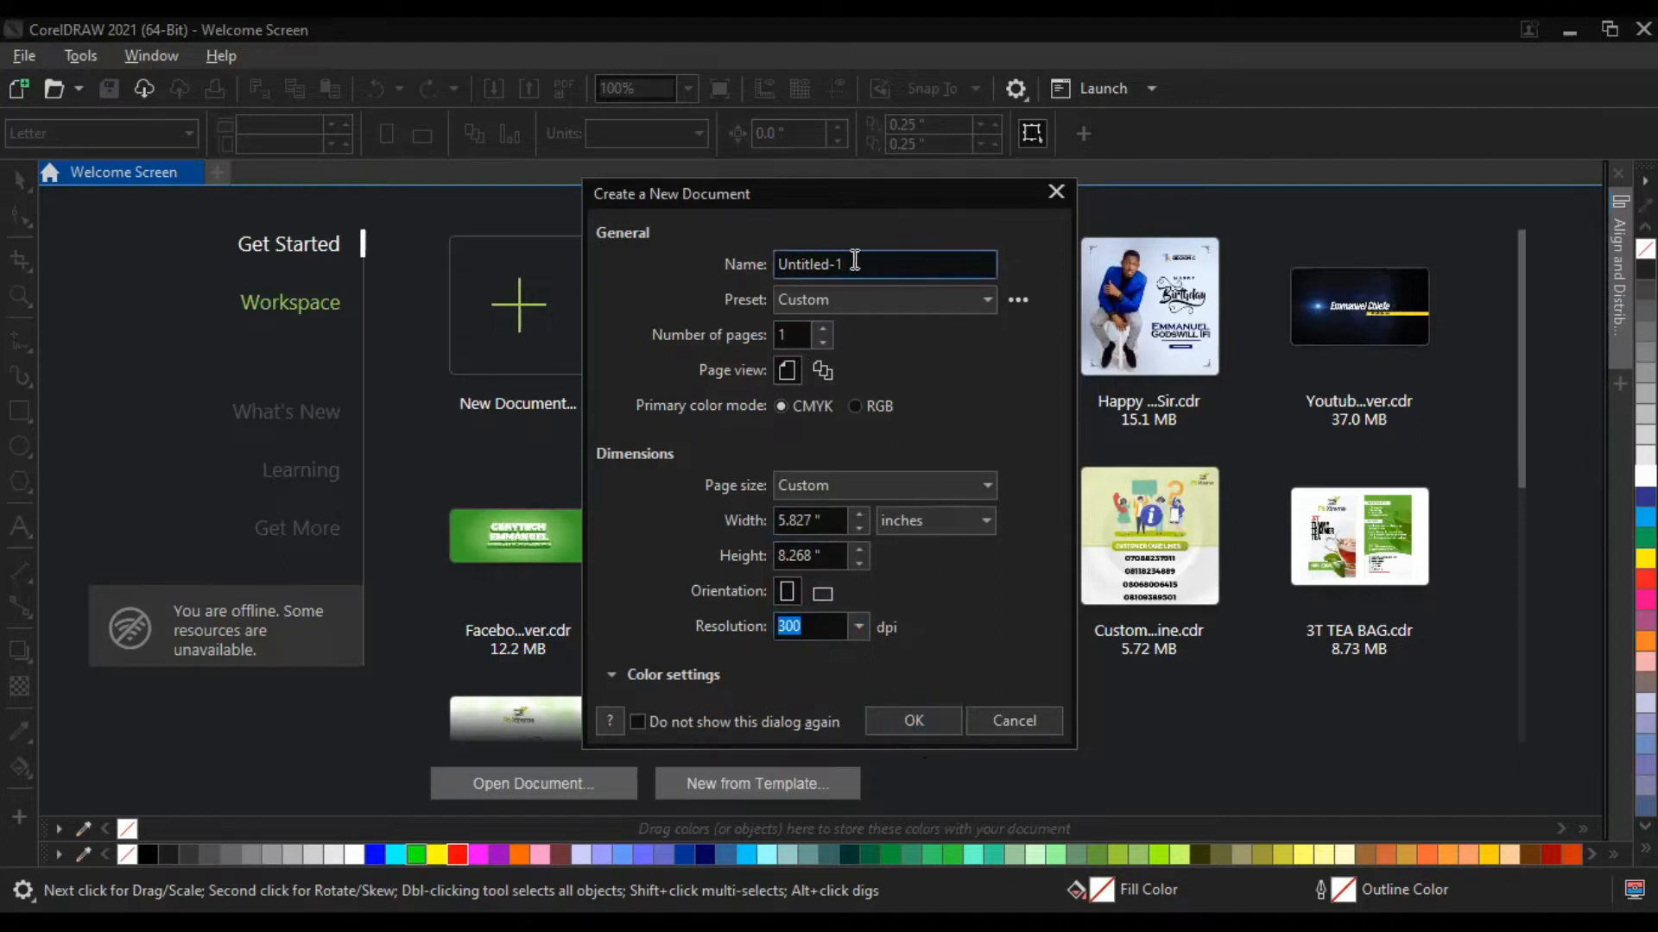
{"action": "left_click_drag", "start_coordinate": [851, 263], "coordinate": [736, 269]}
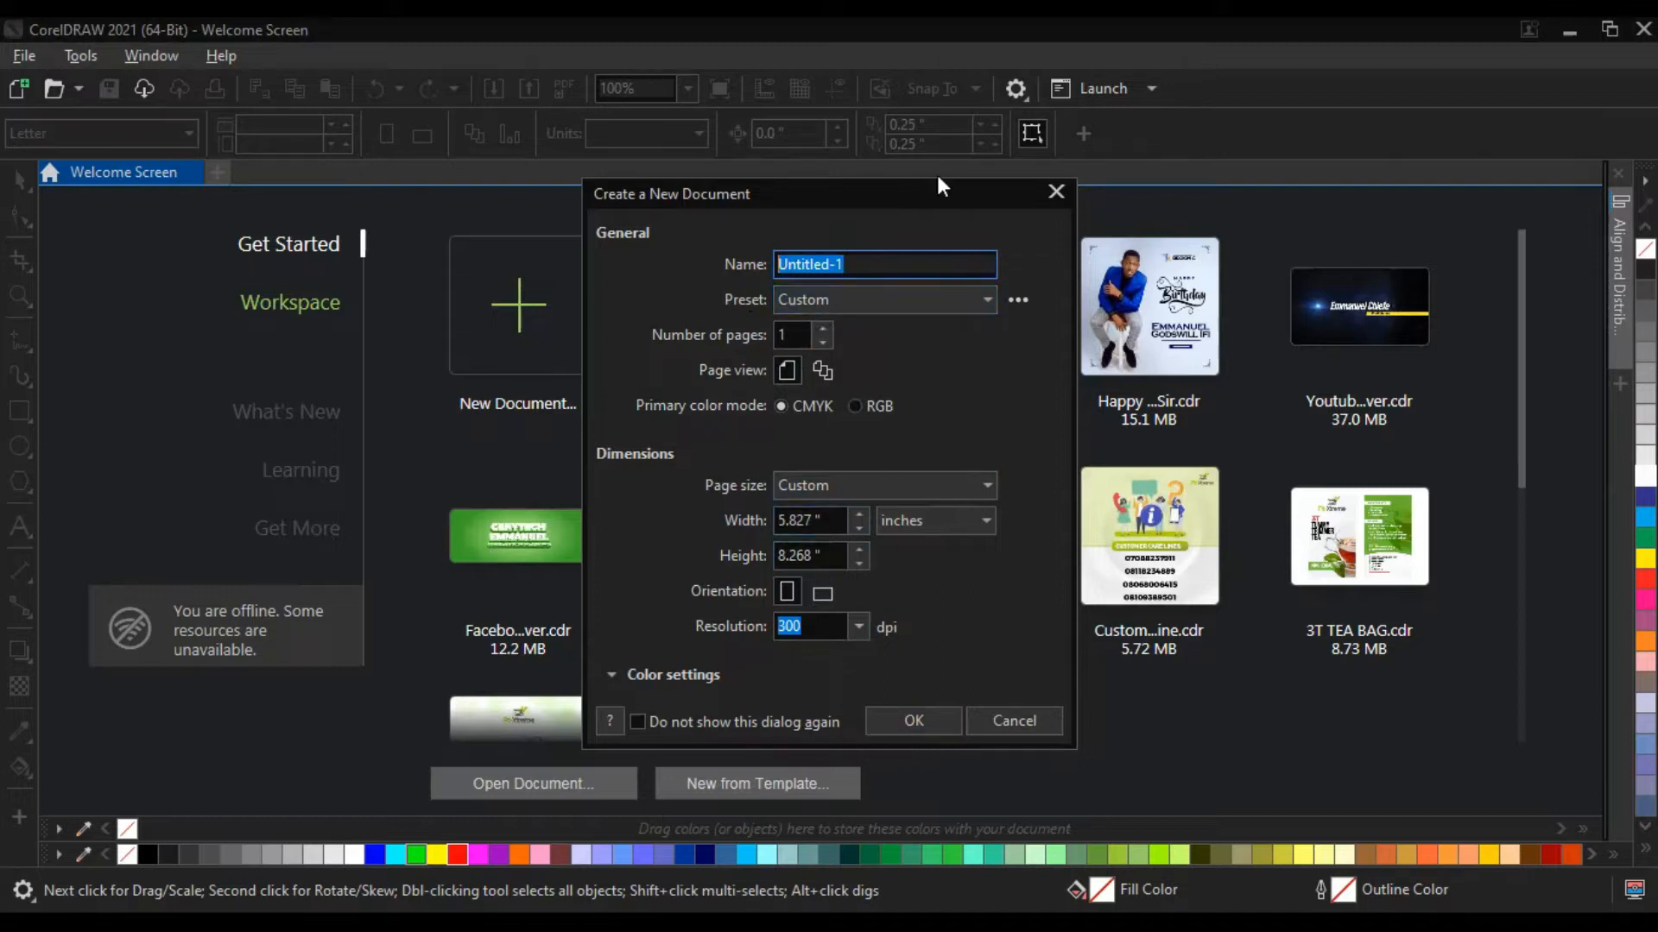
{"action": "left_click", "coordinate": [938, 731]}
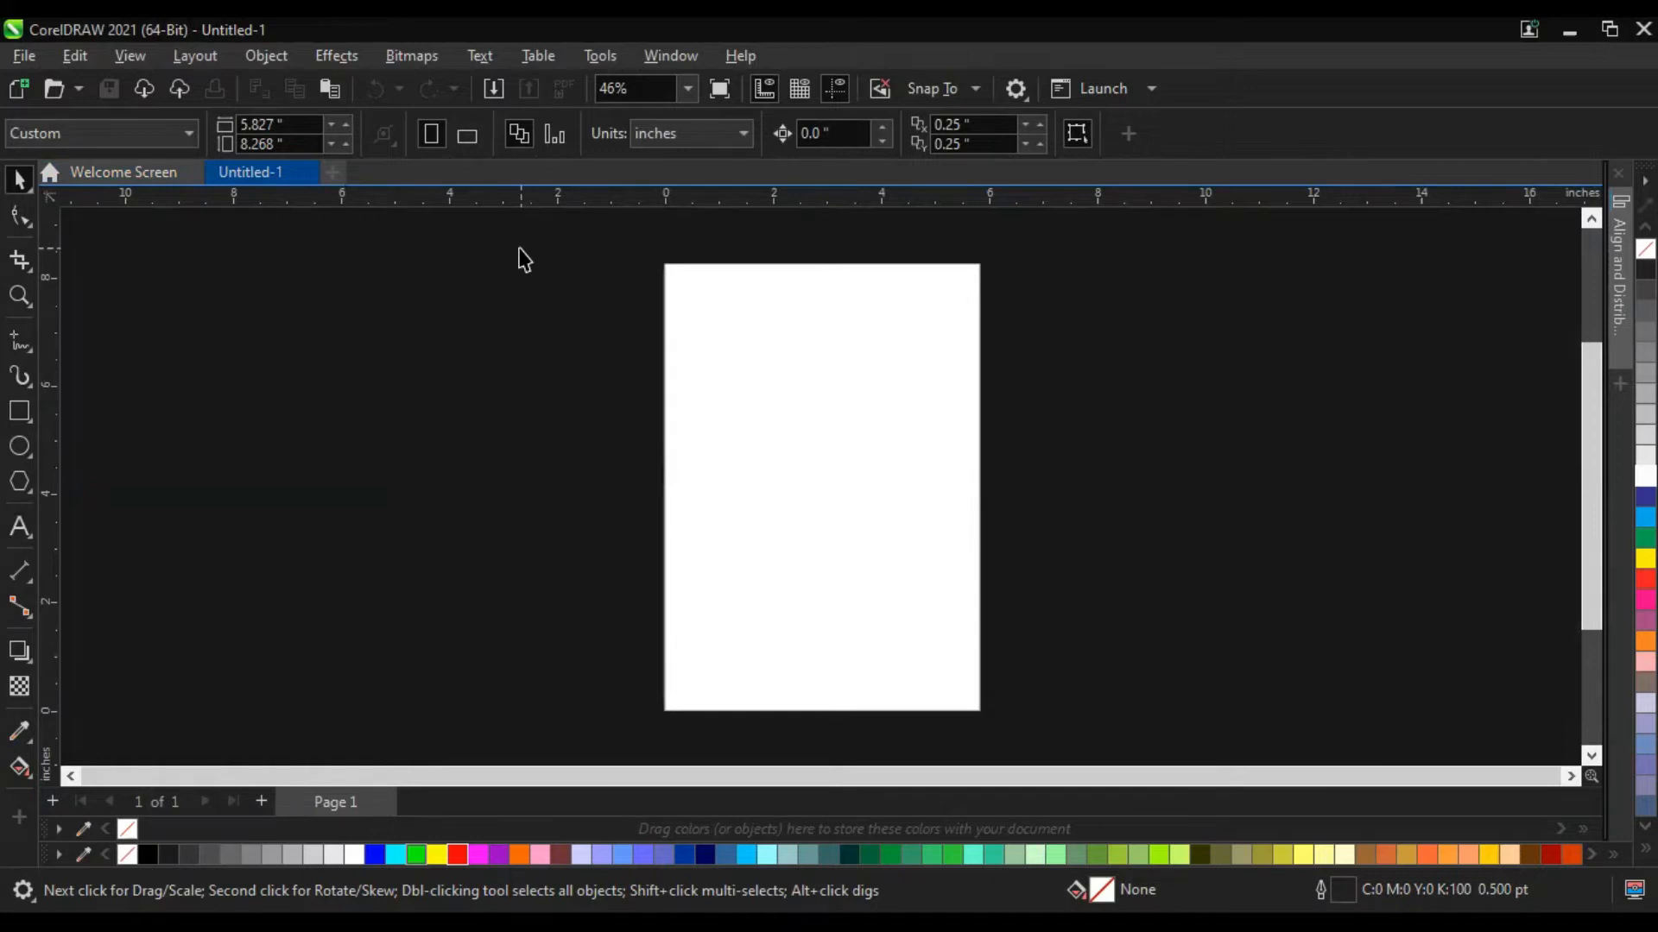
Change the interface color theme to Light.
{"action": "left_click", "coordinate": [1015, 88]}
{"action": "left_click", "coordinate": [1046, 157]}
{"action": "left_click", "coordinate": [801, 427]}
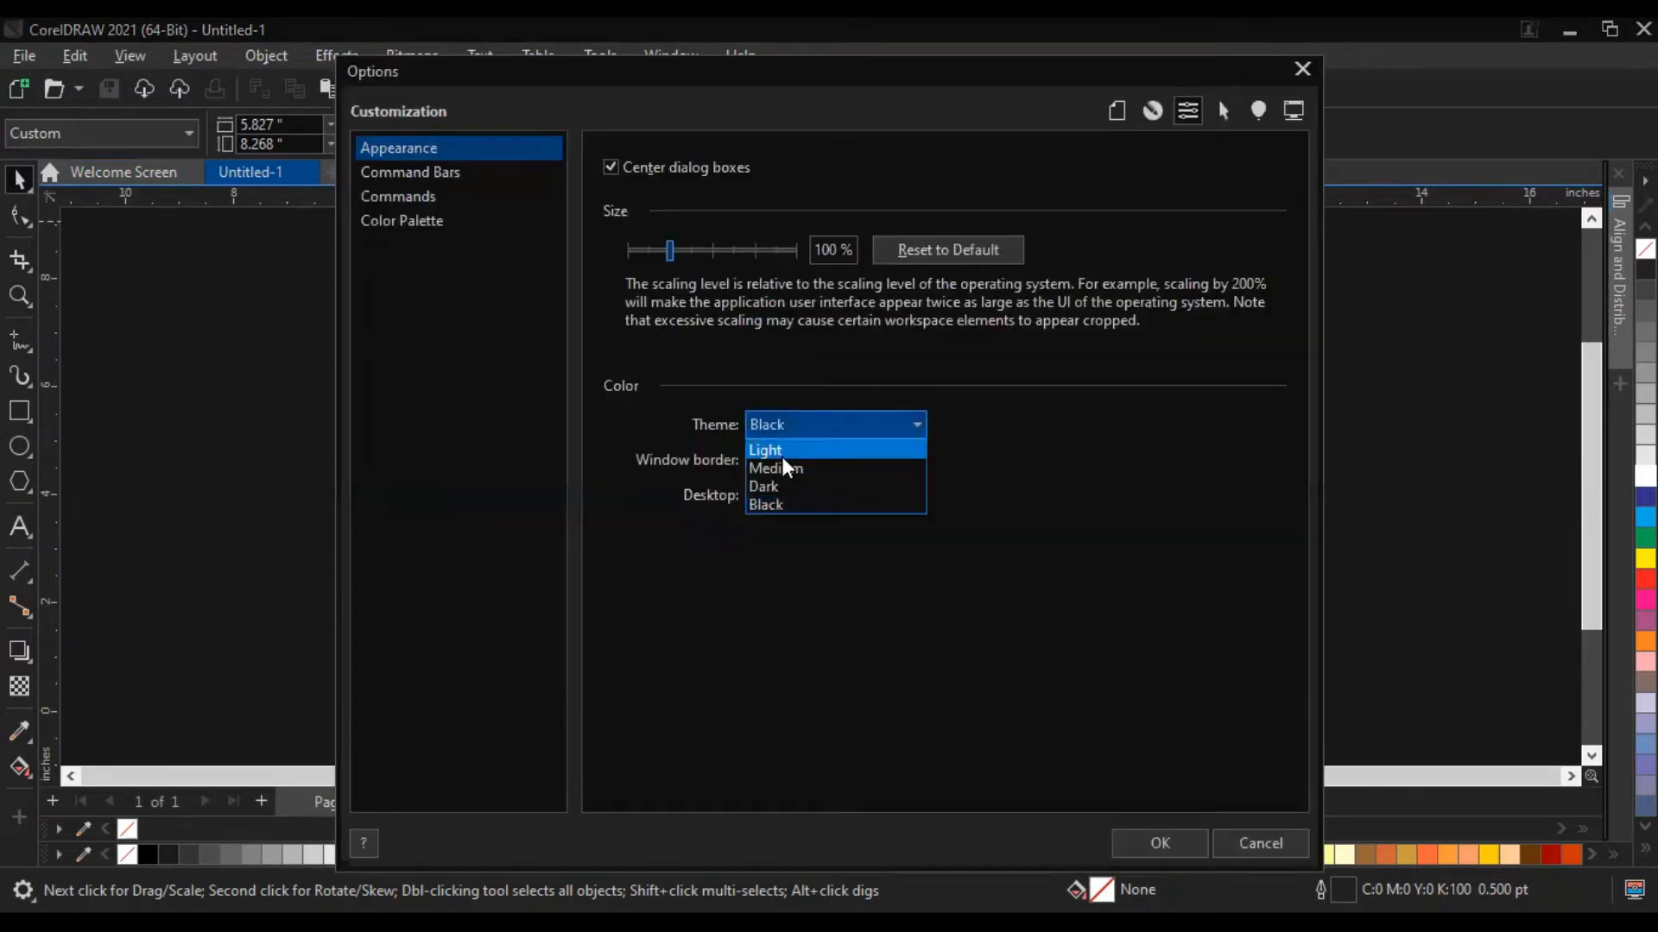
{"action": "left_click", "coordinate": [846, 451]}
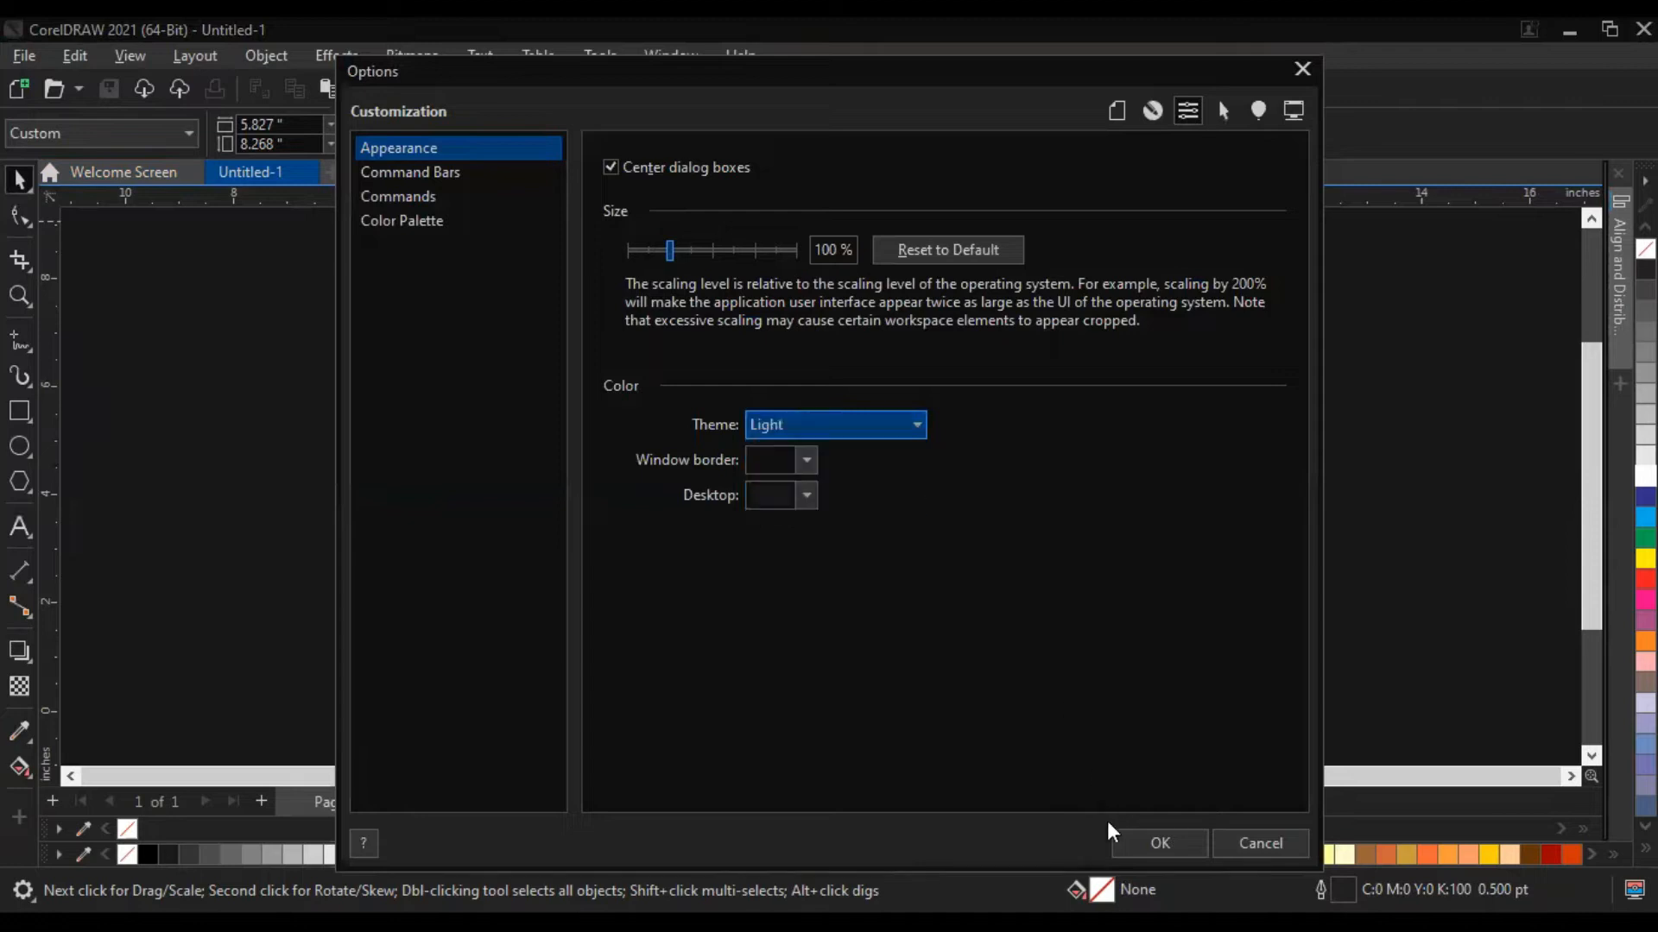
{"action": "left_click", "coordinate": [1160, 851]}
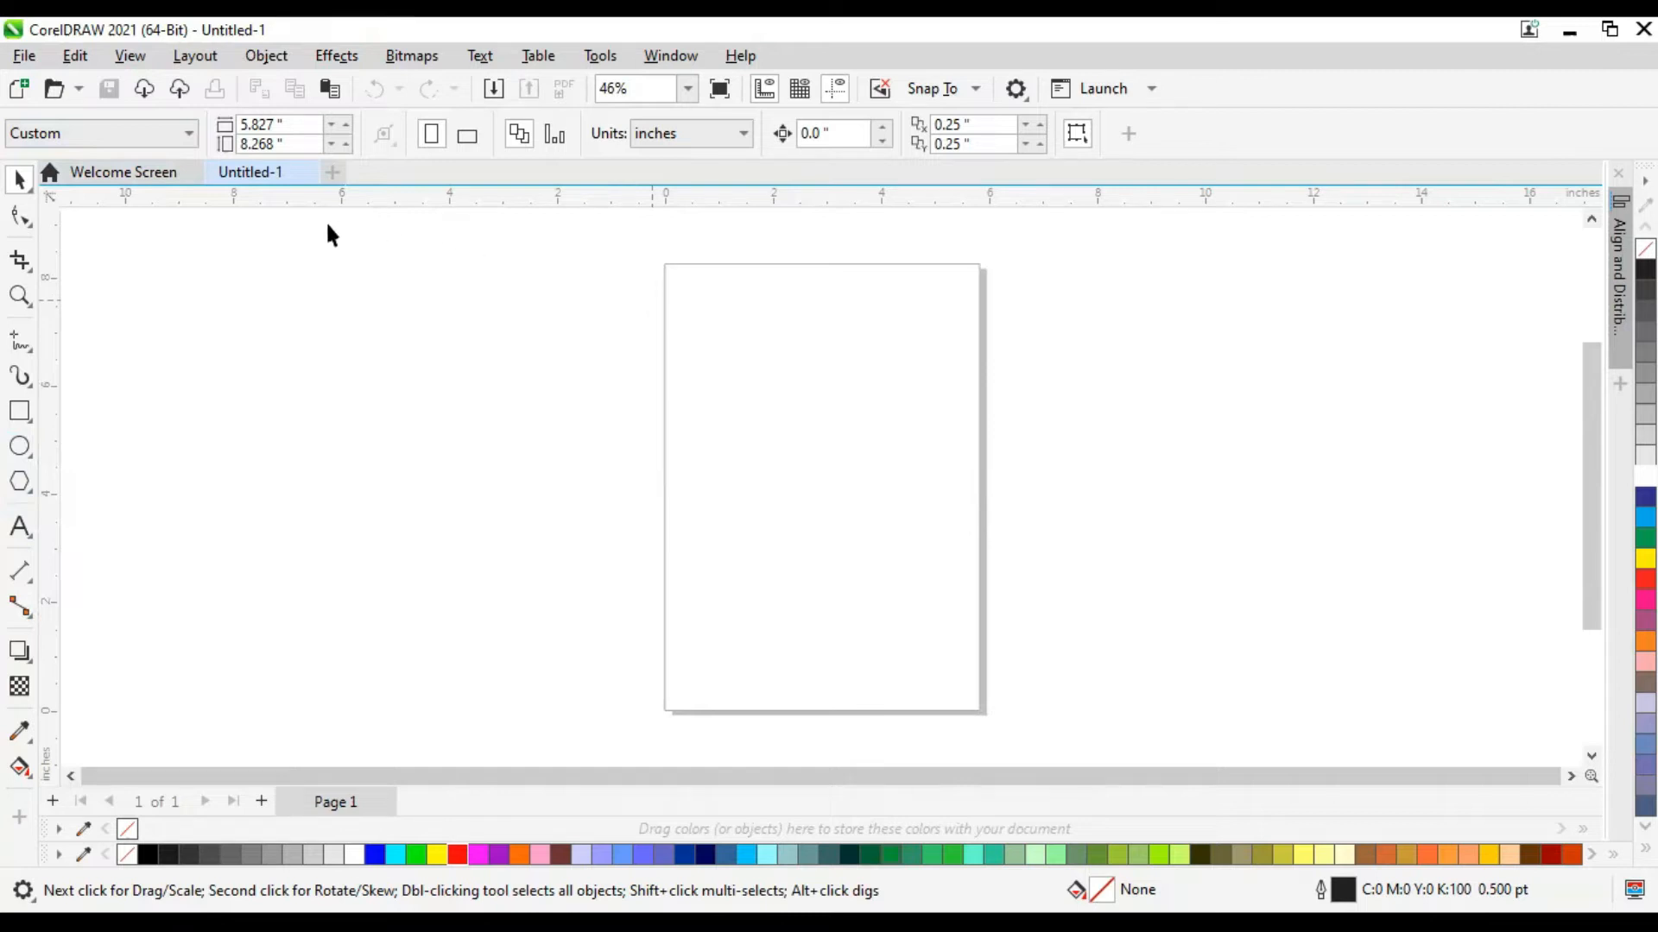
{"action": "left_click", "coordinate": [24, 57]}
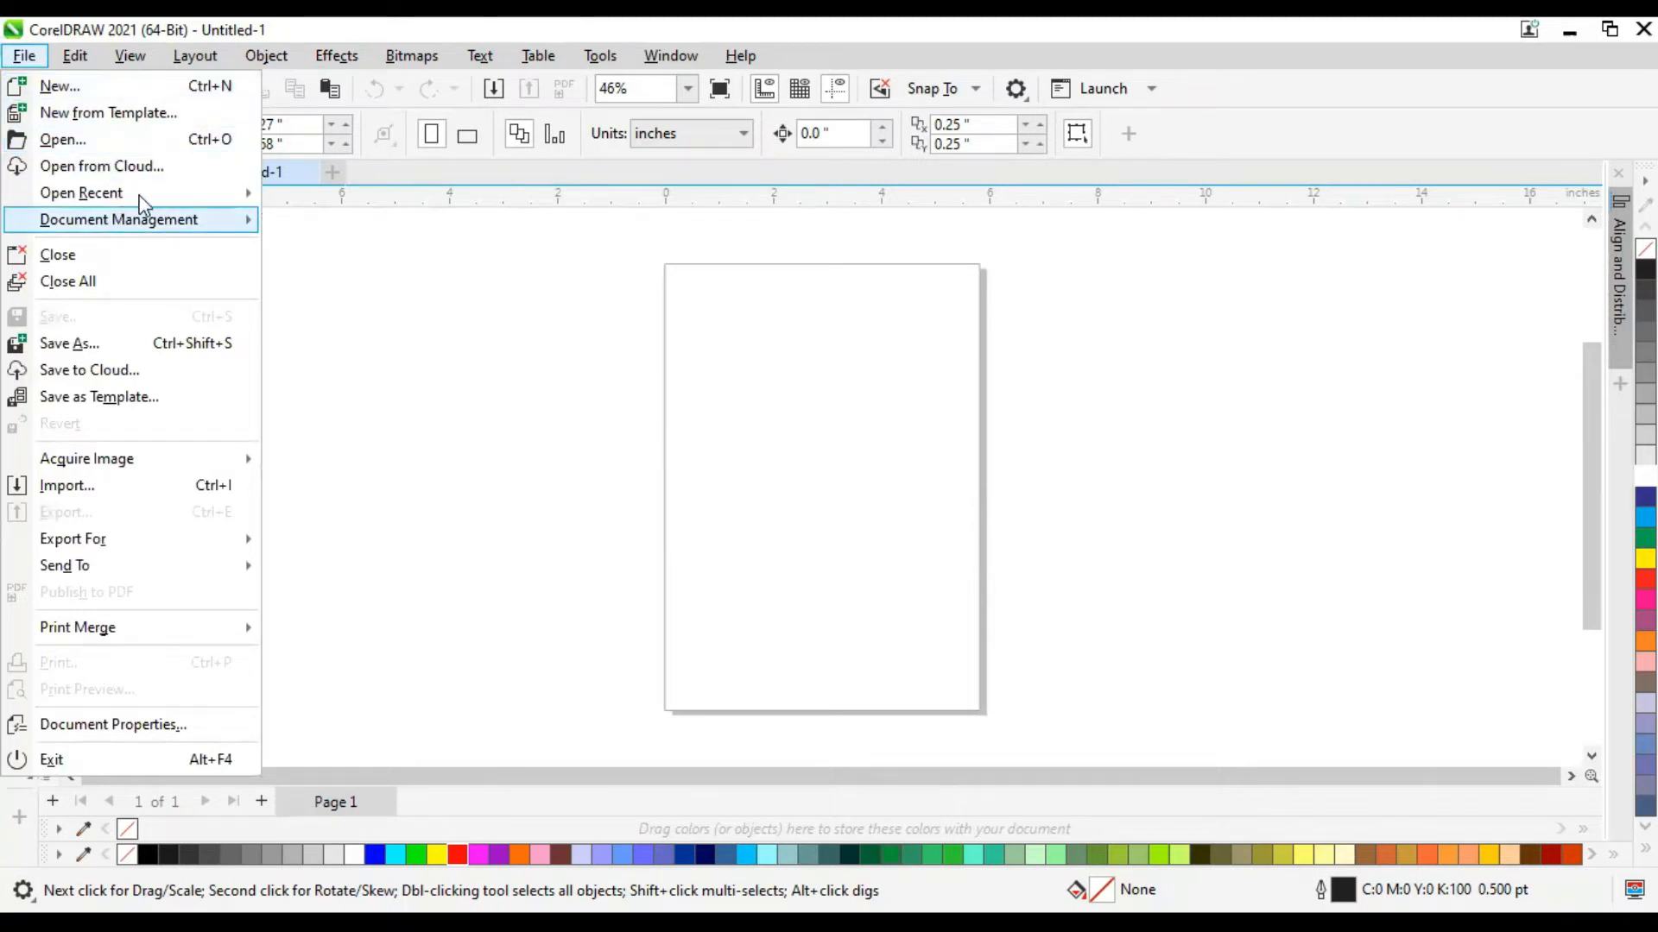
{"action": "mouse_move", "coordinate": [142, 203]}
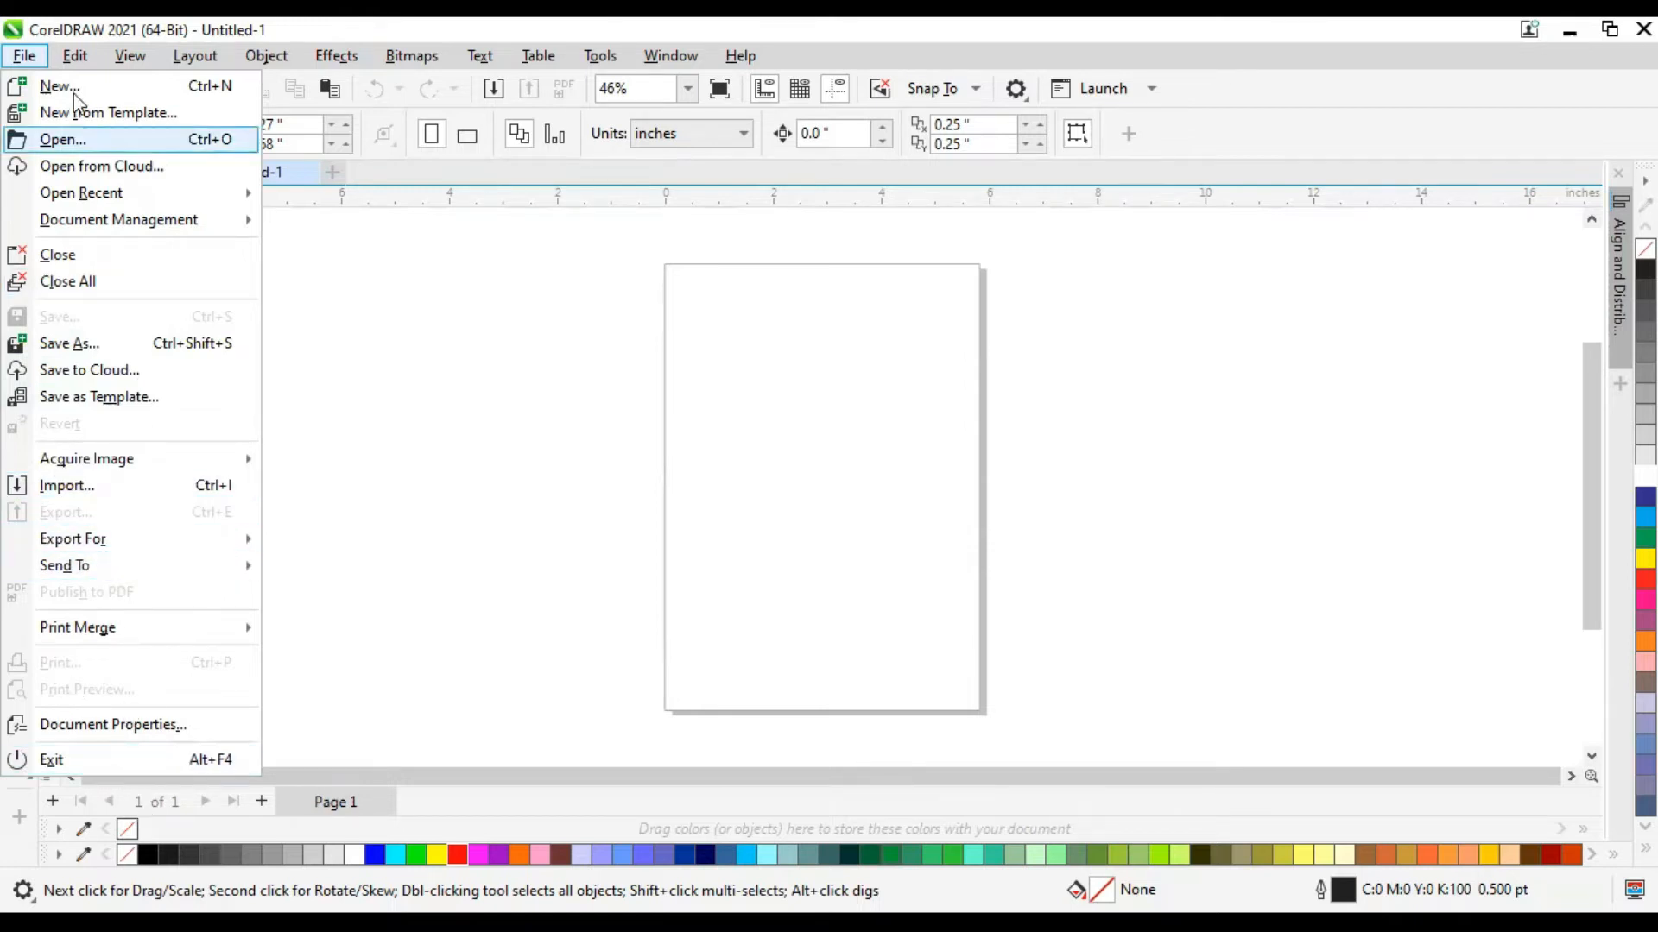
{"action": "key", "text": "Escape"}
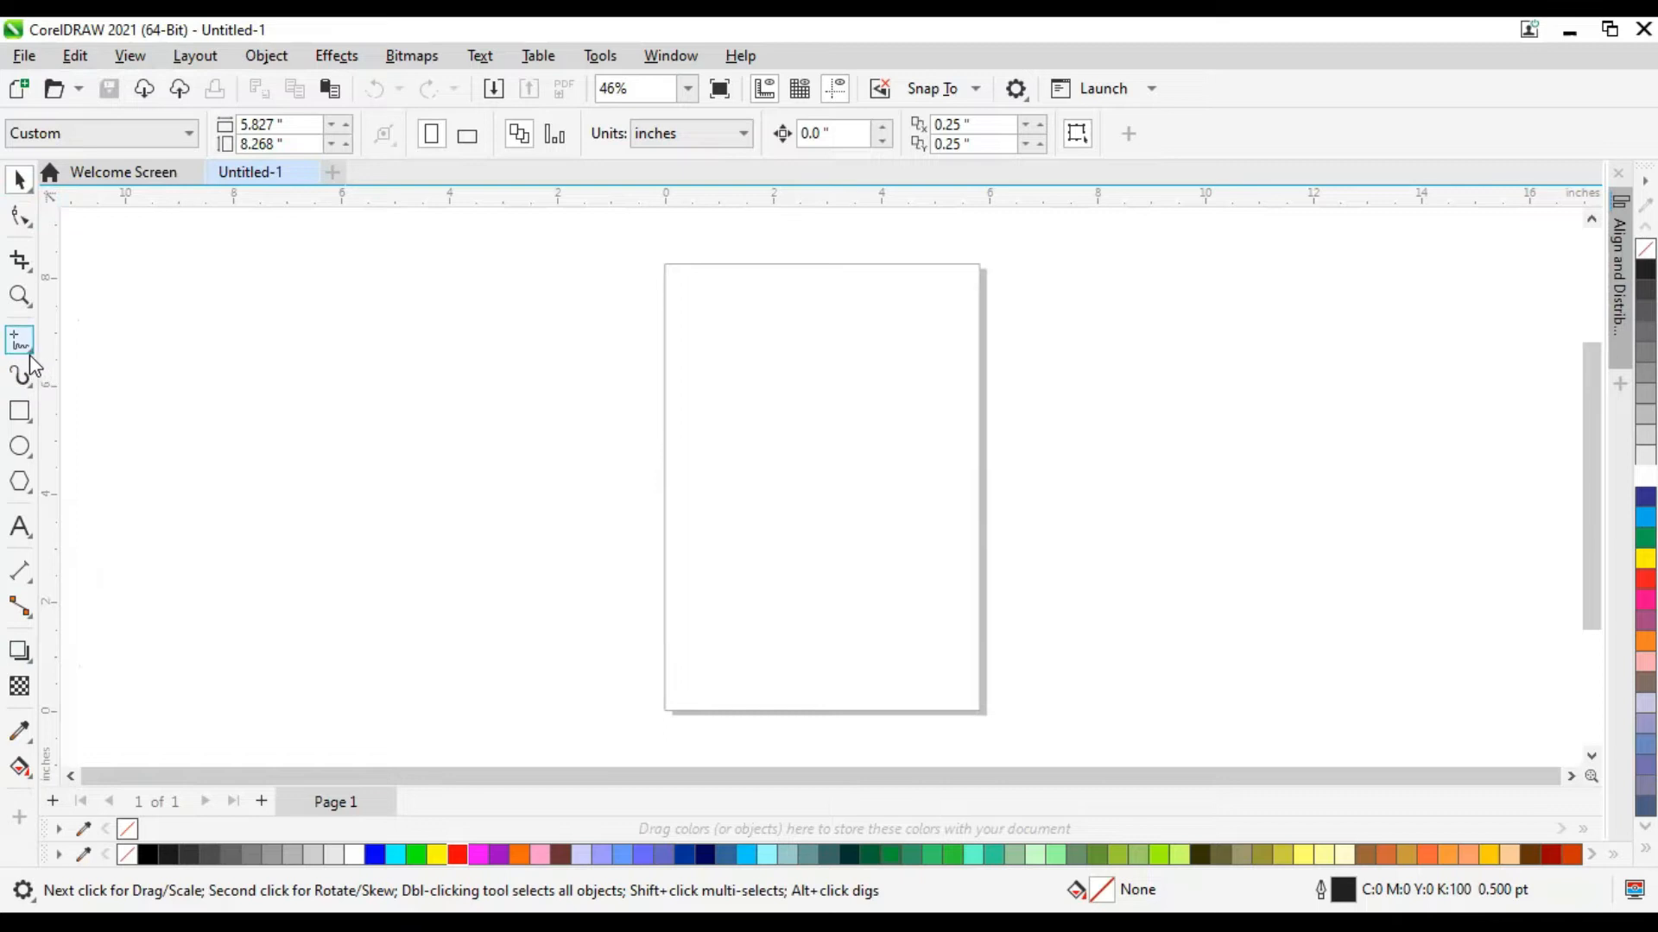
{"action": "left_click", "coordinate": [32, 198]}
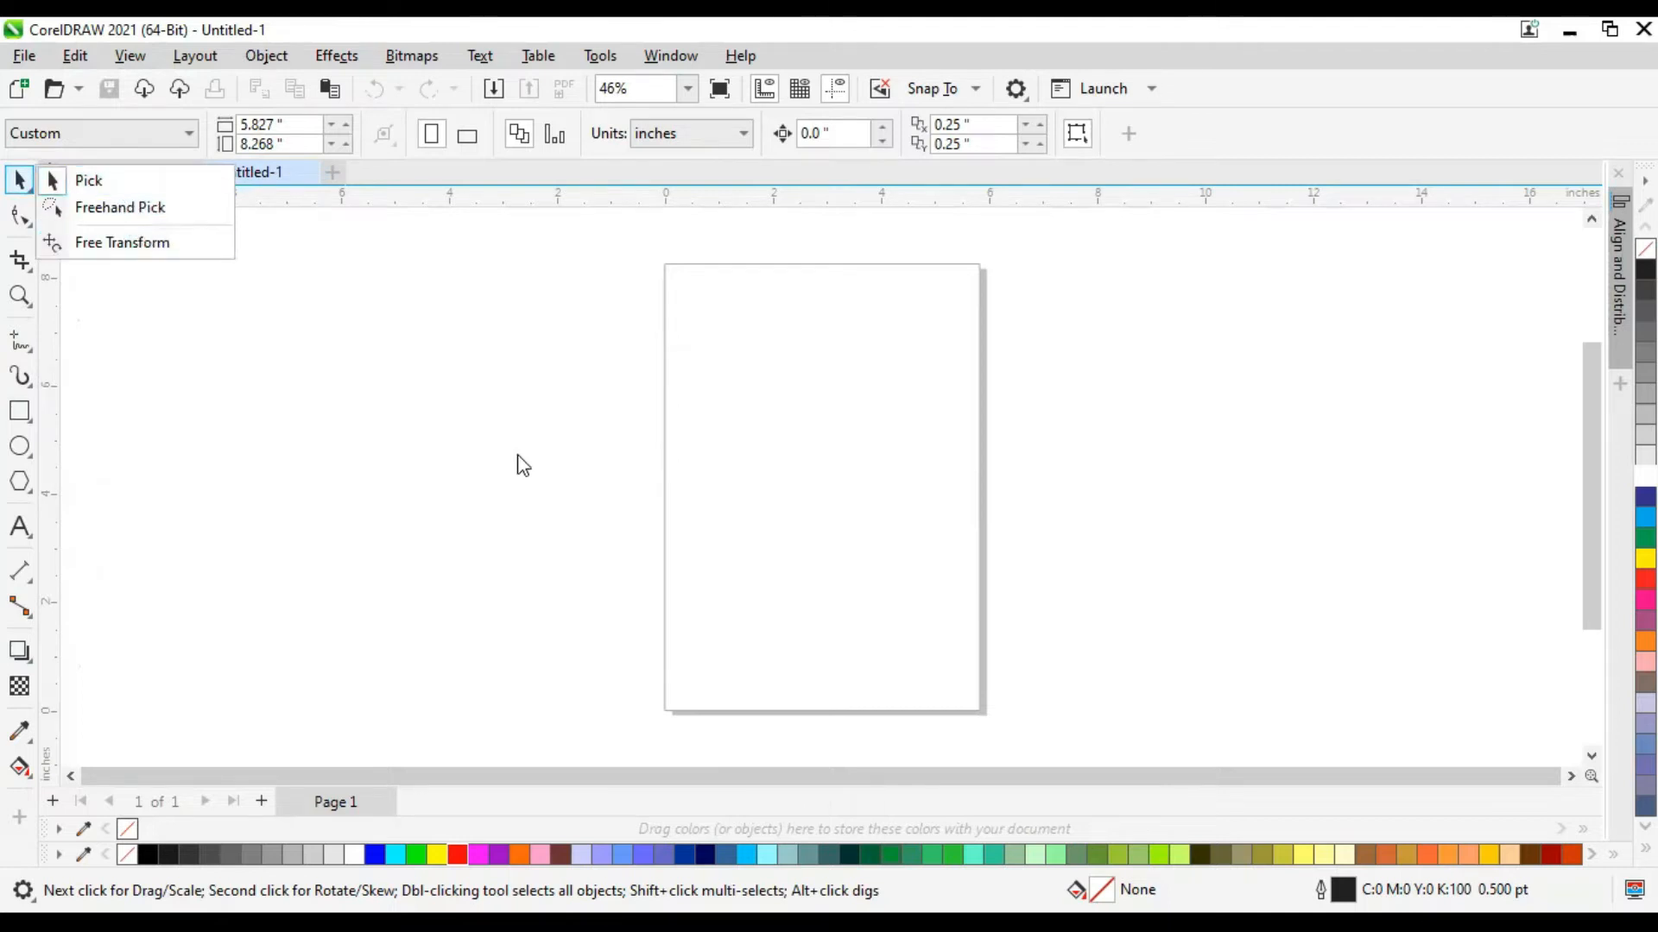
{"action": "left_click", "coordinate": [16, 193]}
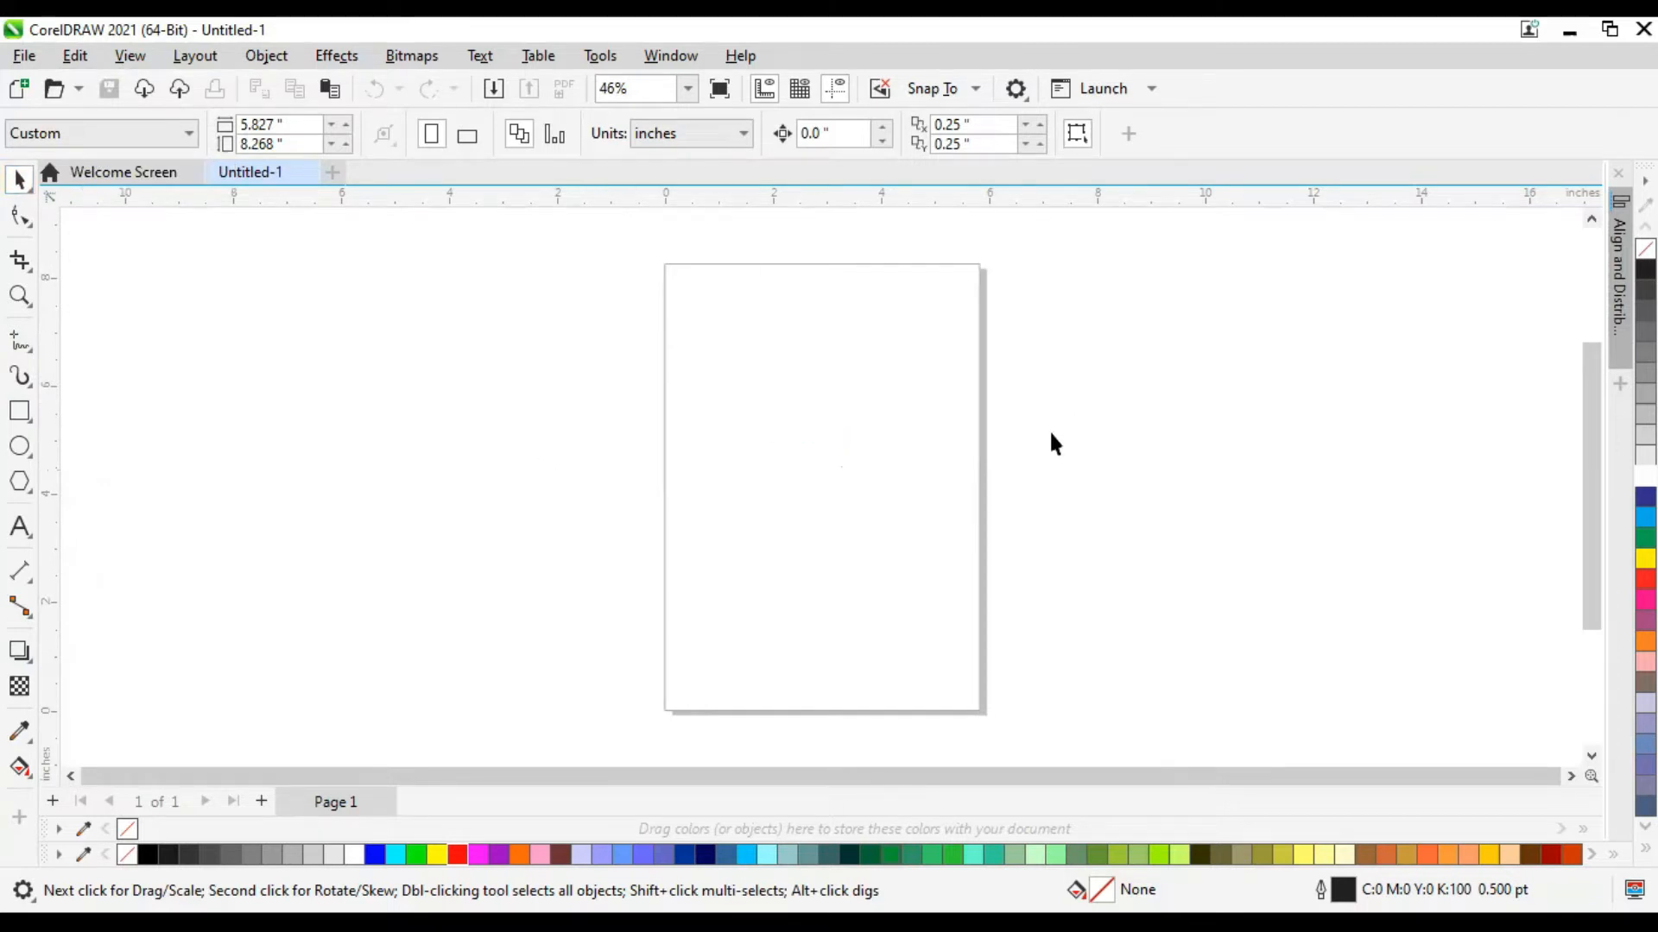
{"action": "scroll", "coordinate": [751, 369], "scroll_direction": "down", "scroll_amount": 1}
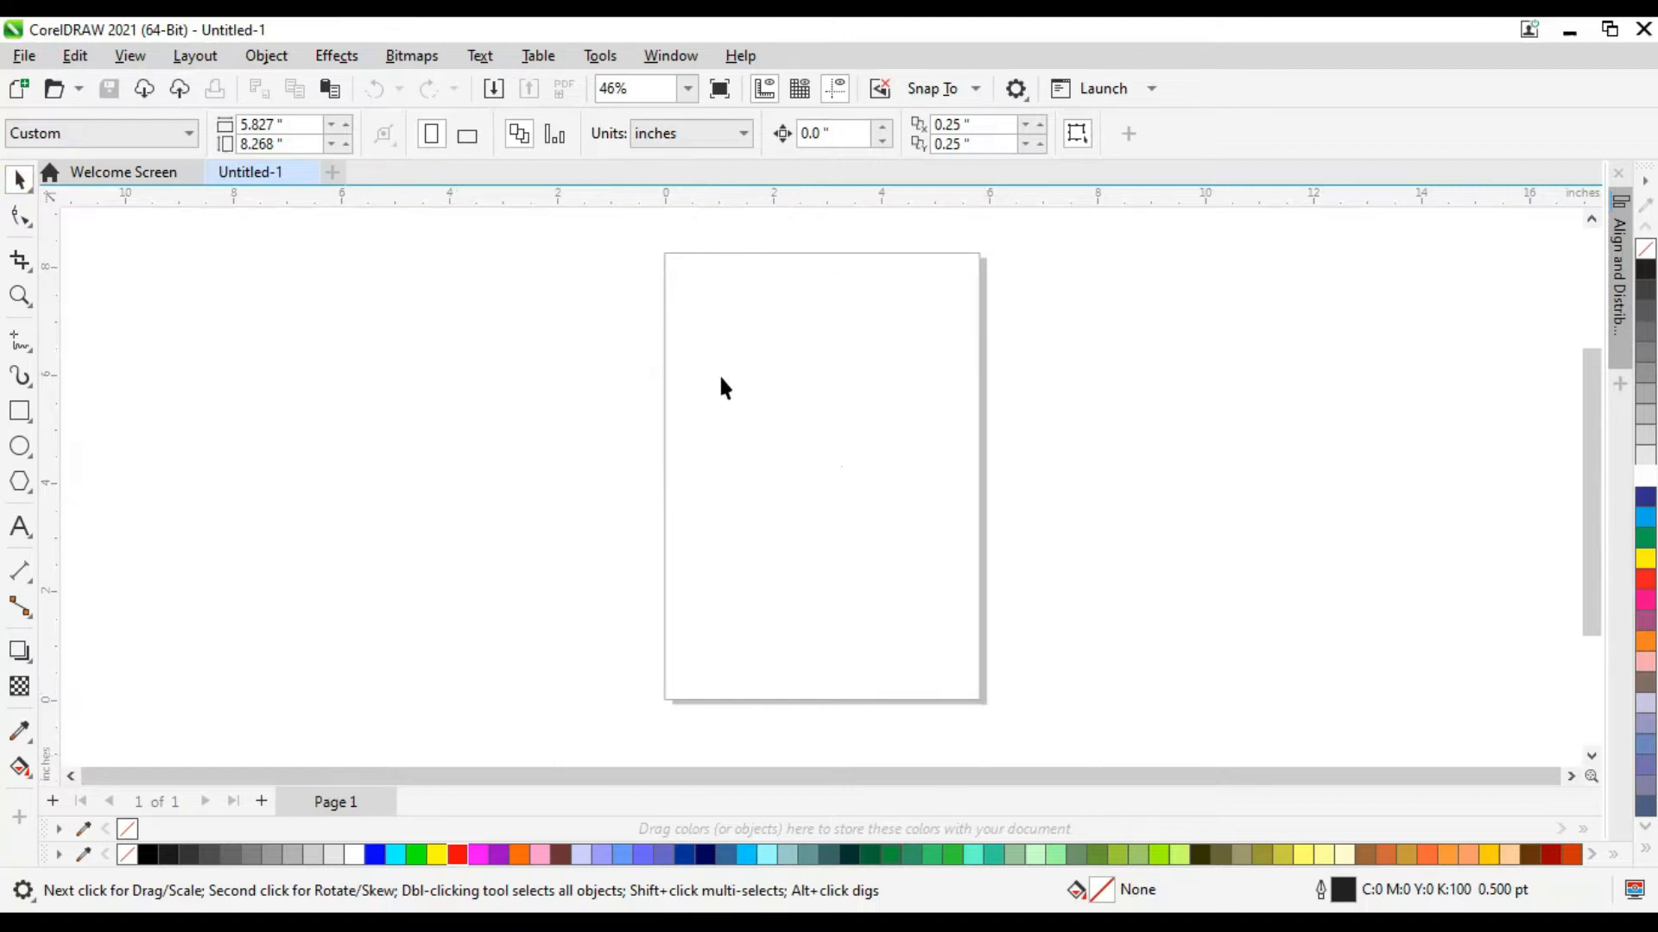
{"action": "left_click", "coordinate": [32, 227]}
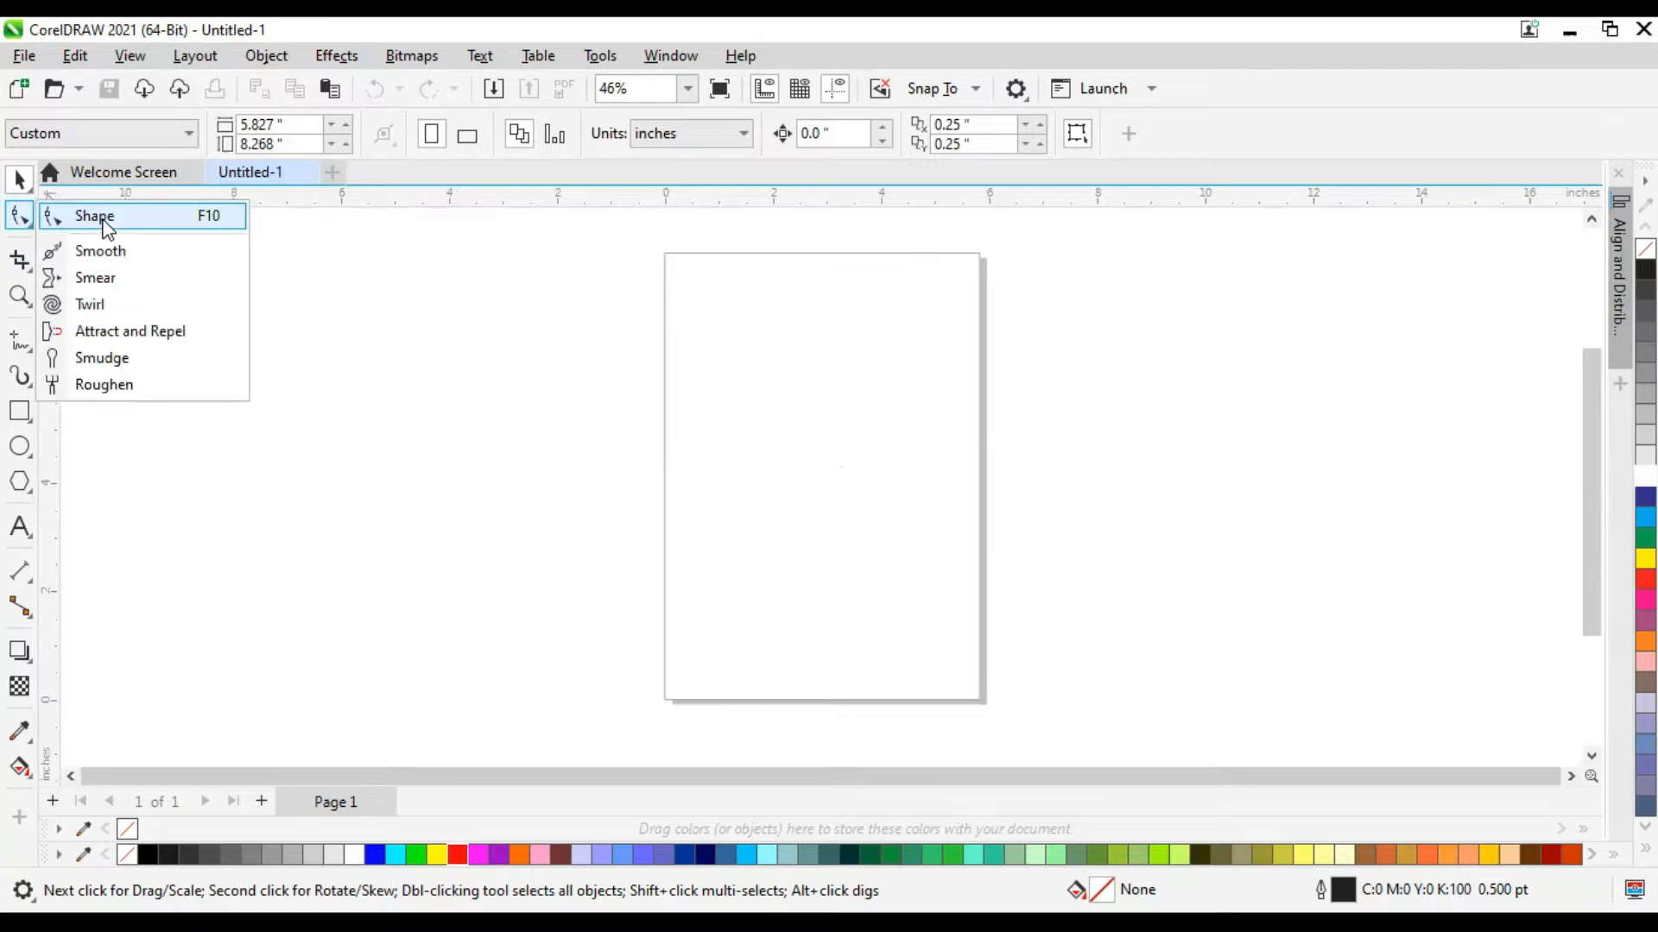
Draw a rectangle about 8.04 × 6.47 inches across the page and round its corners to about 0.52 inch.
{"action": "left_click", "coordinate": [20, 411]}
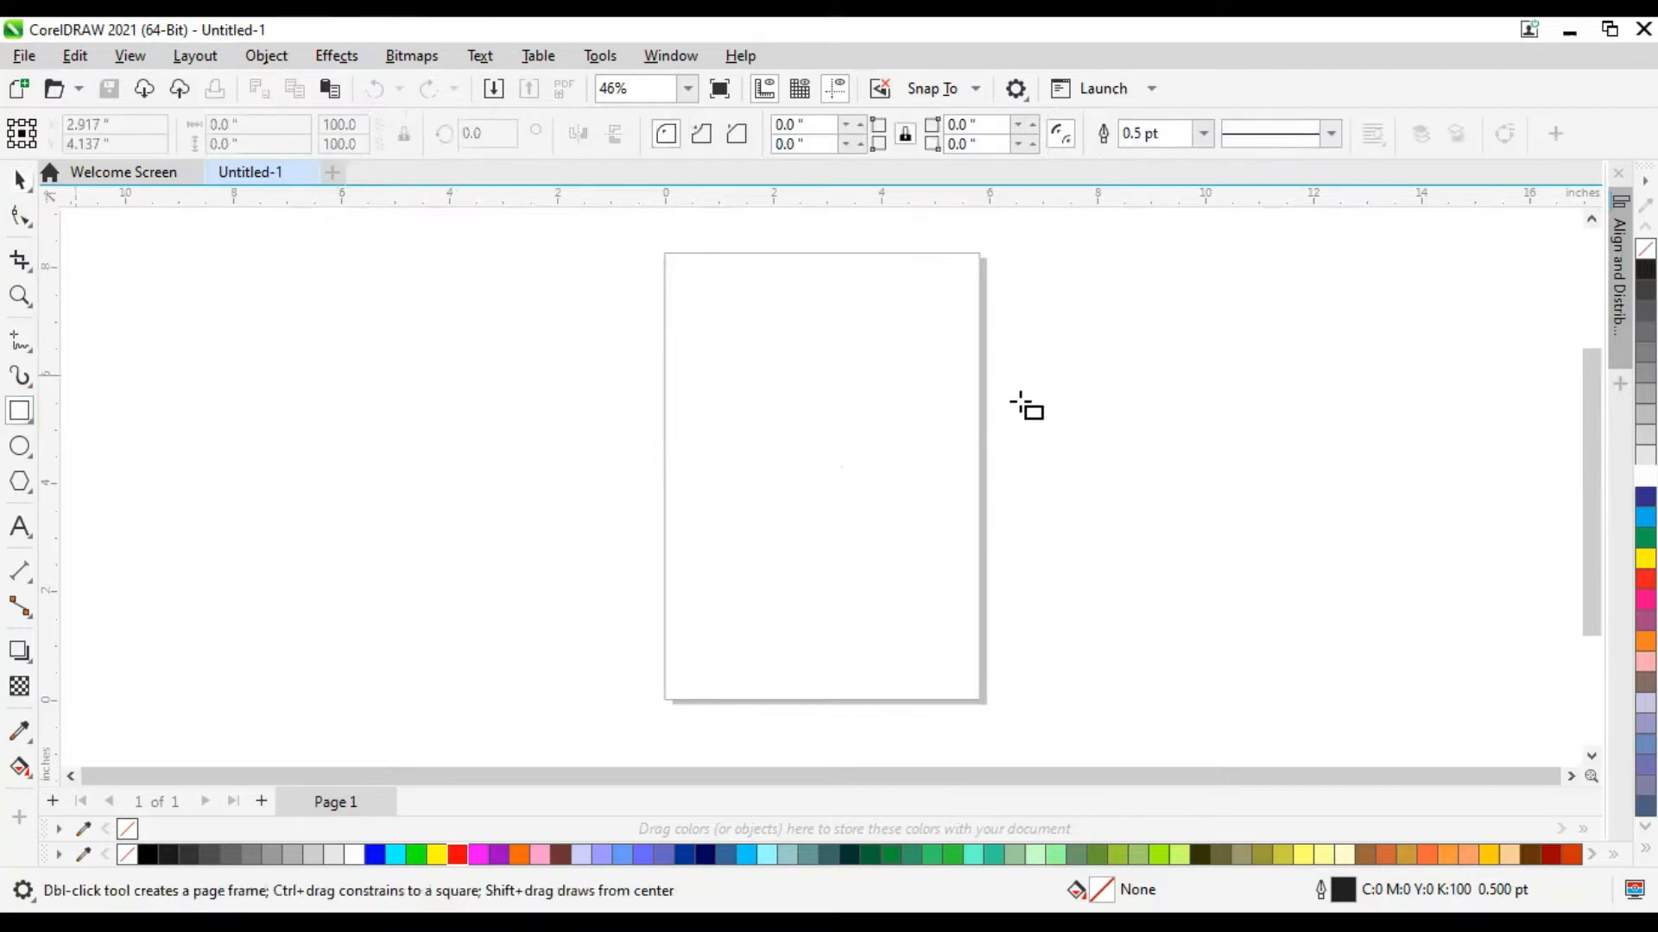
{"action": "left_click_drag", "start_coordinate": [666, 312], "coordinate": [1101, 663]}
{"action": "left_click", "coordinate": [19, 216]}
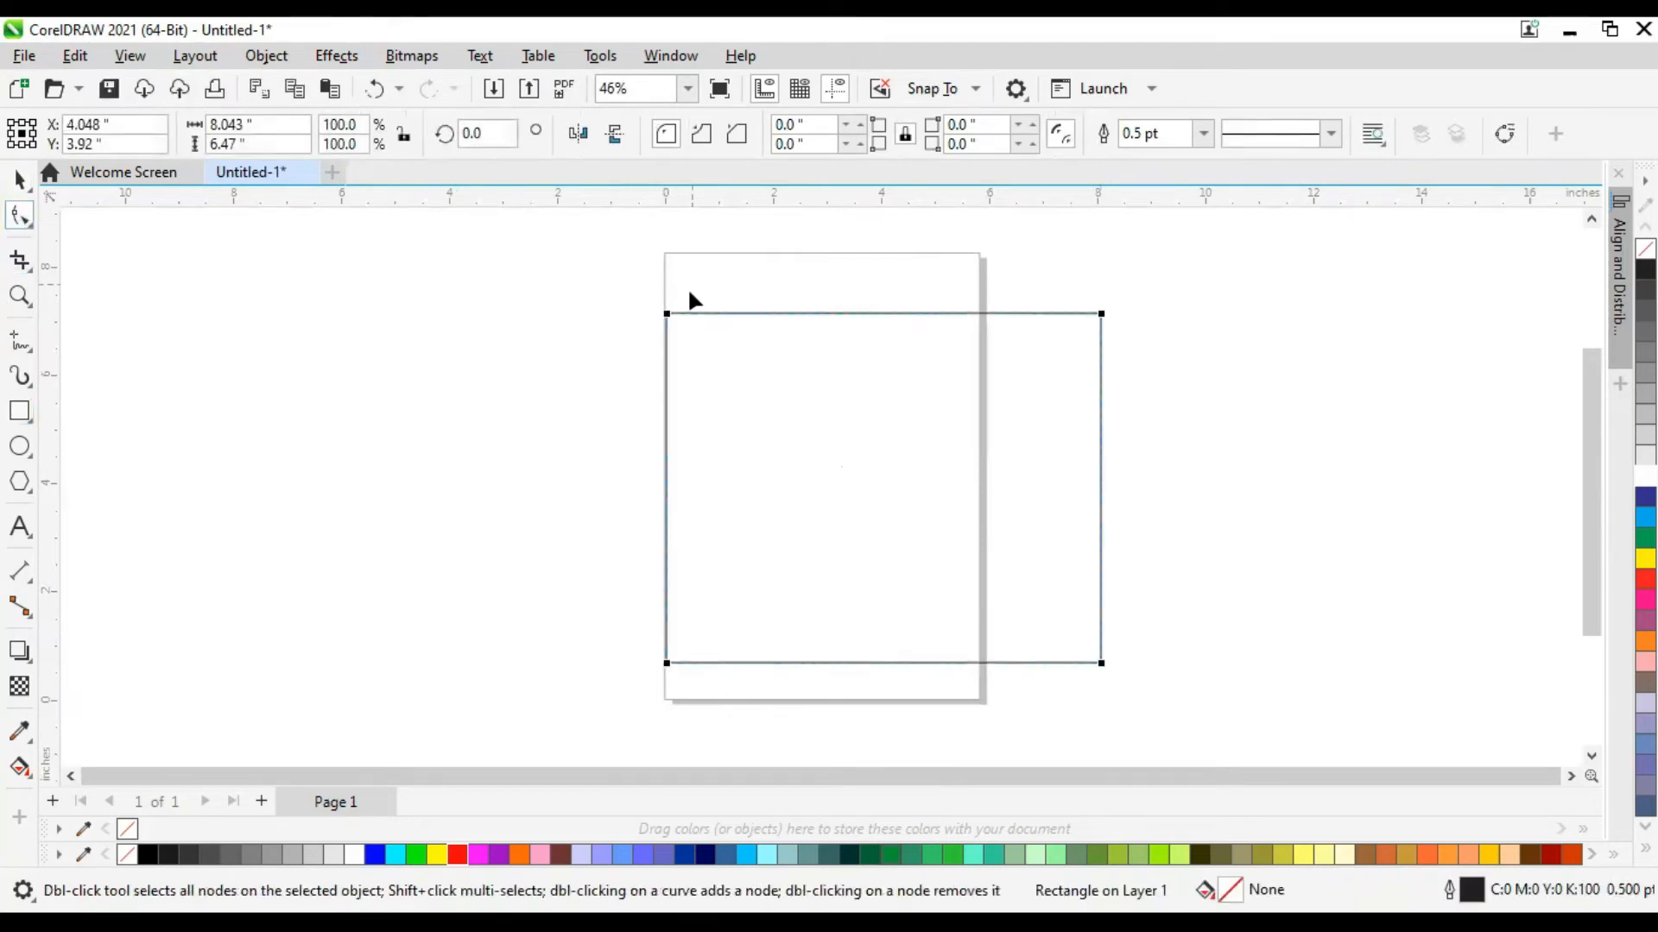
{"action": "left_click_drag", "start_coordinate": [688, 326], "coordinate": [692, 284]}
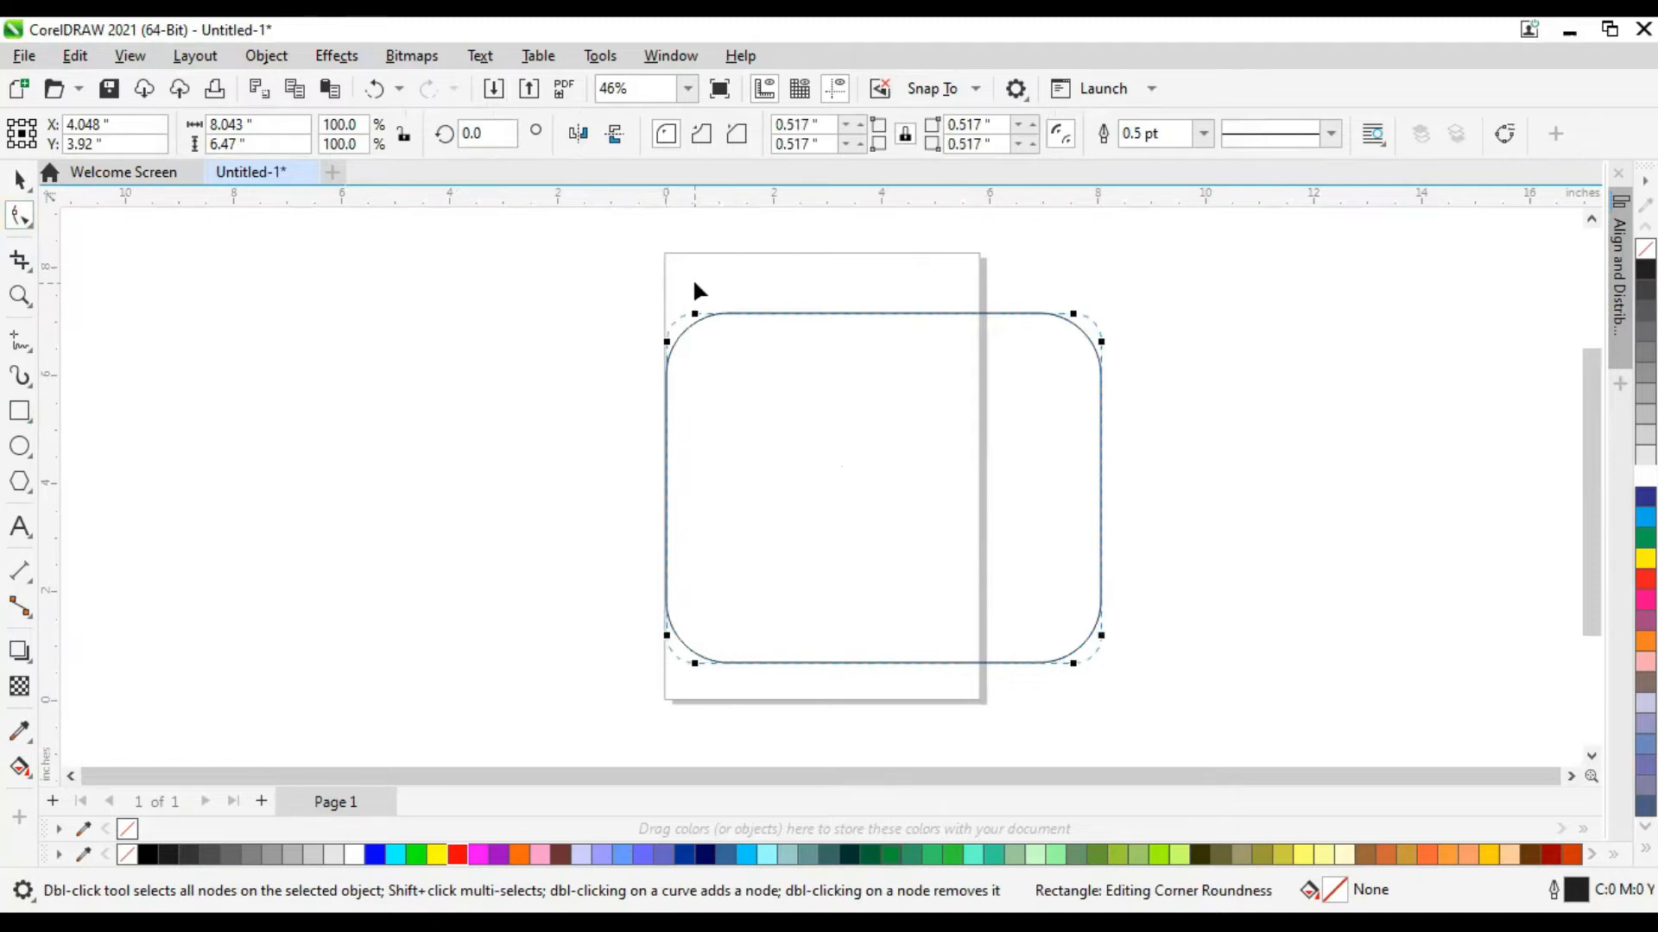
Delete the rounded rectangle from the page.
{"action": "left_click", "coordinate": [19, 178]}
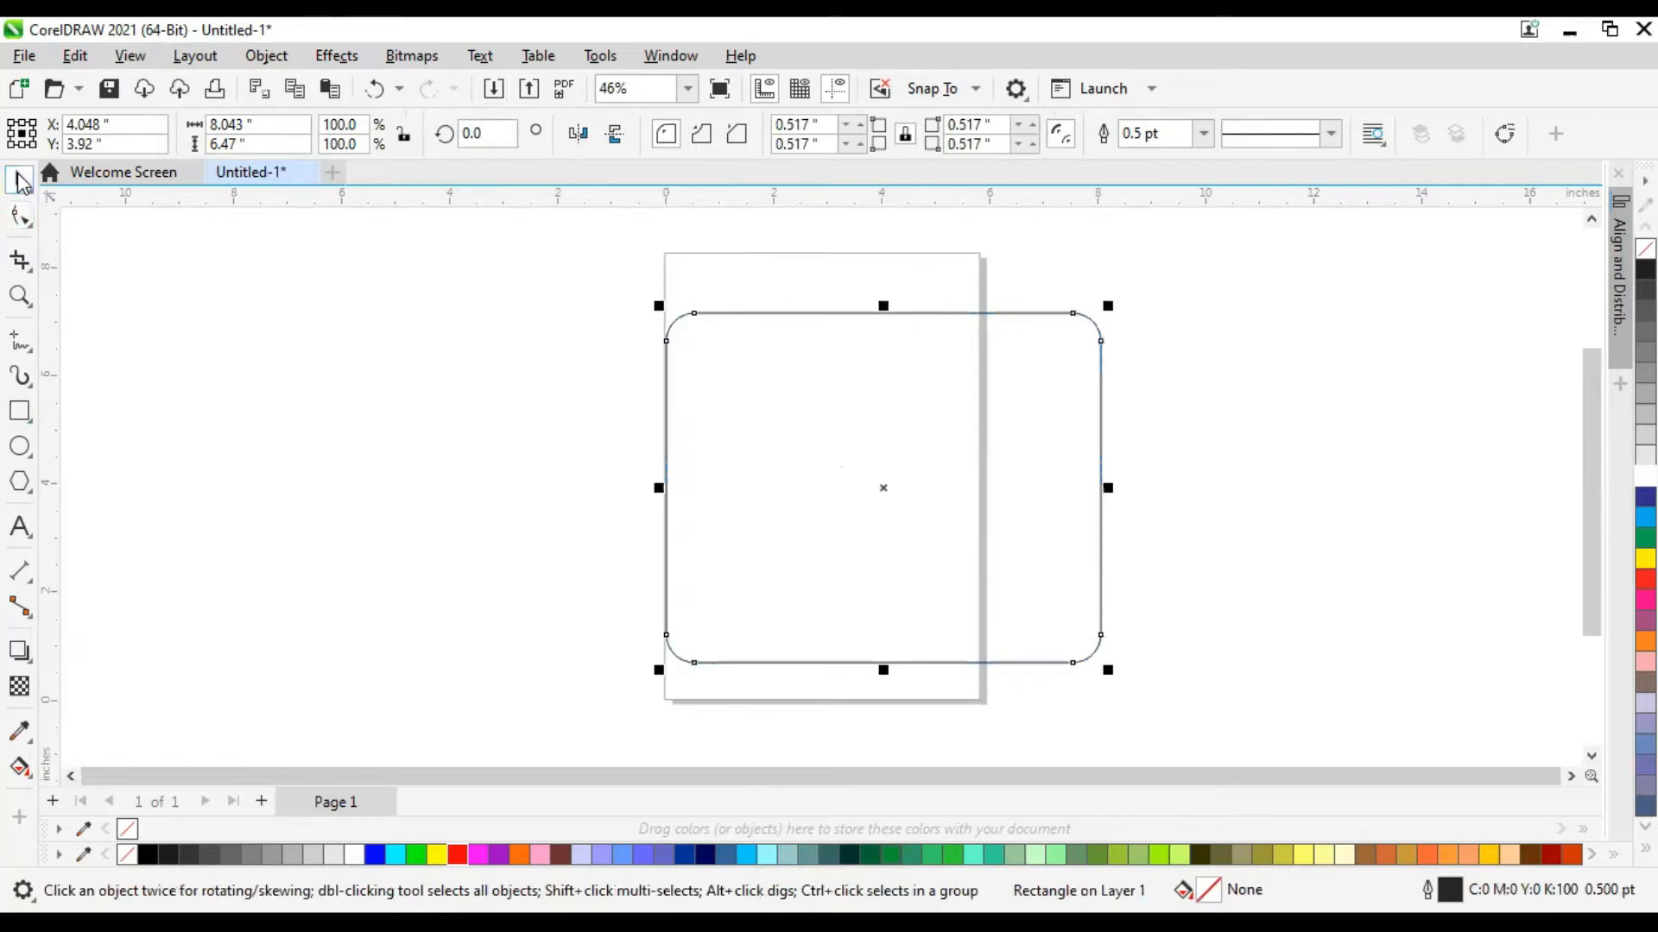
{"action": "right_click", "coordinate": [831, 389]}
{"action": "left_click", "coordinate": [884, 356]}
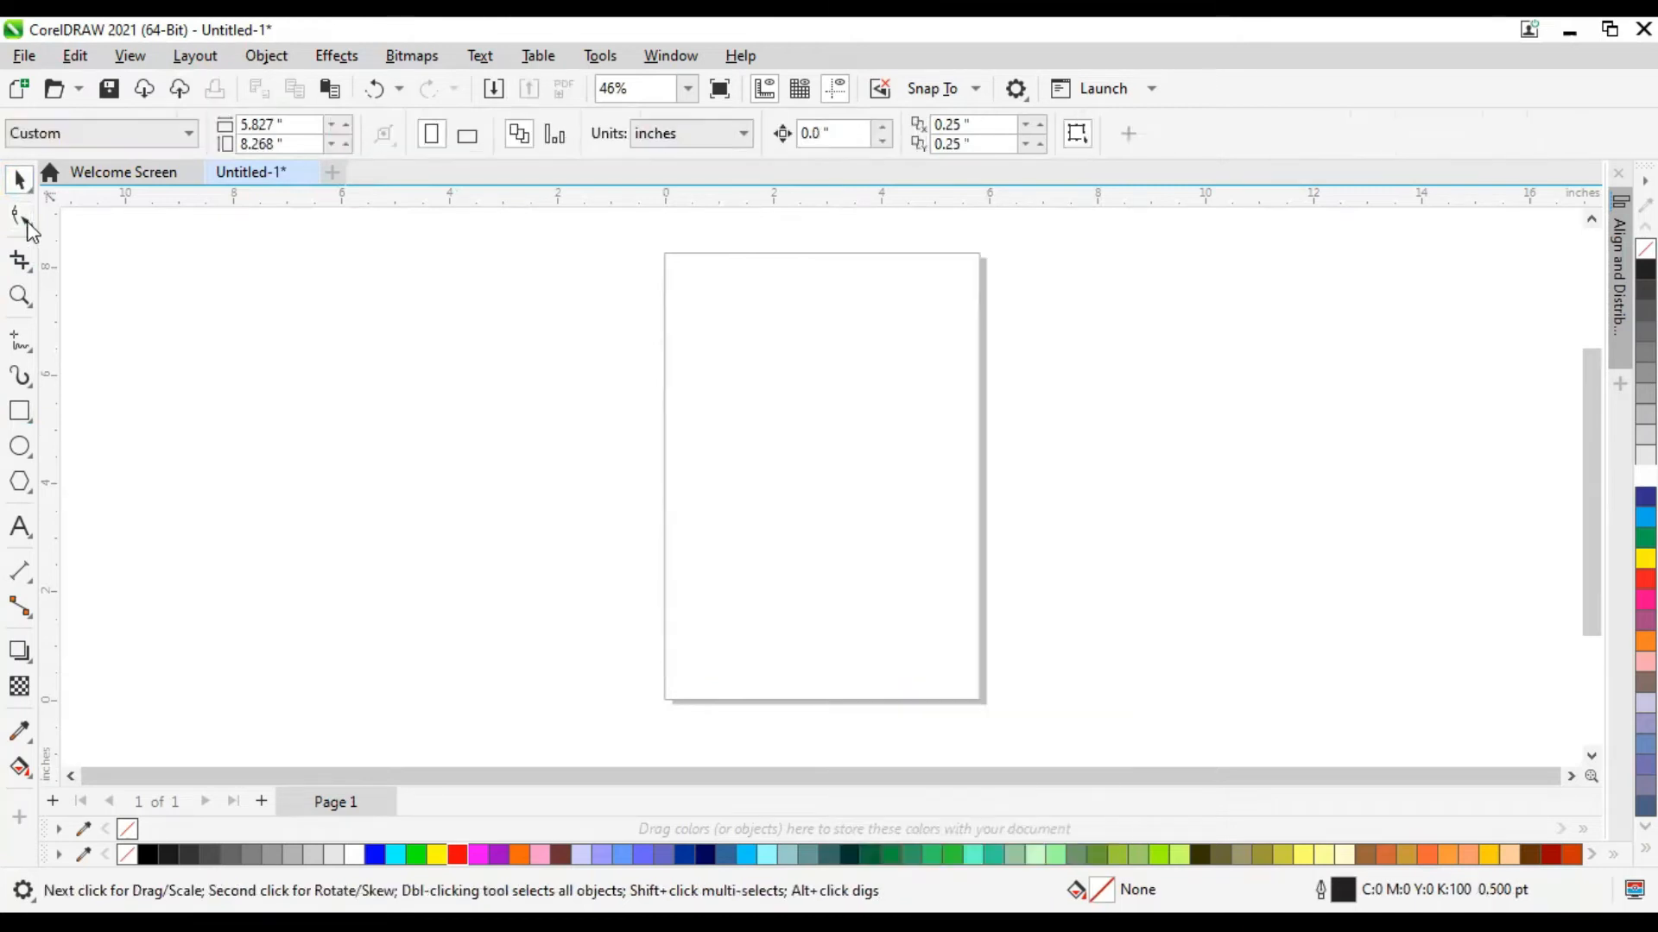
{"action": "left_click", "coordinate": [20, 216]}
{"action": "left_click", "coordinate": [31, 223]}
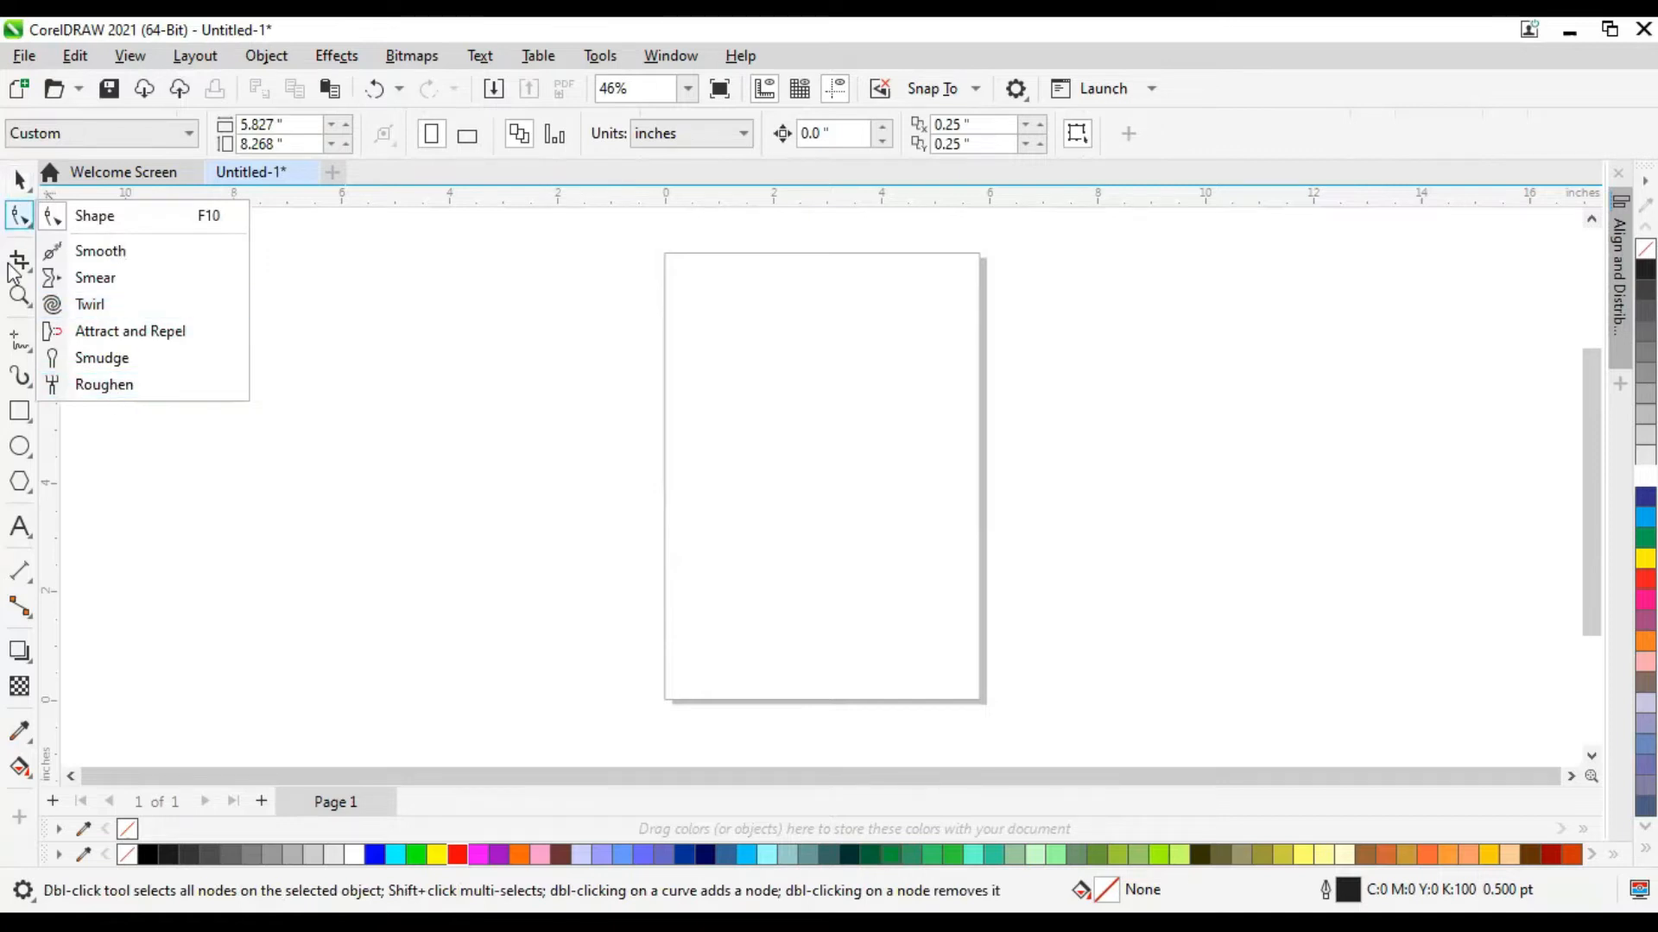
{"action": "left_click", "coordinate": [22, 180]}
{"action": "left_click", "coordinate": [20, 180]}
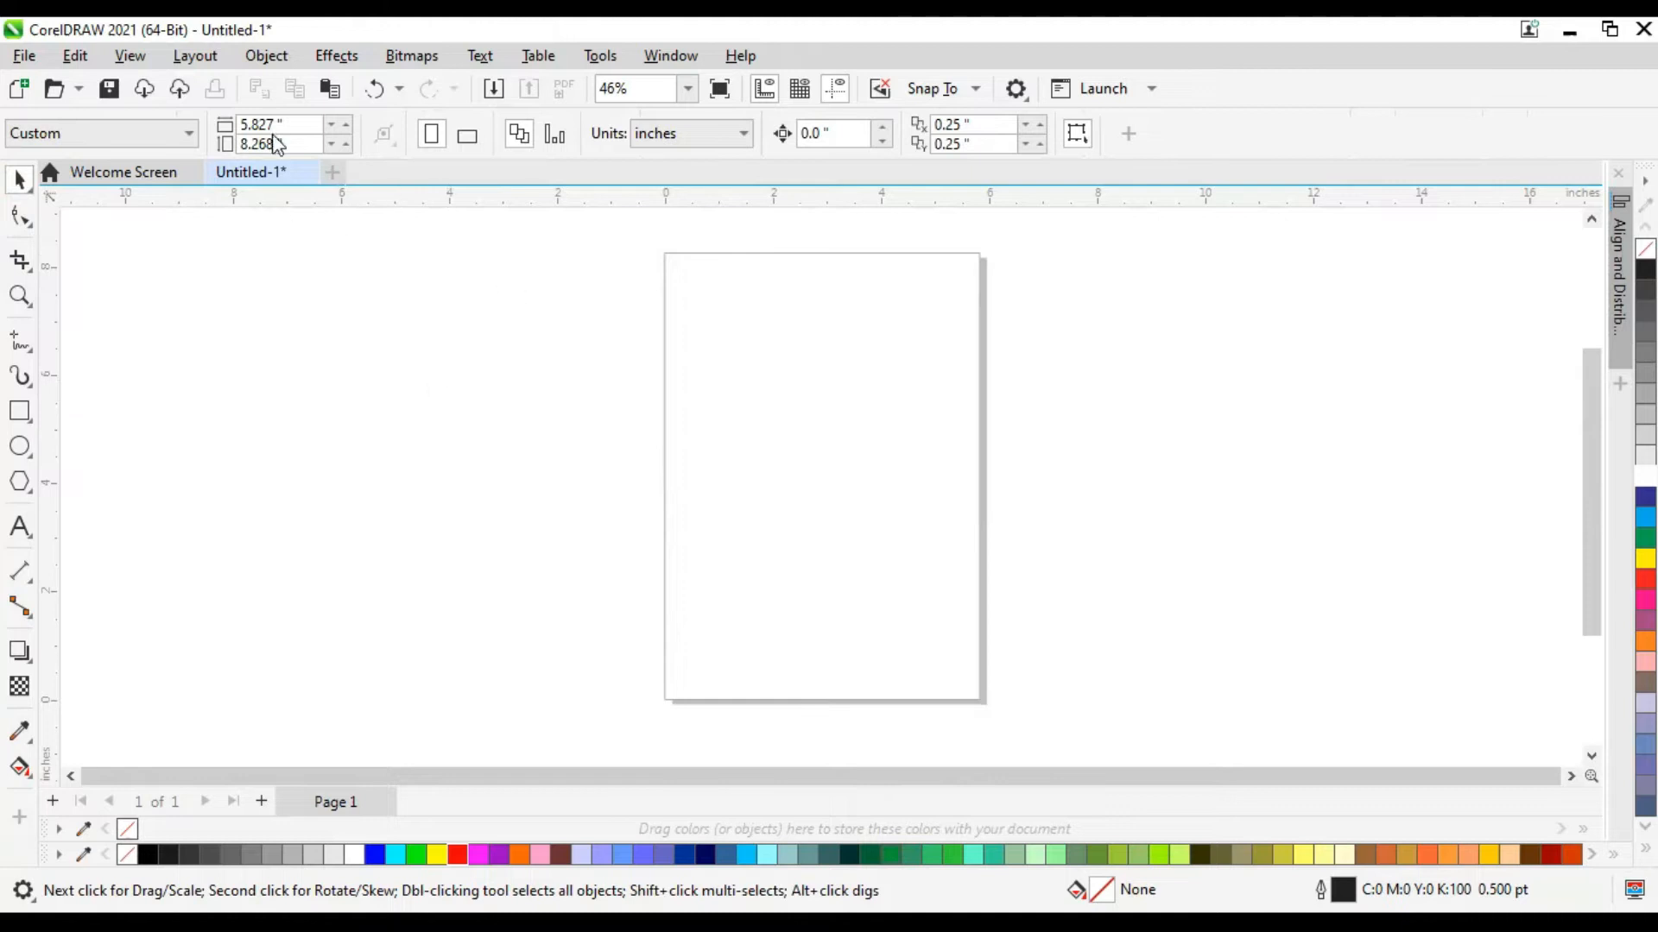
Set the page size to 7 inches wide and 7 inches high.
{"action": "left_click_drag", "start_coordinate": [291, 126], "coordinate": [139, 147]}
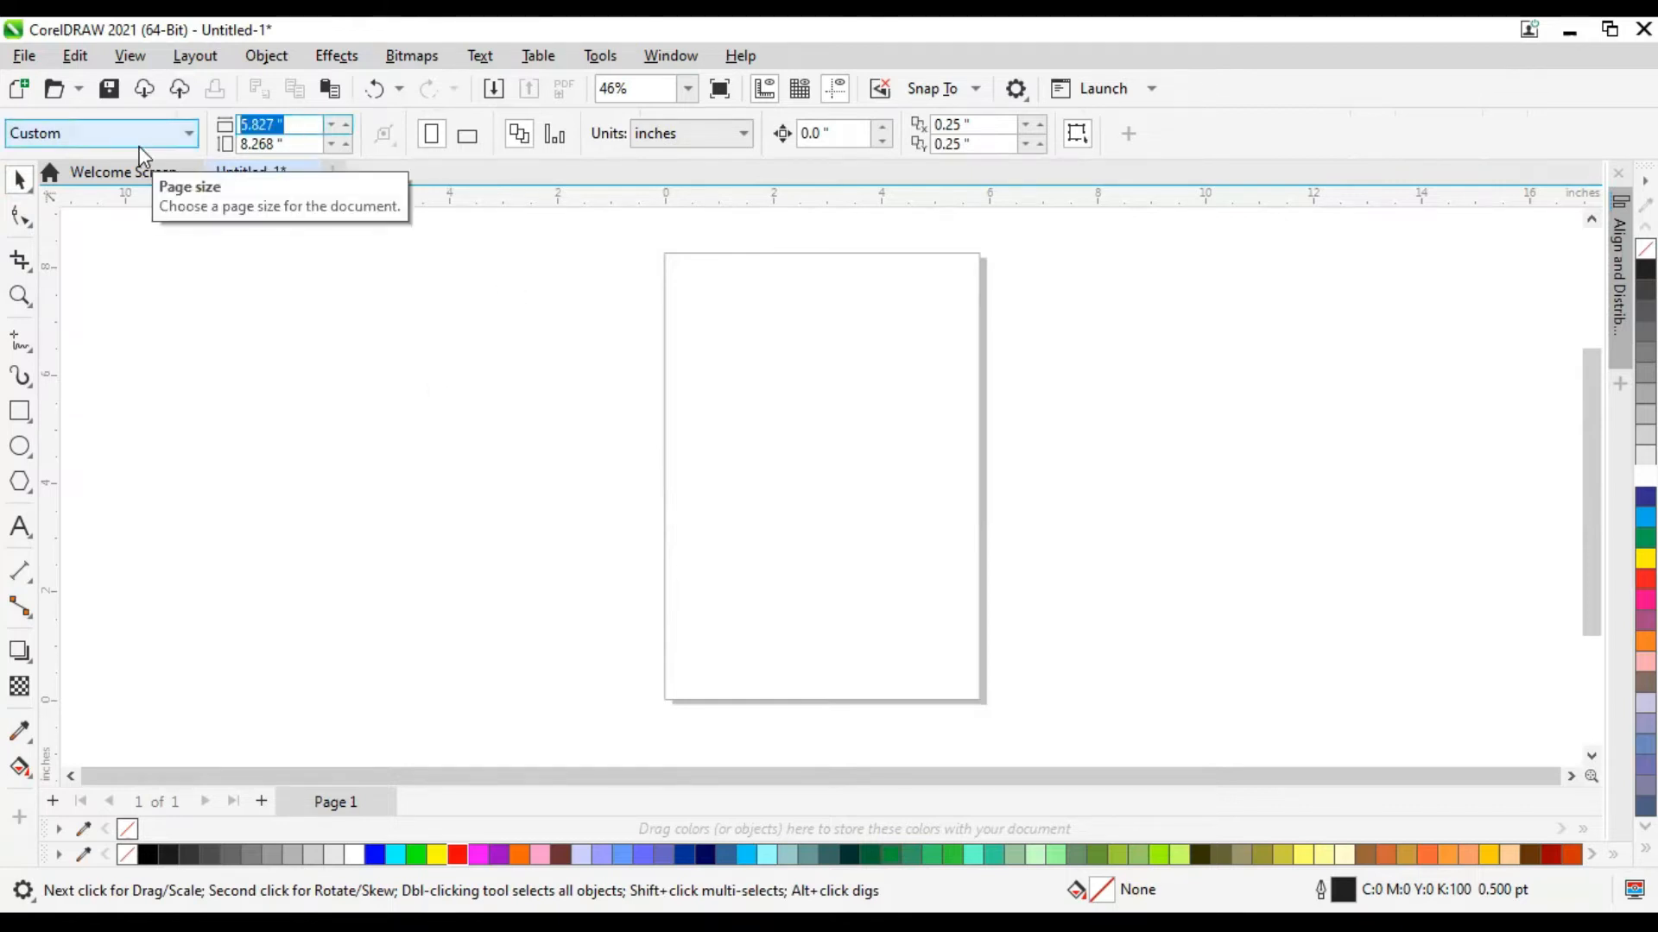
{"action": "key", "text": "Tab"}
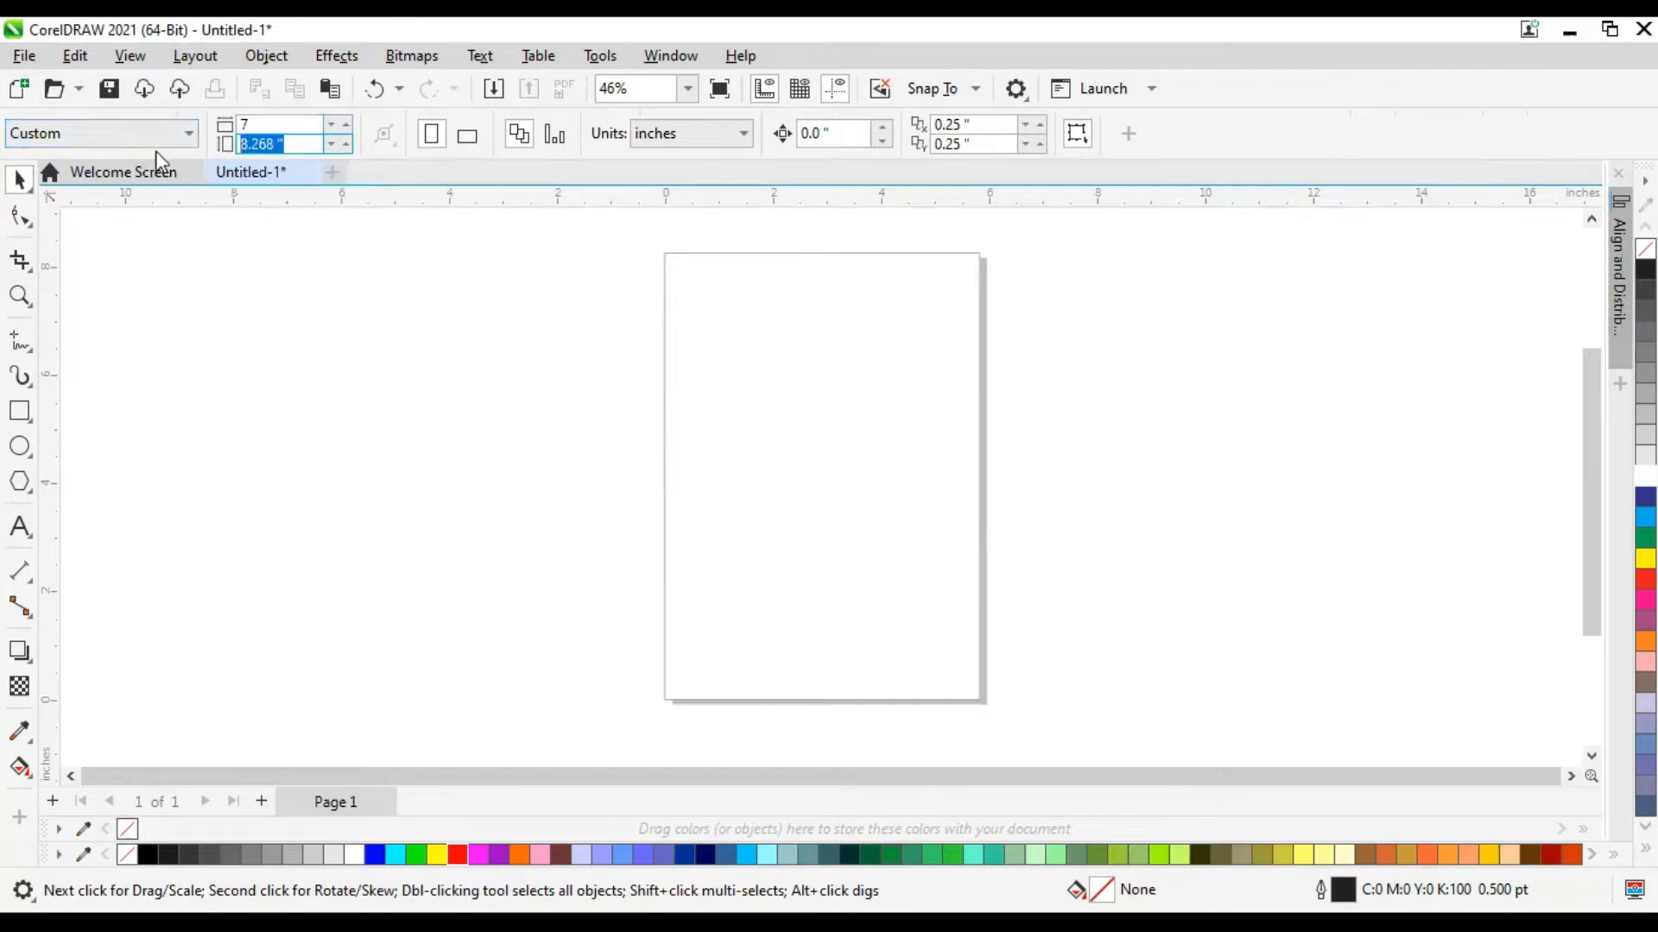
{"action": "type", "text": "7"}
{"action": "key", "text": "Return"}
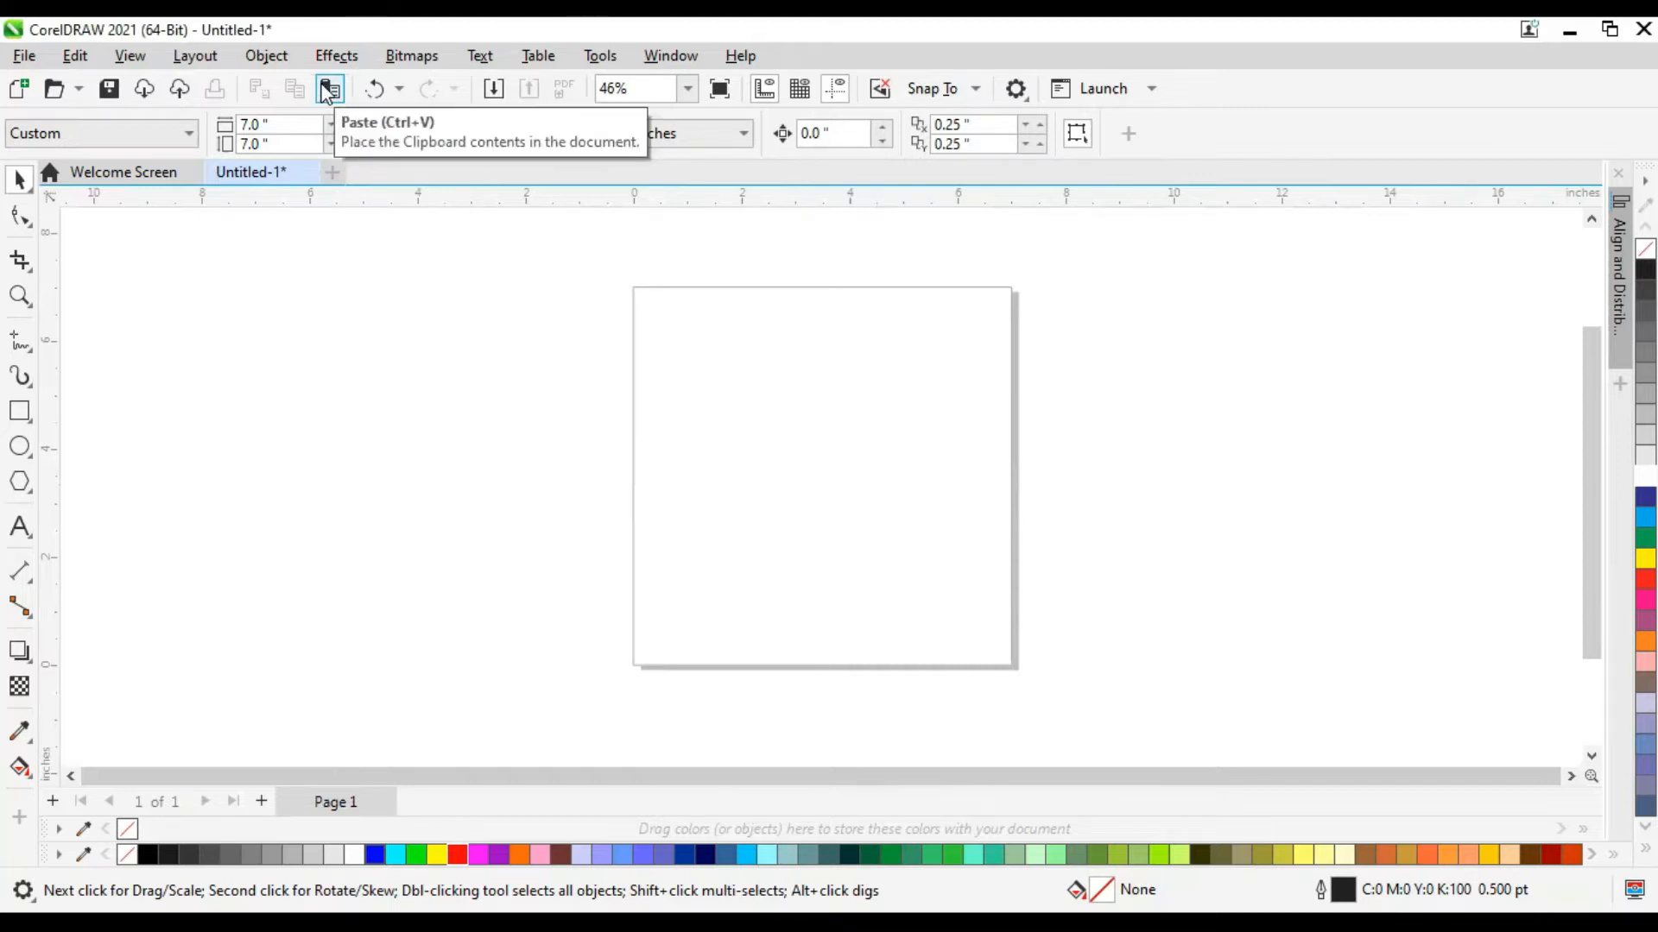
Paste the copied images into the document and move the photo of the man with sunglasses off the page to its right.
{"action": "right_click", "coordinate": [430, 292]}
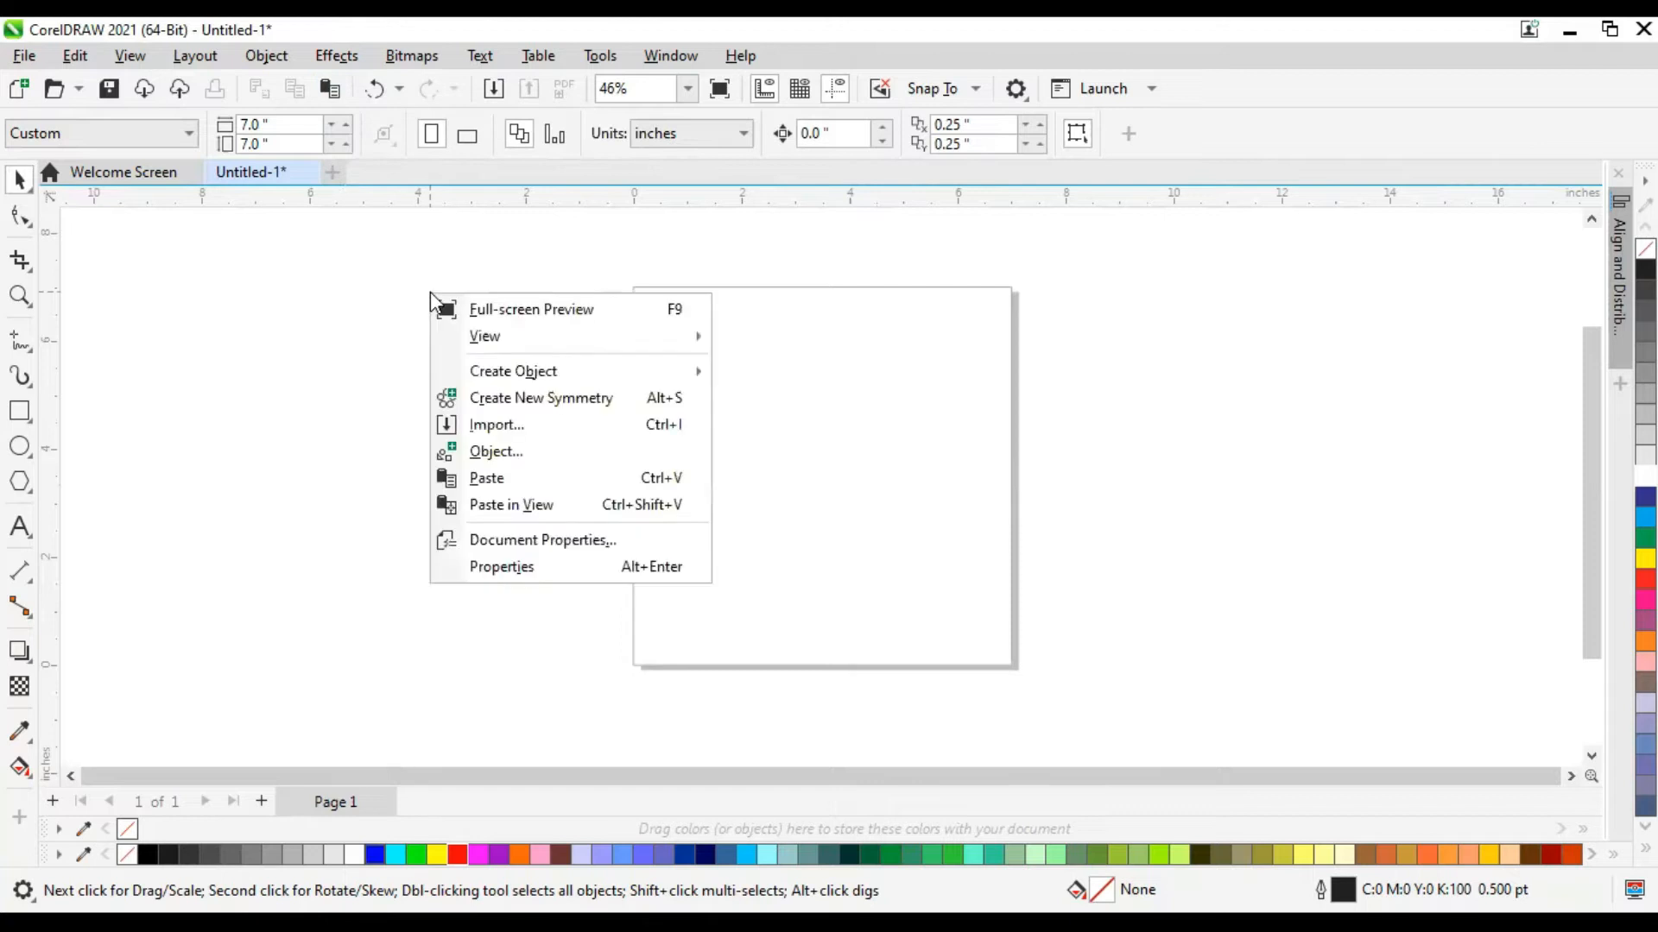
{"action": "left_click", "coordinate": [521, 489]}
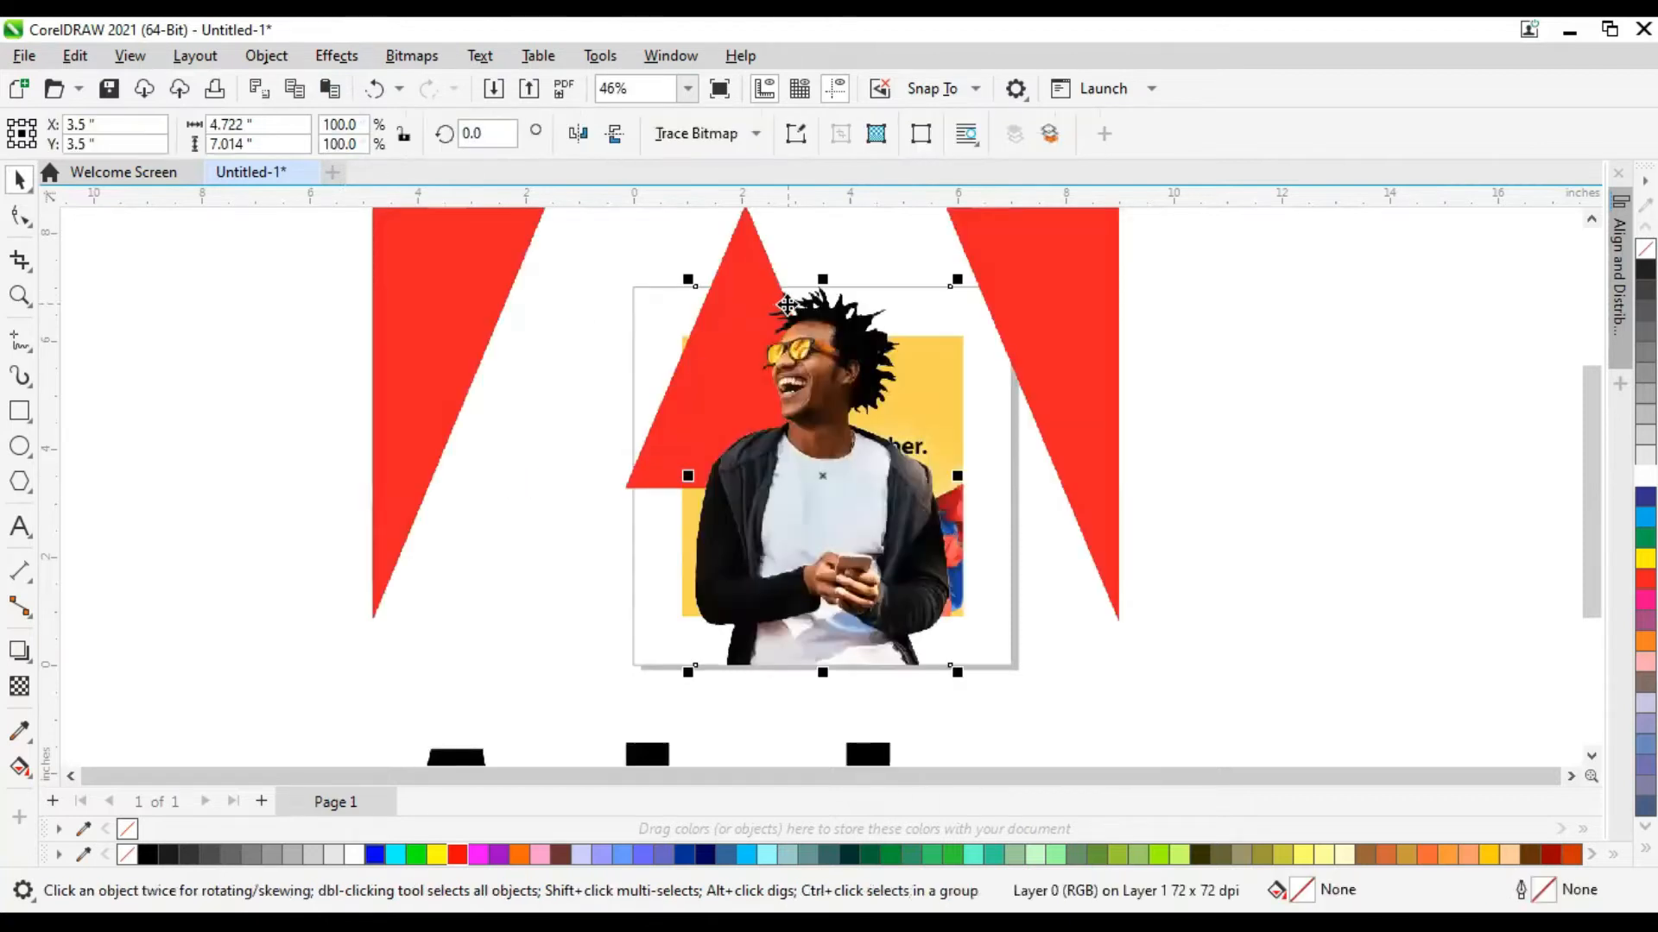
{"action": "scroll", "coordinate": [876, 392], "scroll_direction": "down", "scroll_amount": 4}
{"action": "left_click_drag", "start_coordinate": [845, 433], "coordinate": [1171, 412]}
Scale the Adobe logo down to 12.5 percent, about 2.09 × 2.39 inches, and place it just right of the page.
{"action": "left_click", "coordinate": [932, 259]}
{"action": "left_click_drag", "start_coordinate": [1034, 230], "coordinate": [1101, 331]}
{"action": "scroll", "coordinate": [698, 587], "scroll_direction": "up", "scroll_amount": 2}
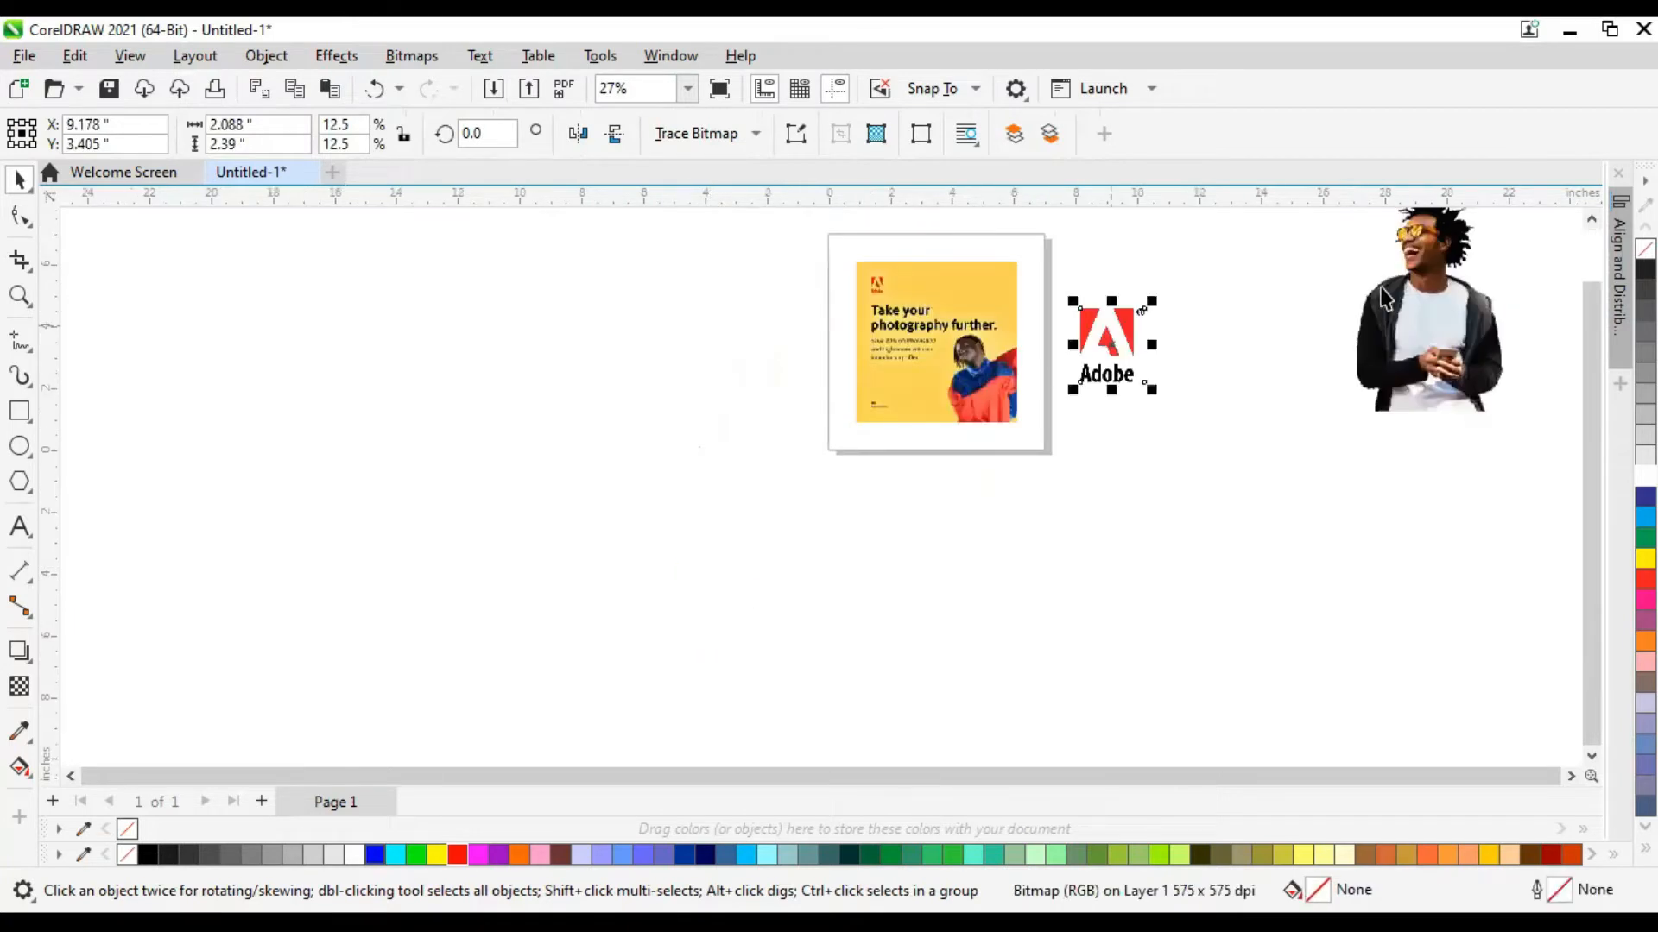
Move the photo of the man with sunglasses closer to the page, just right of the Adobe logo.
{"action": "left_click", "coordinate": [1207, 361]}
{"action": "left_click_drag", "start_coordinate": [1207, 361], "coordinate": [1210, 359]}
{"action": "scroll", "coordinate": [993, 244], "scroll_direction": "up", "scroll_amount": 2}
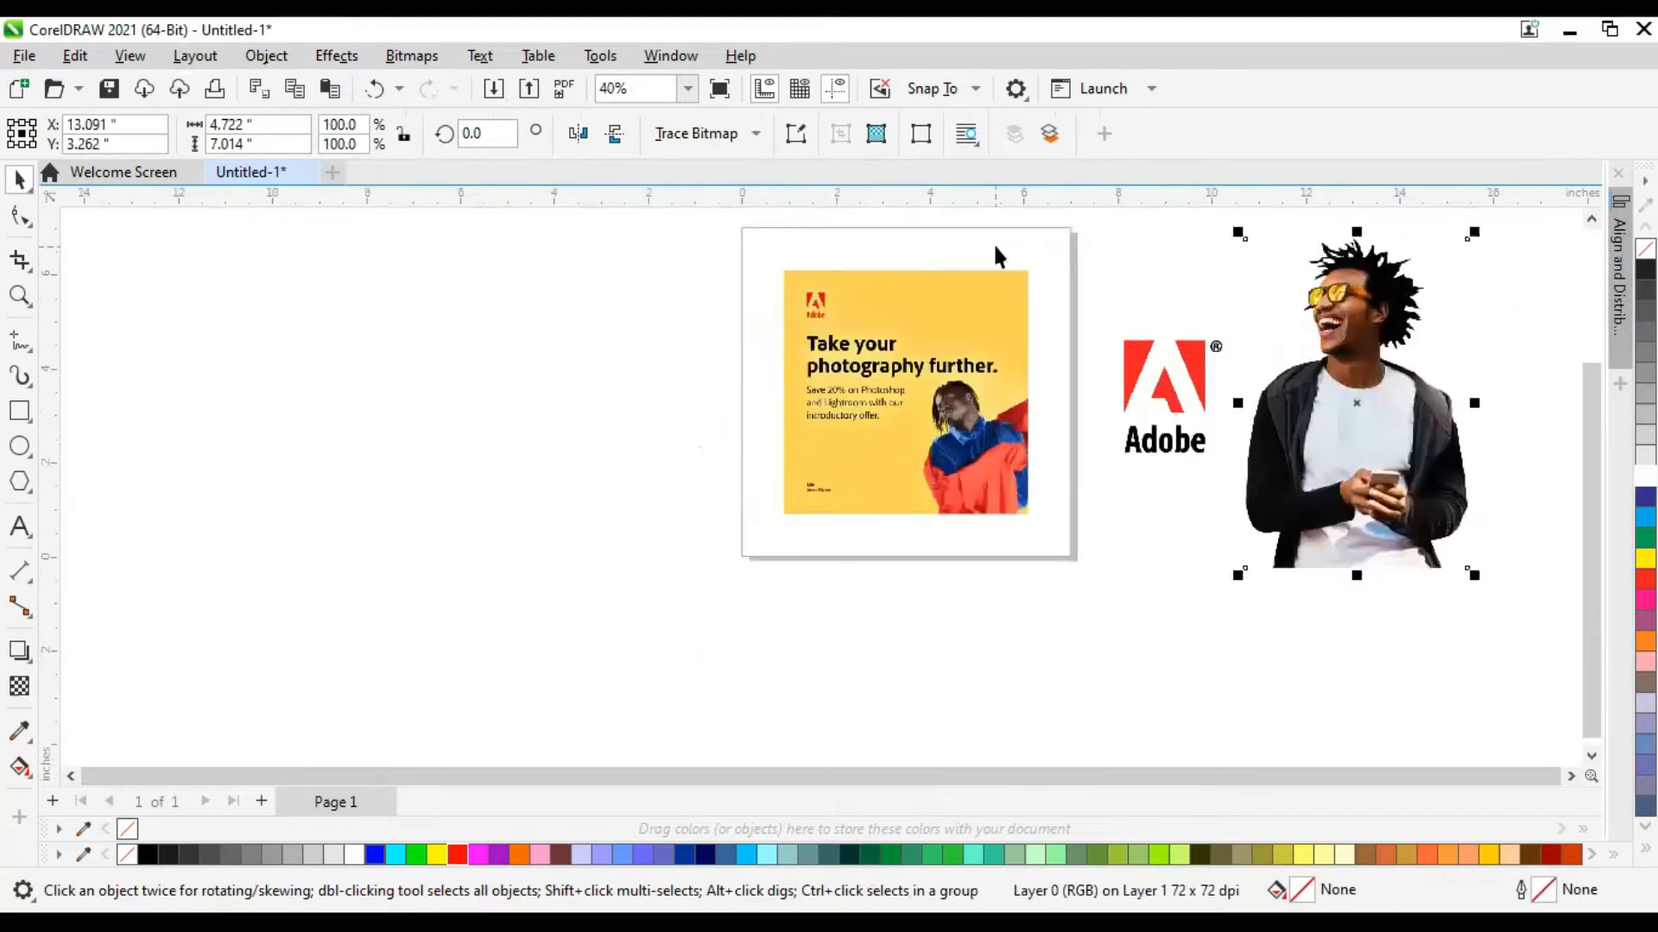
Enlarge the yellow reference poster from its center to about 7.02 × 7 inches so it covers the page.
{"action": "left_click", "coordinate": [946, 298]}
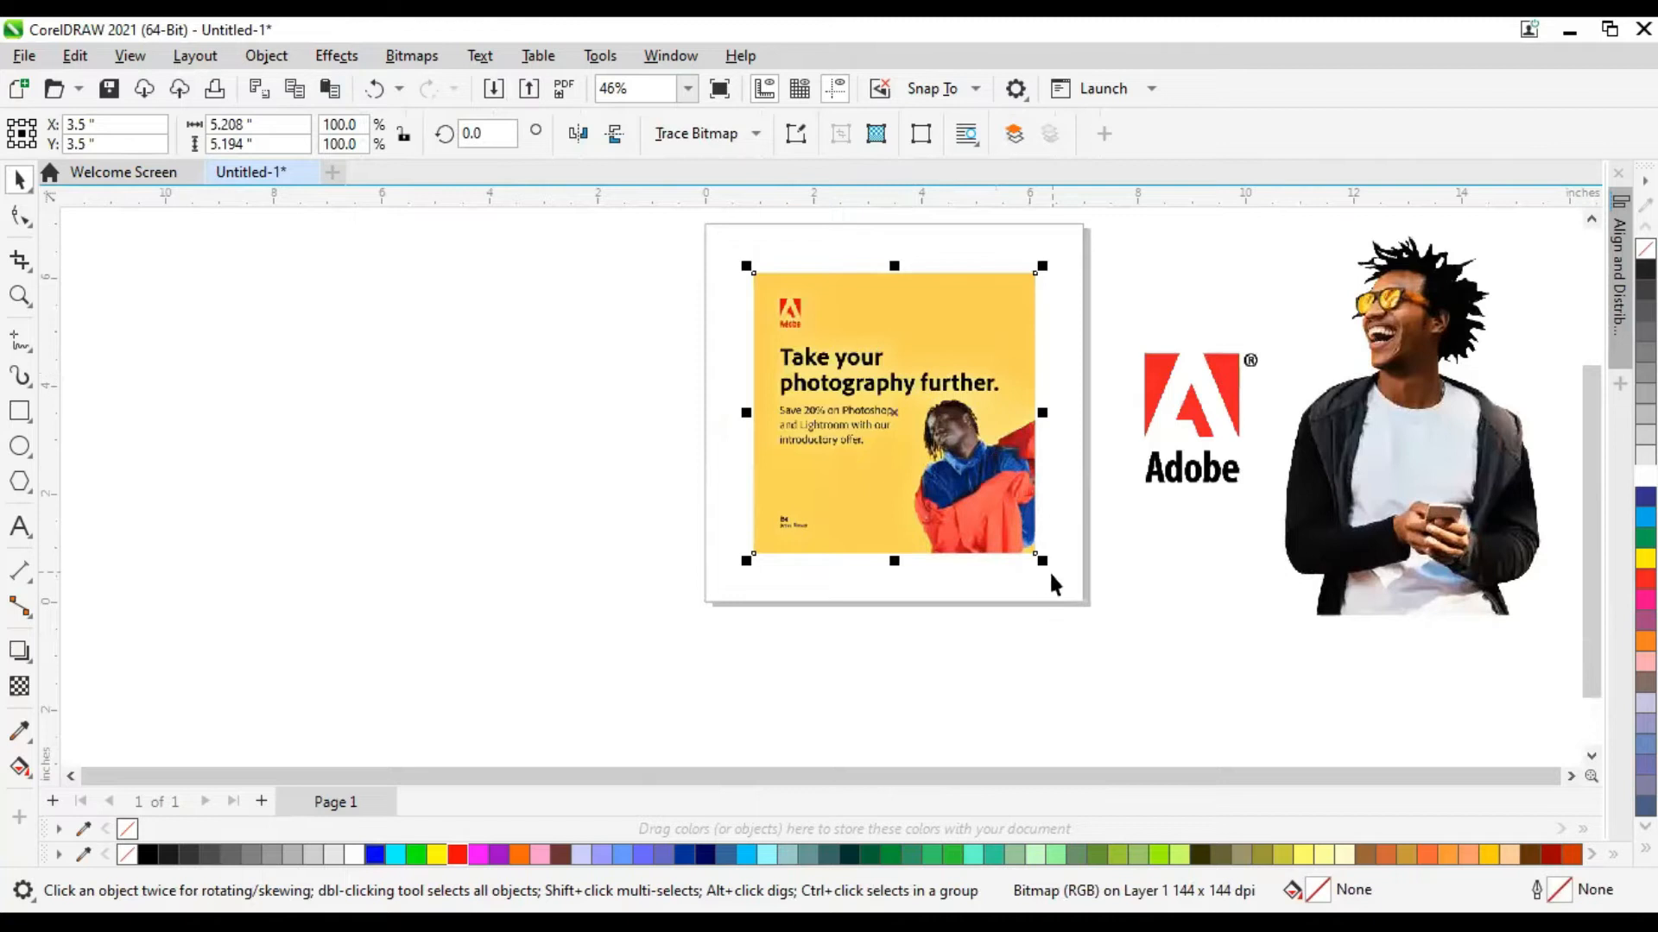
{"action": "left_click_drag", "start_coordinate": [1039, 563], "coordinate": [1089, 614]}
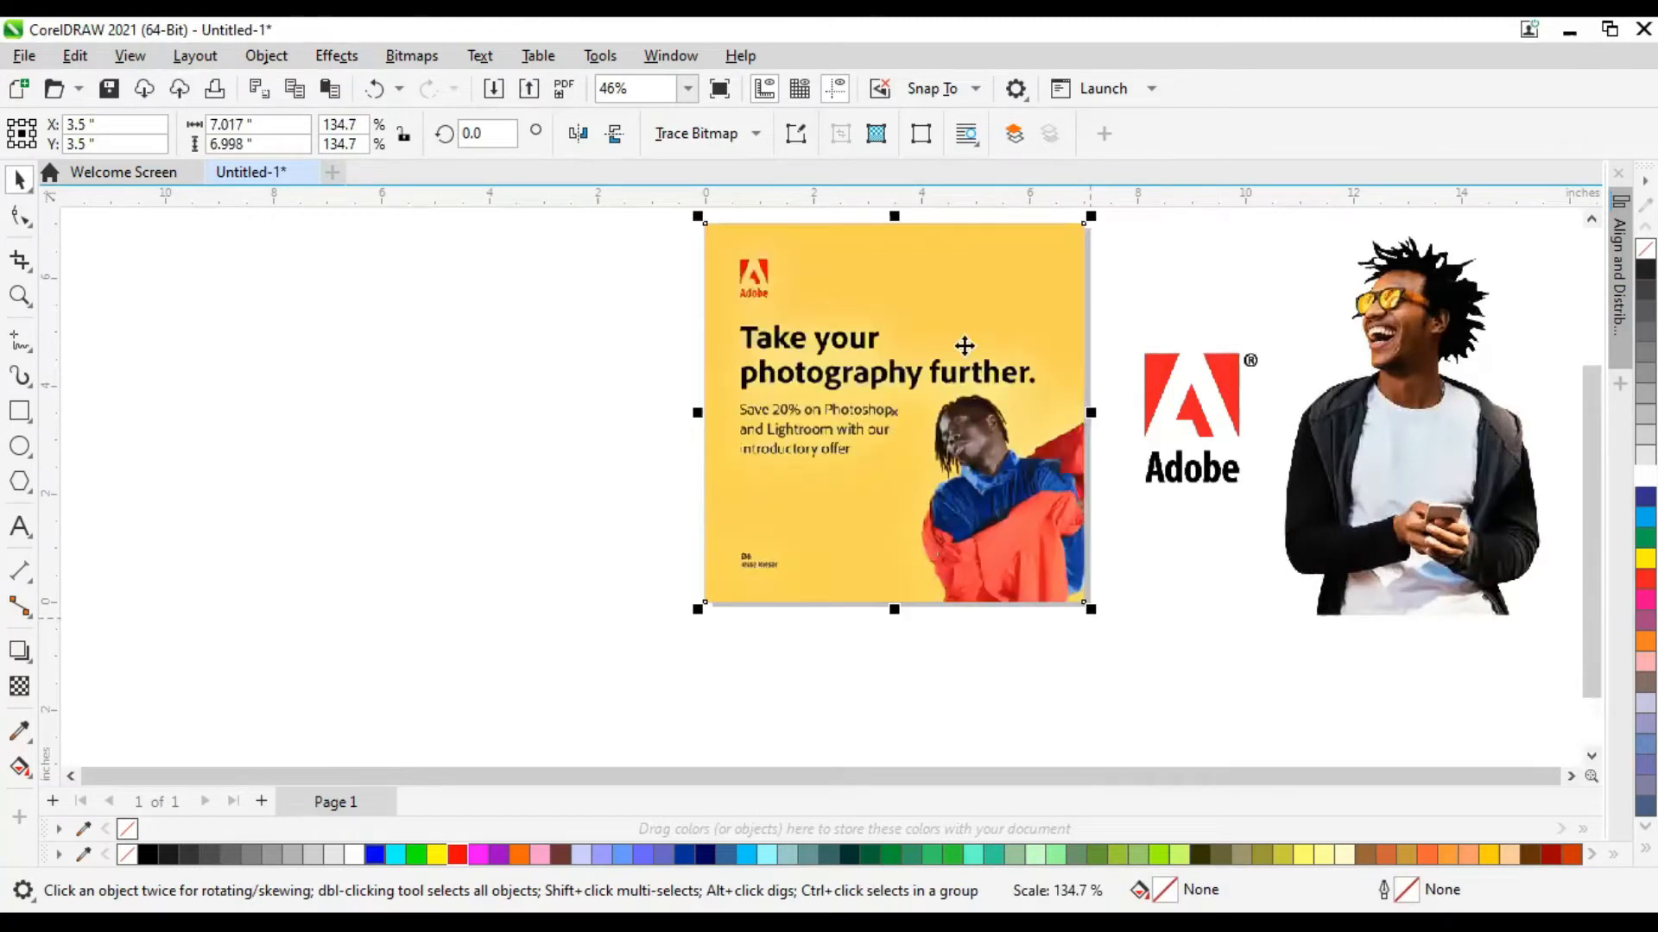
Move the yellow reference poster off the page to its left and draw a rectangle about 6.97 × 6.99 inches over the page.
{"action": "left_click_drag", "start_coordinate": [845, 358], "coordinate": [511, 335]}
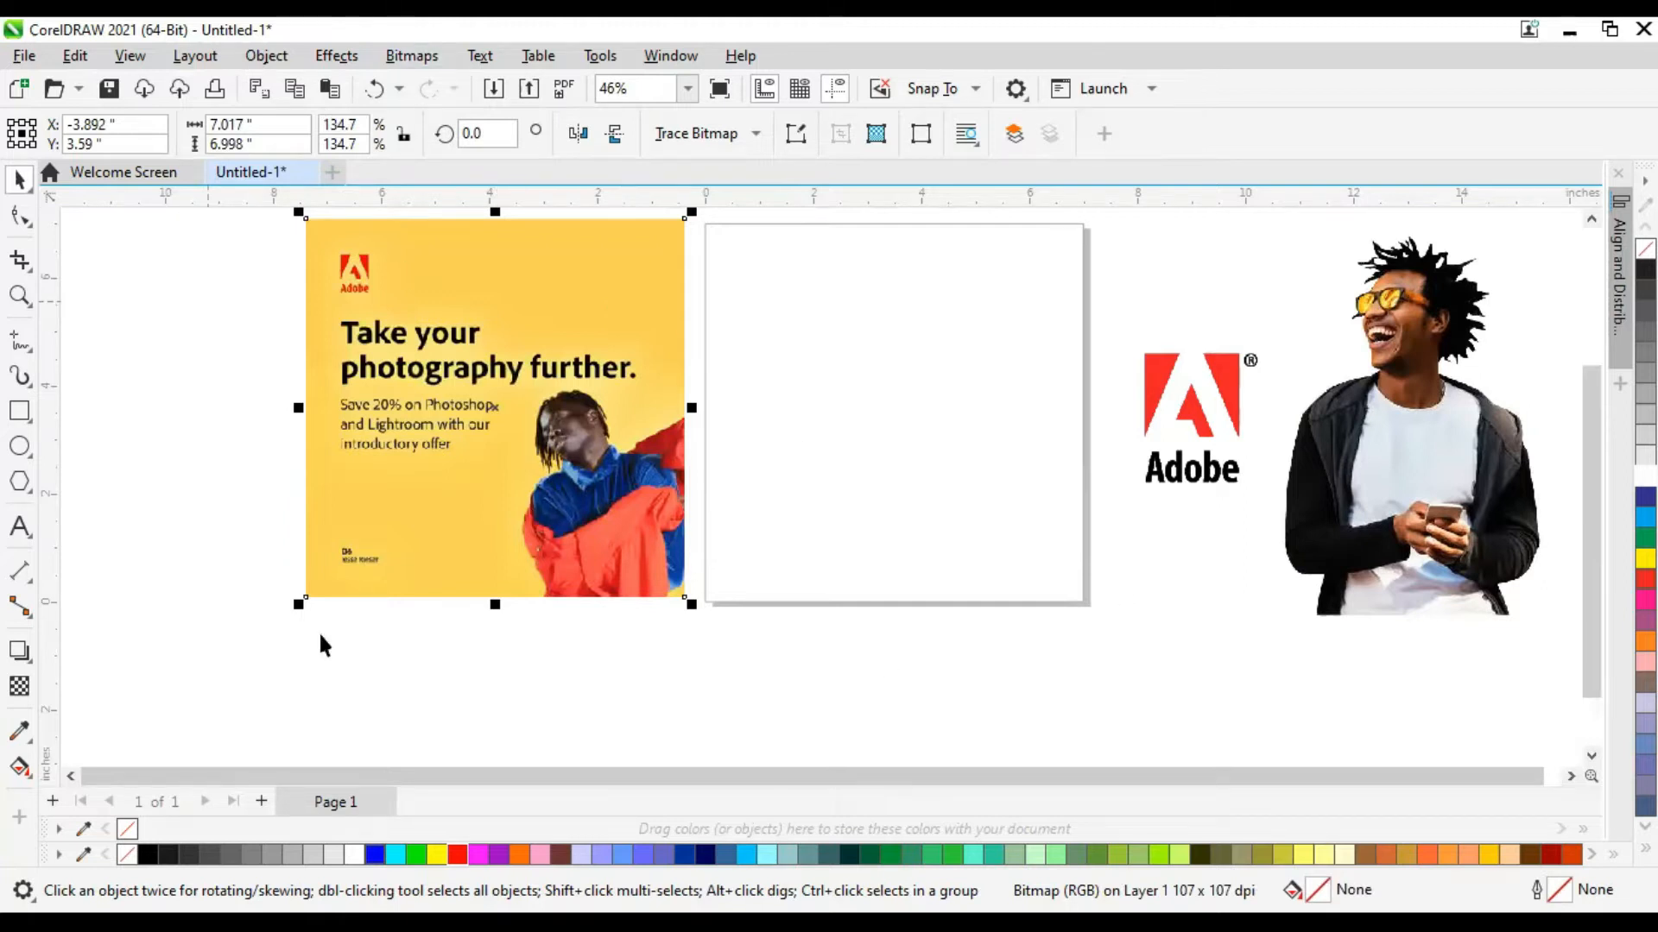
{"action": "left_click", "coordinate": [19, 413]}
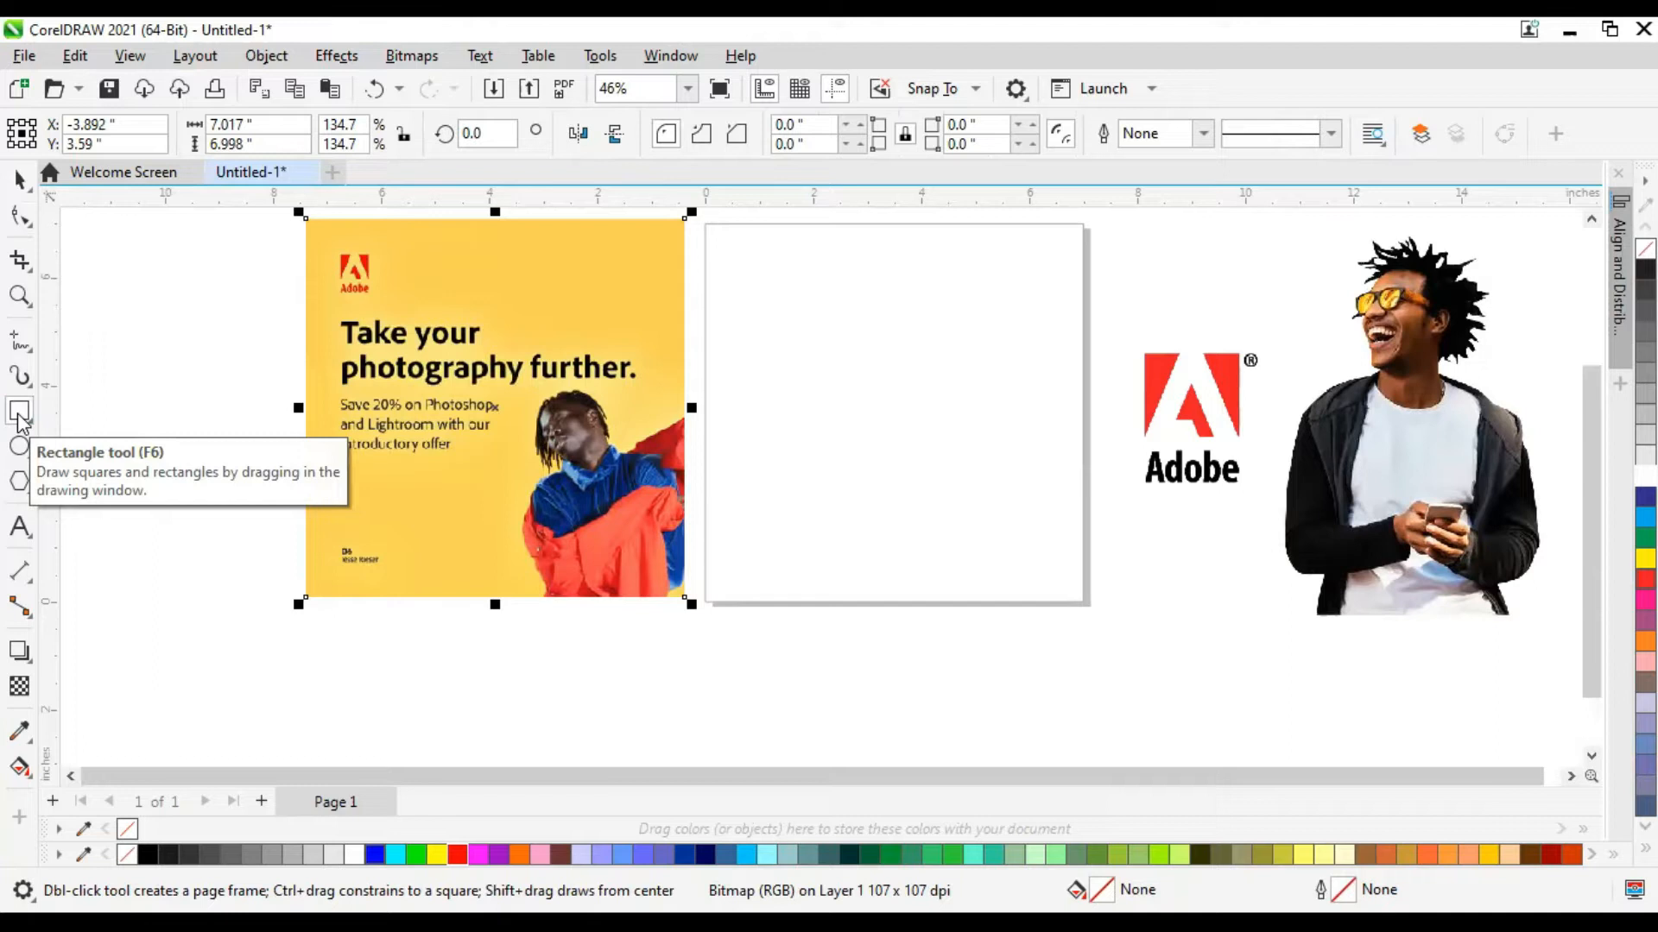
{"action": "left_click", "coordinate": [19, 413]}
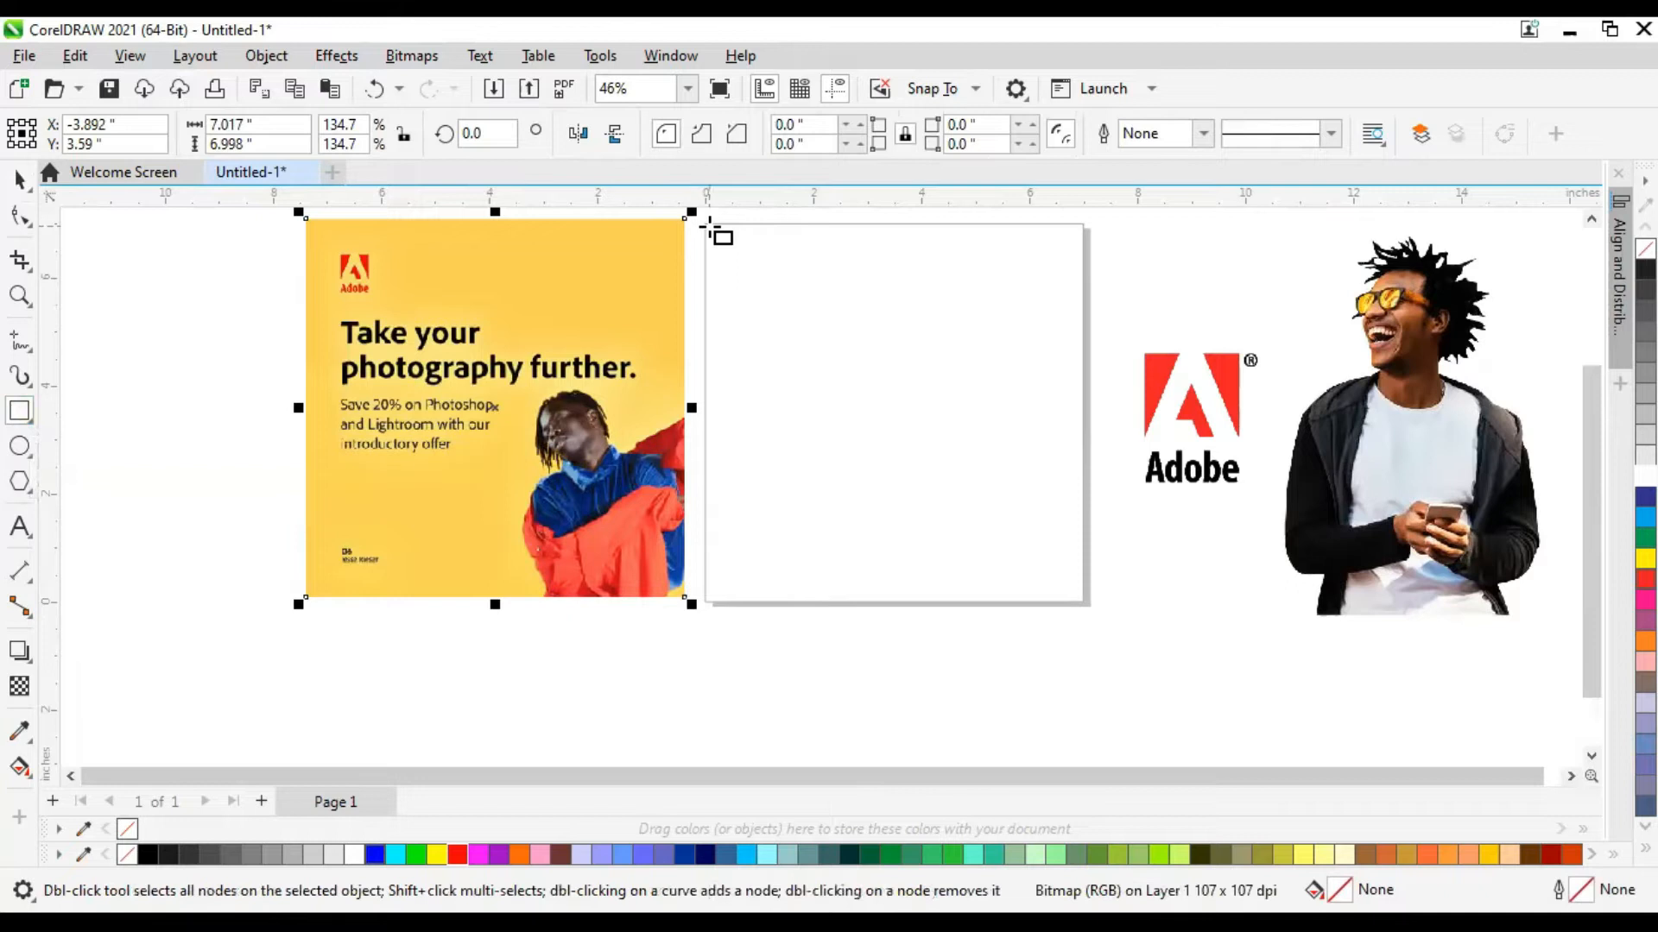
{"action": "left_click_drag", "start_coordinate": [708, 226], "coordinate": [1086, 603]}
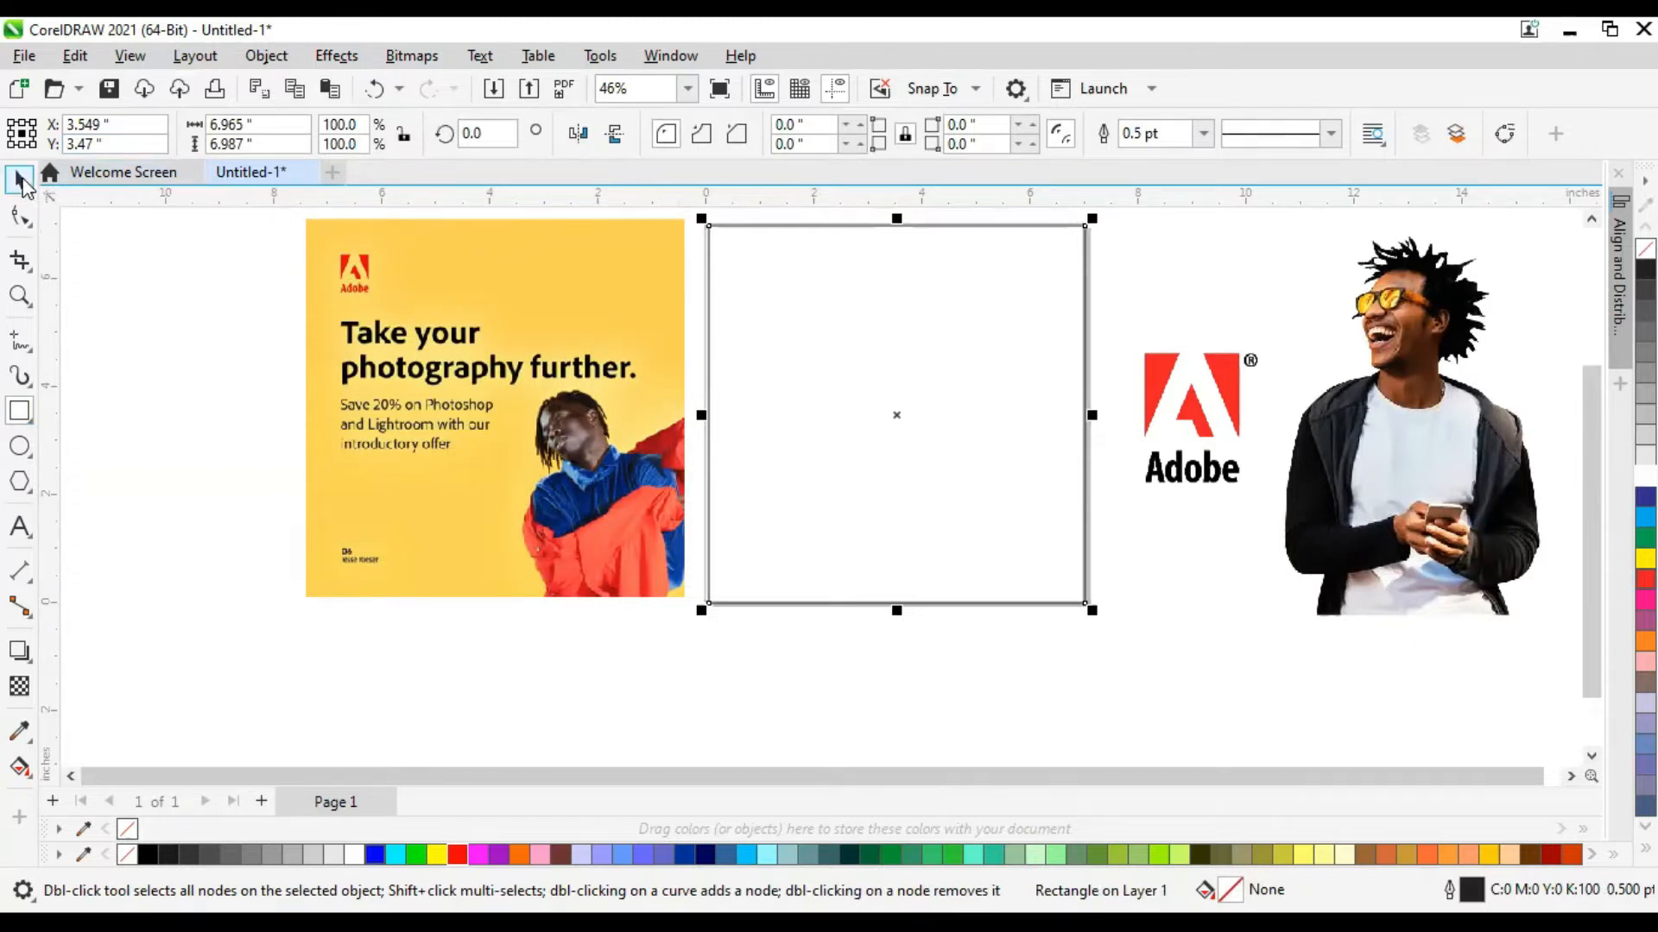
{"action": "left_click", "coordinate": [22, 181]}
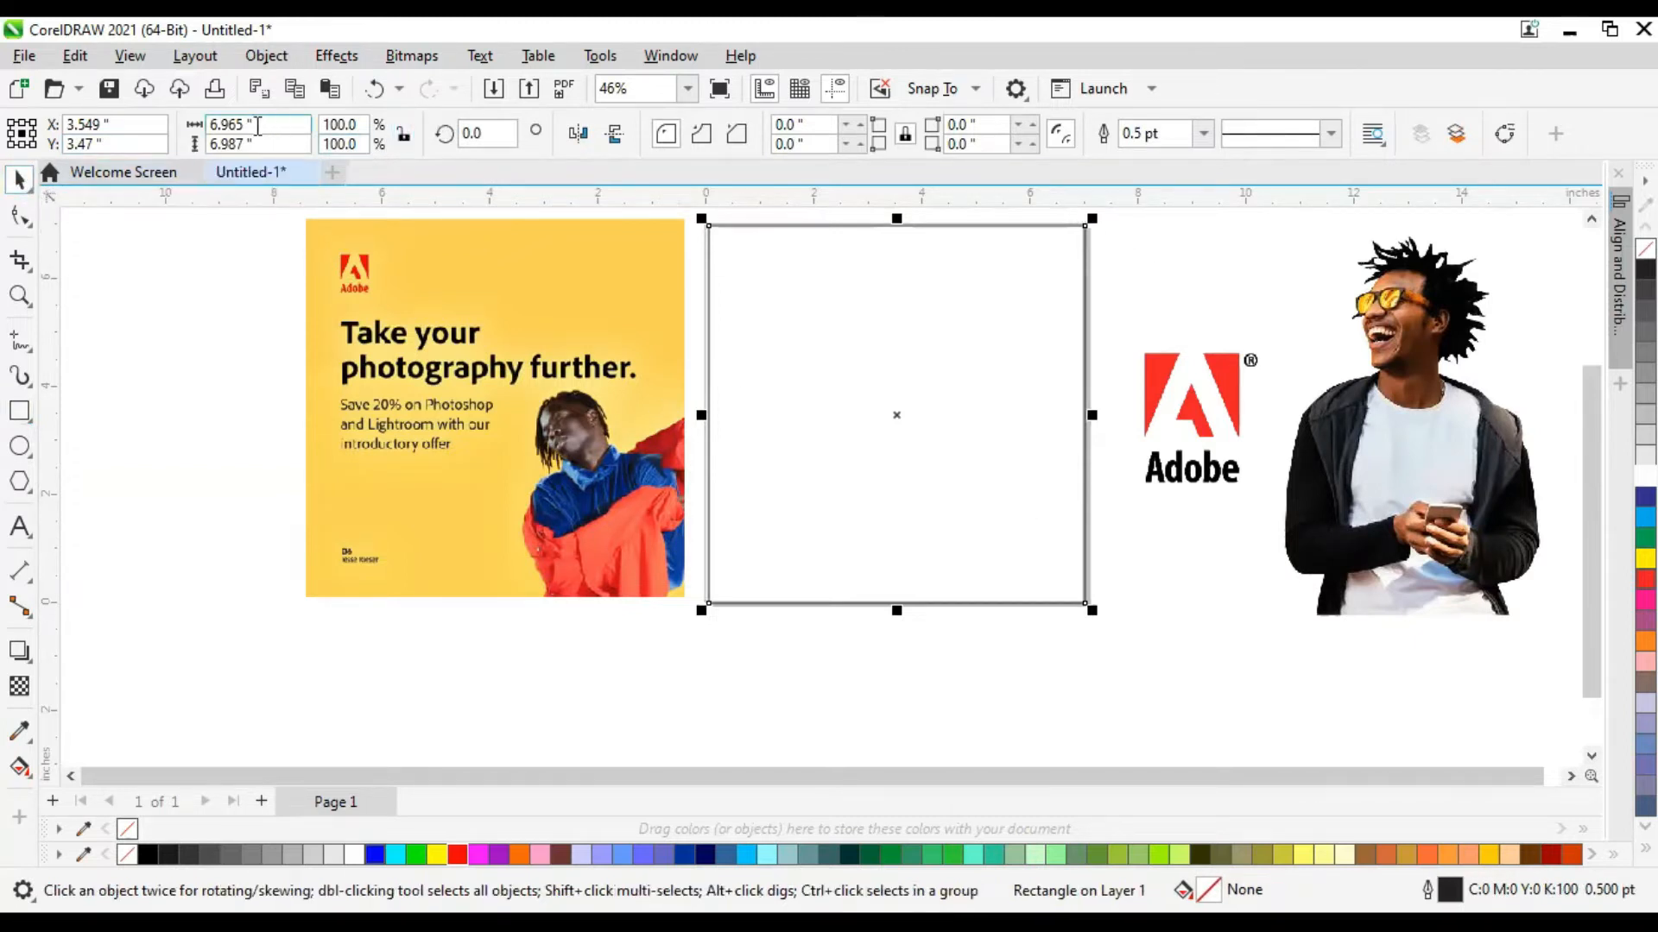
Set the rectangle's size to 7 × 7 inches without a locked ratio and center it on the page.
{"action": "left_click", "coordinate": [404, 136]}
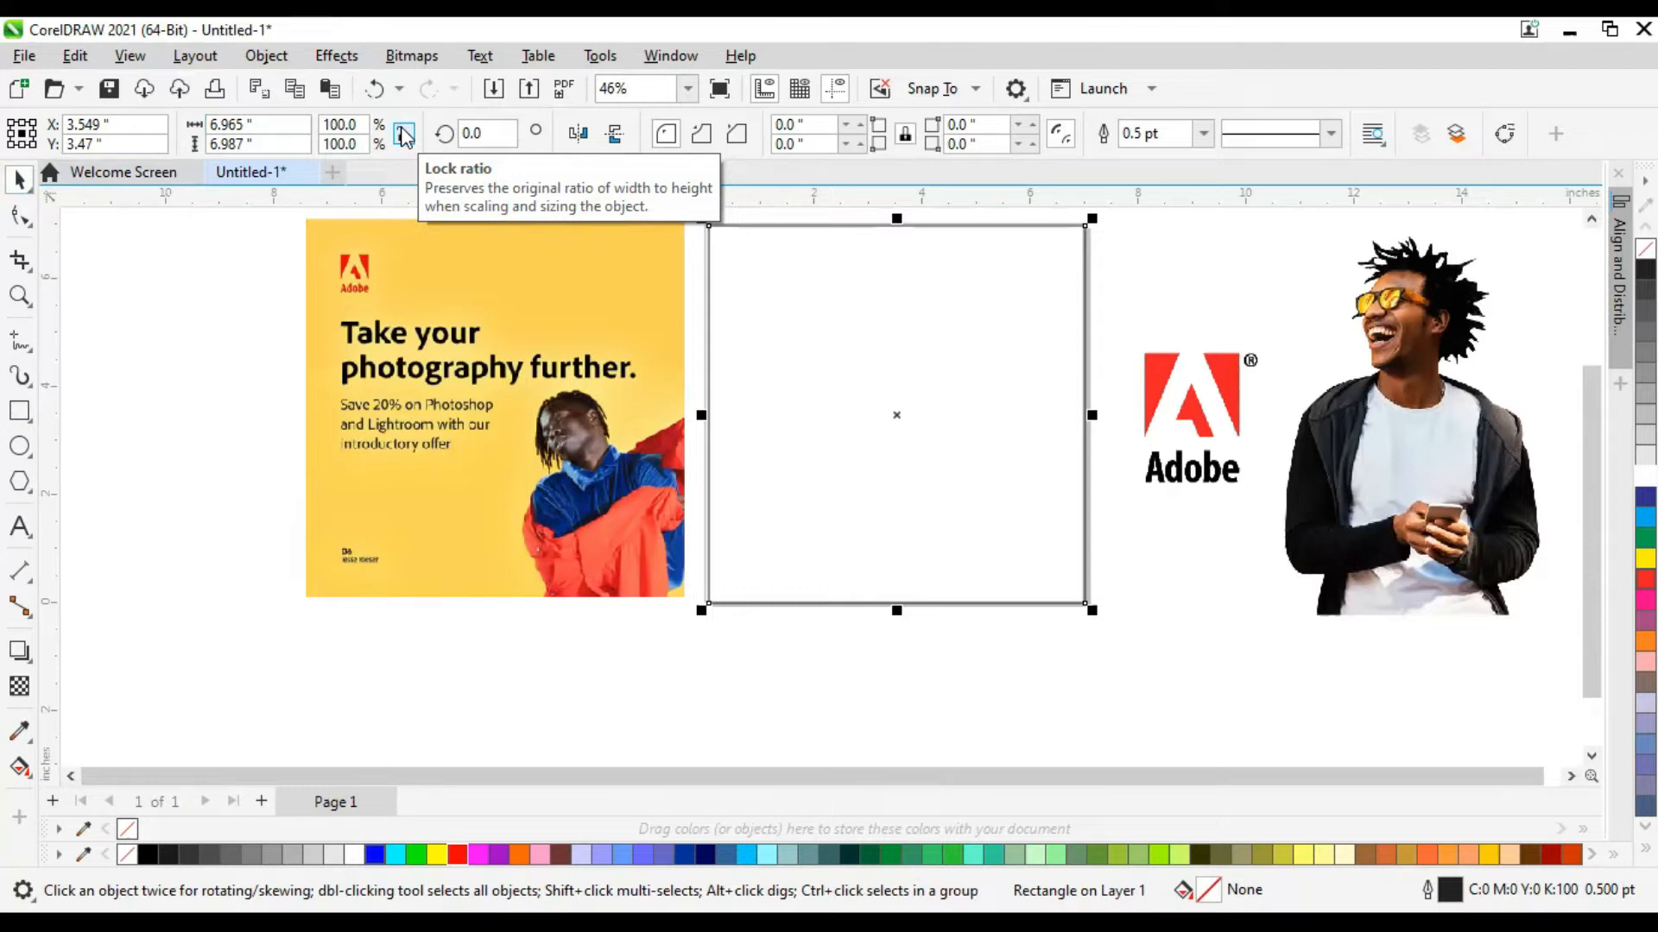
{"action": "left_click", "coordinate": [404, 134]}
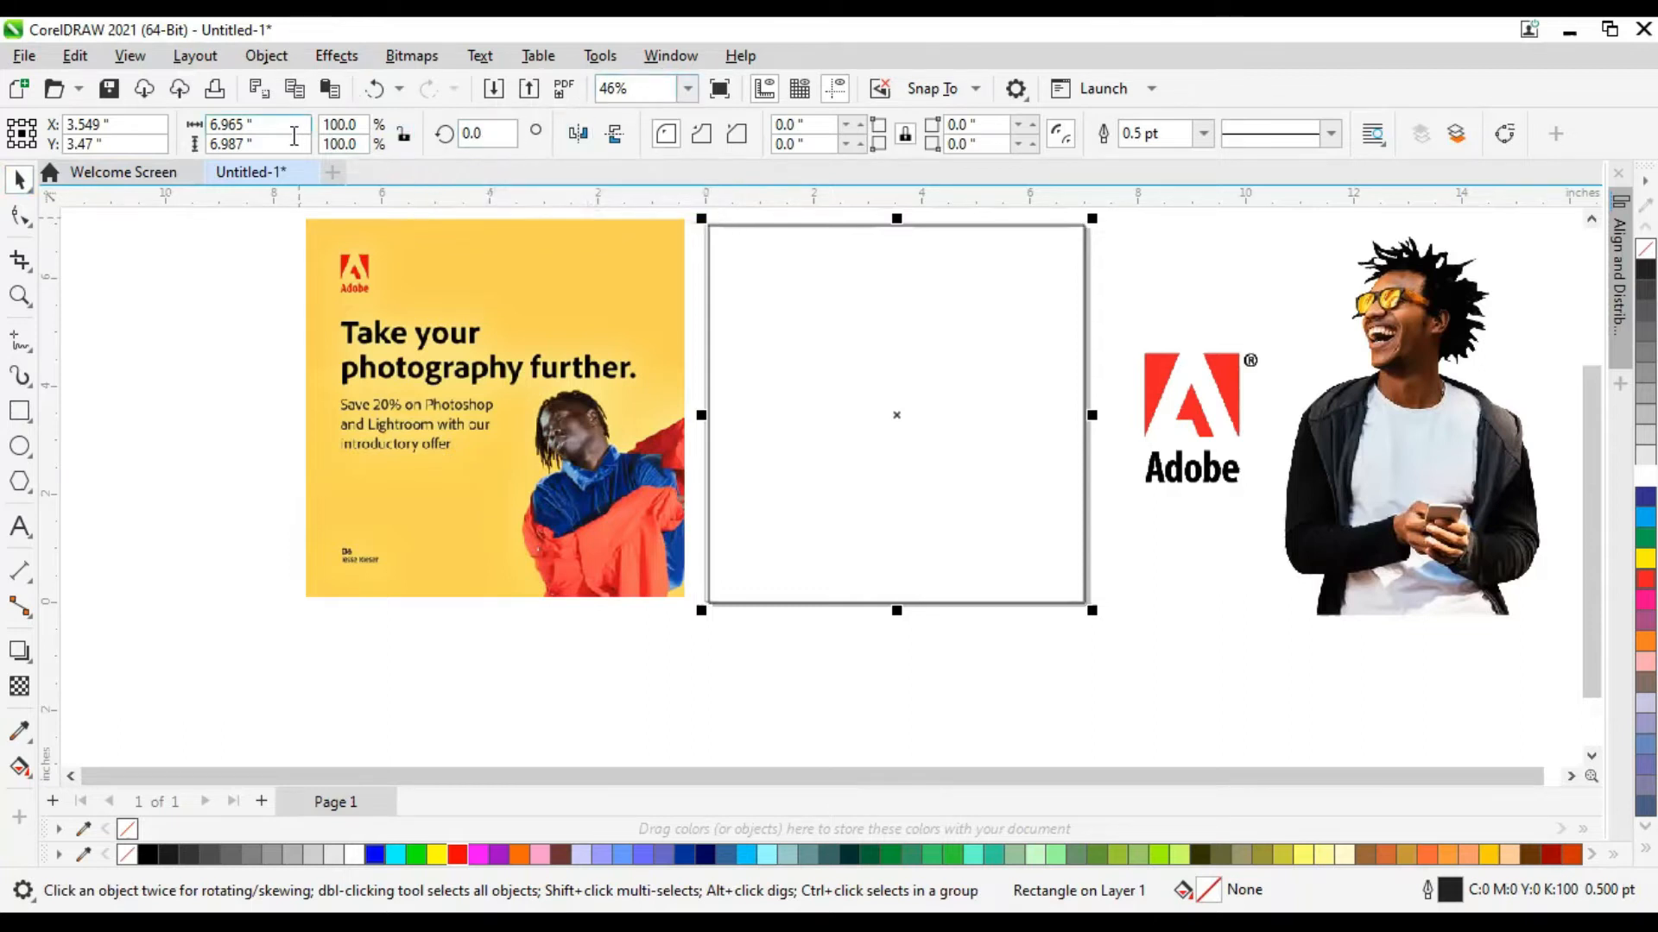
{"action": "left_click", "coordinate": [265, 124]}
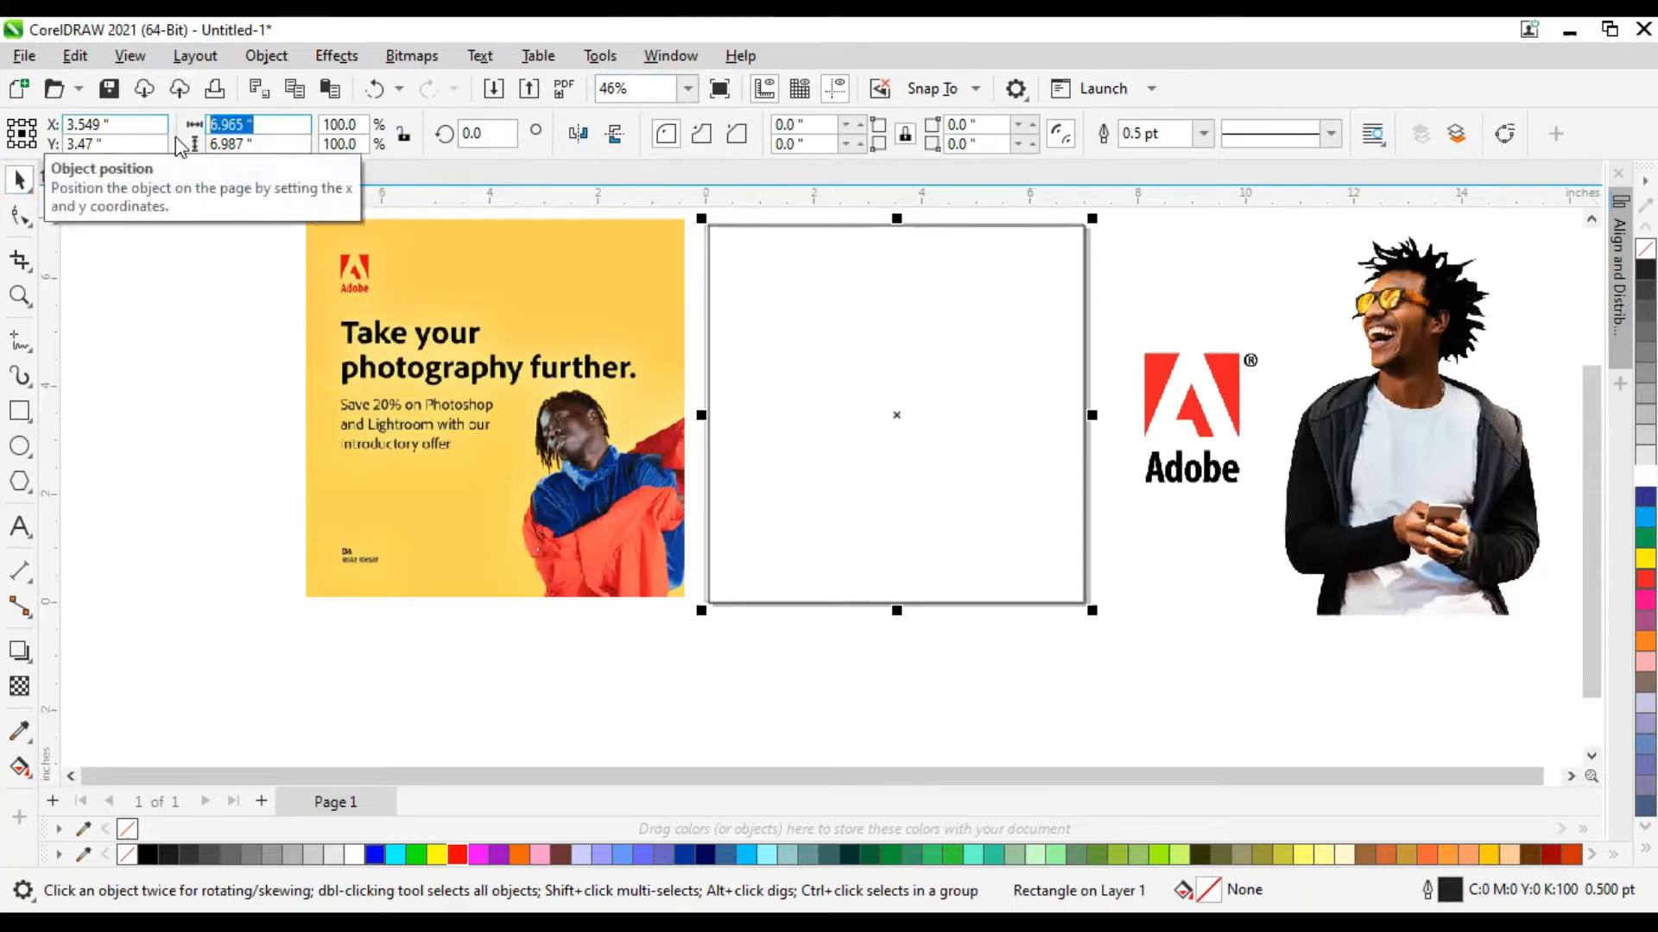
{"action": "type", "text": "7"}
{"action": "left_click", "coordinate": [267, 141]}
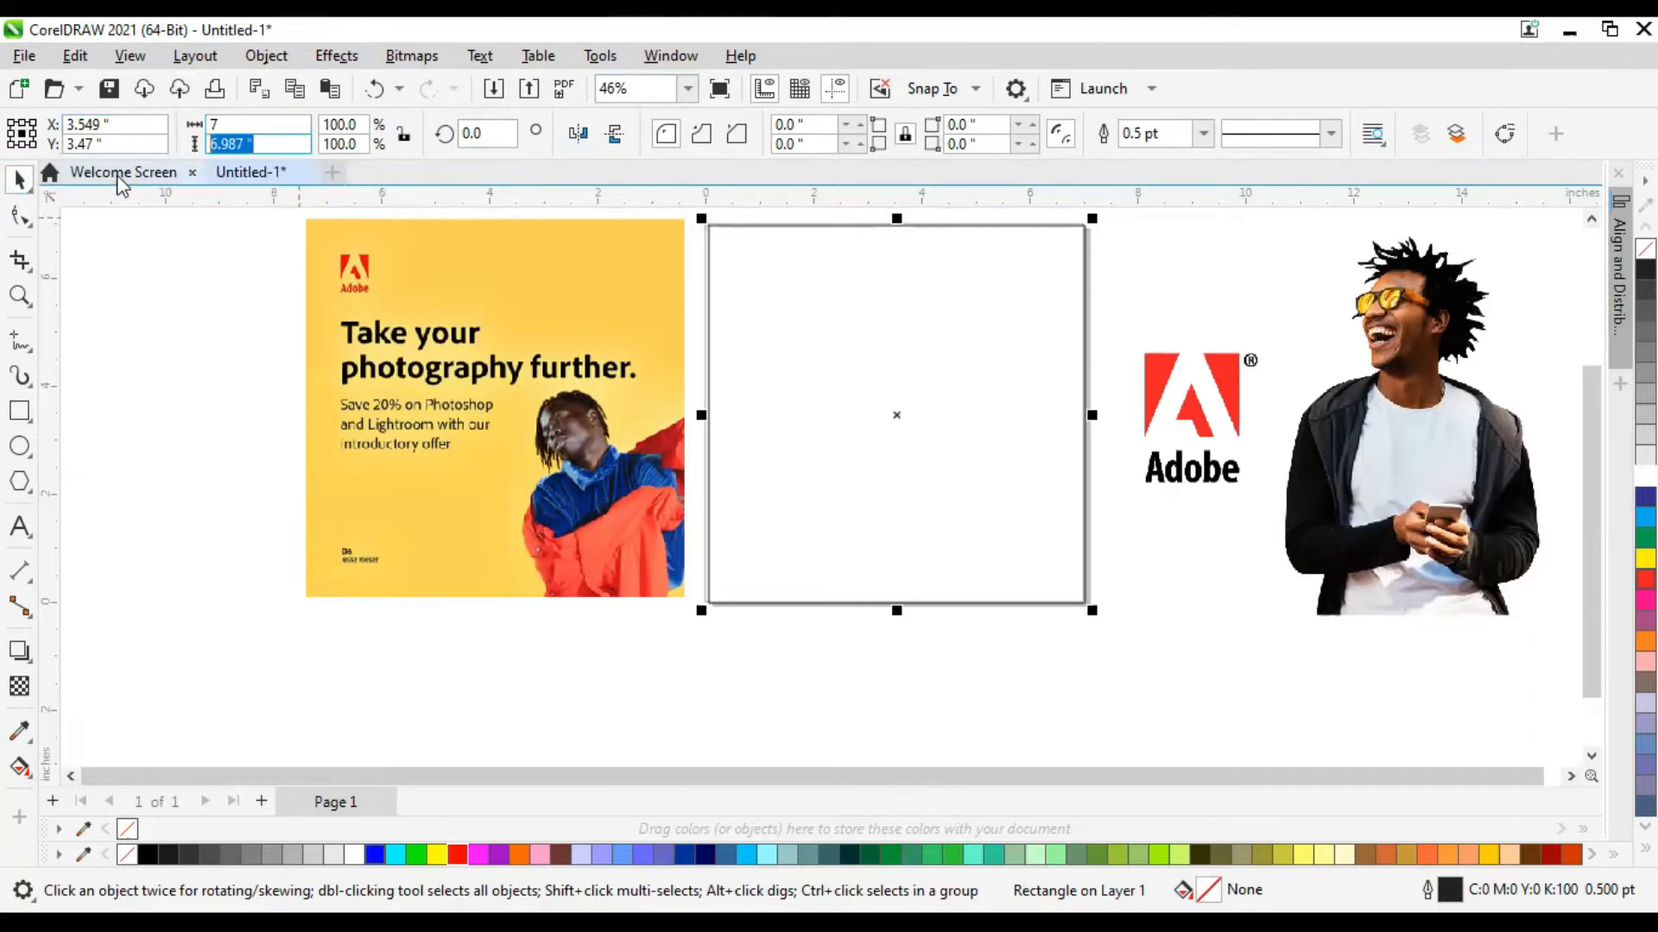
{"action": "type", "text": "7"}
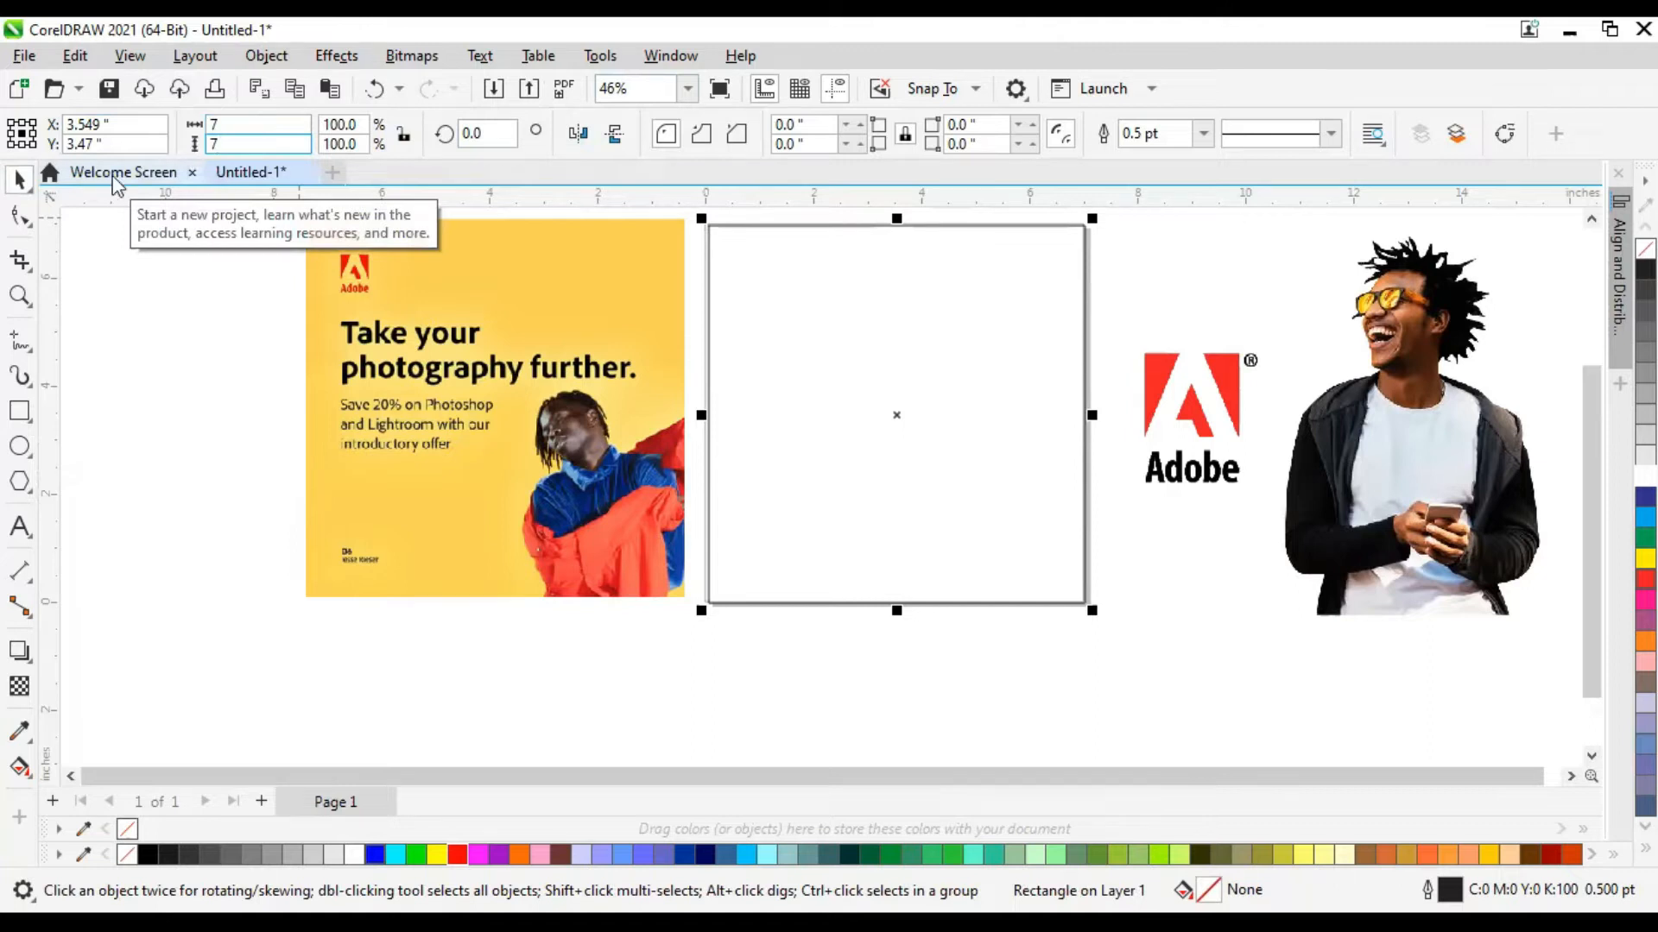
{"action": "key", "text": "Return"}
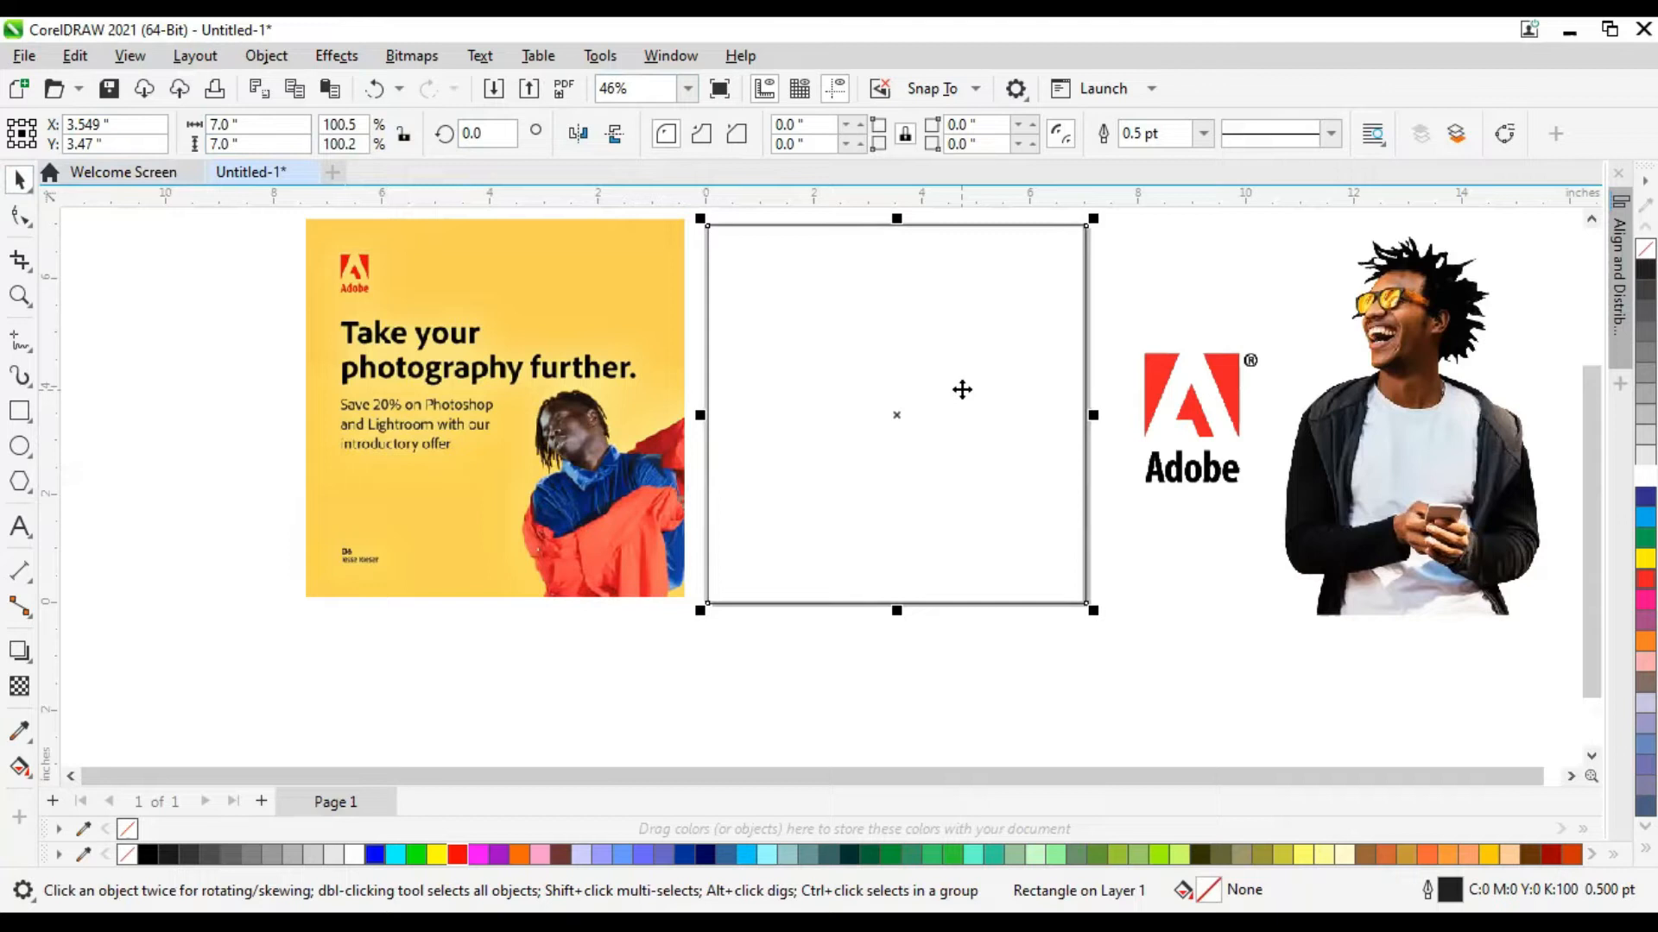
{"action": "key", "text": "p"}
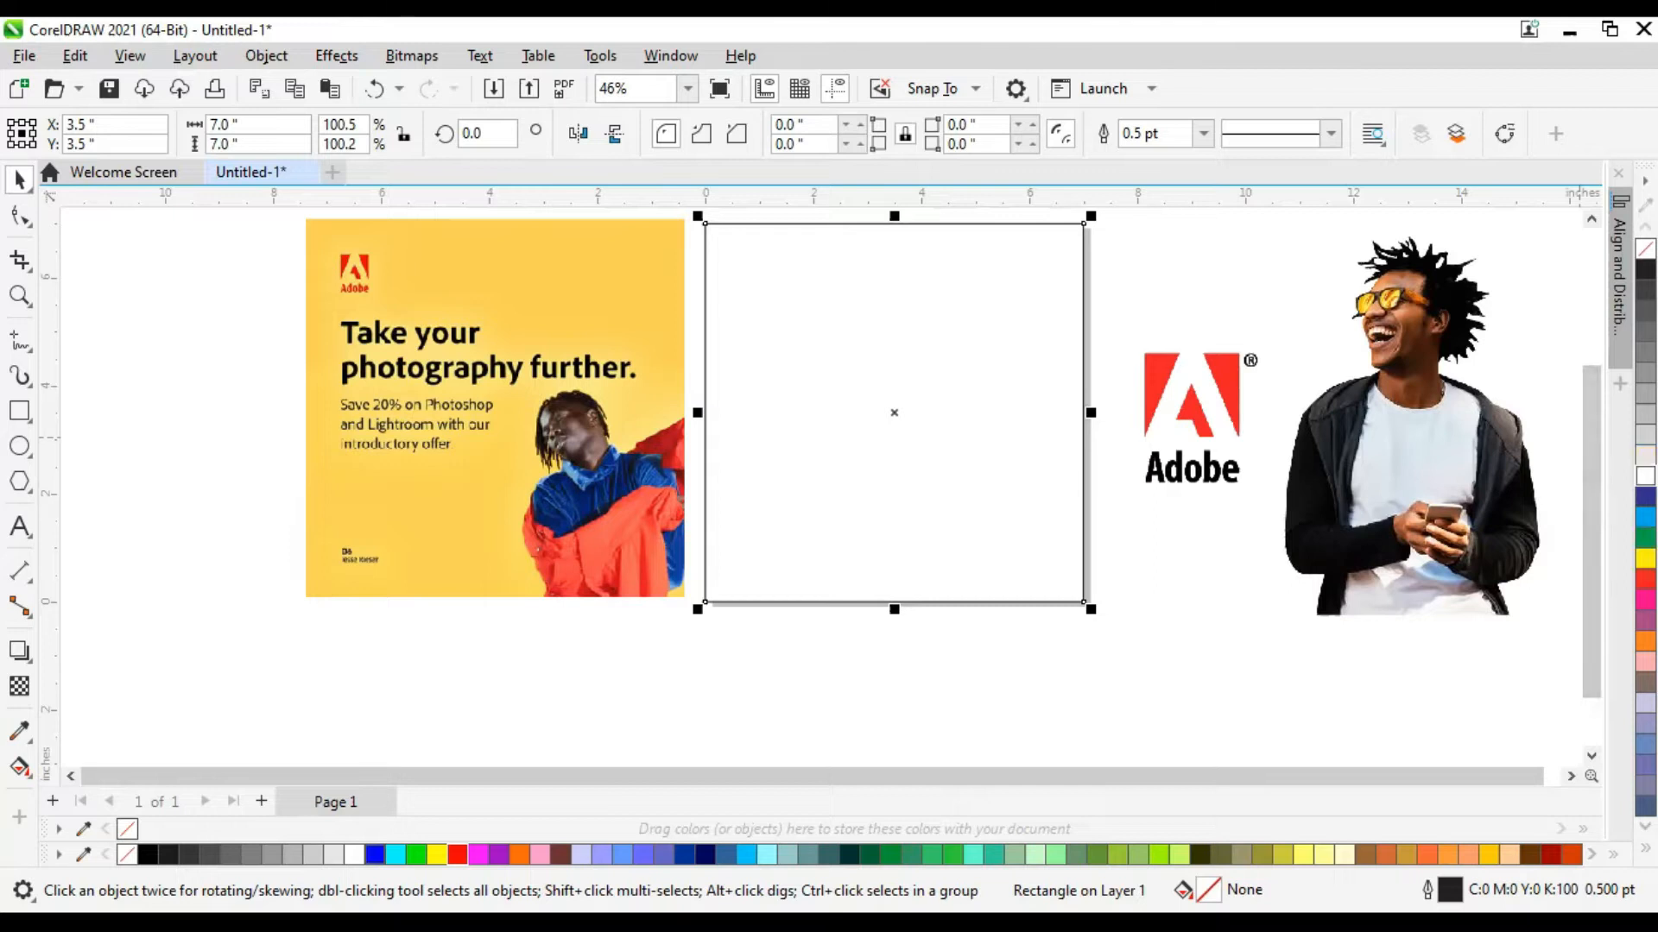
Fill the page-sized rectangle with white and remove its outline.
{"action": "left_click", "coordinate": [1644, 475]}
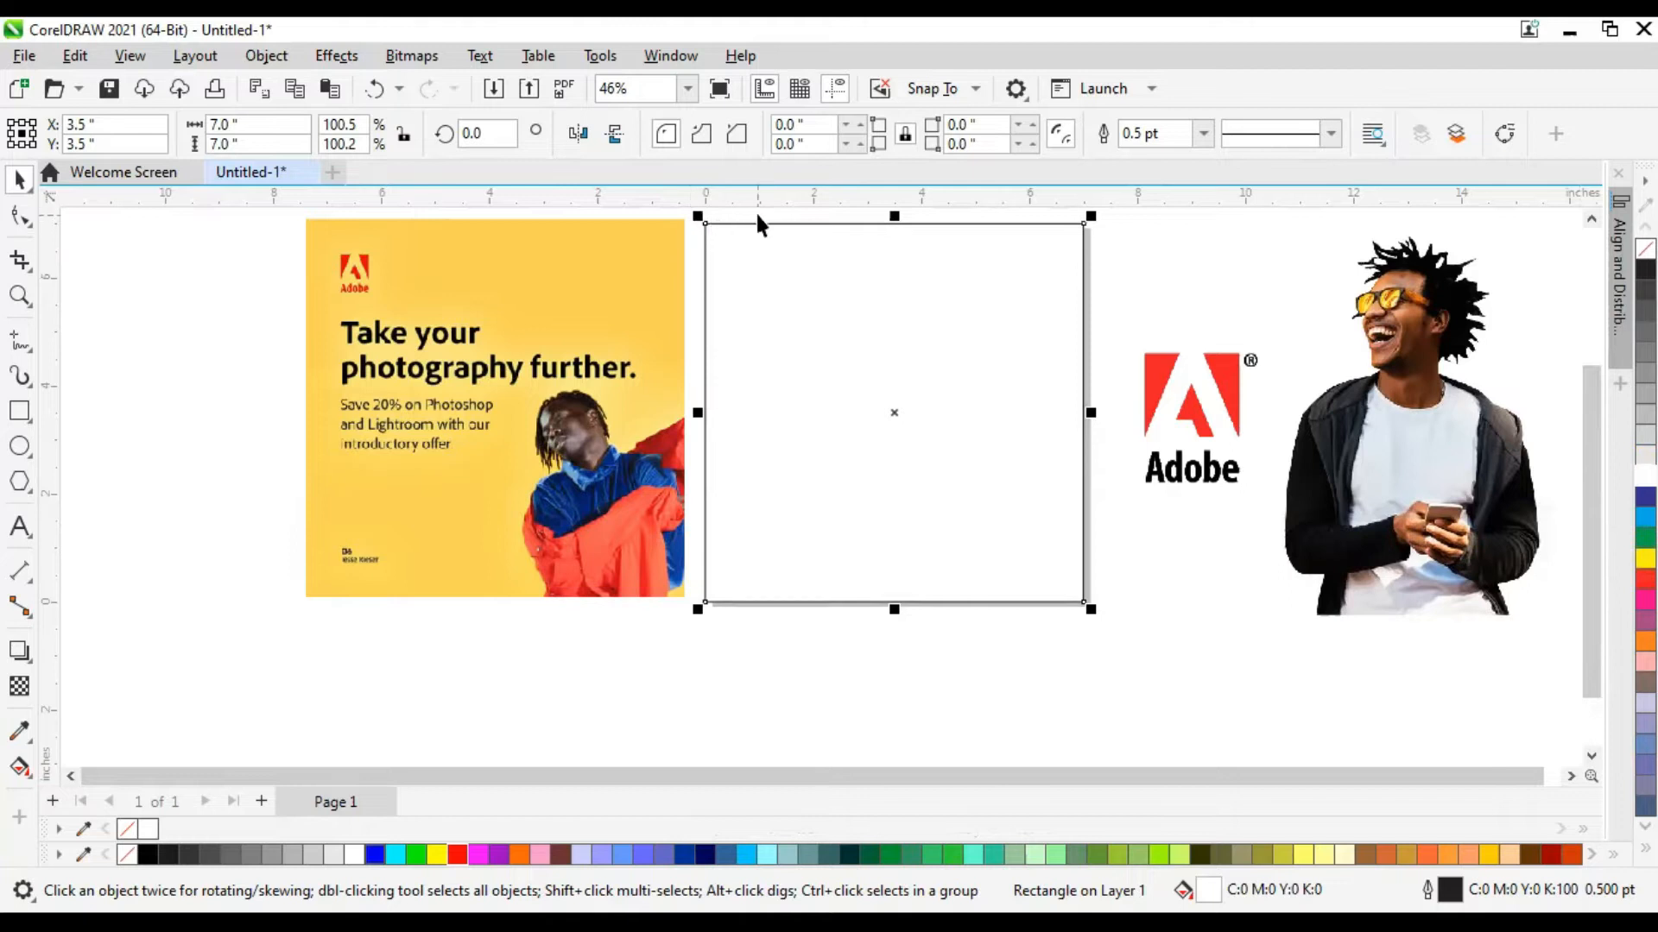
{"action": "scroll", "coordinate": [756, 220], "scroll_direction": "up", "scroll_amount": 3}
{"action": "scroll", "coordinate": [756, 229], "scroll_direction": "up", "scroll_amount": 3}
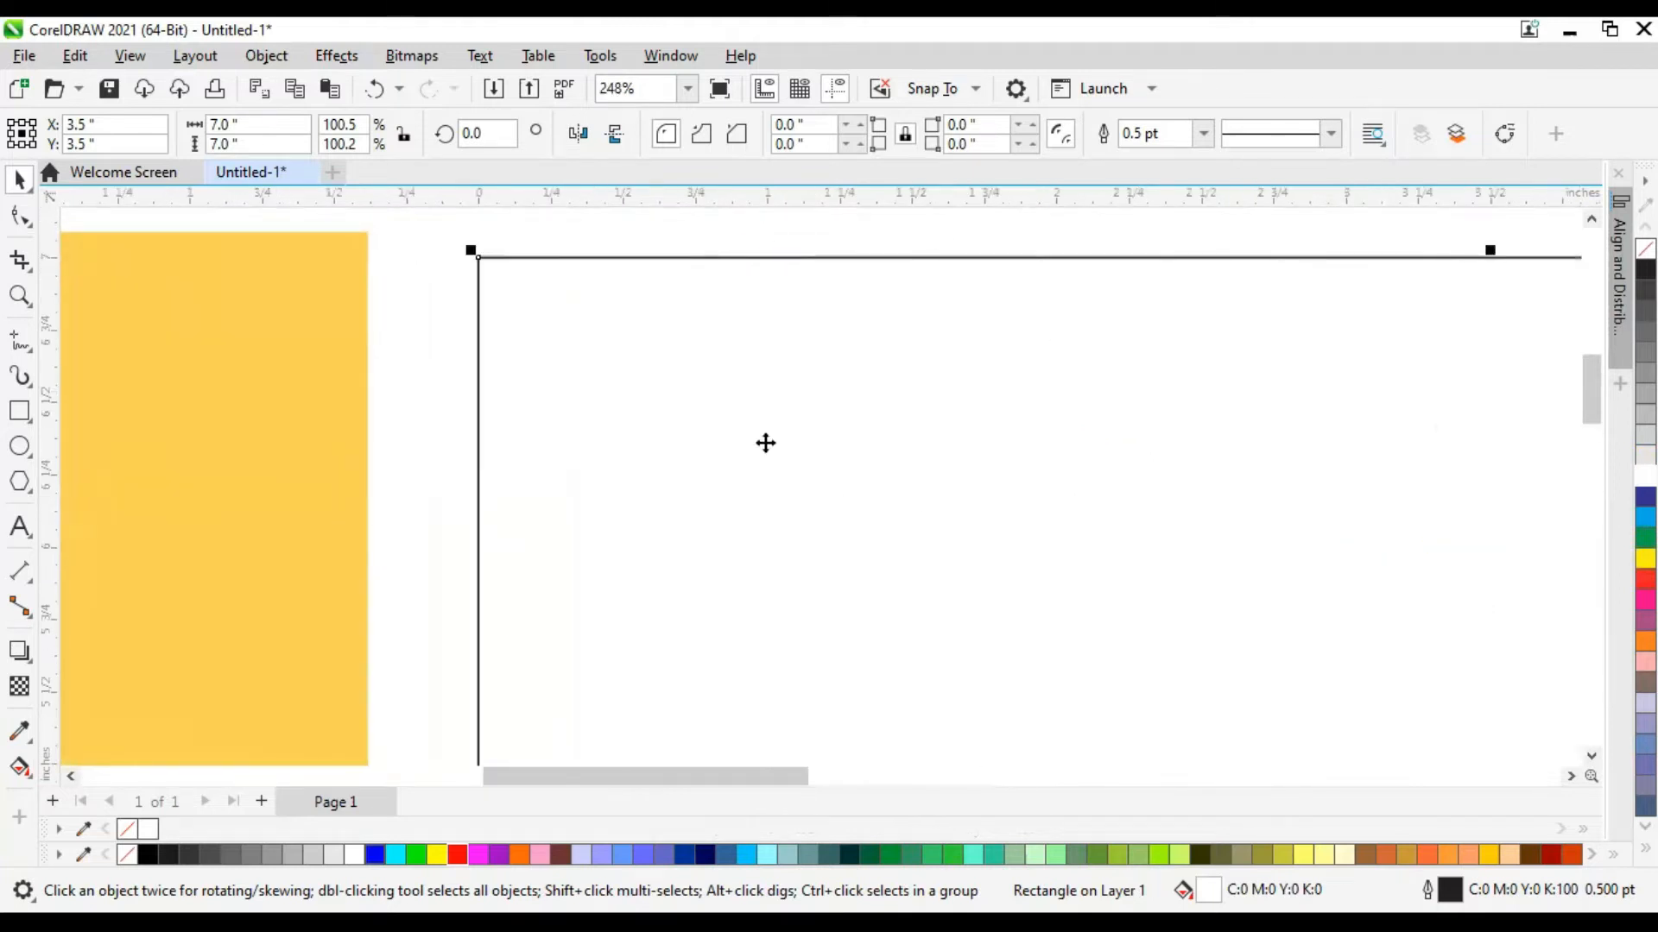
{"action": "scroll", "coordinate": [742, 320], "scroll_direction": "down", "scroll_amount": 4}
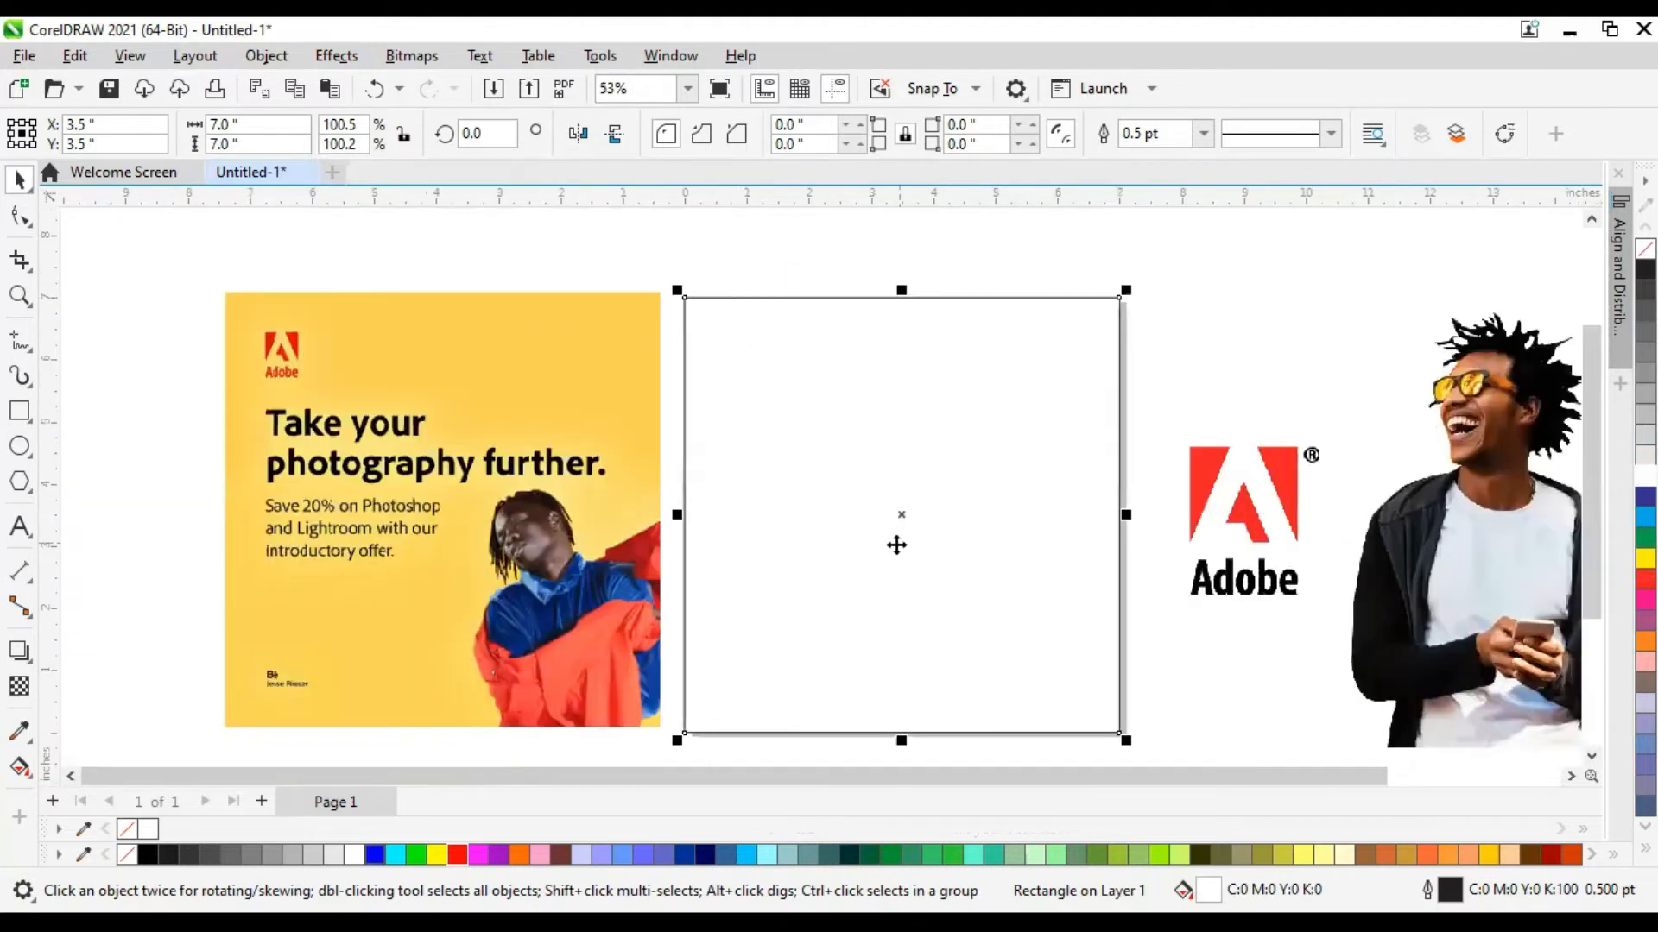
{"action": "scroll", "coordinate": [893, 484], "scroll_direction": "down", "scroll_amount": 1}
{"action": "scroll", "coordinate": [898, 415], "scroll_direction": "up", "scroll_amount": 1}
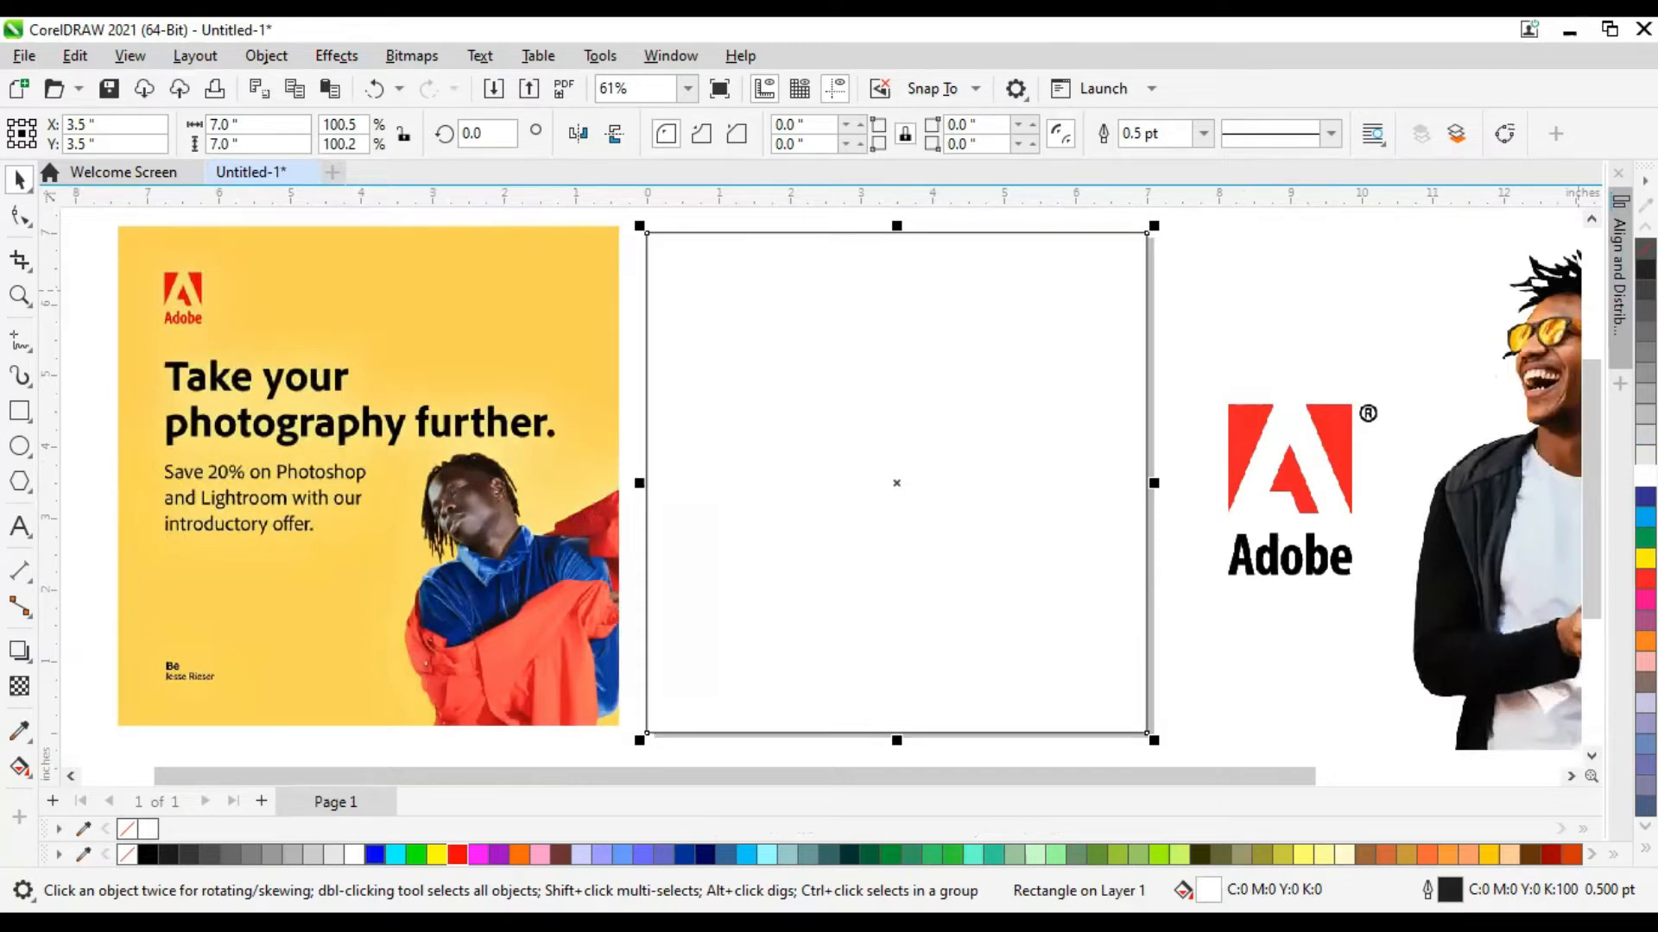
{"action": "right_click", "coordinate": [1646, 249]}
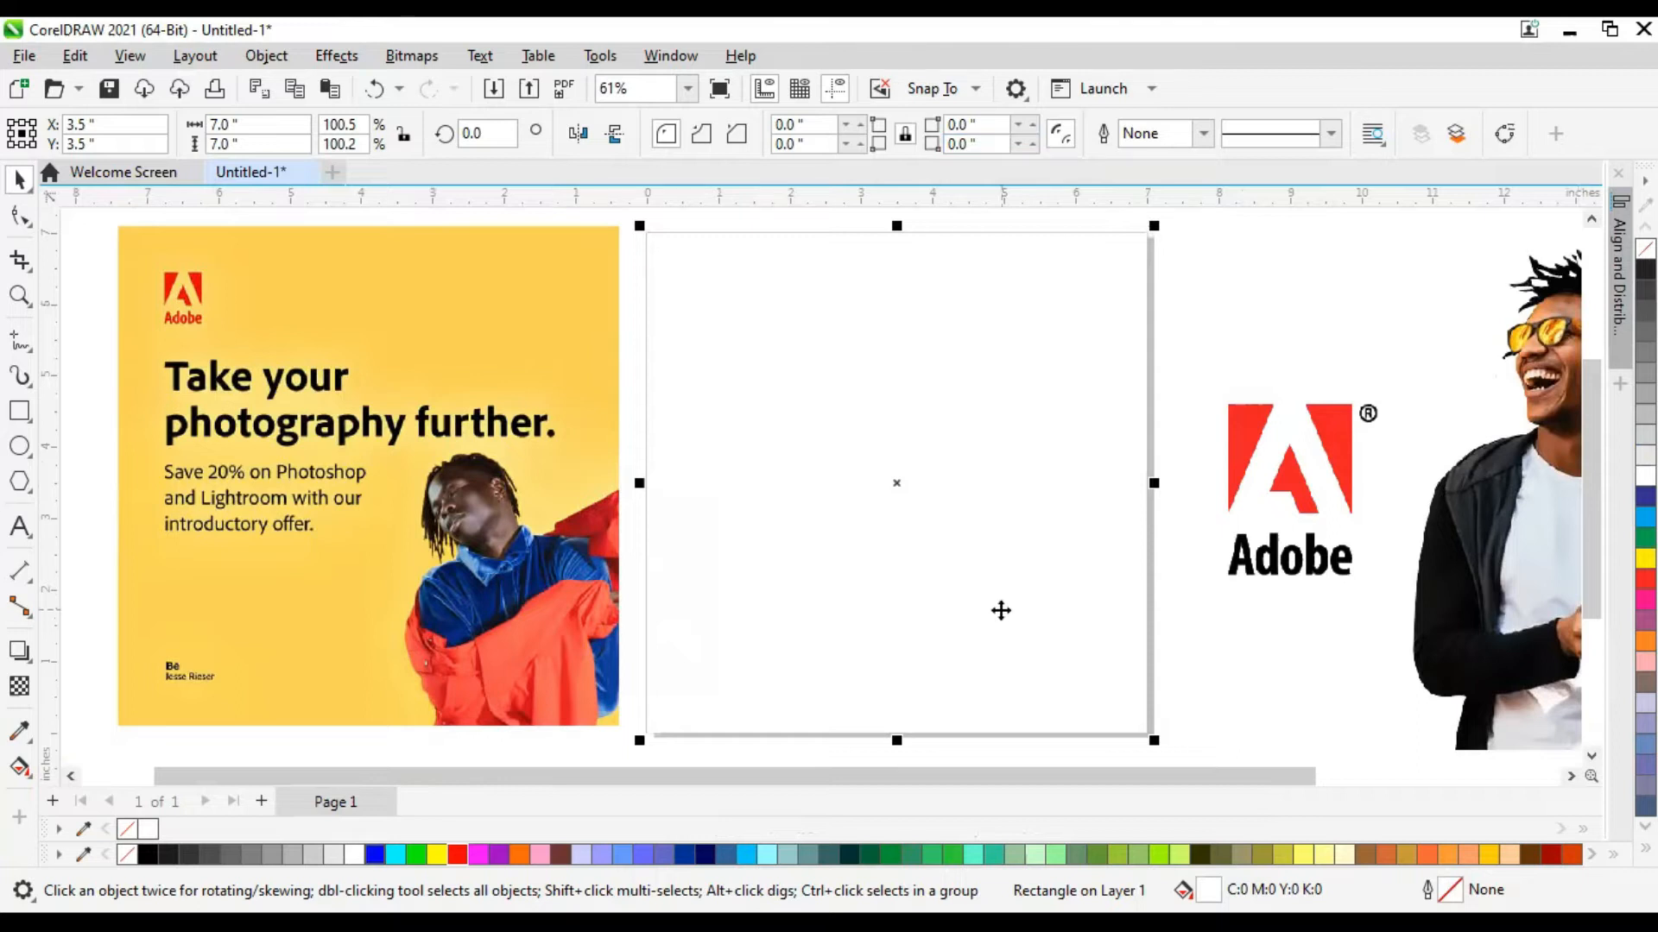
{"action": "left_click", "coordinate": [1284, 317]}
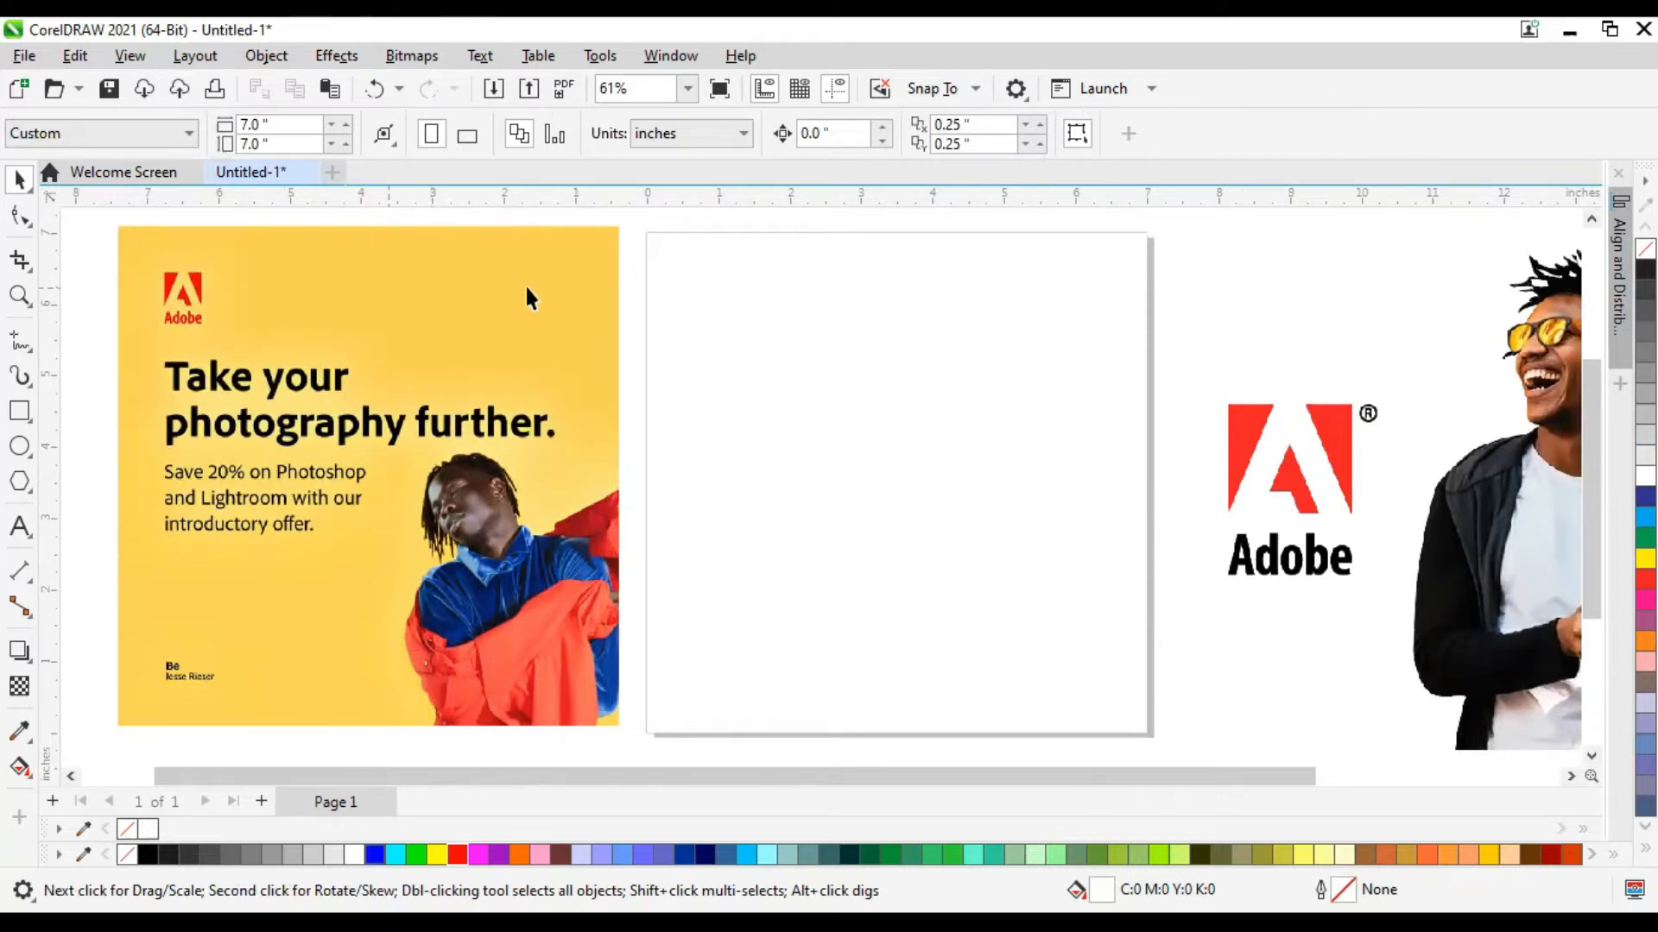
Fill the page-sized rectangle with the golden yellow C:0 M:20 Y:100 K:0 from the default palette.
{"action": "left_click", "coordinate": [526, 312]}
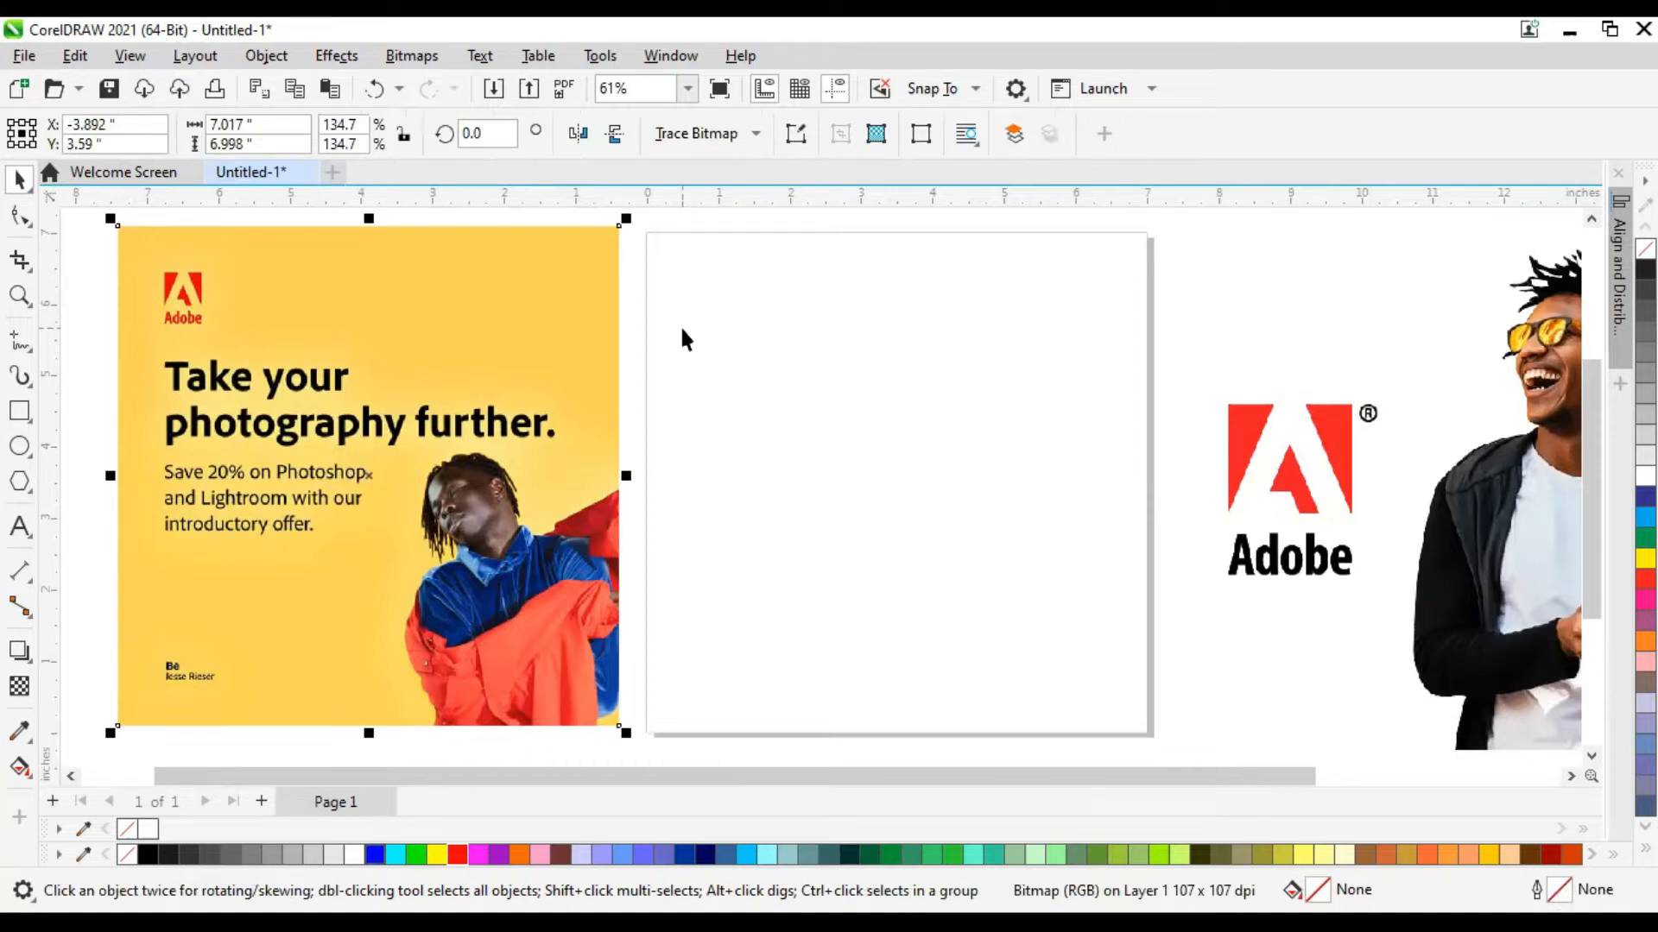
{"action": "left_click", "coordinate": [812, 321]}
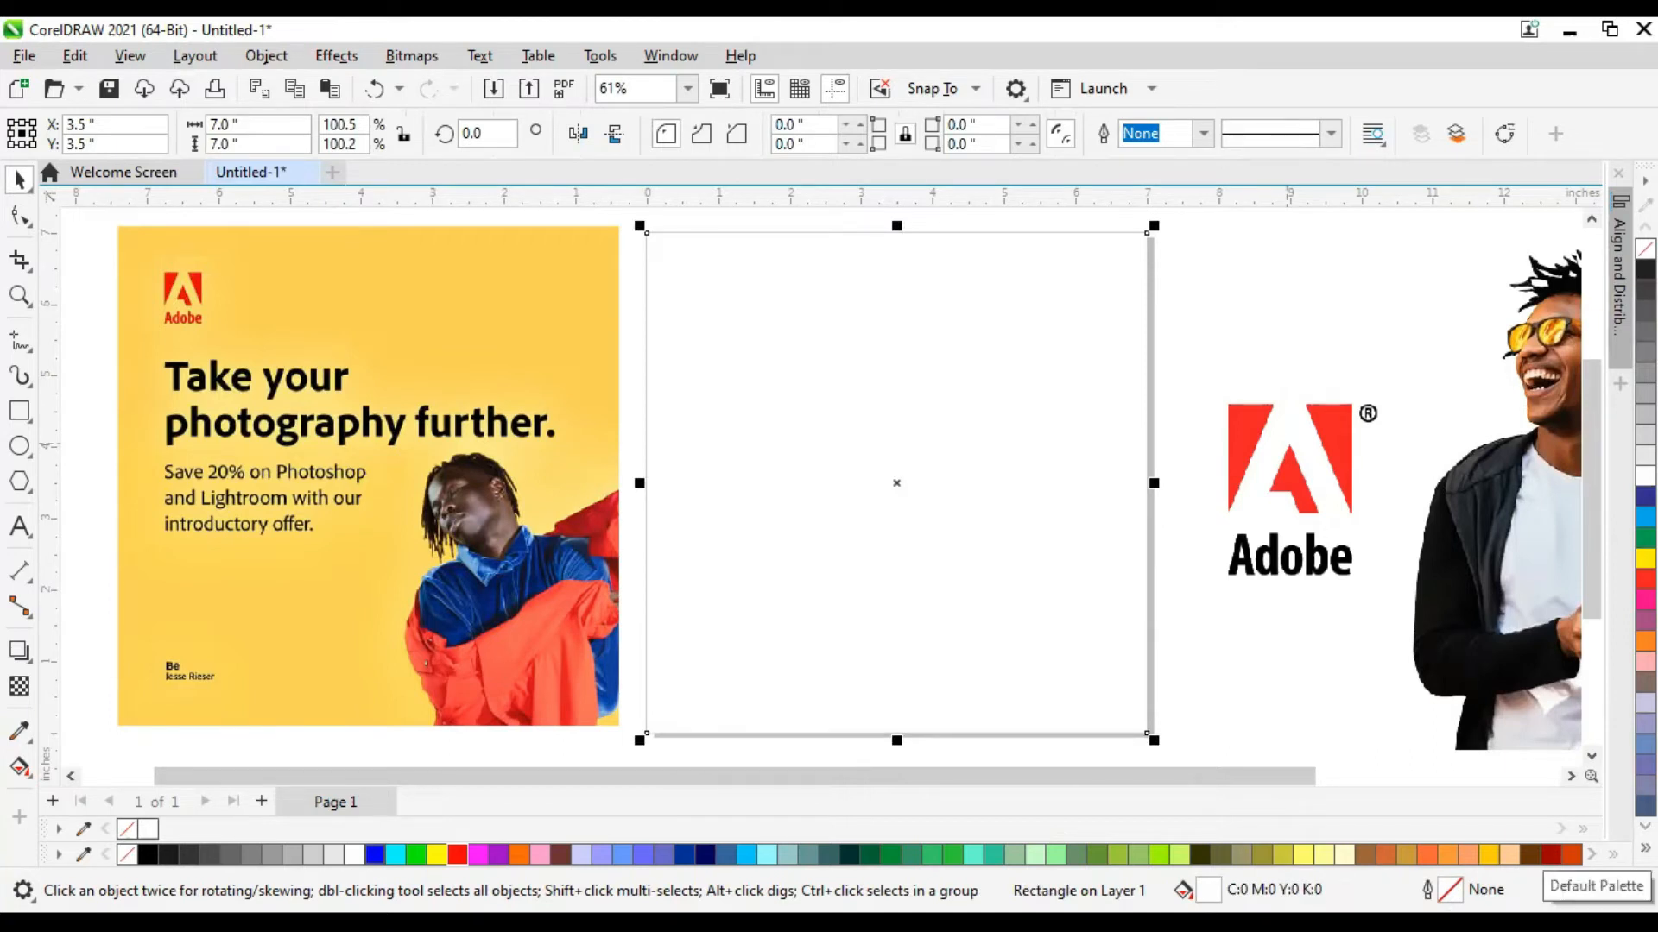
{"action": "left_click", "coordinate": [1645, 849]}
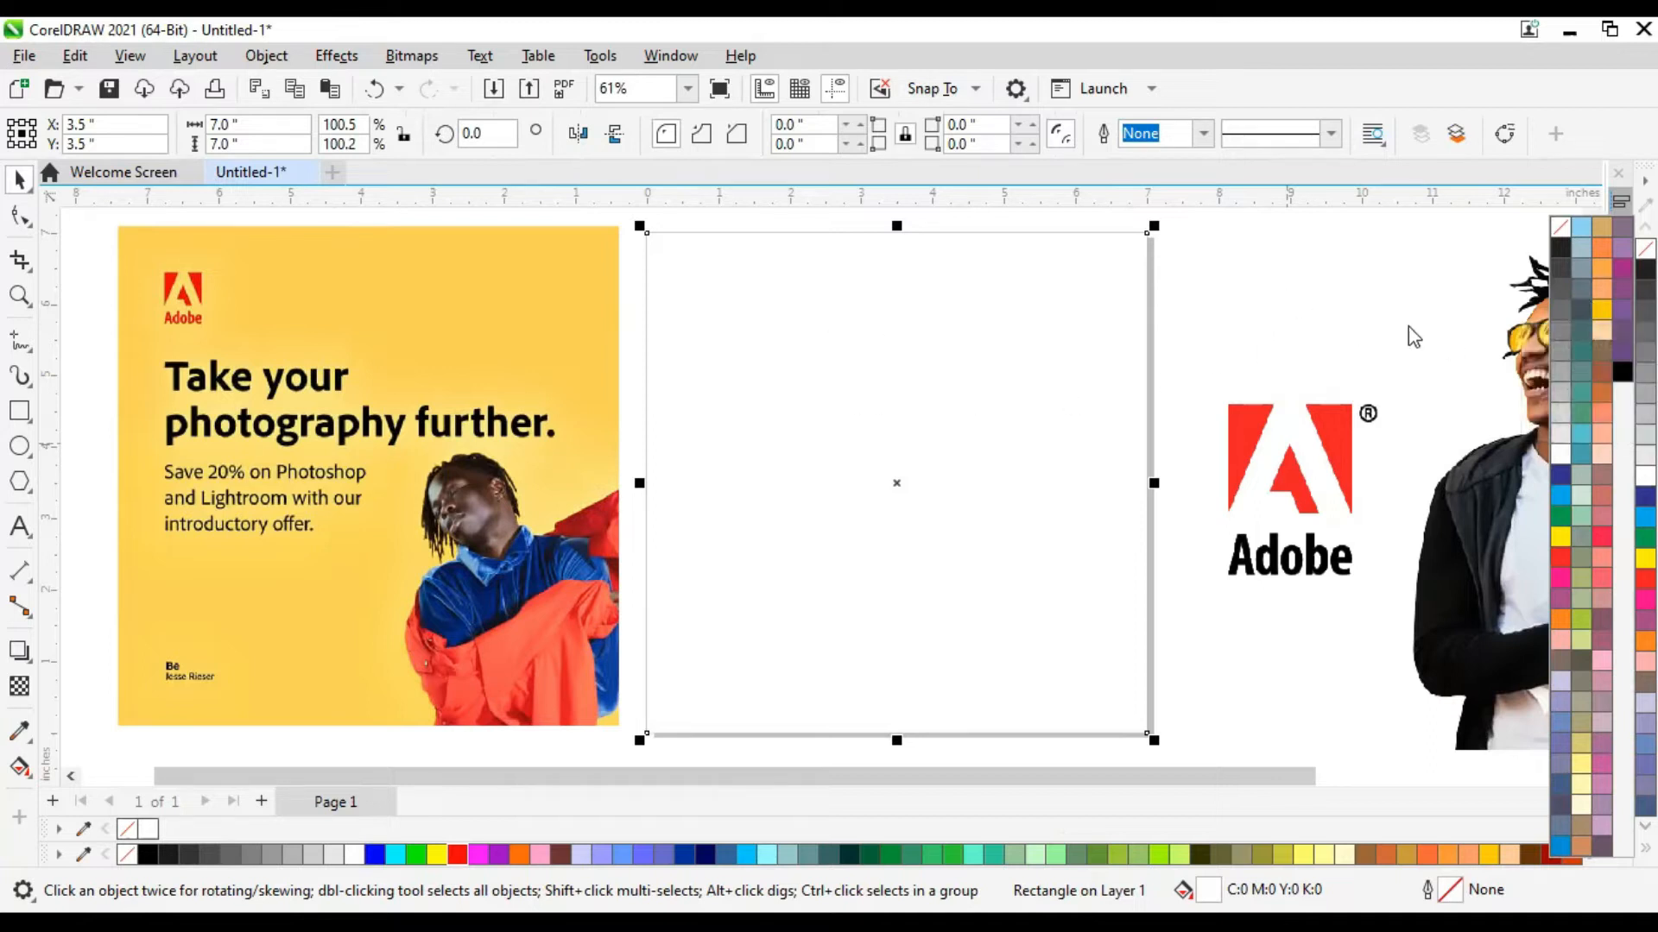
{"action": "left_click", "coordinate": [1599, 308]}
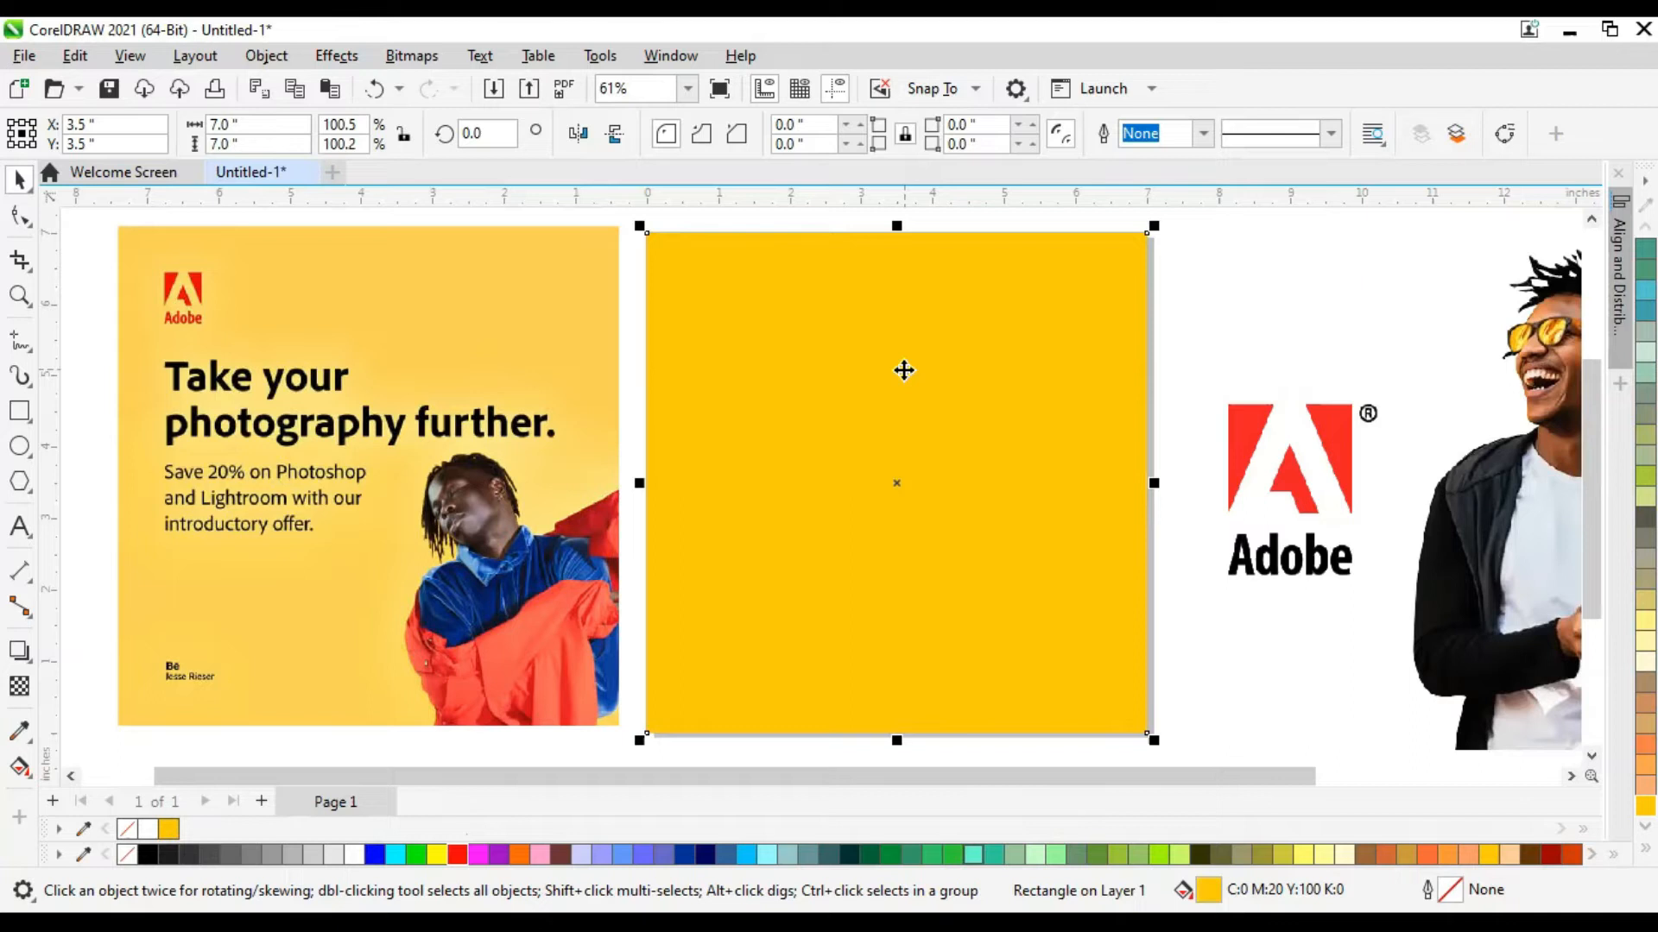
{"action": "left_click", "coordinate": [1311, 302]}
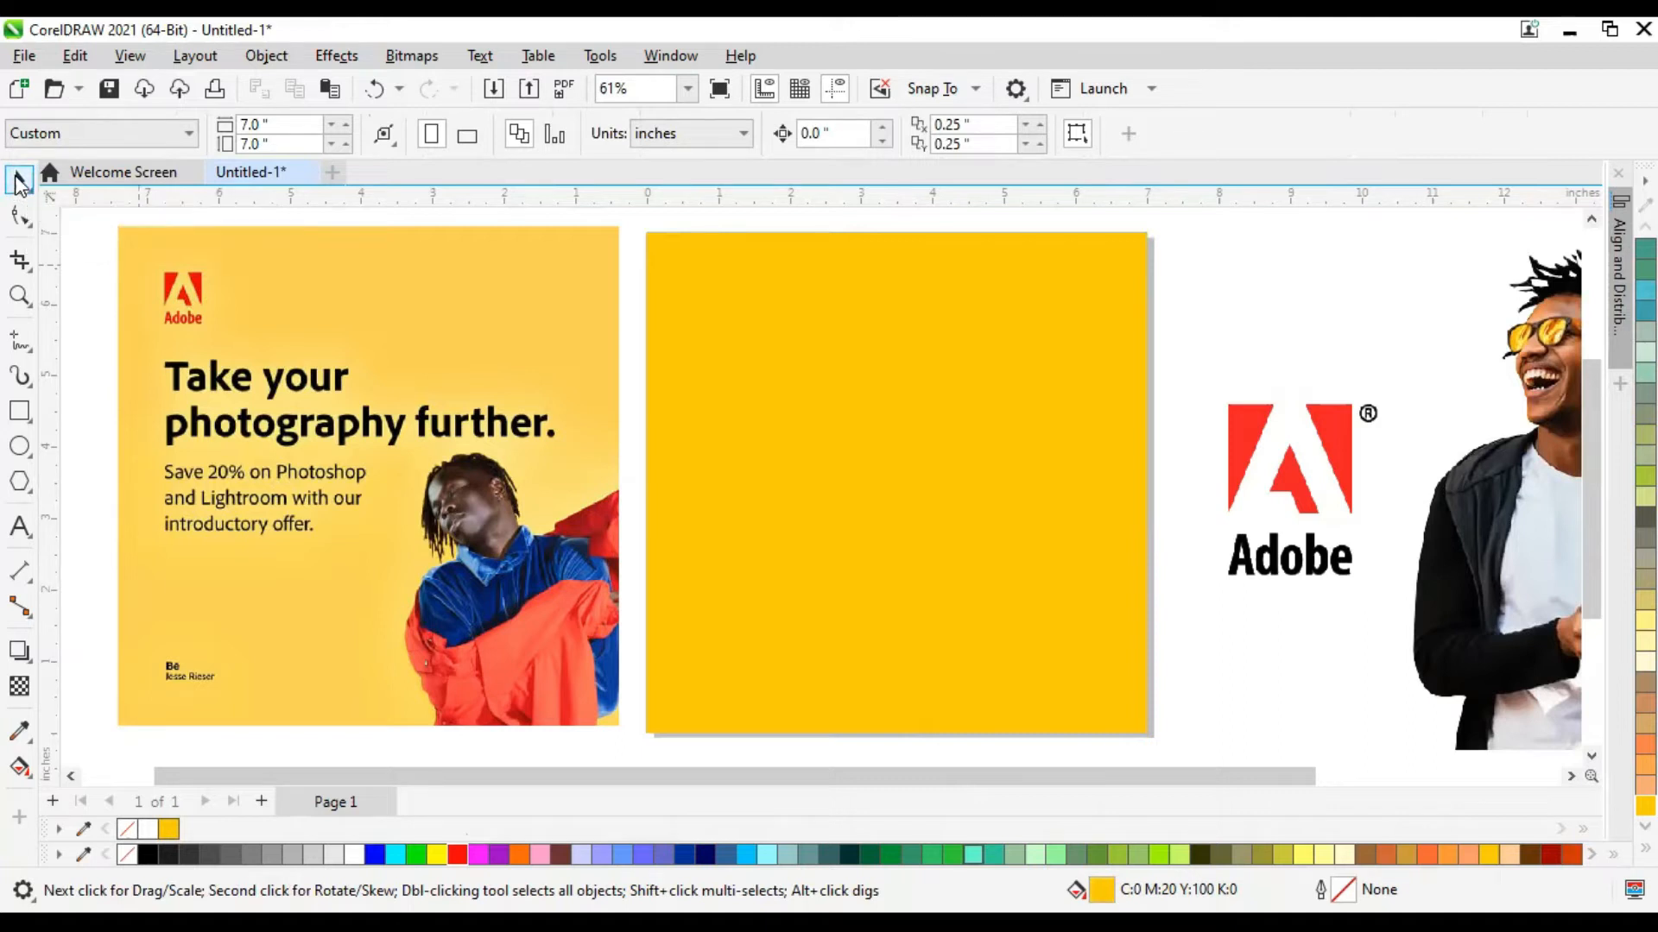
Move the photo of the man with sunglasses onto the yellow rectangle and bring it to the front of the layer.
{"action": "left_click_drag", "start_coordinate": [1491, 529], "coordinate": [878, 499]}
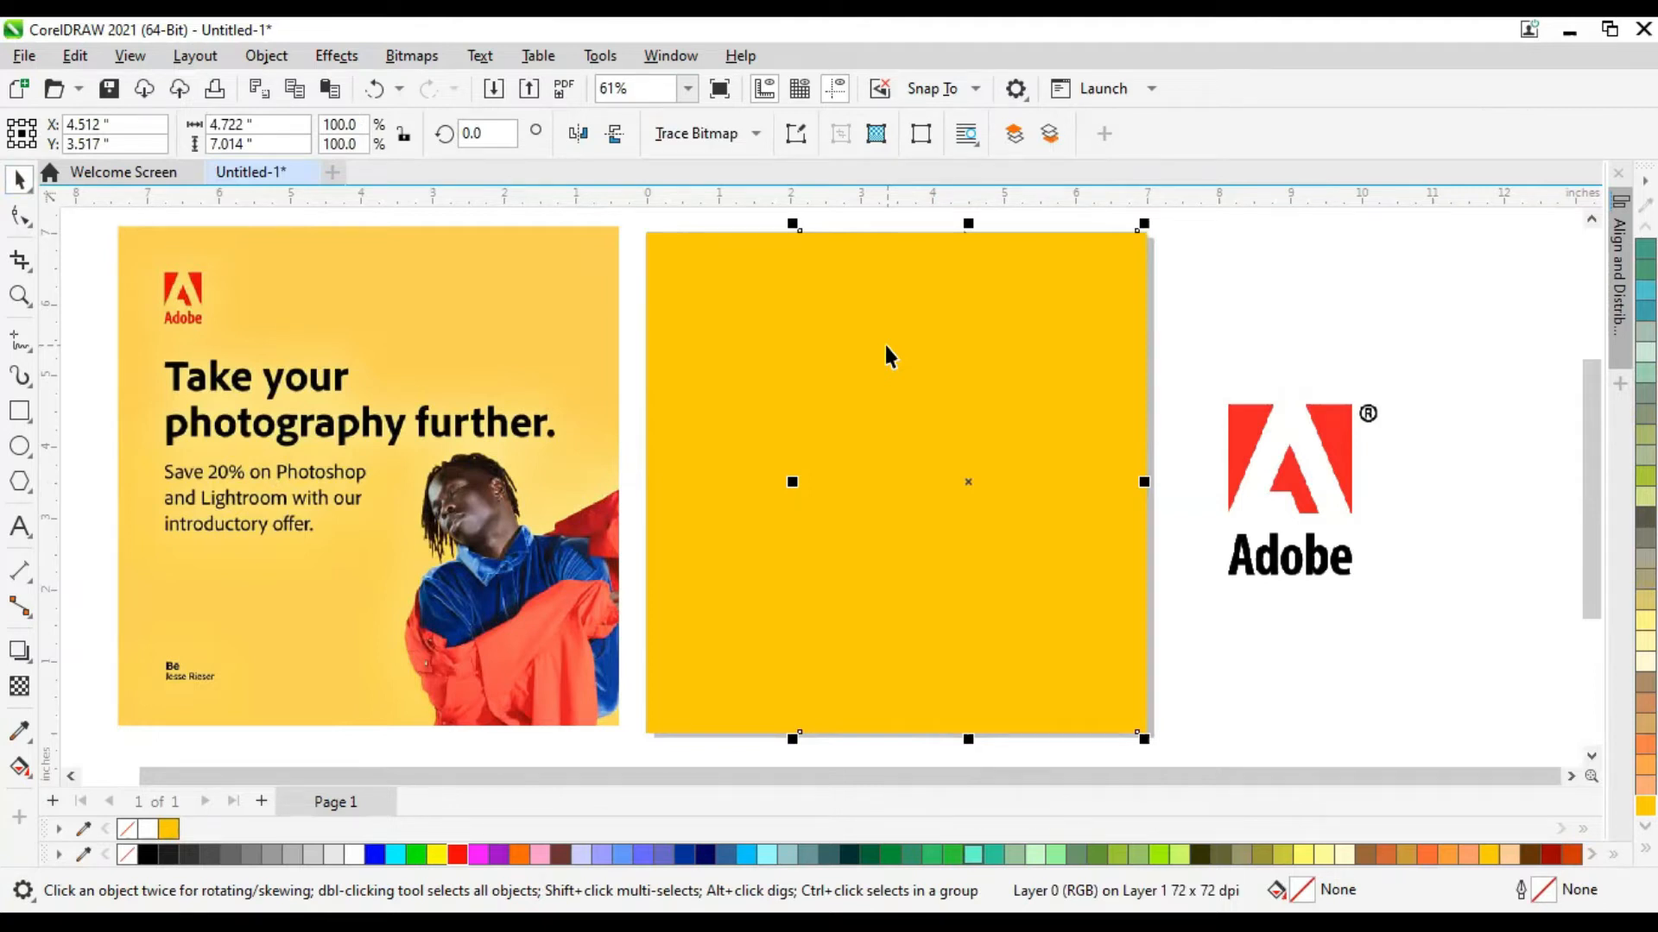
{"action": "key", "text": "shift+Page_Up"}
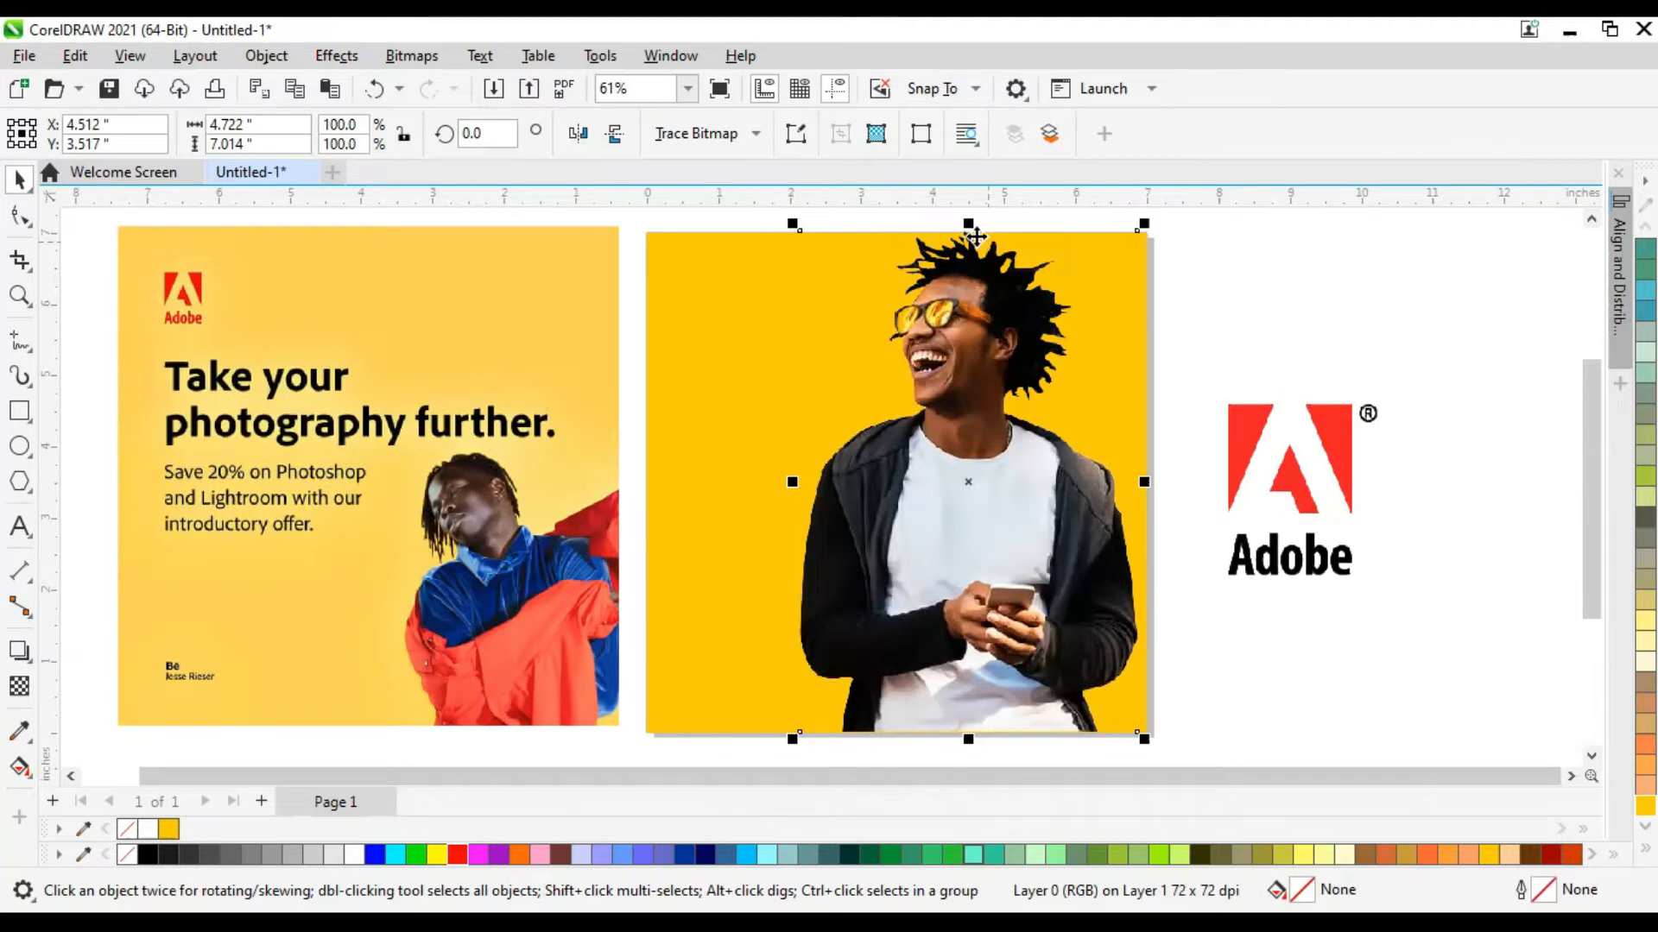
Scale the man's photo proportionally from its lower-right corner to 62.4 percent, about 2.95 × 4.38 inches, and right-align it with the yellow rectangle.
{"action": "left_click_drag", "start_coordinate": [968, 226], "coordinate": [948, 458]}
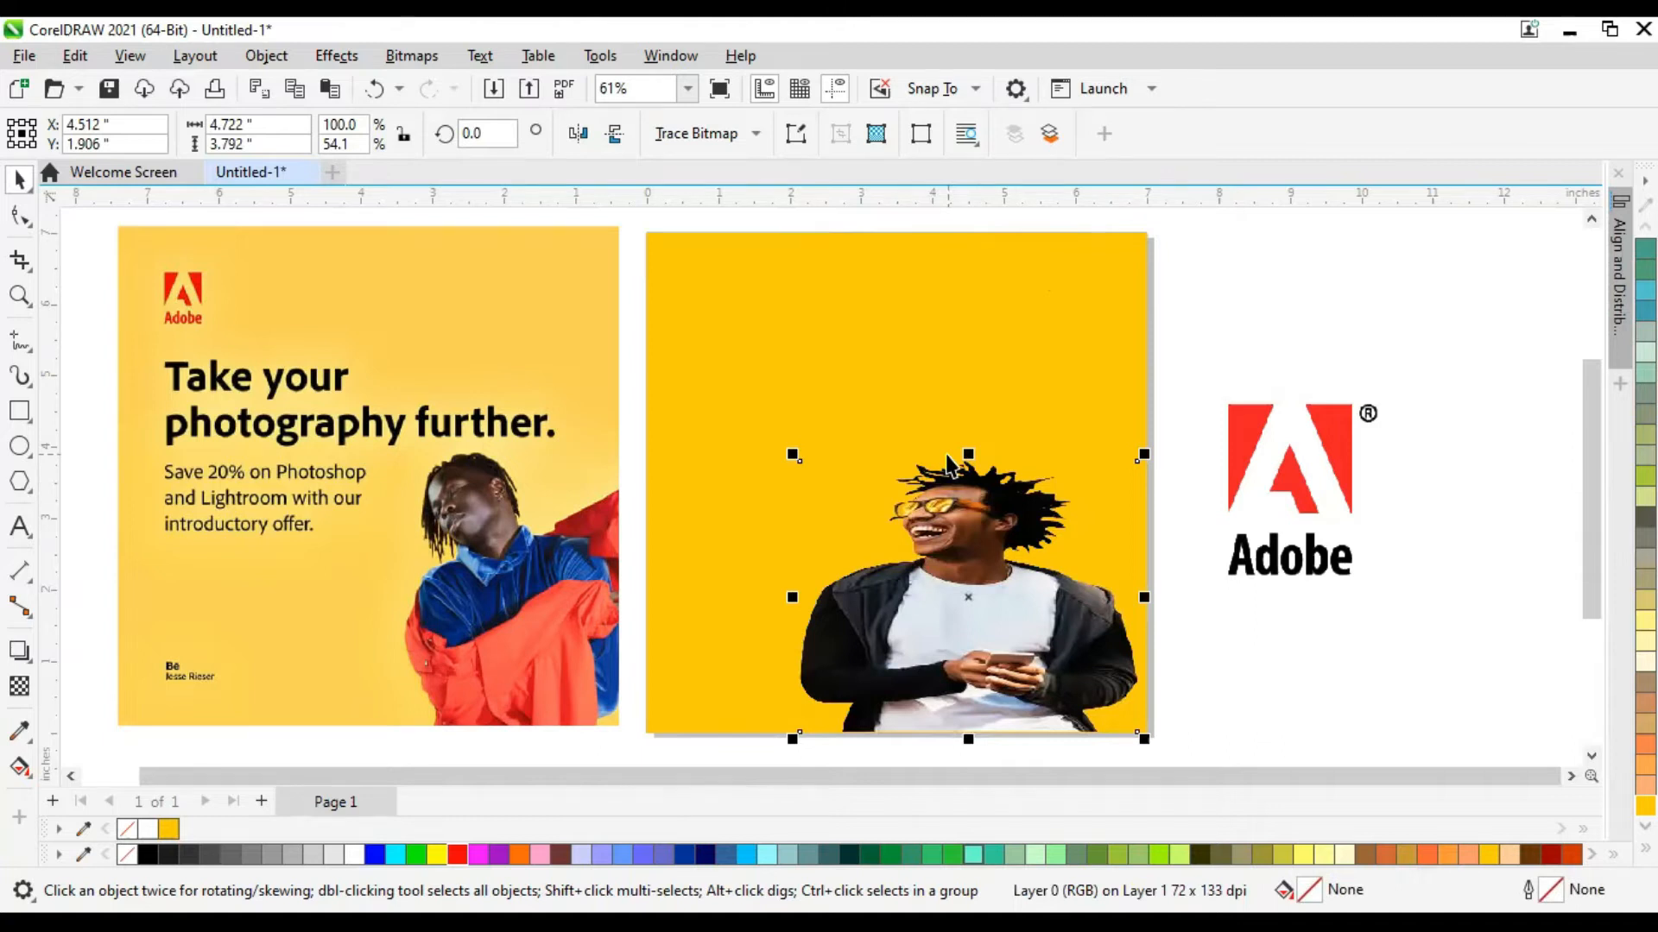
{"action": "key", "text": "ctrl+z"}
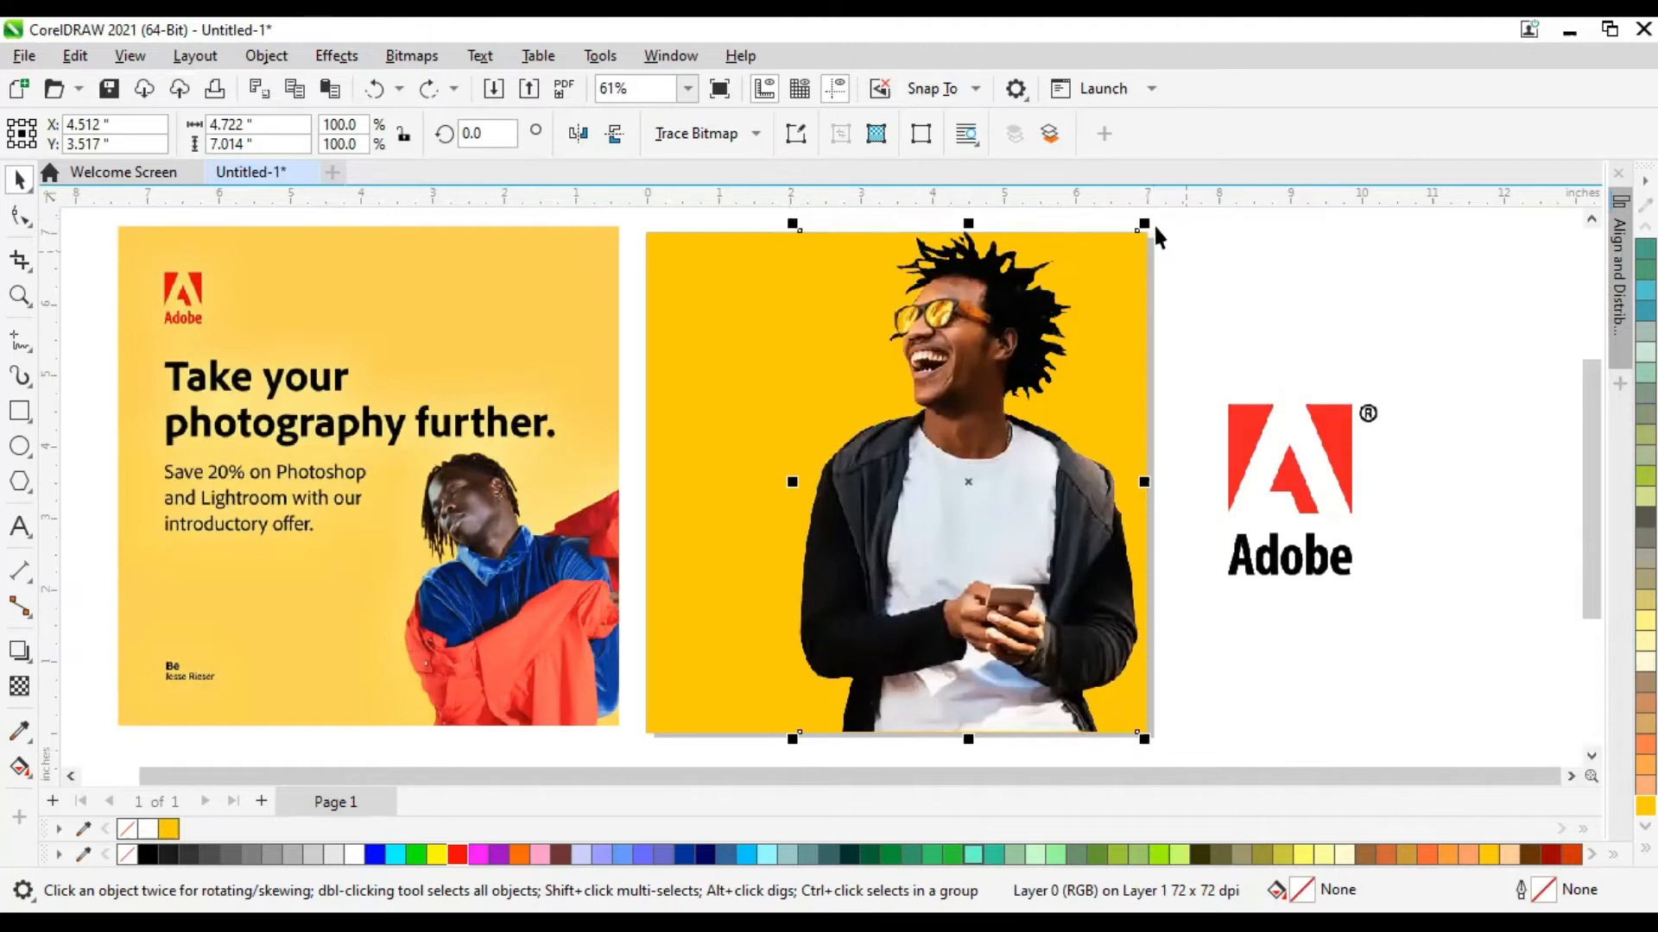
{"action": "left_click_drag", "start_coordinate": [793, 226], "coordinate": [895, 371]}
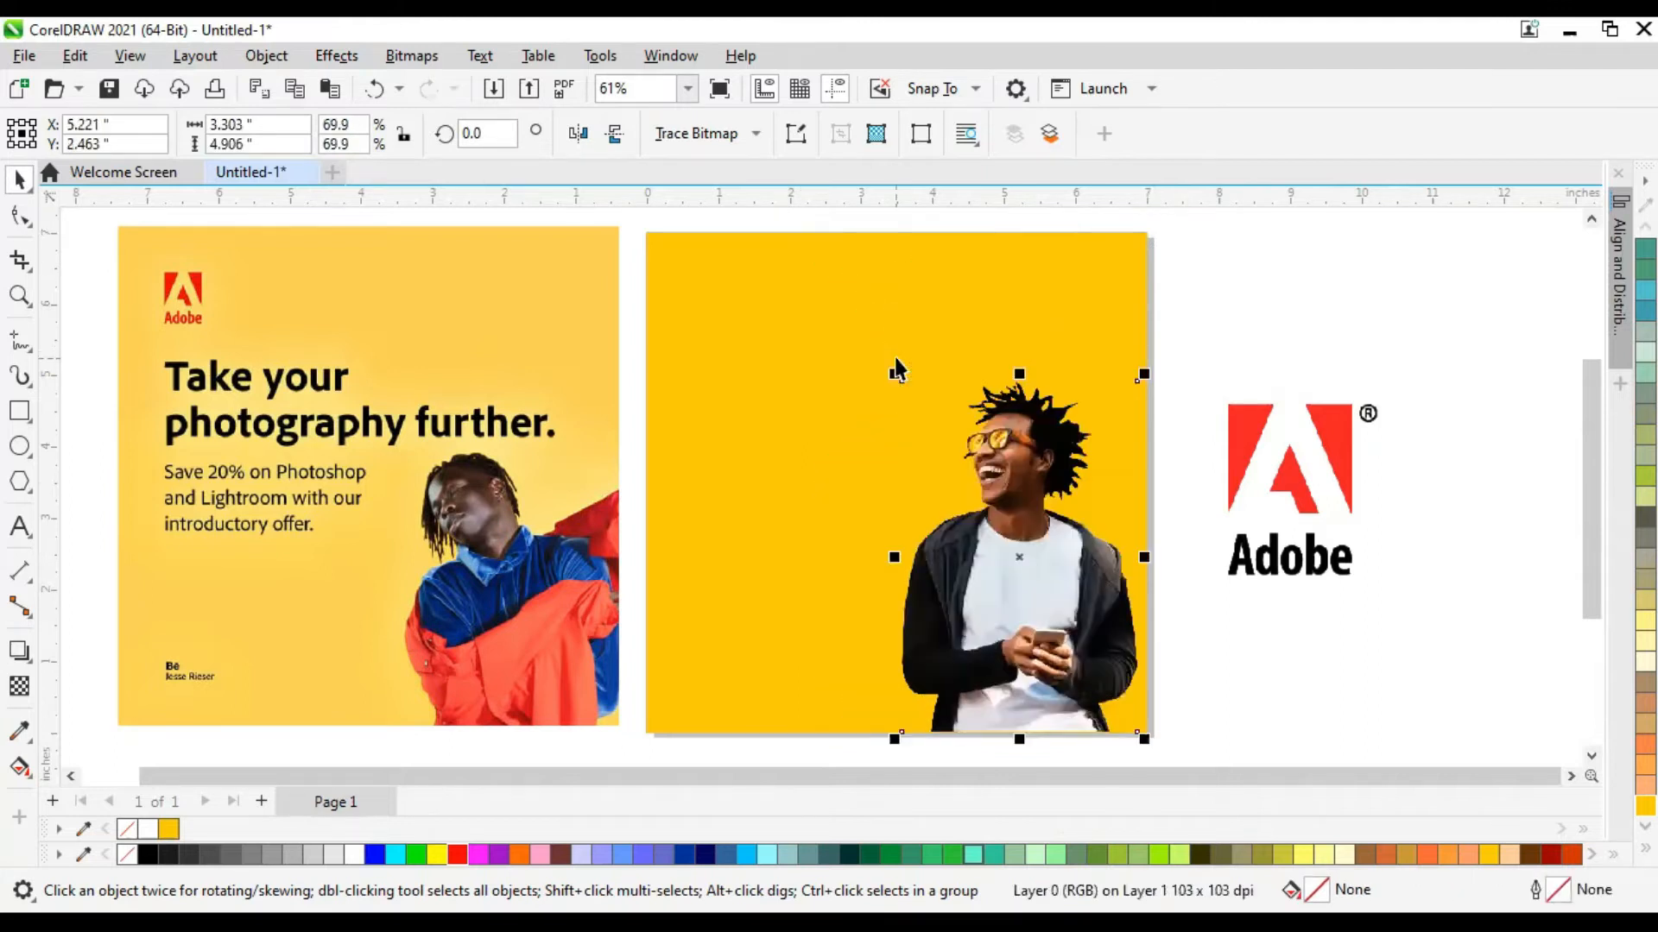
{"action": "left_click_drag", "start_coordinate": [901, 378], "coordinate": [918, 409]}
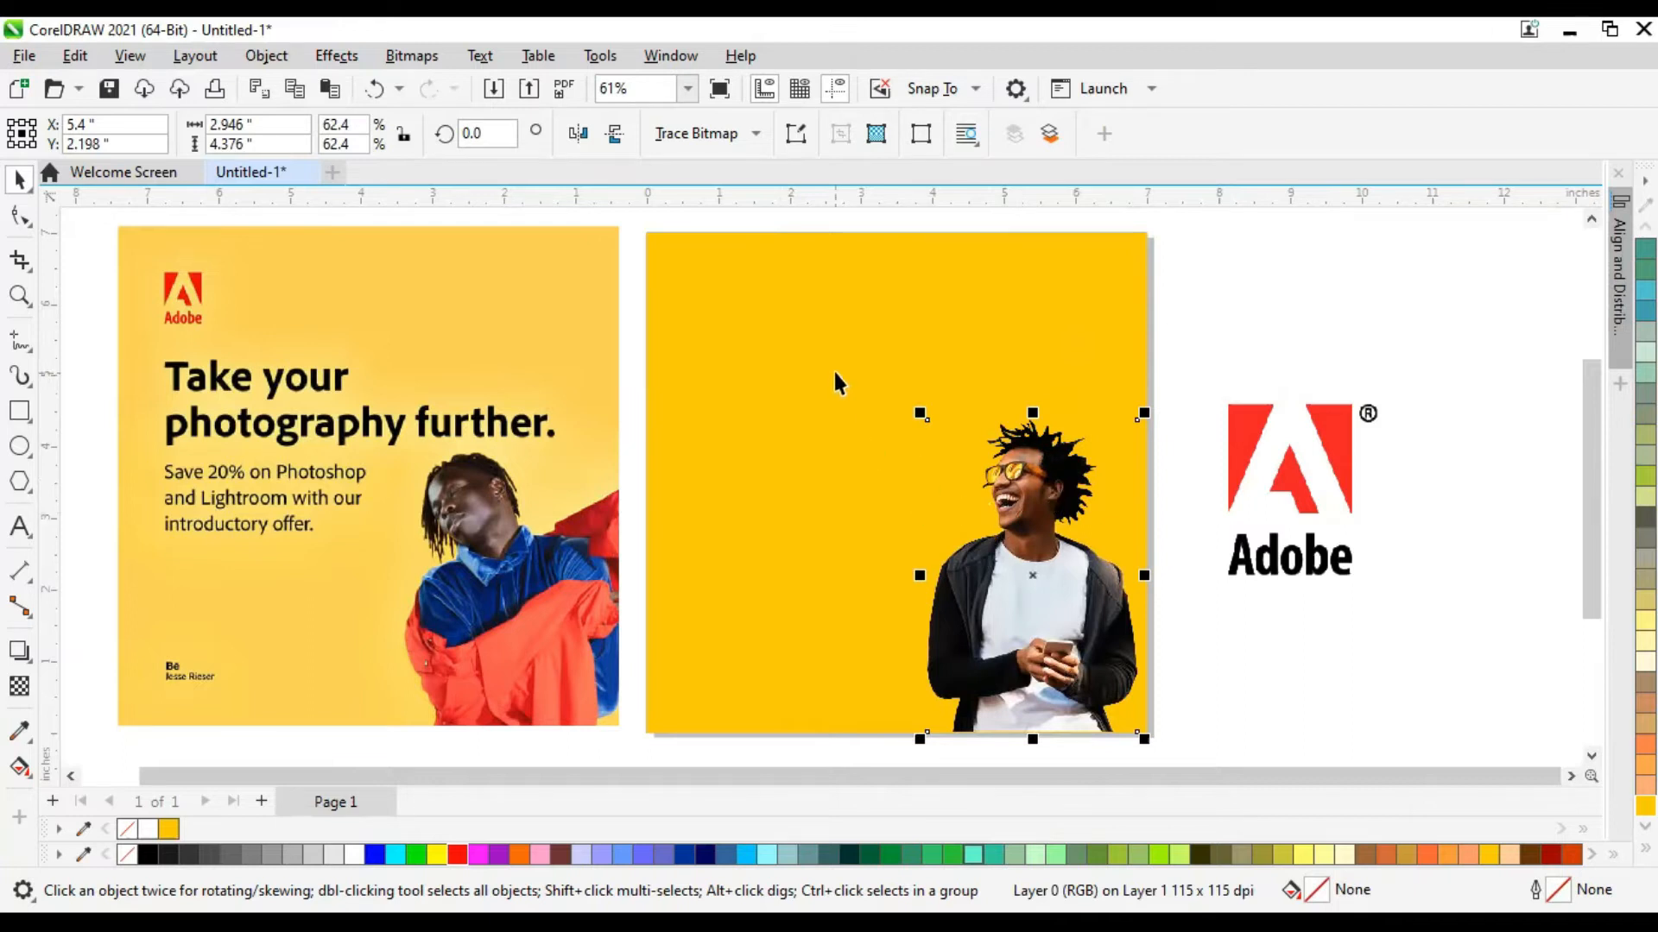
{"action": "left_click", "coordinate": [739, 345], "text": "shift"}
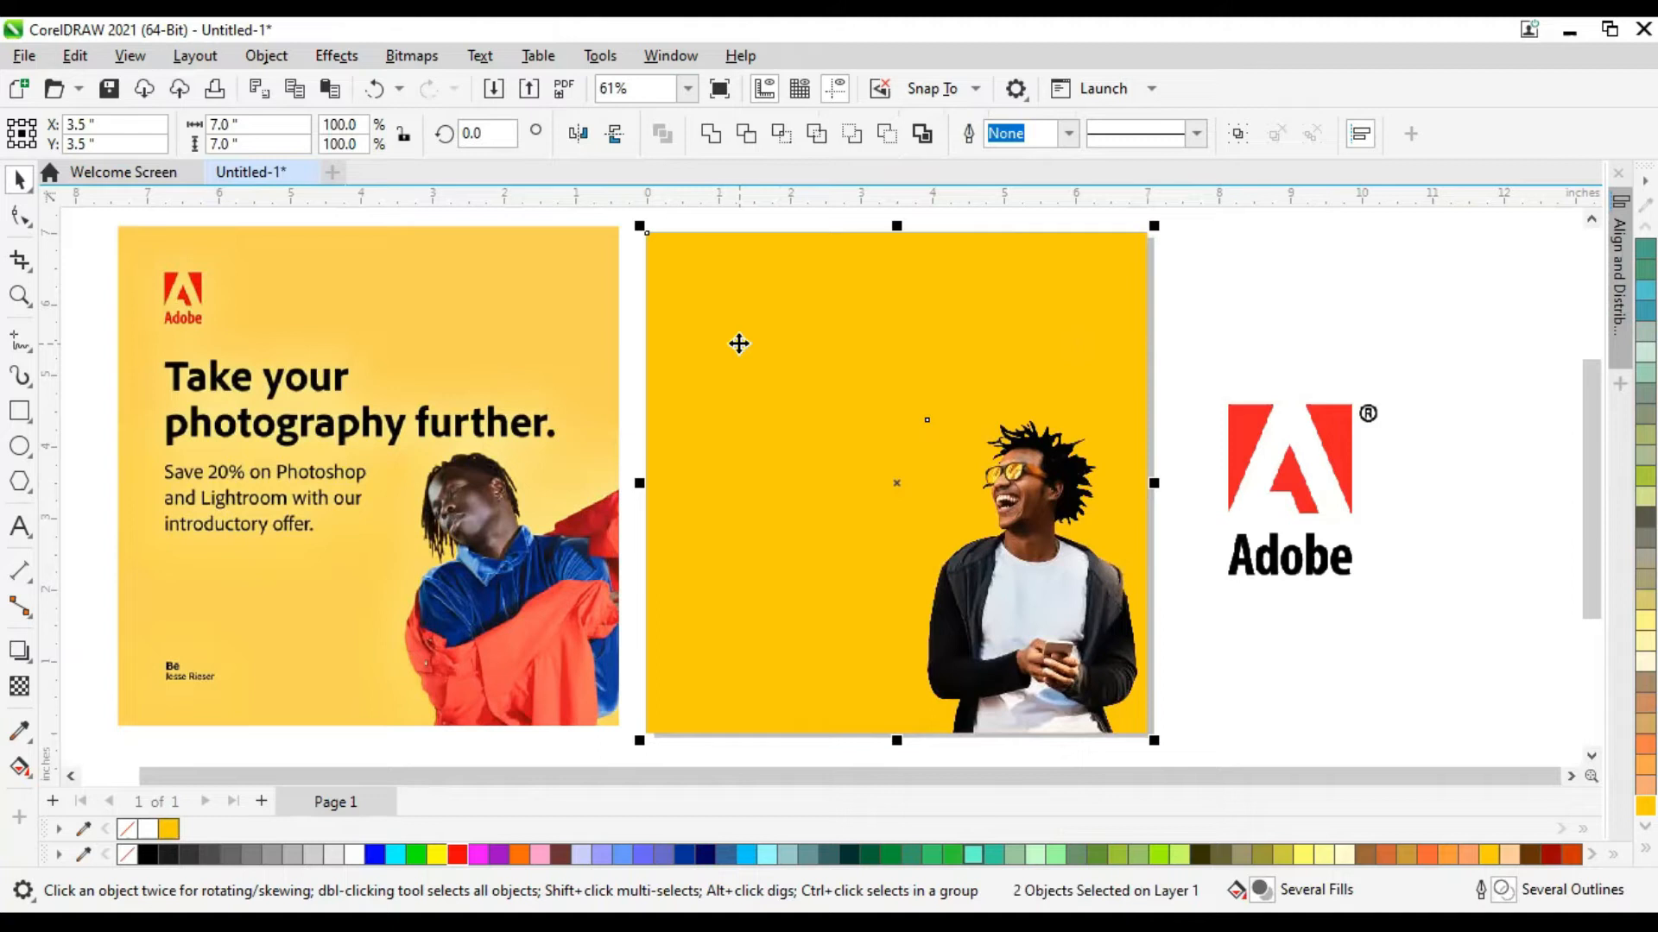
{"action": "key", "text": "r"}
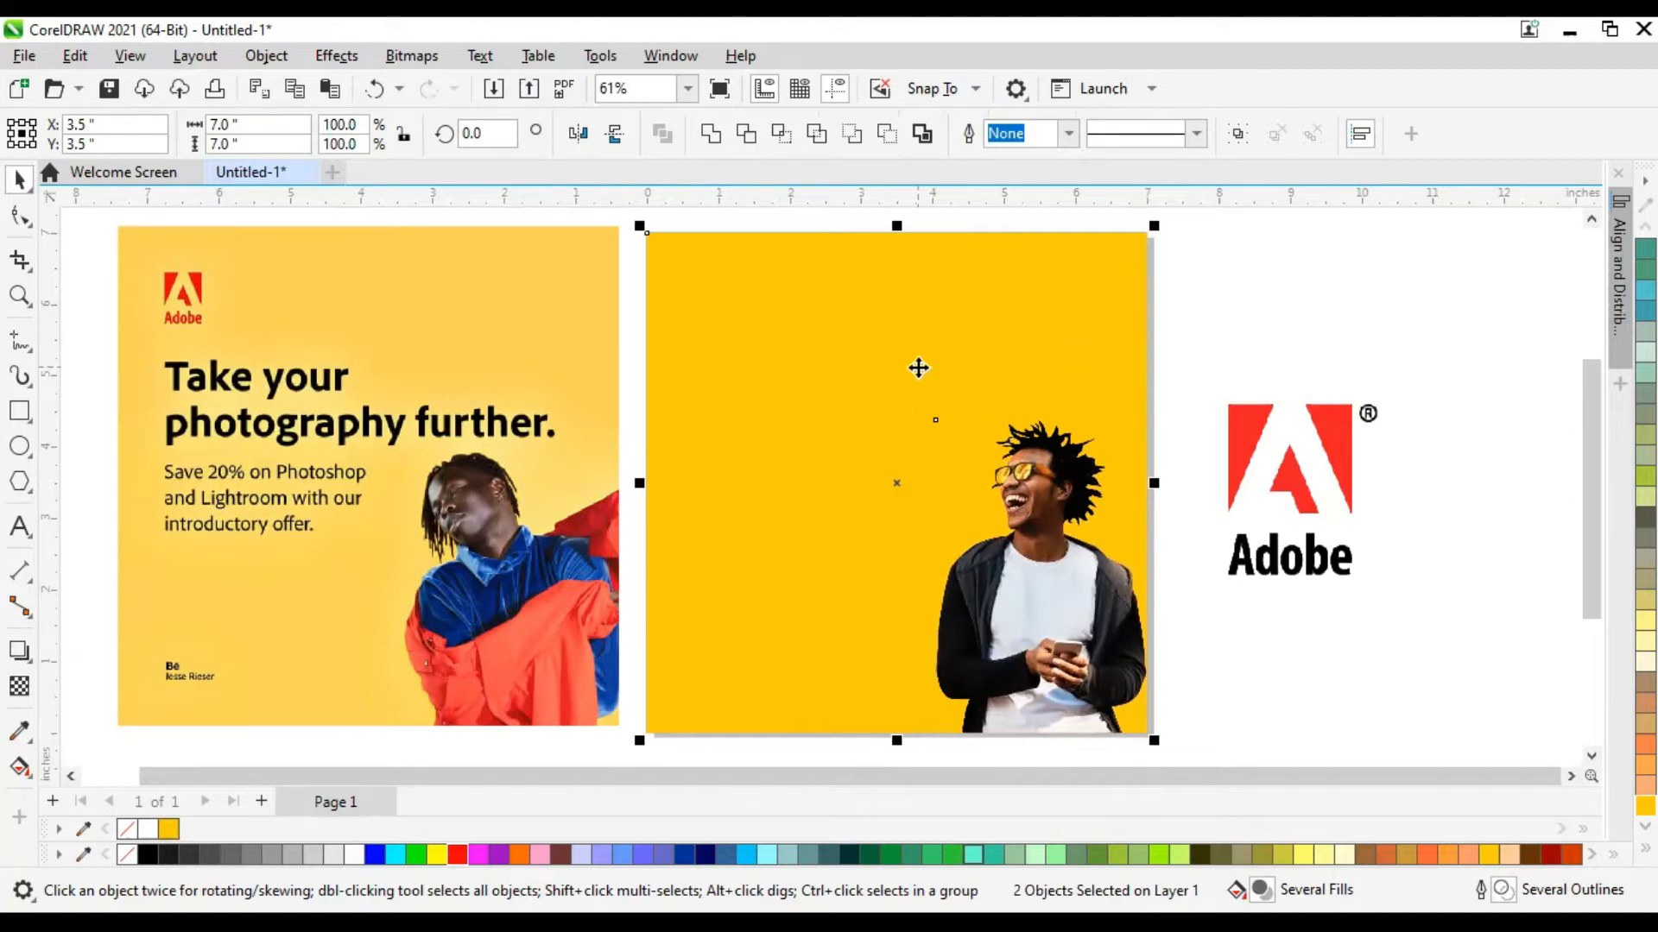
{"action": "left_click", "coordinate": [268, 57]}
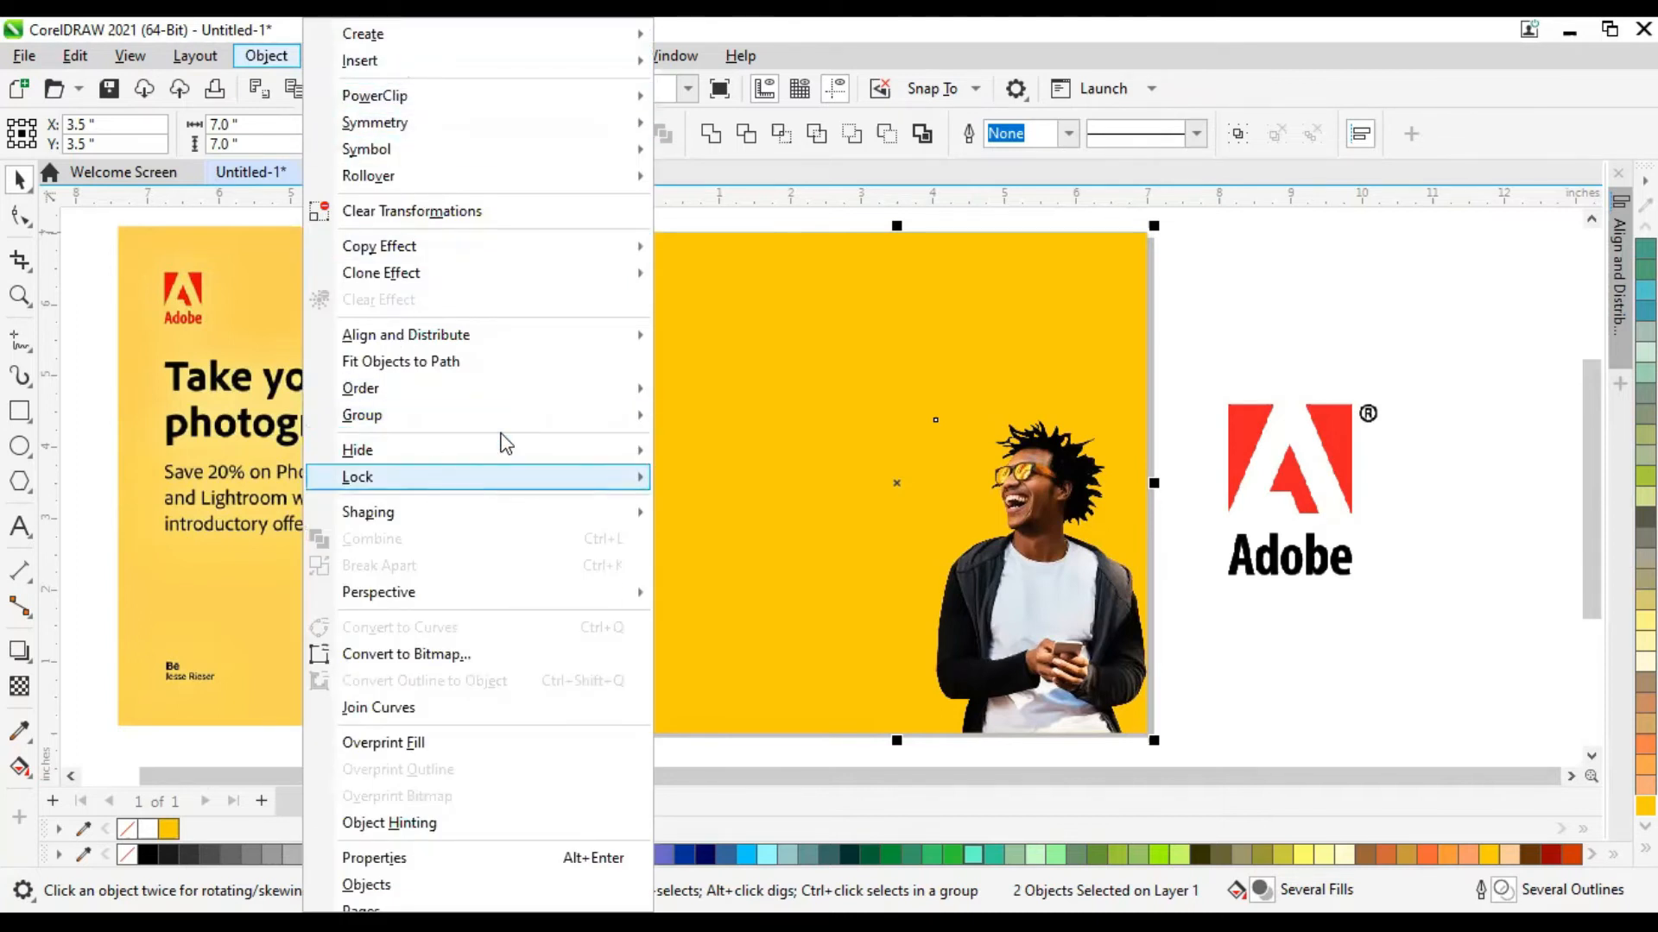
{"action": "mouse_move", "coordinate": [585, 392]}
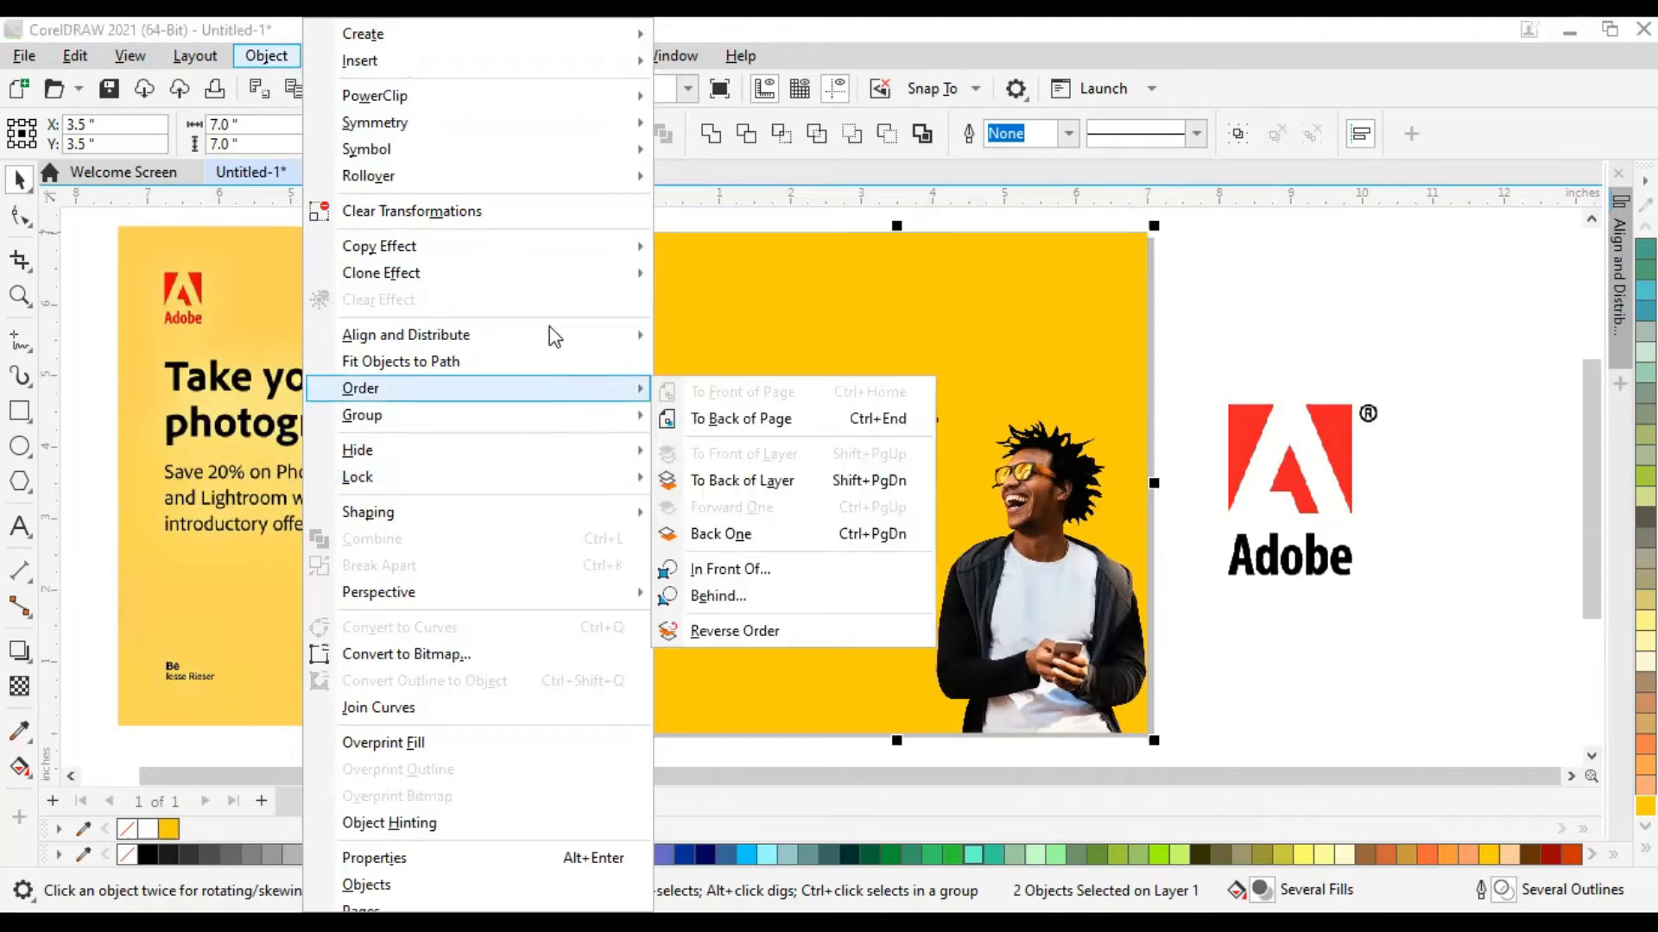
{"action": "mouse_move", "coordinate": [552, 335]}
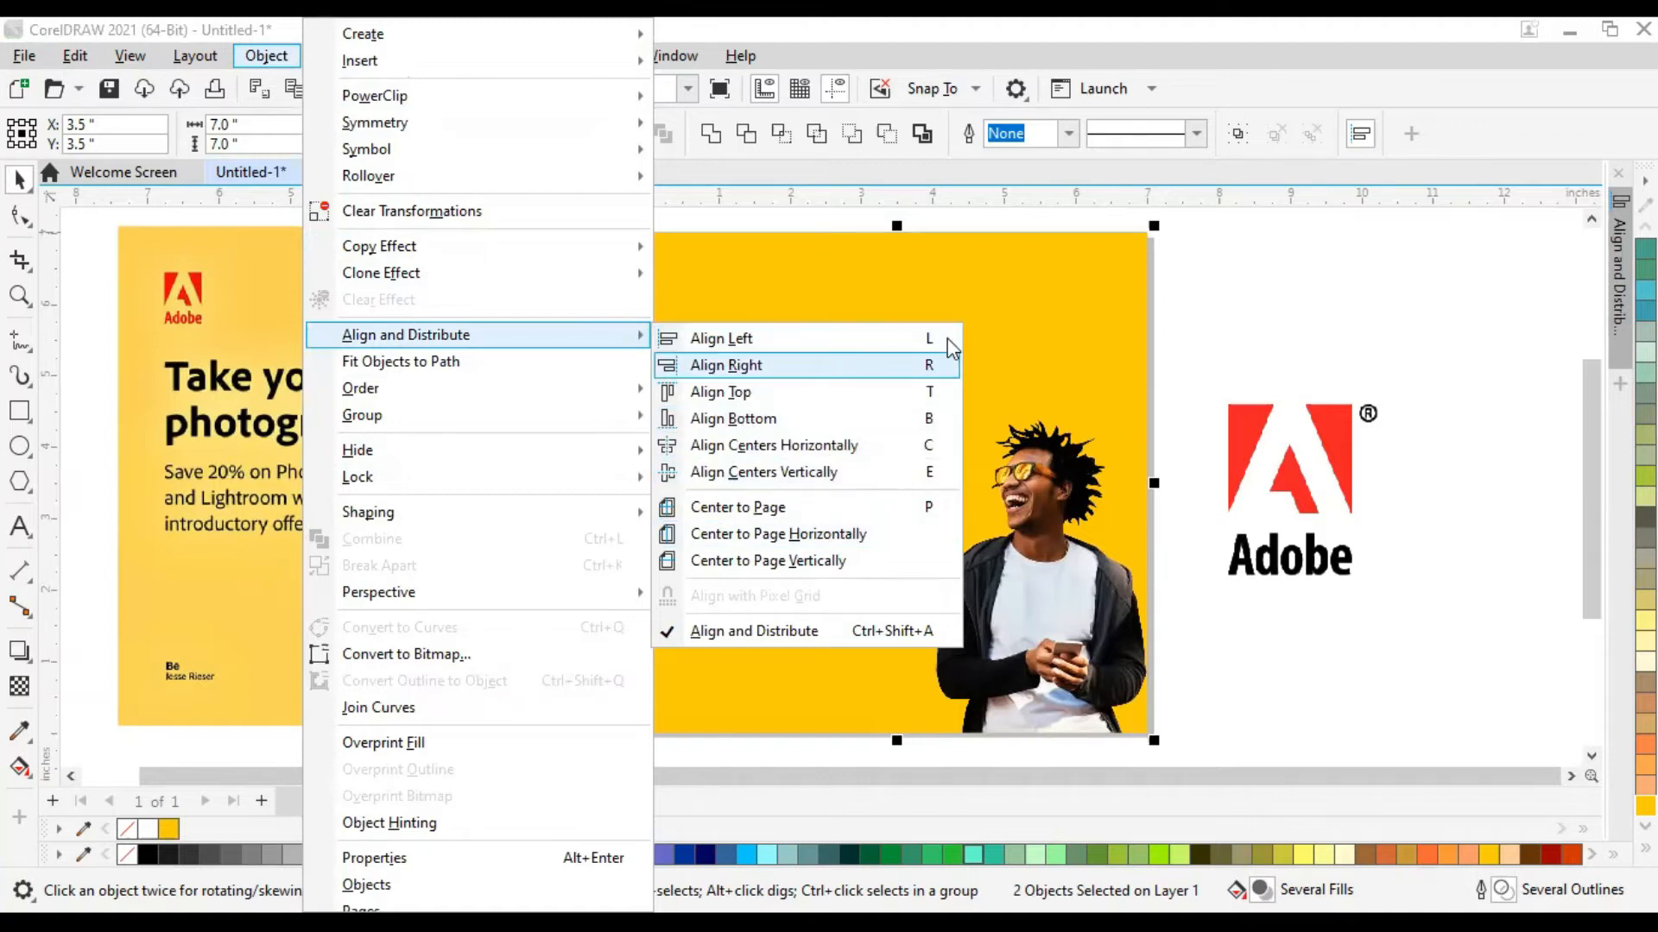
{"action": "left_click", "coordinate": [1048, 604]}
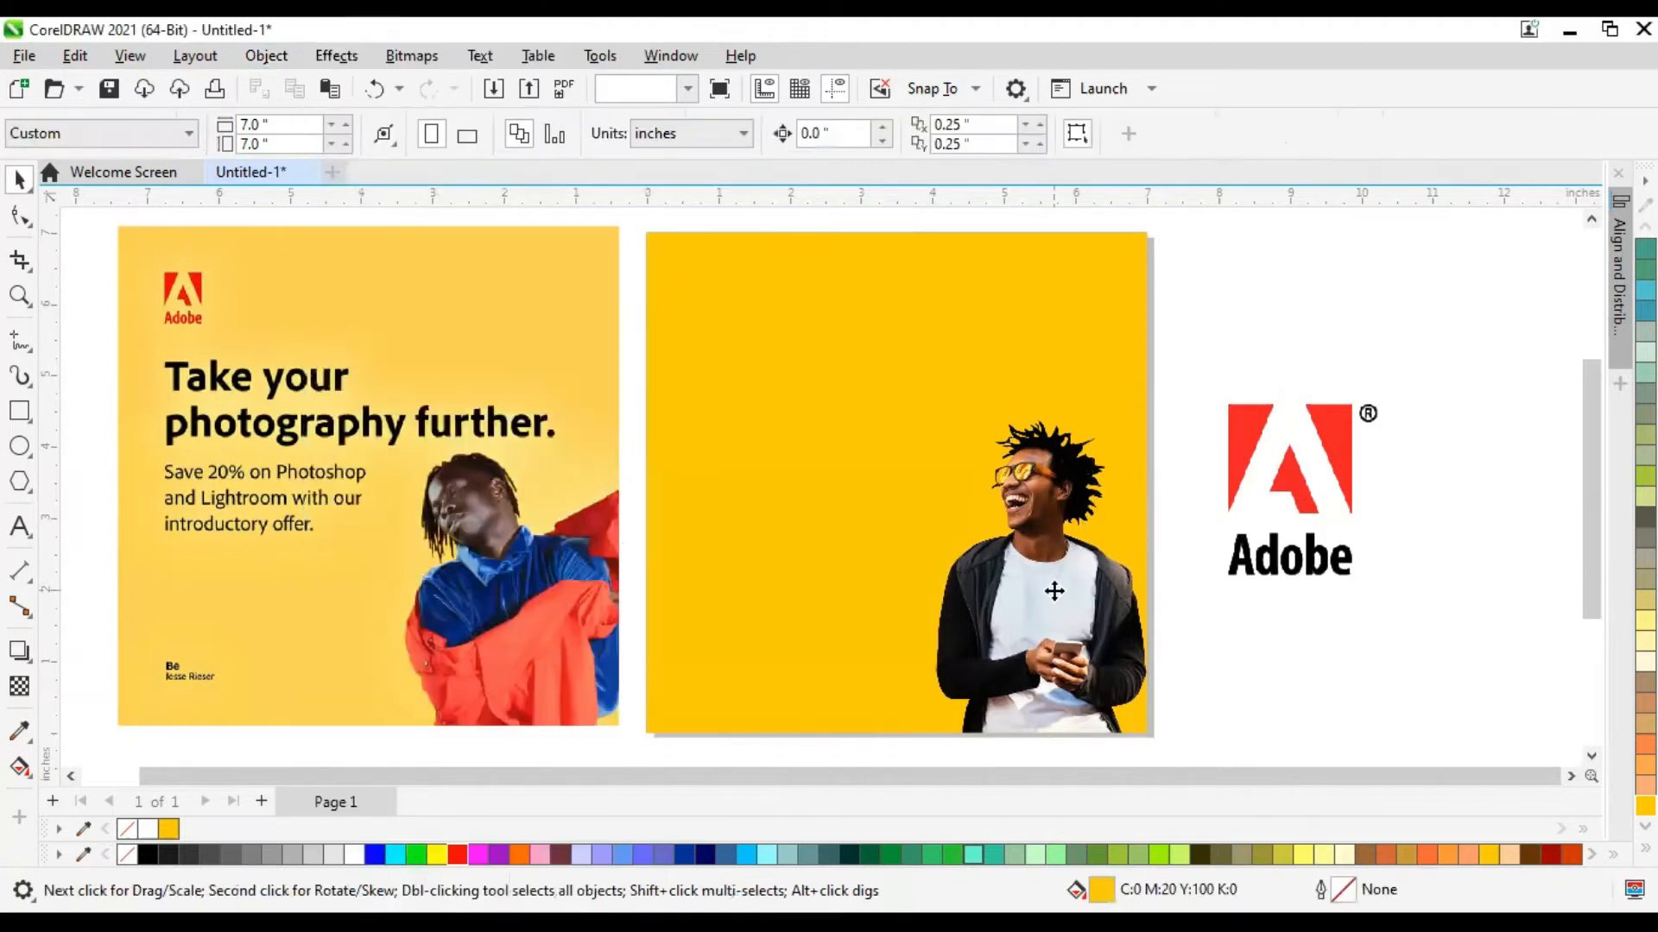
Enlarge the man's photo proportionally from its upper-left corner to 69.2 percent, about 3.27 × 4.86 inches.
{"action": "left_click_drag", "start_coordinate": [926, 411], "coordinate": [905, 380]}
{"action": "left_click", "coordinate": [1413, 542]}
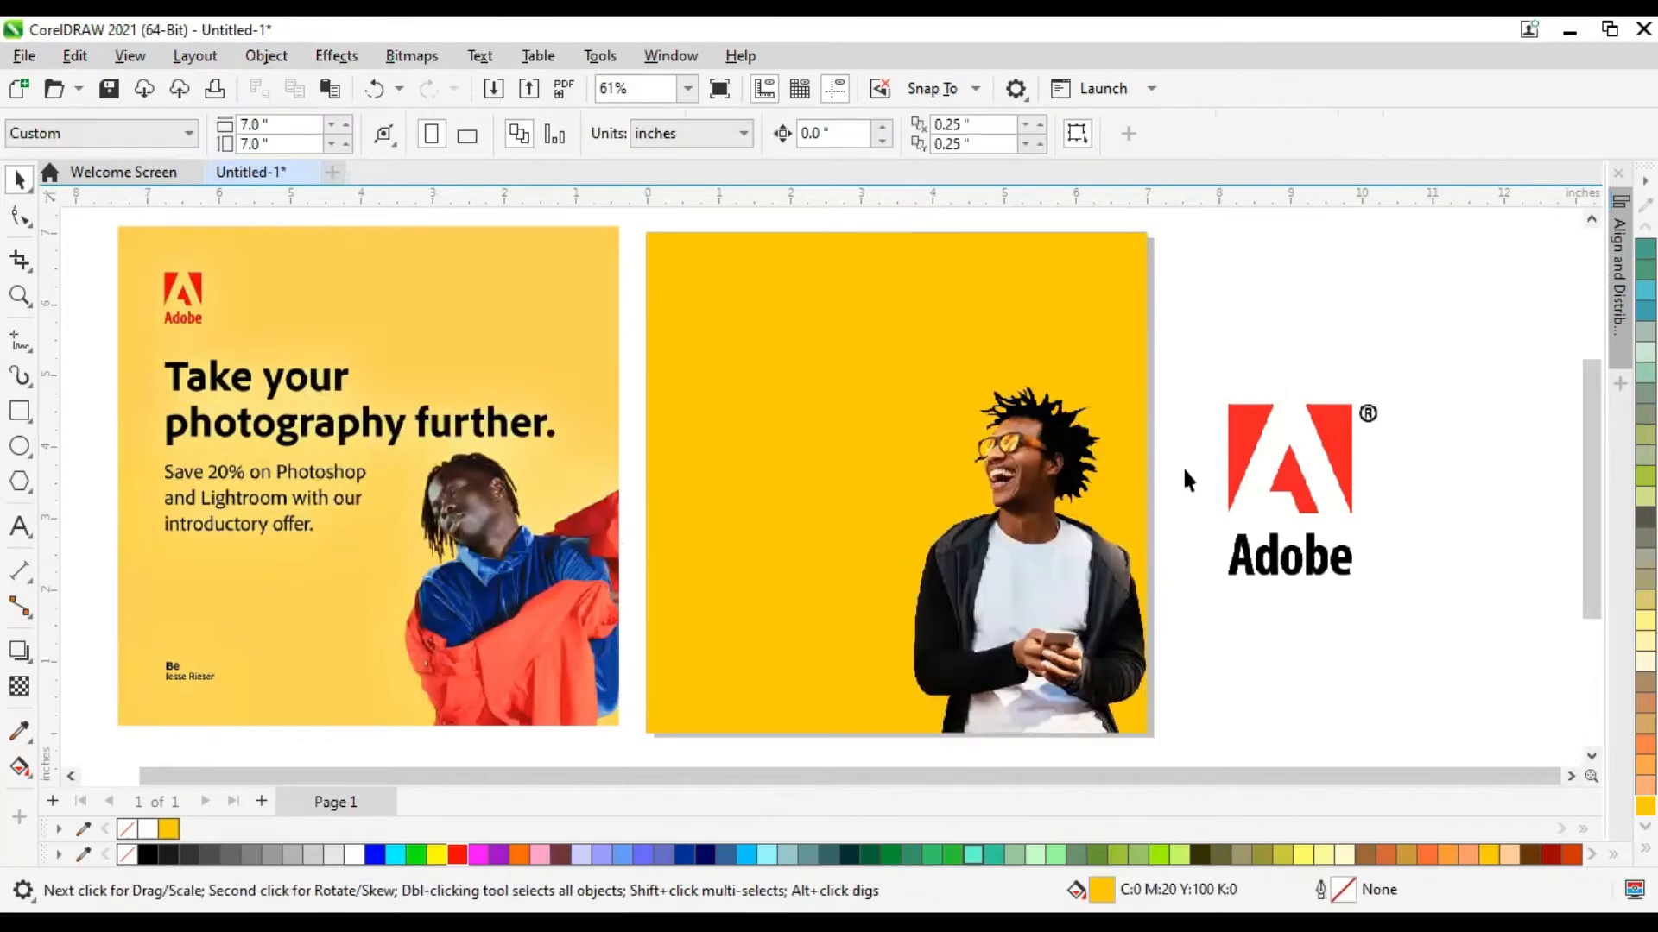
Move the Adobe logo into the yellow rectangle's upper-left area and scale it down proportionally to slightly under 0.9 × 1.04 inches.
{"action": "left_click", "coordinate": [1323, 487]}
{"action": "left_click_drag", "start_coordinate": [1329, 469], "coordinate": [792, 329]}
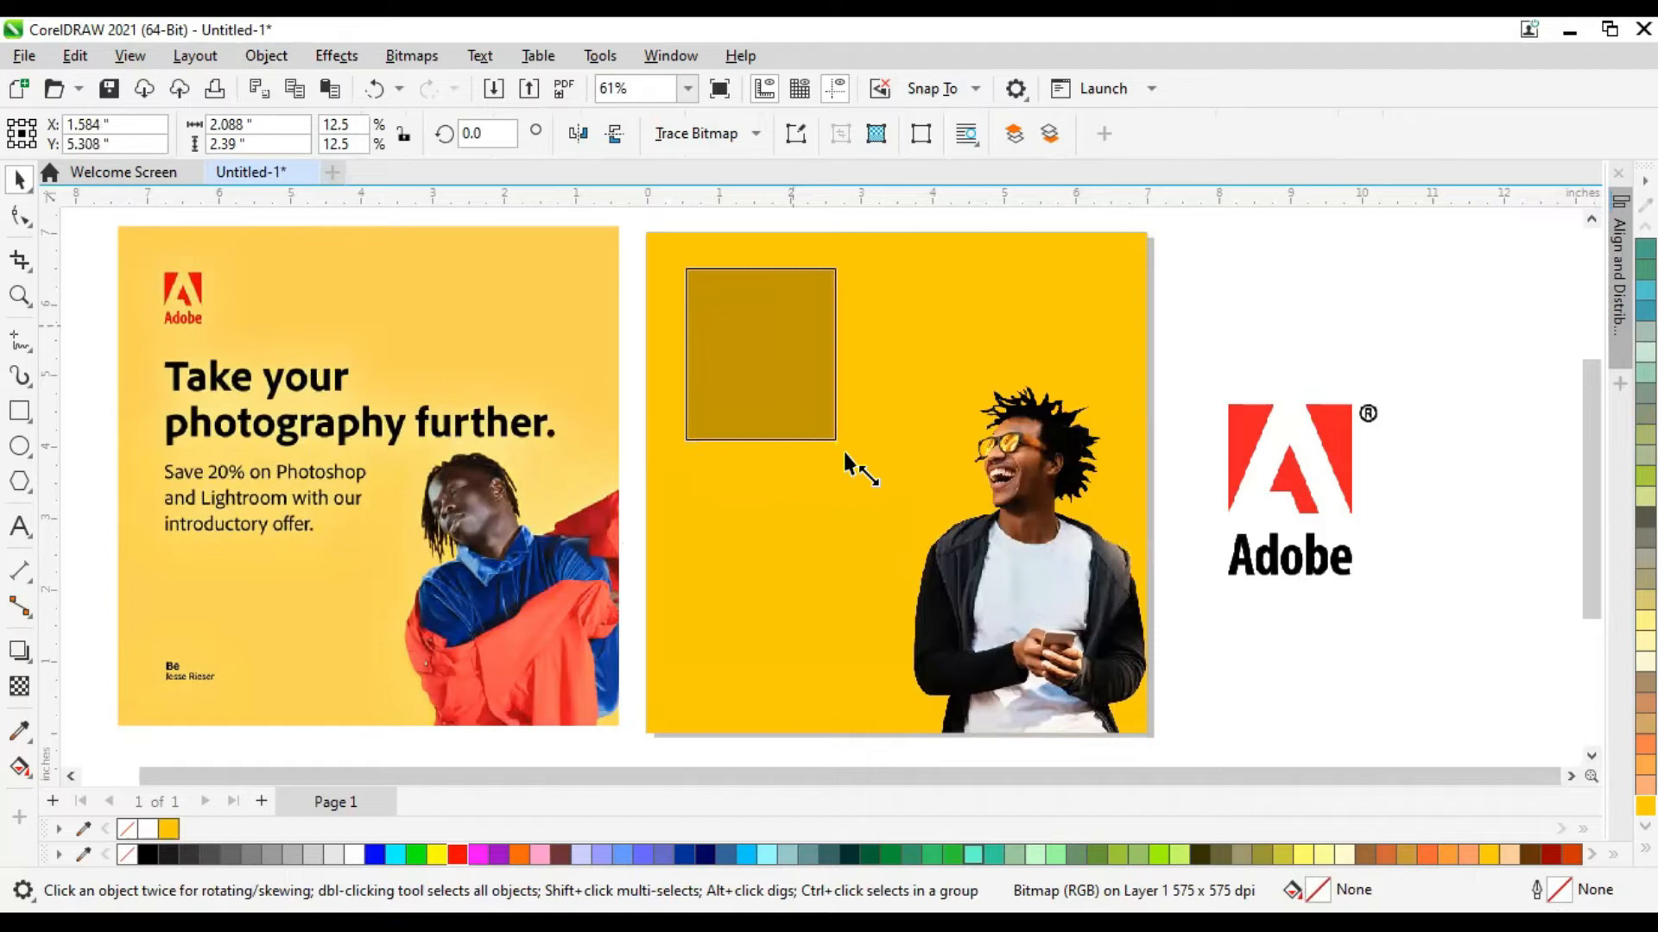
{"action": "left_click_drag", "start_coordinate": [842, 453], "coordinate": [842, 453]}
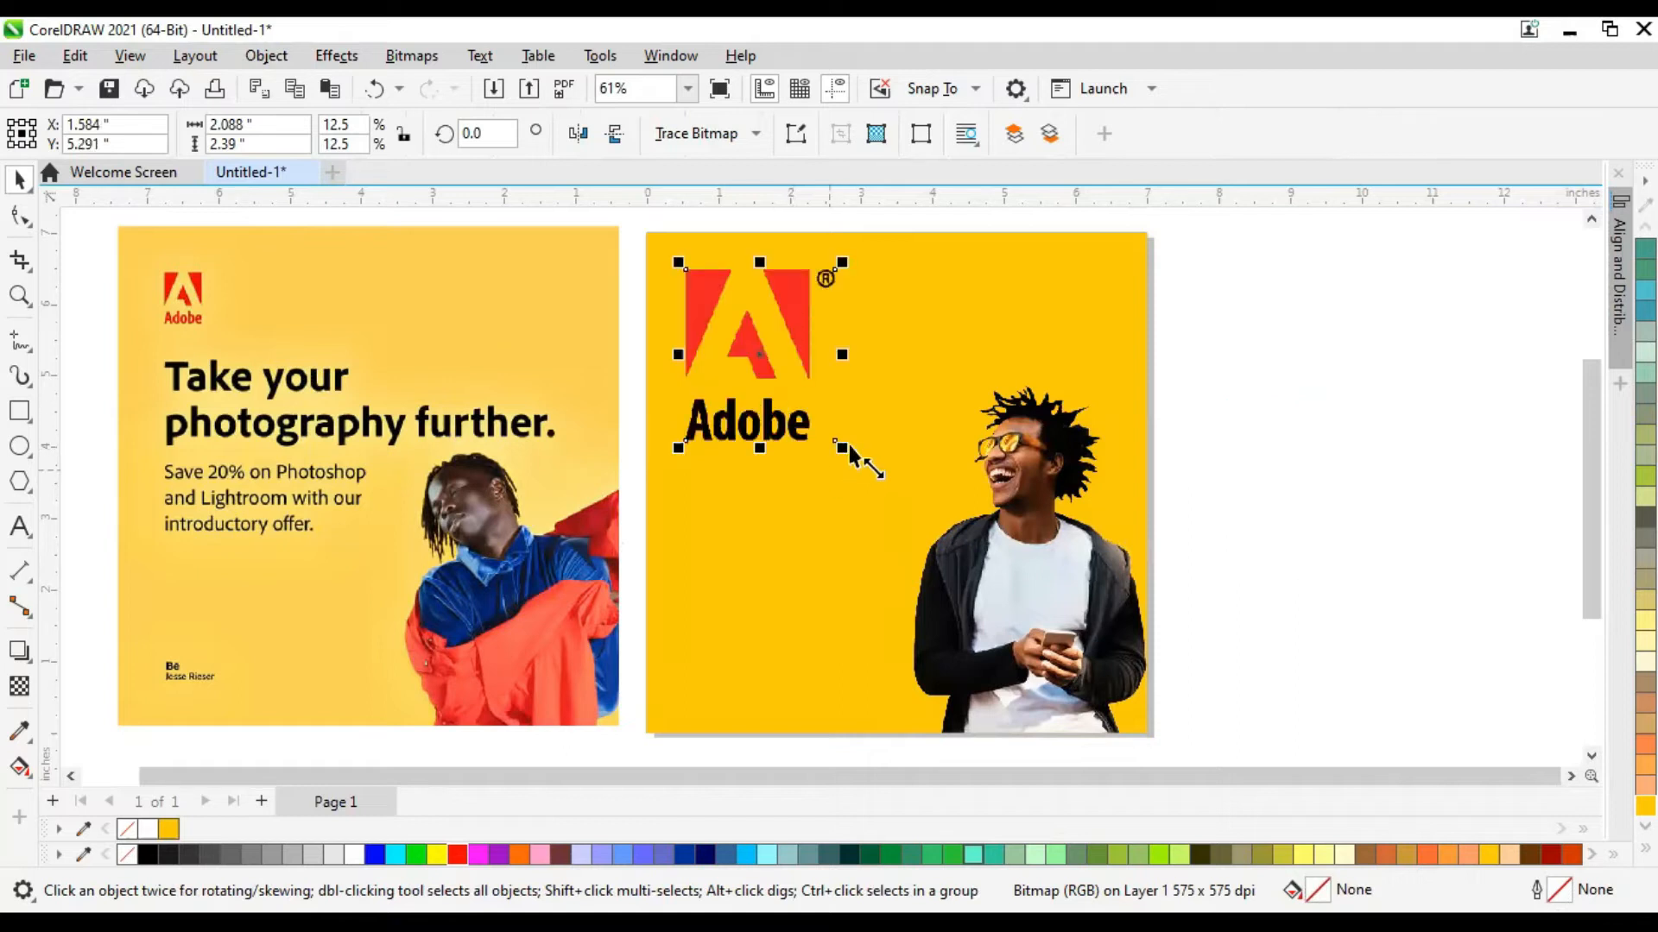
{"action": "left_click_drag", "start_coordinate": [843, 447], "coordinate": [807, 348]}
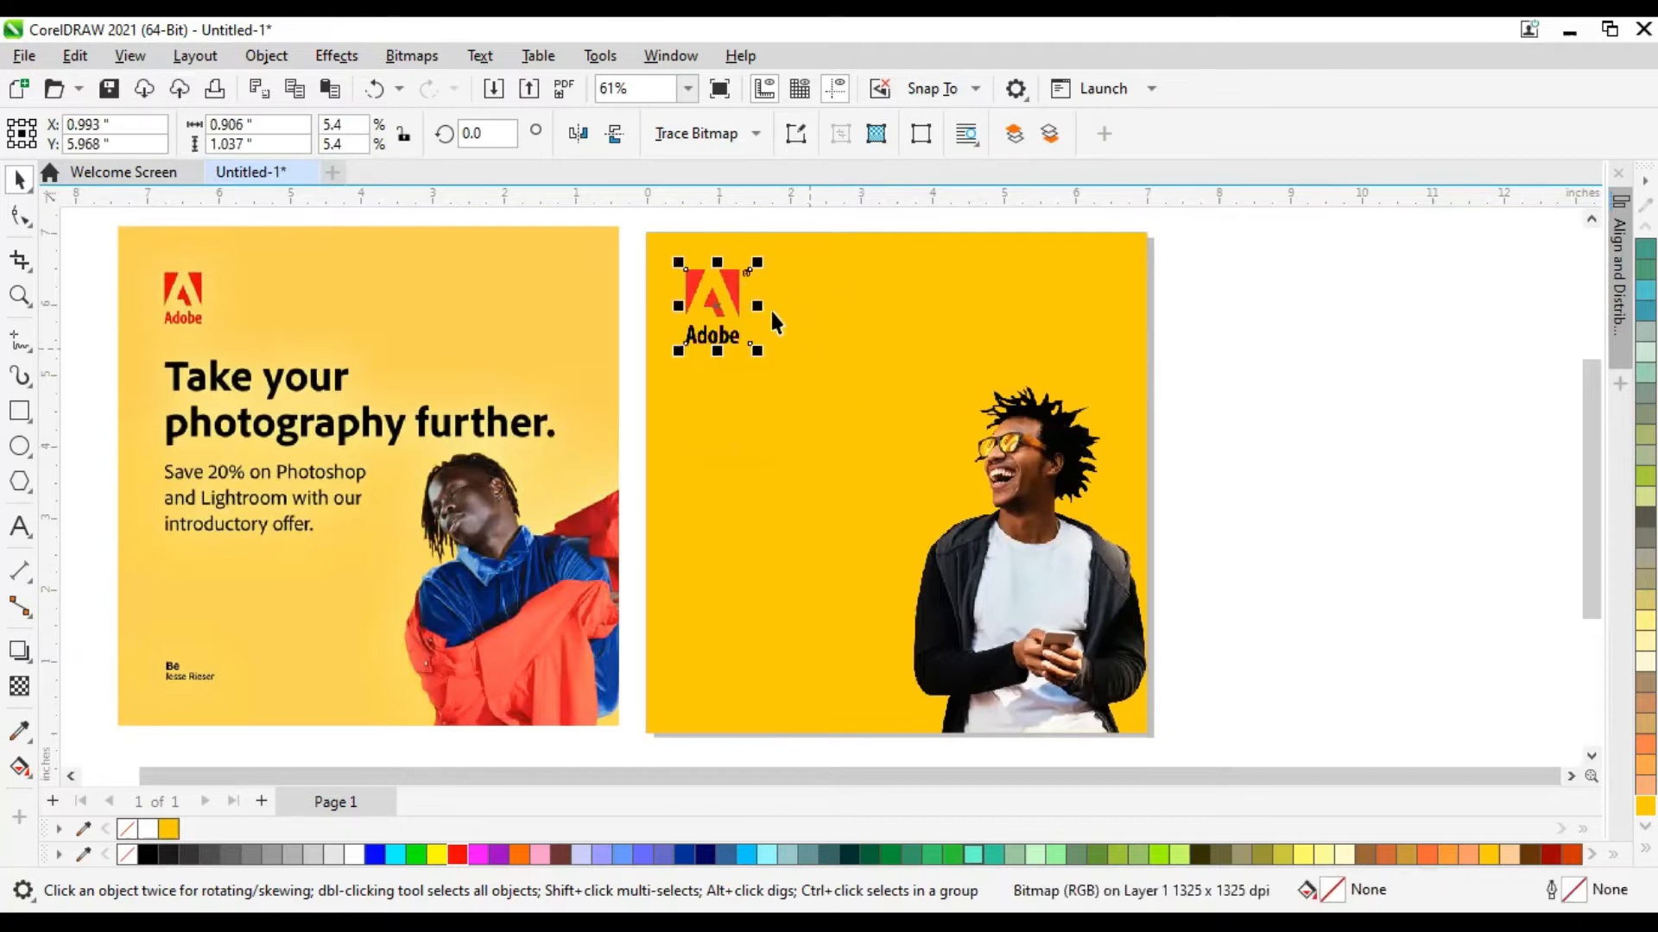
{"action": "left_click_drag", "start_coordinate": [716, 288], "coordinate": [719, 289]}
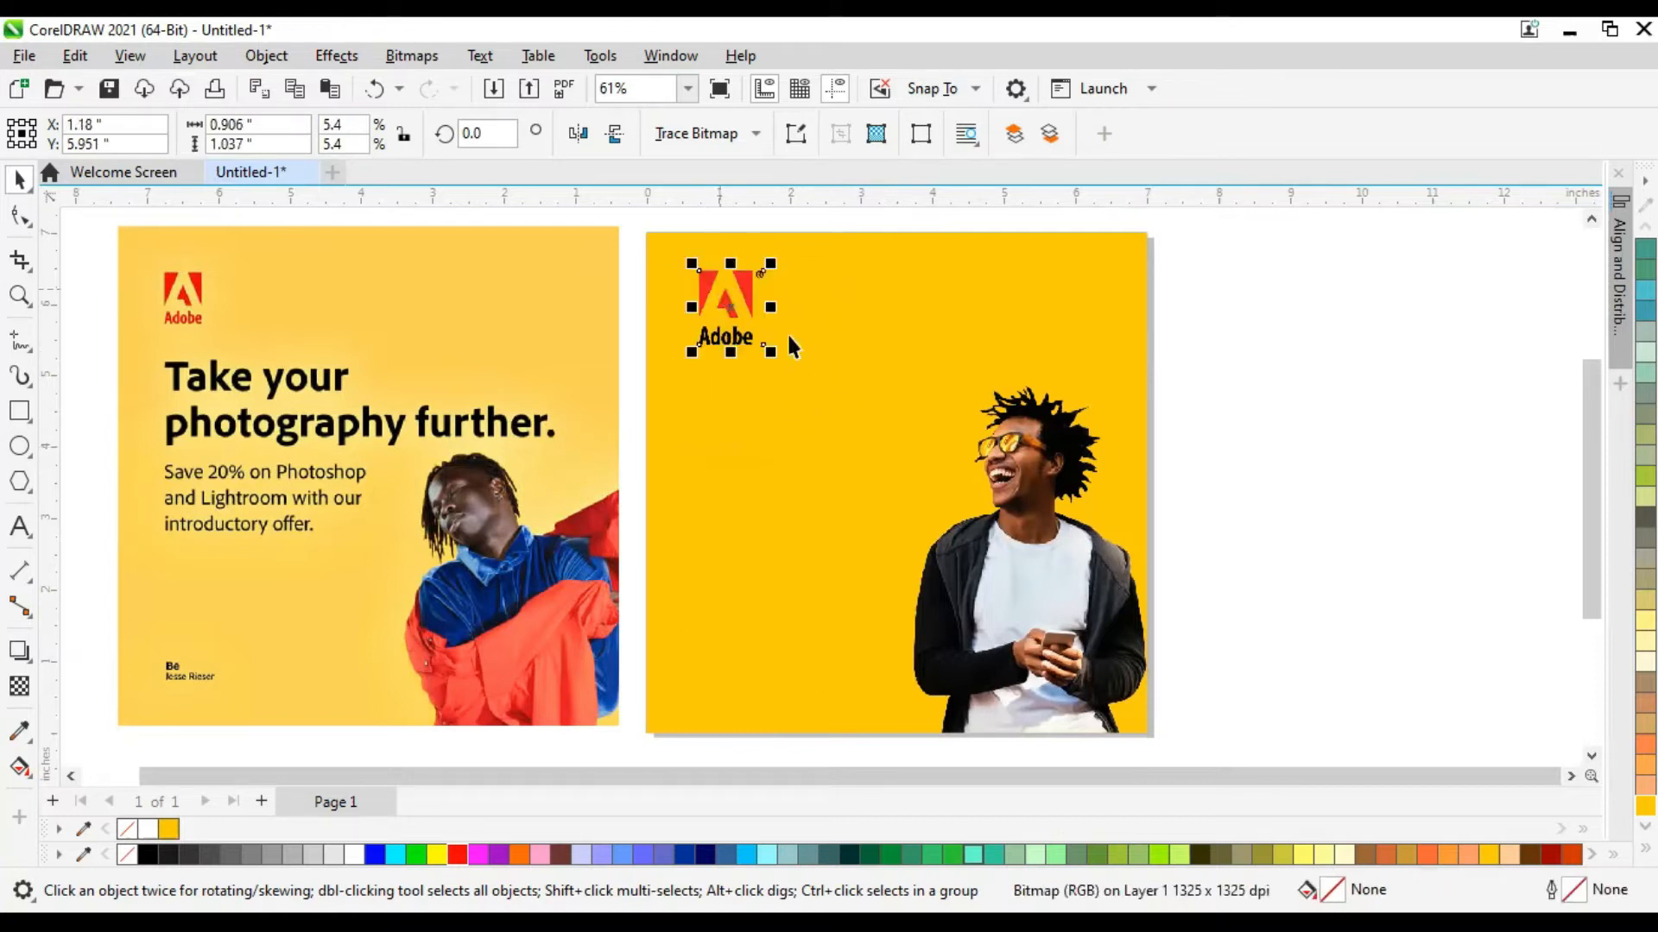
{"action": "left_click_drag", "start_coordinate": [768, 354], "coordinate": [759, 340]}
{"action": "left_click", "coordinate": [1354, 377]}
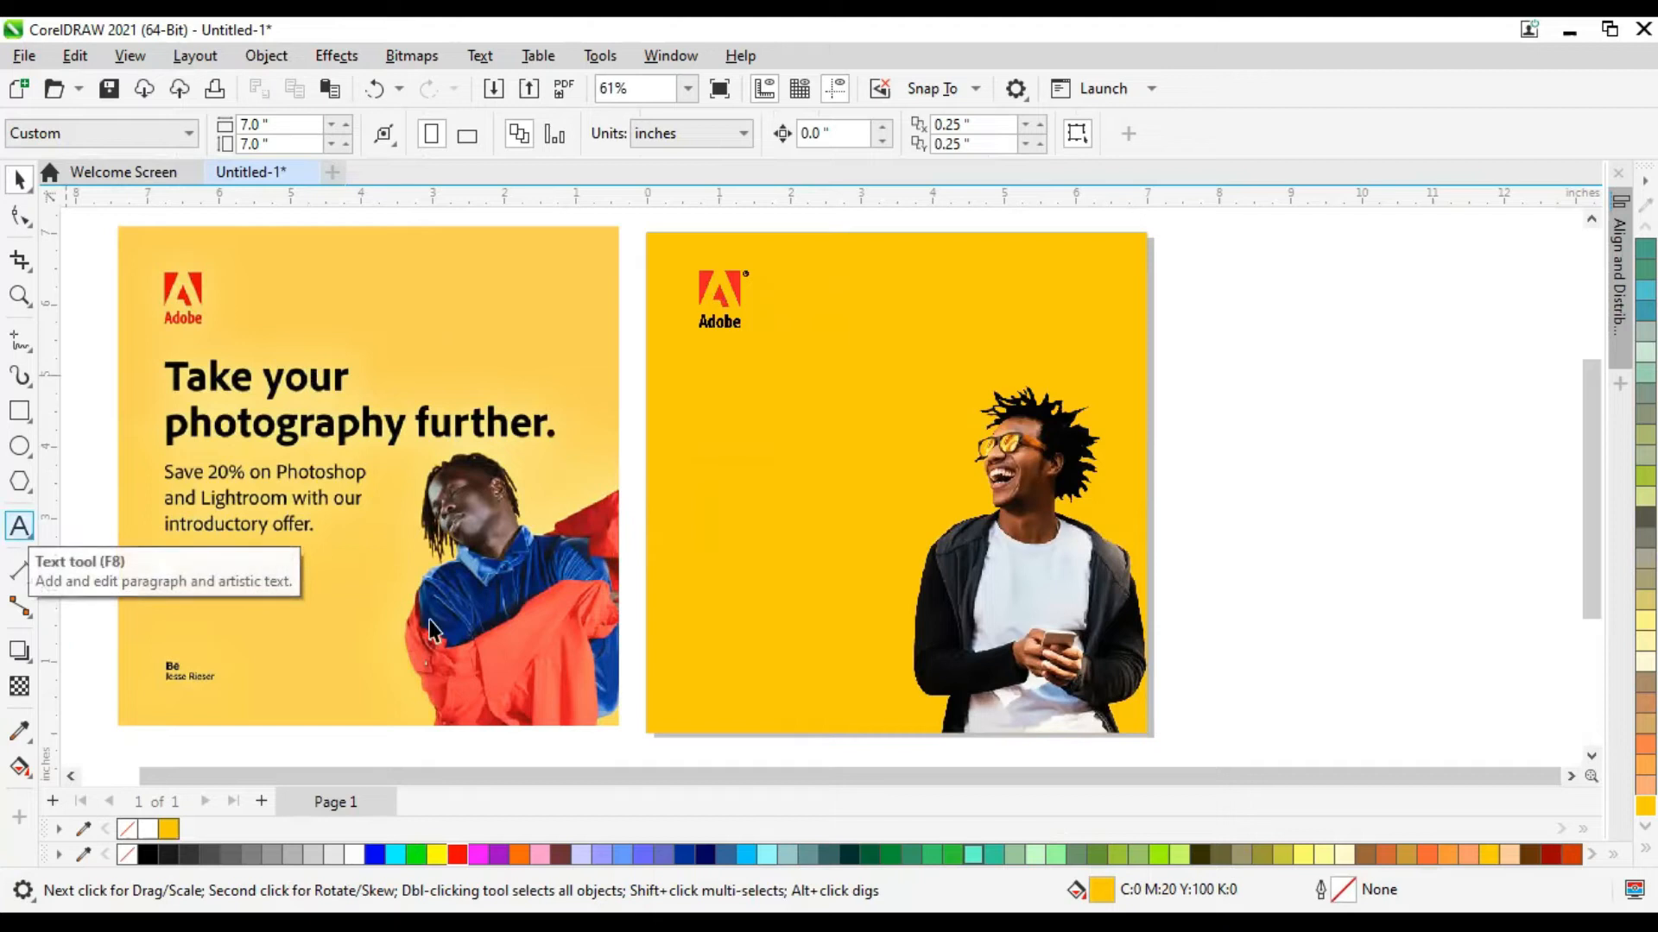
Add the headline as two lines of artistic text below the logo, reading "Take your" and "photograpghy further.".
{"action": "left_click", "coordinate": [19, 527]}
{"action": "left_click", "coordinate": [693, 414]}
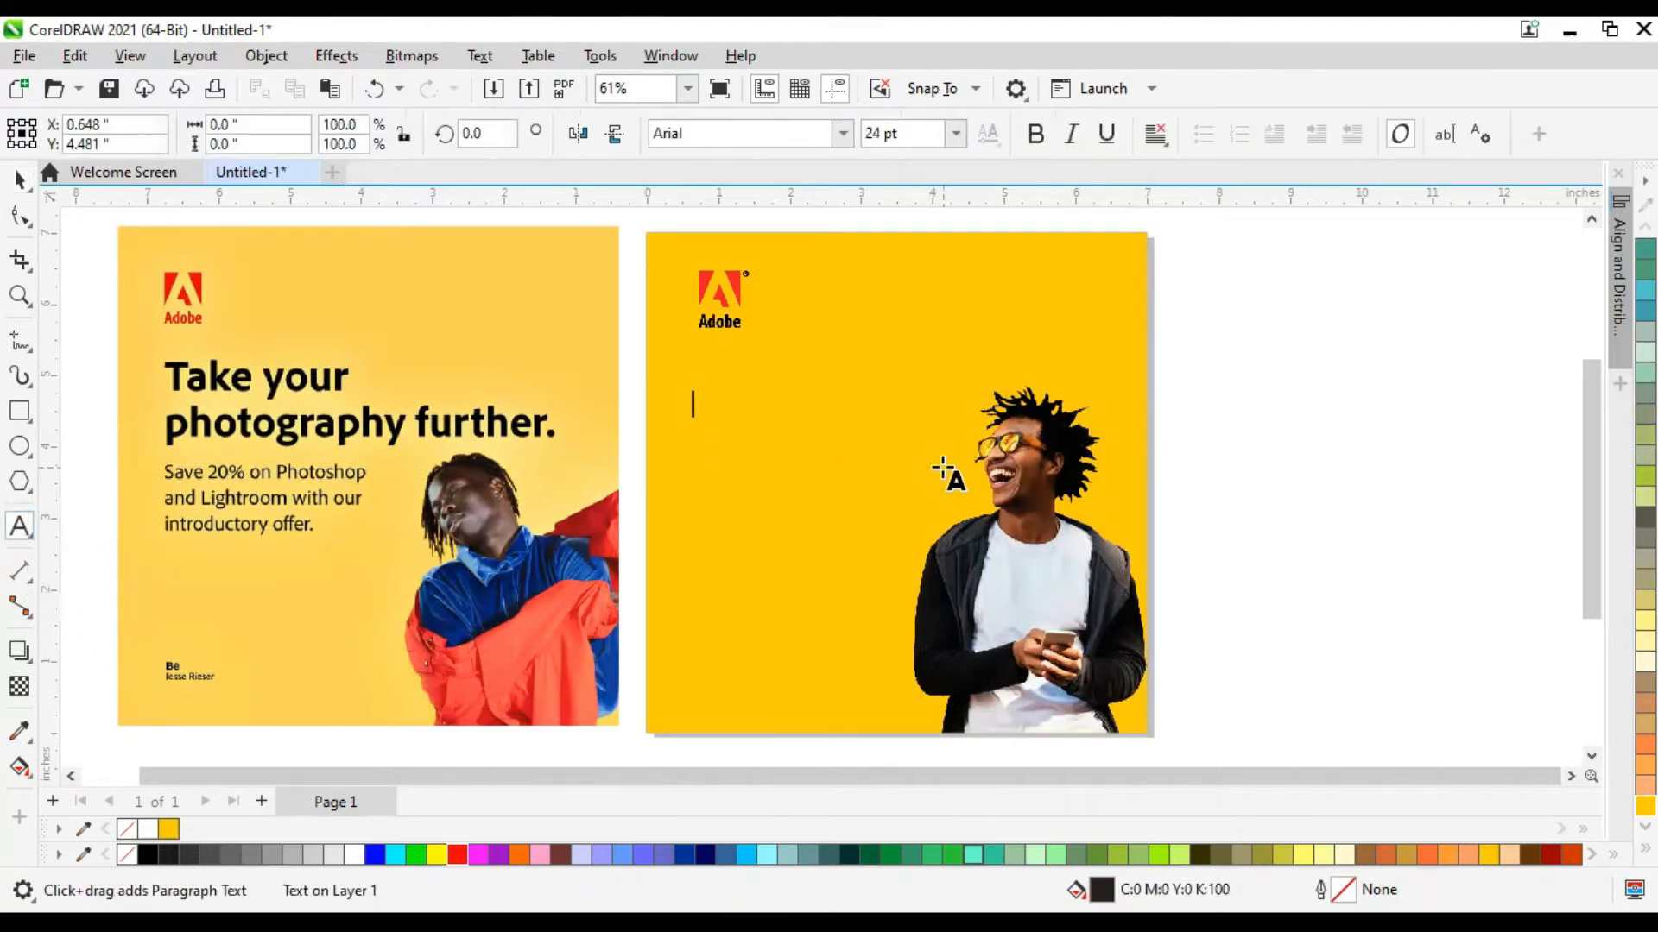
{"action": "type", "text": "Take your"}
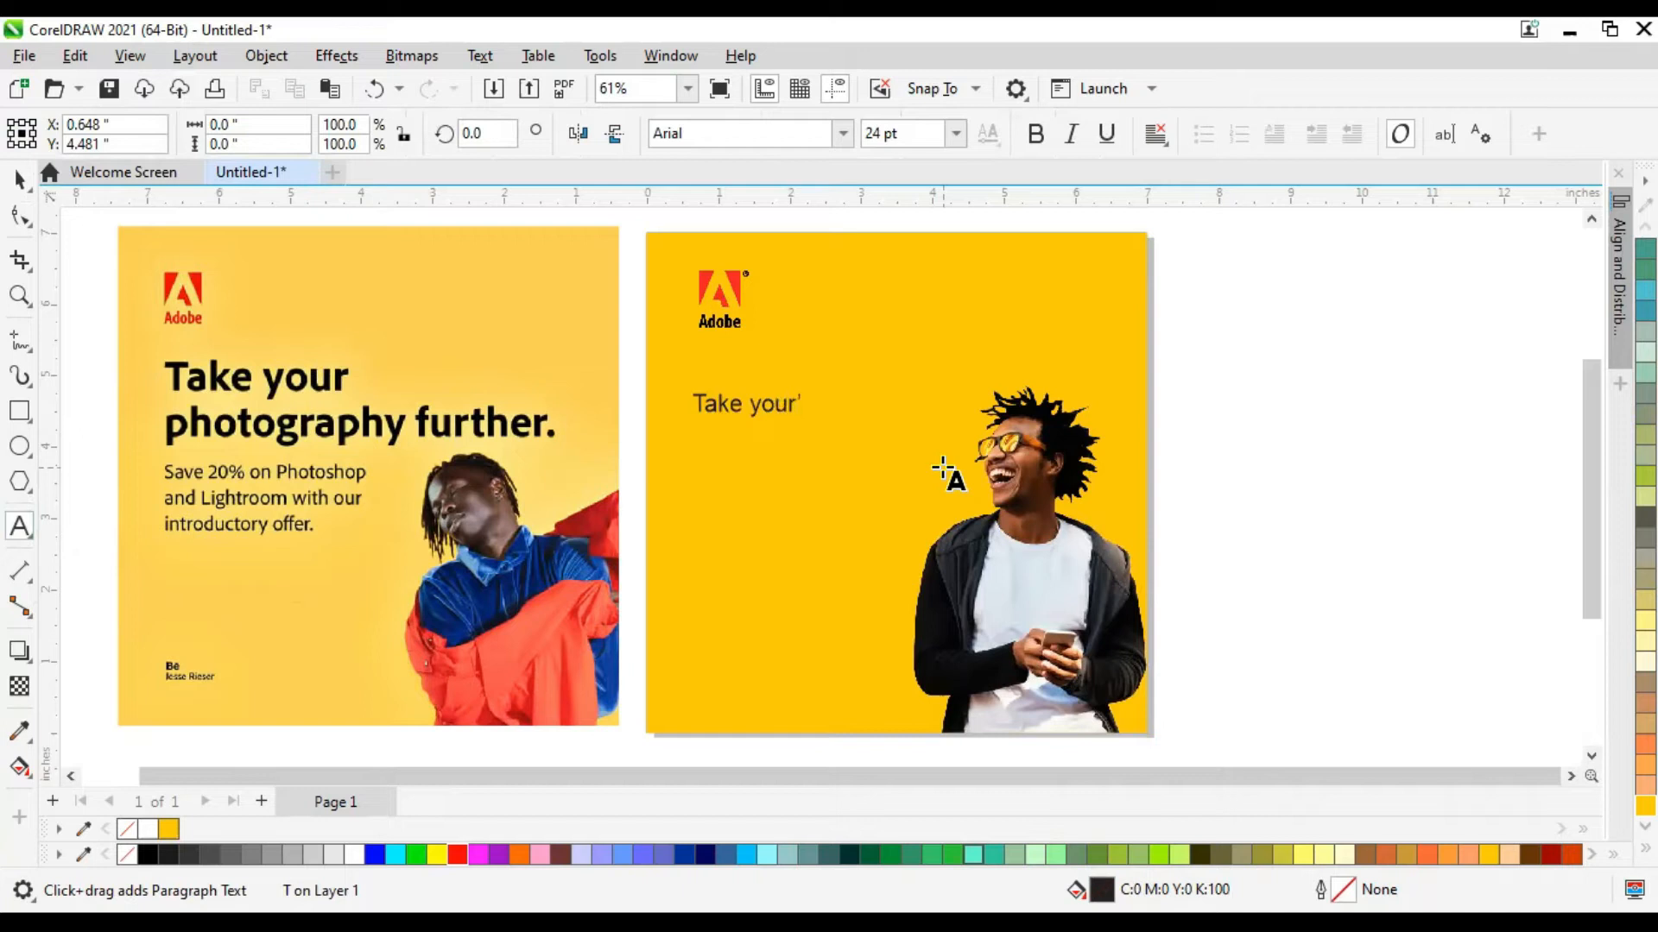
{"action": "key", "text": "Escape"}
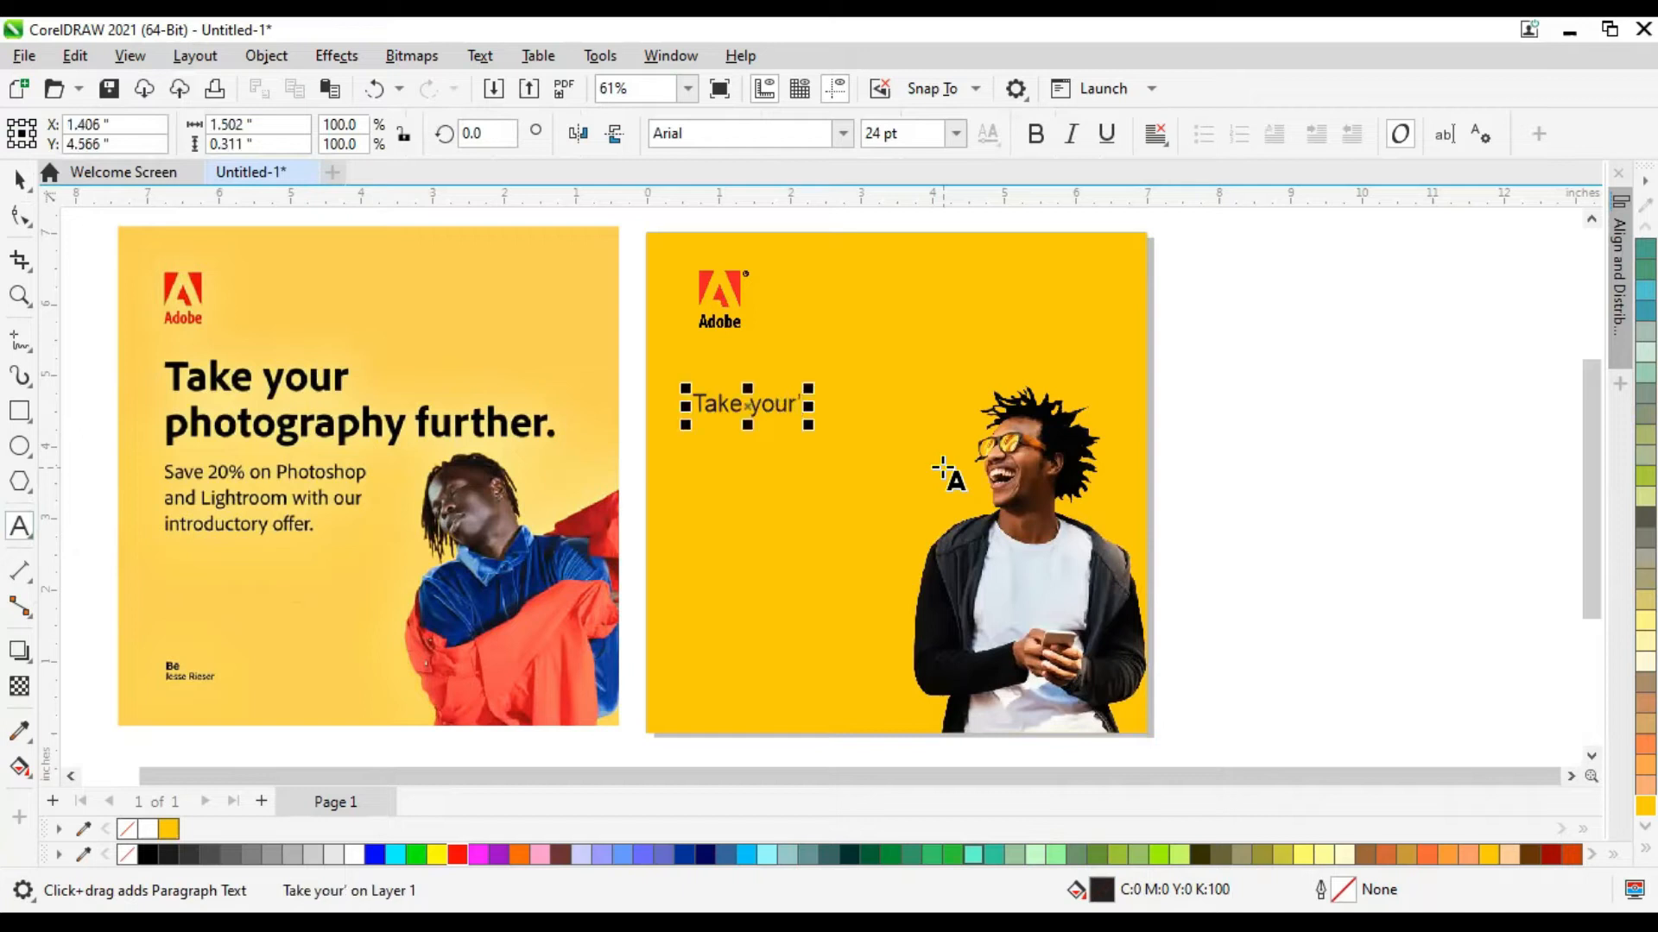
{"action": "key", "text": "BackSpace"}
{"action": "key", "text": "Return"}
{"action": "type", "text": "pho"}
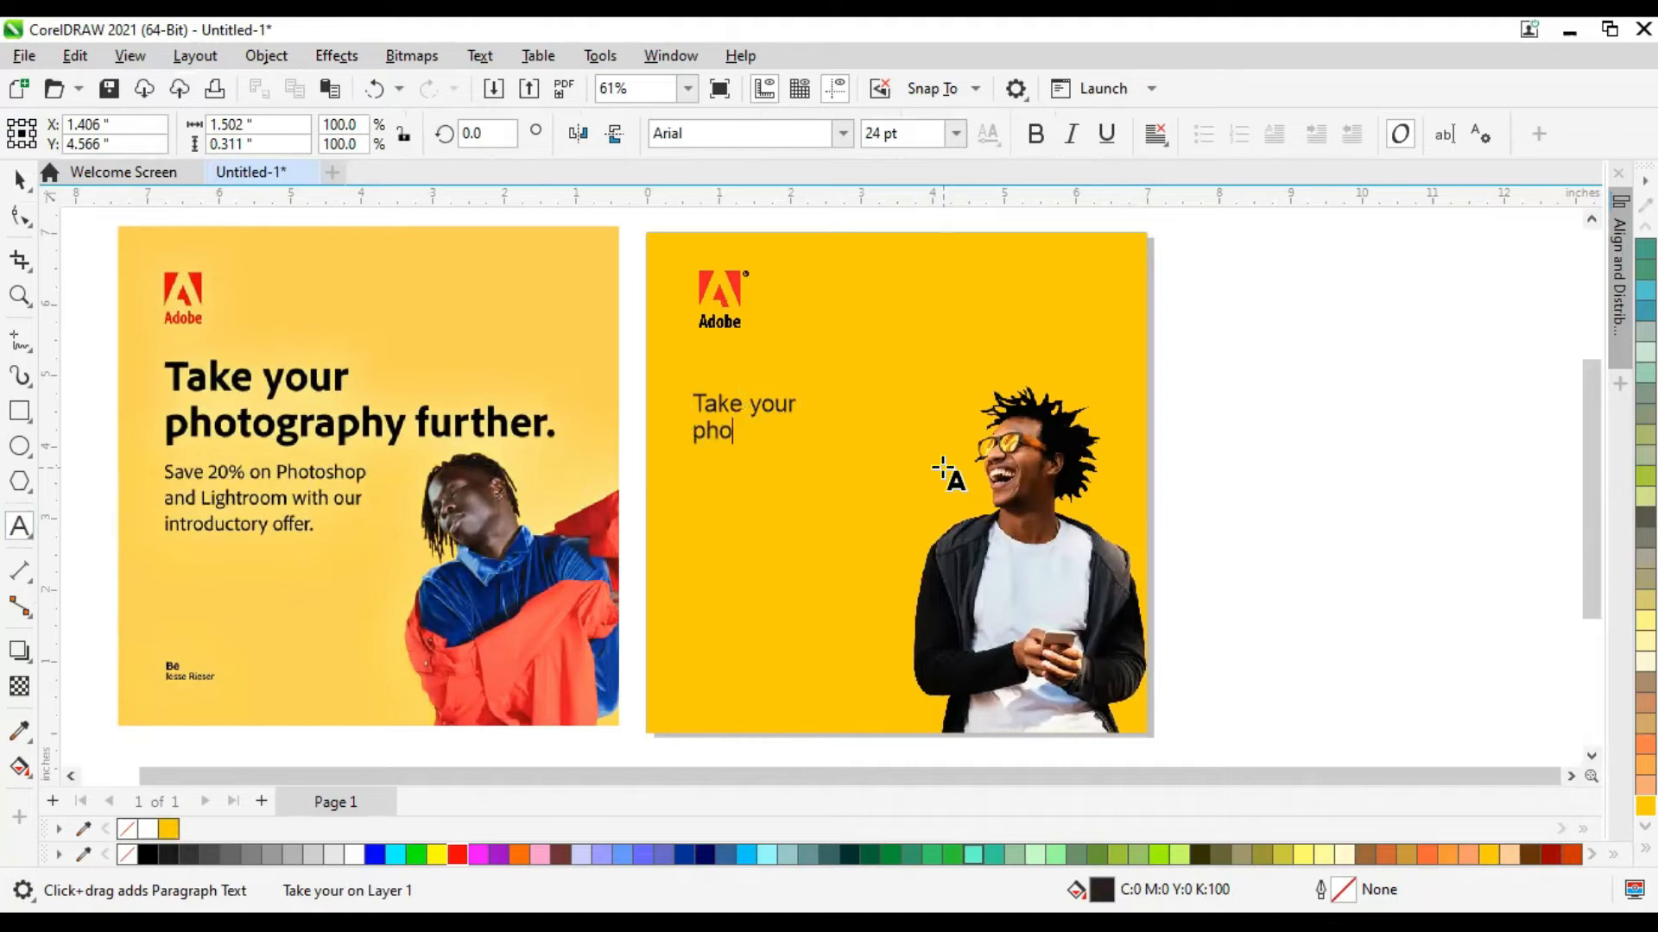
{"action": "type", "text": "tograpghy"}
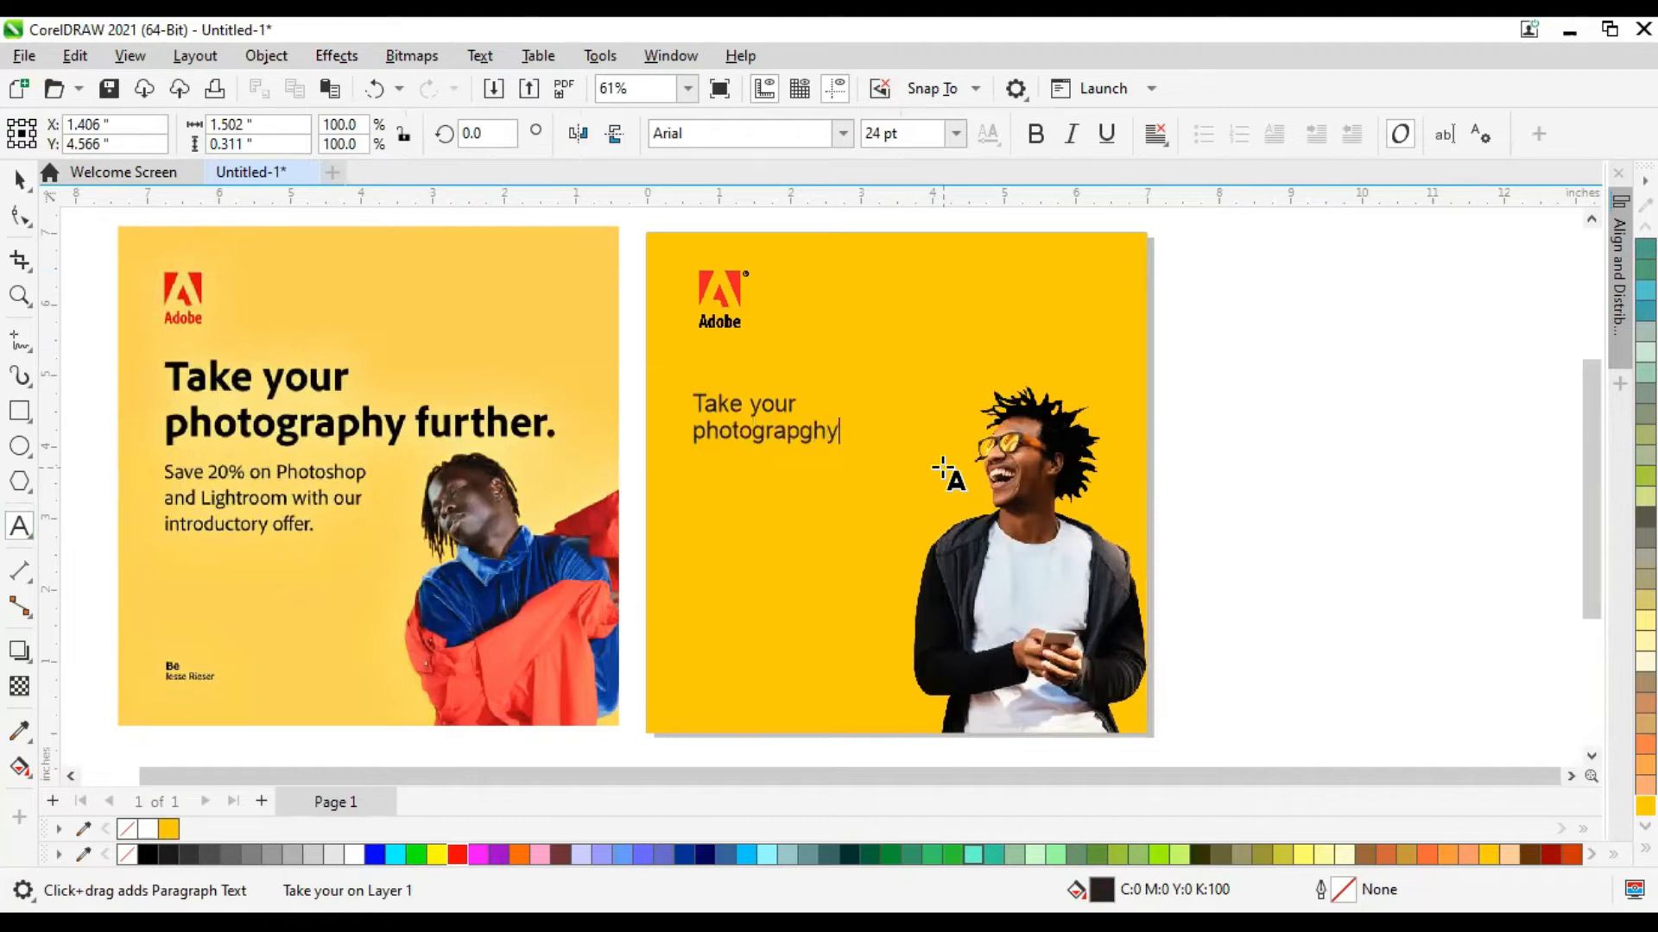
{"action": "type", "text": " further."}
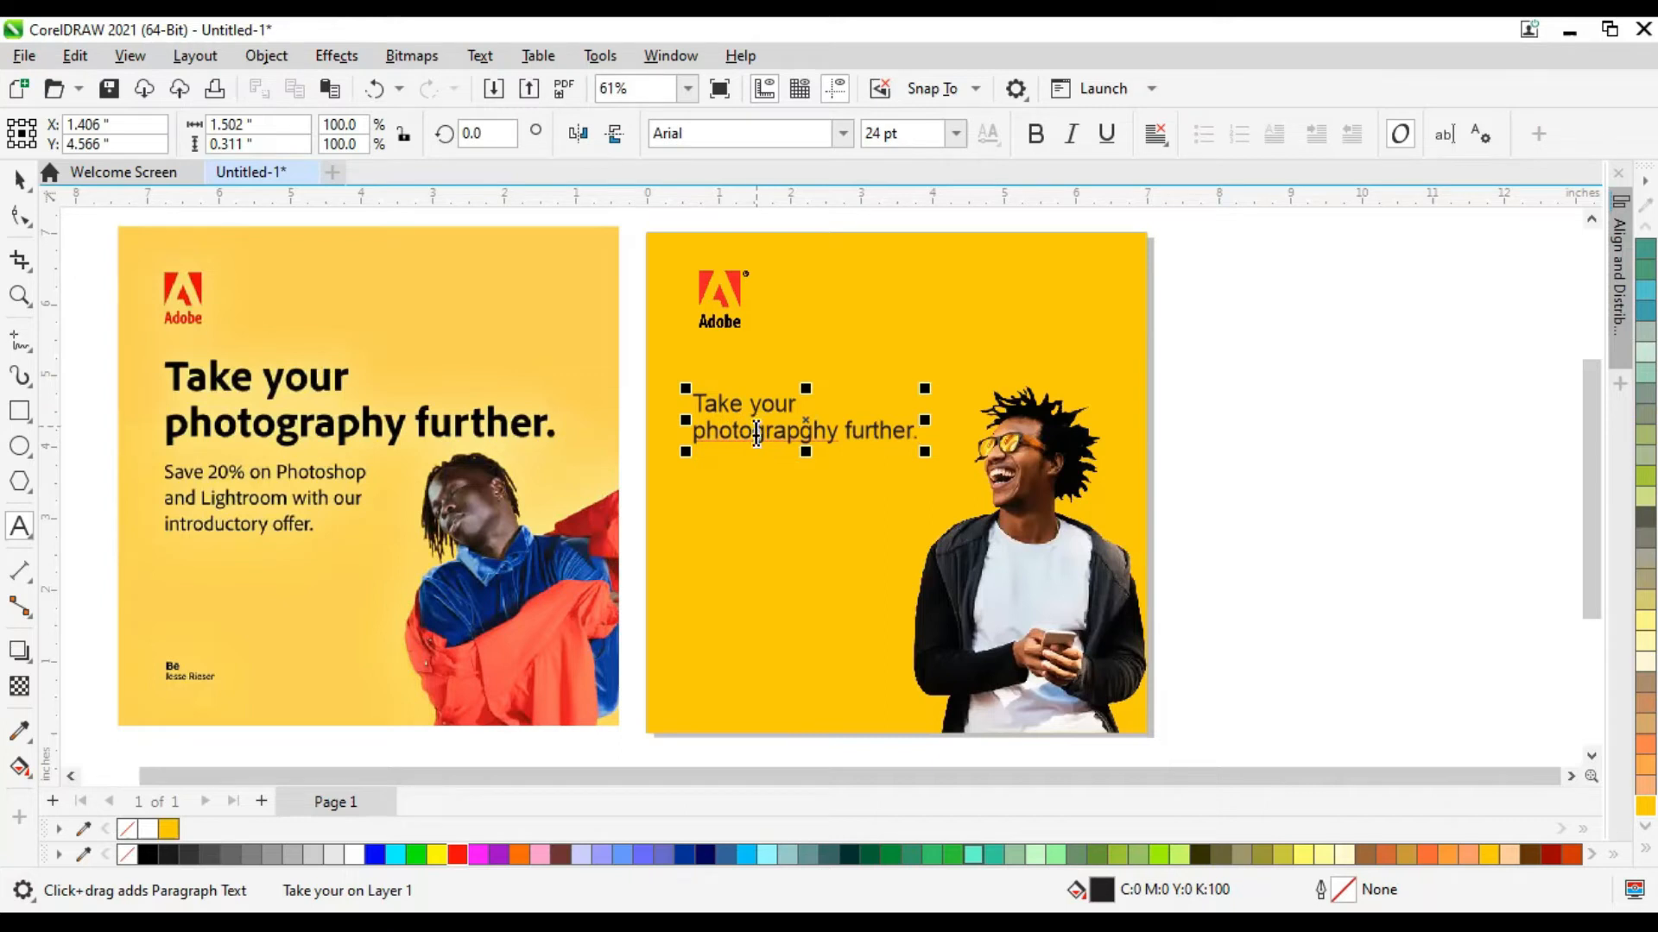
Correct the misspelled headline word to "photography" using the suggested spelling.
{"action": "scroll", "coordinate": [739, 444], "scroll_direction": "up", "scroll_amount": 5}
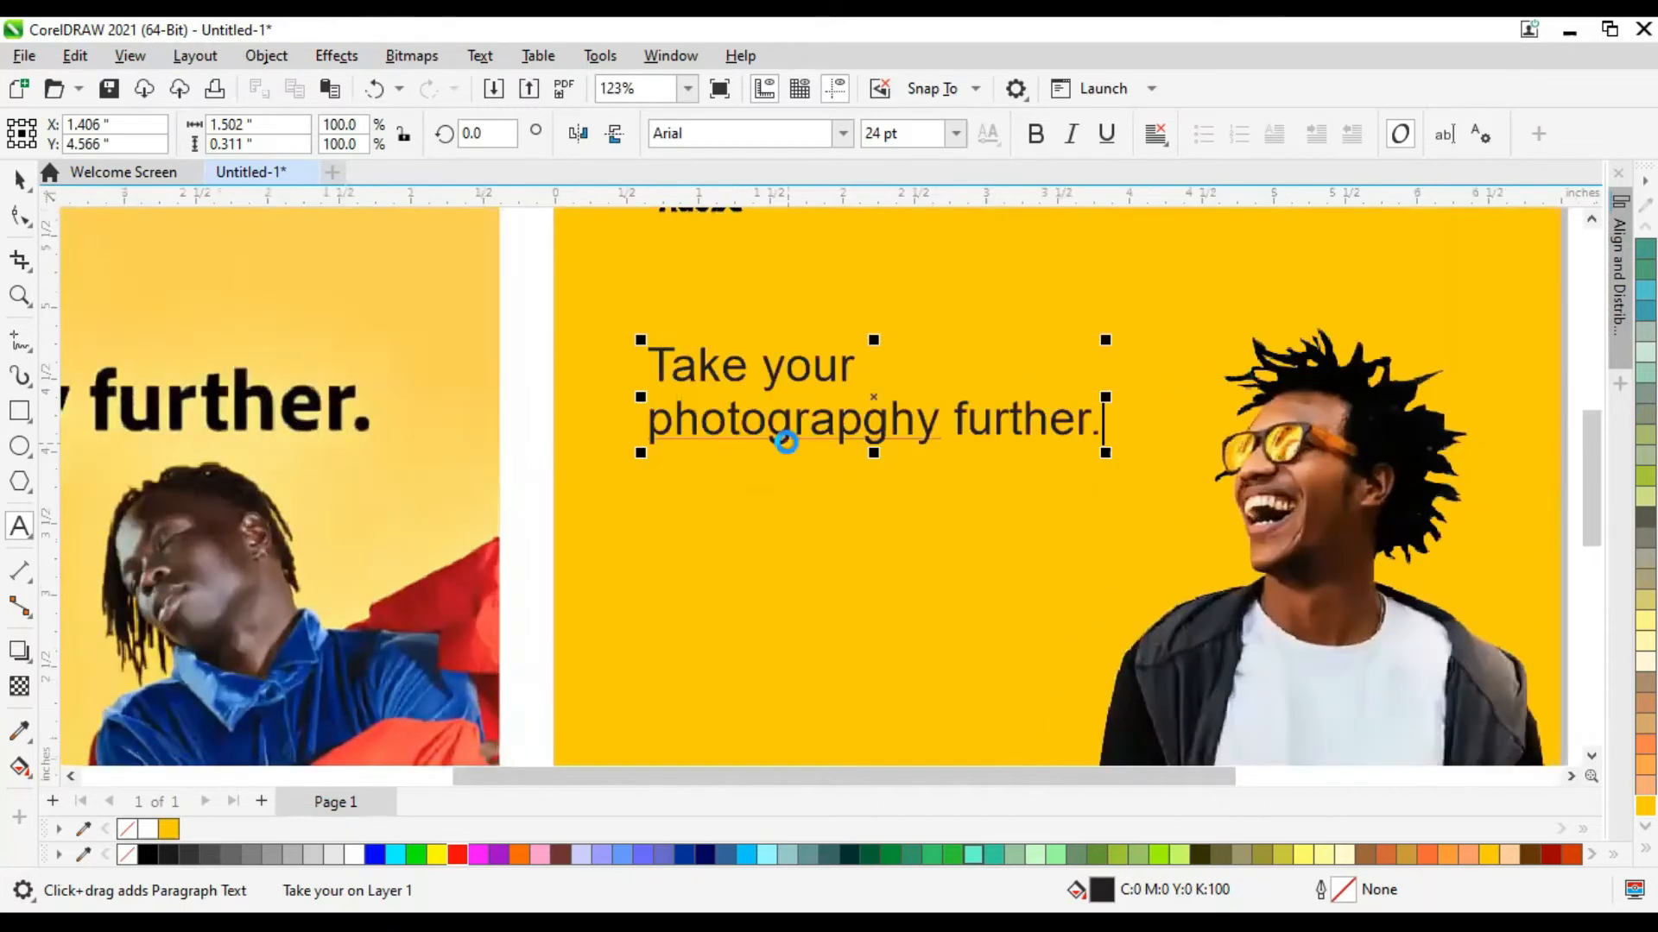
{"action": "scroll", "coordinate": [742, 442], "scroll_direction": "up", "scroll_amount": 1}
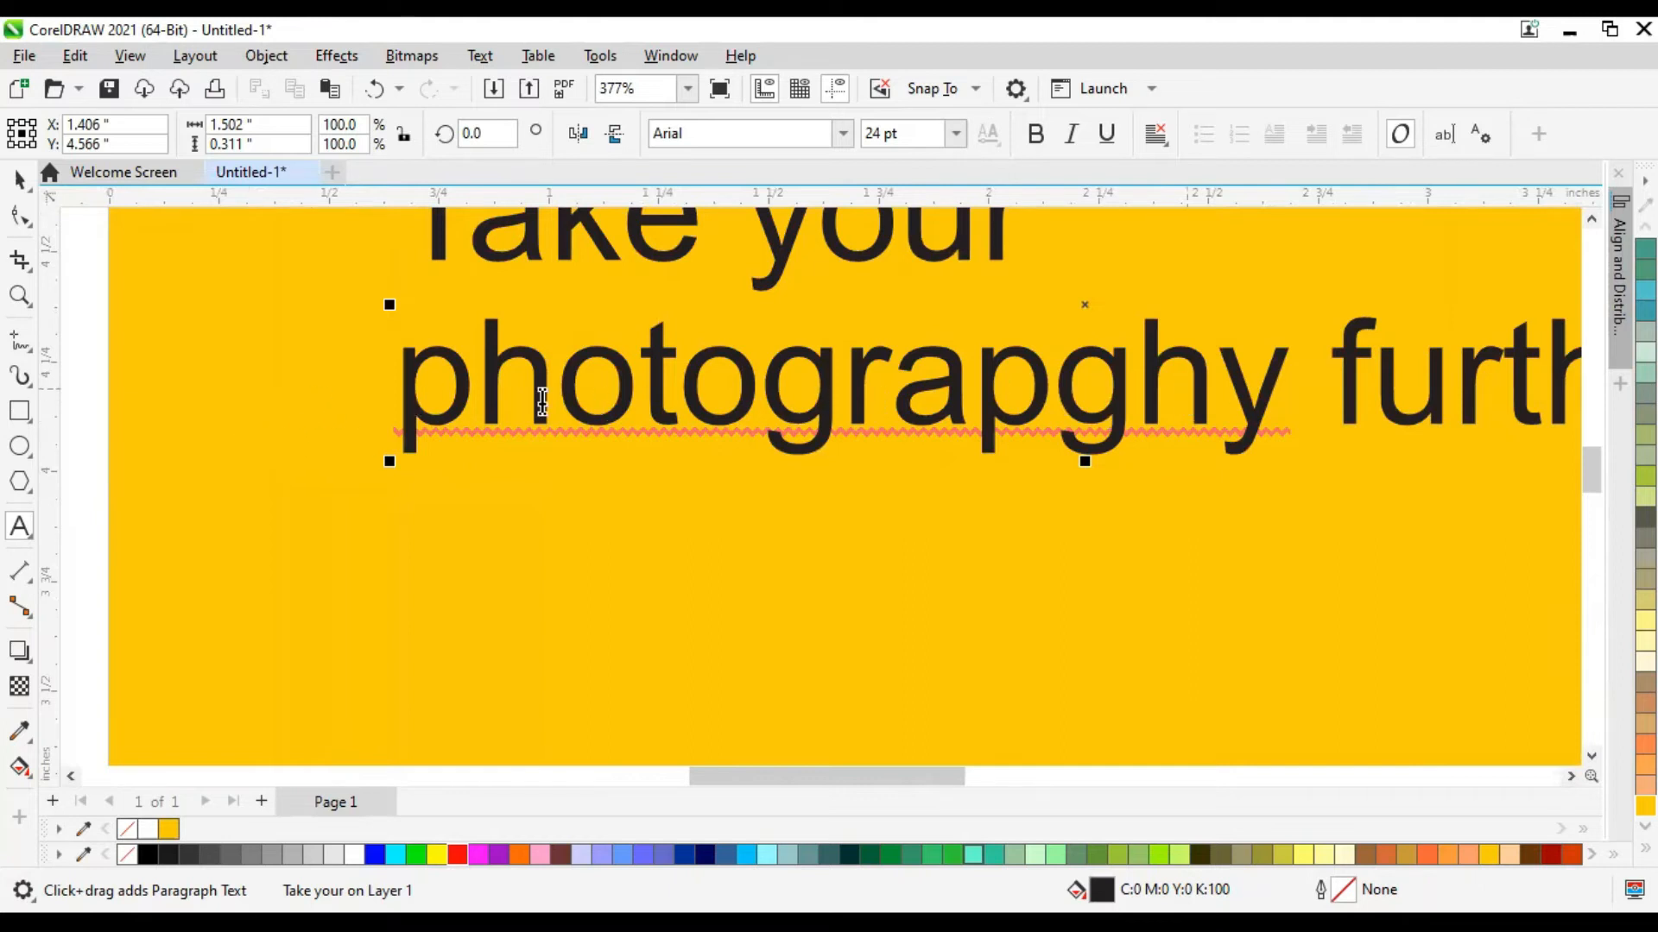
{"action": "scroll", "coordinate": [542, 402], "scroll_direction": "down", "scroll_amount": 1}
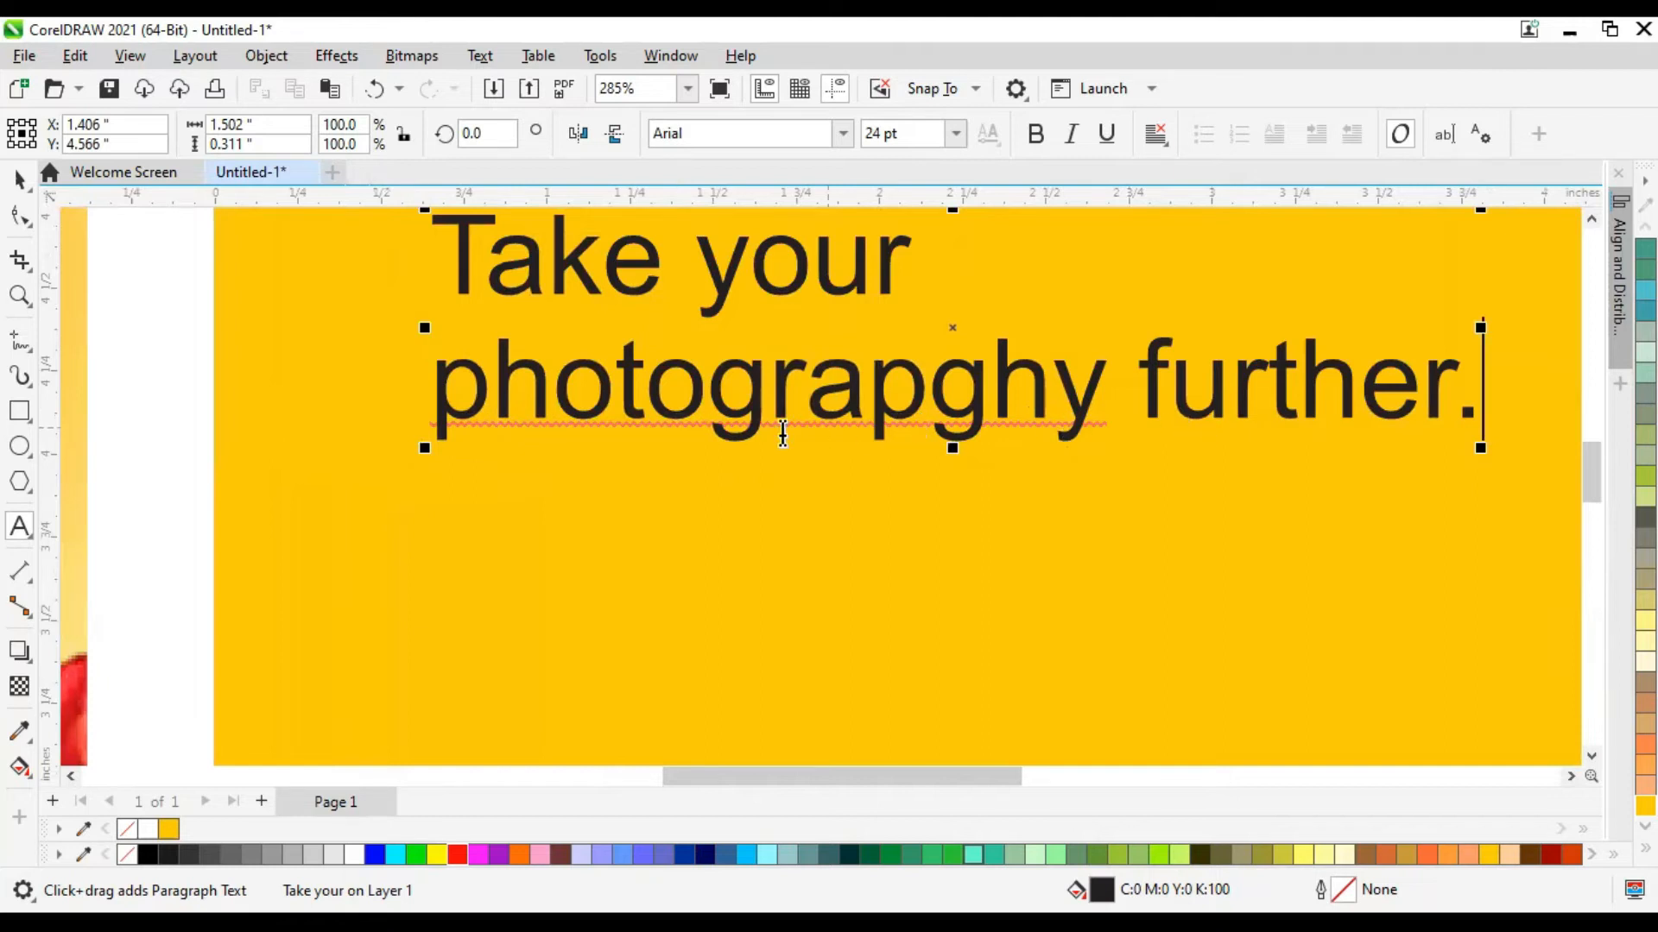
{"action": "left_click", "coordinate": [715, 414]}
{"action": "right_click", "coordinate": [714, 413]}
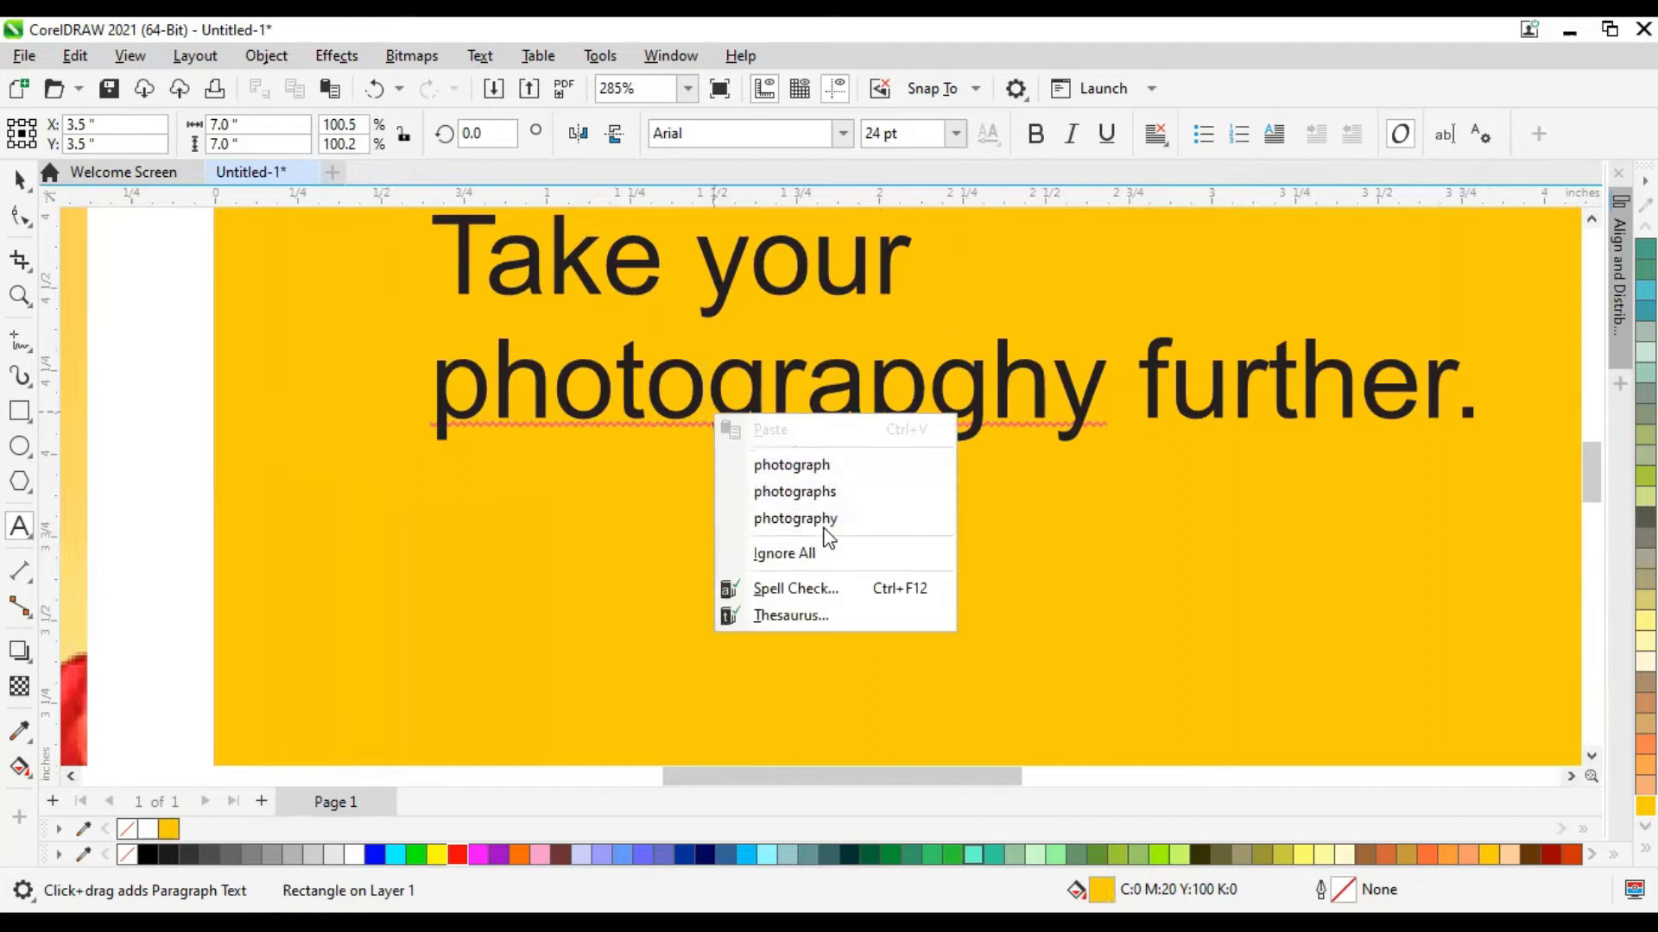
{"action": "left_click", "coordinate": [828, 522]}
Enlarge the headline proportionally from its lower-right corner to about 3.65 × 0.84 inches.
{"action": "left_click", "coordinate": [21, 179]}
{"action": "scroll", "coordinate": [676, 359], "scroll_direction": "down", "scroll_amount": 4}
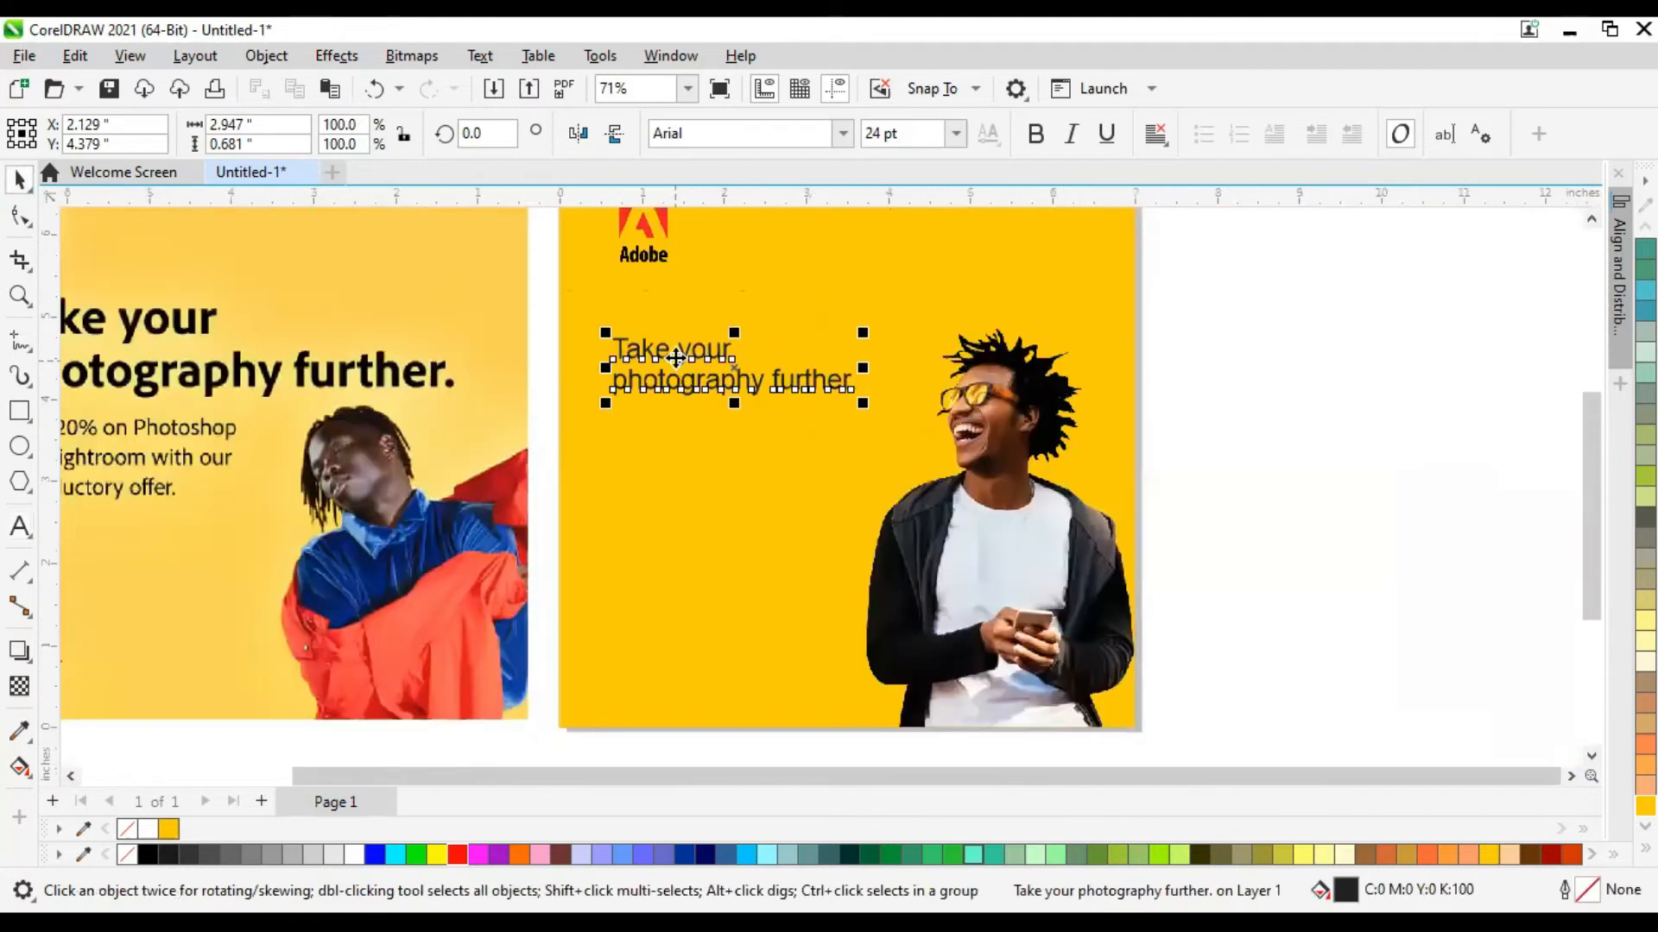
{"action": "scroll", "coordinate": [676, 358], "scroll_direction": "down", "scroll_amount": 1}
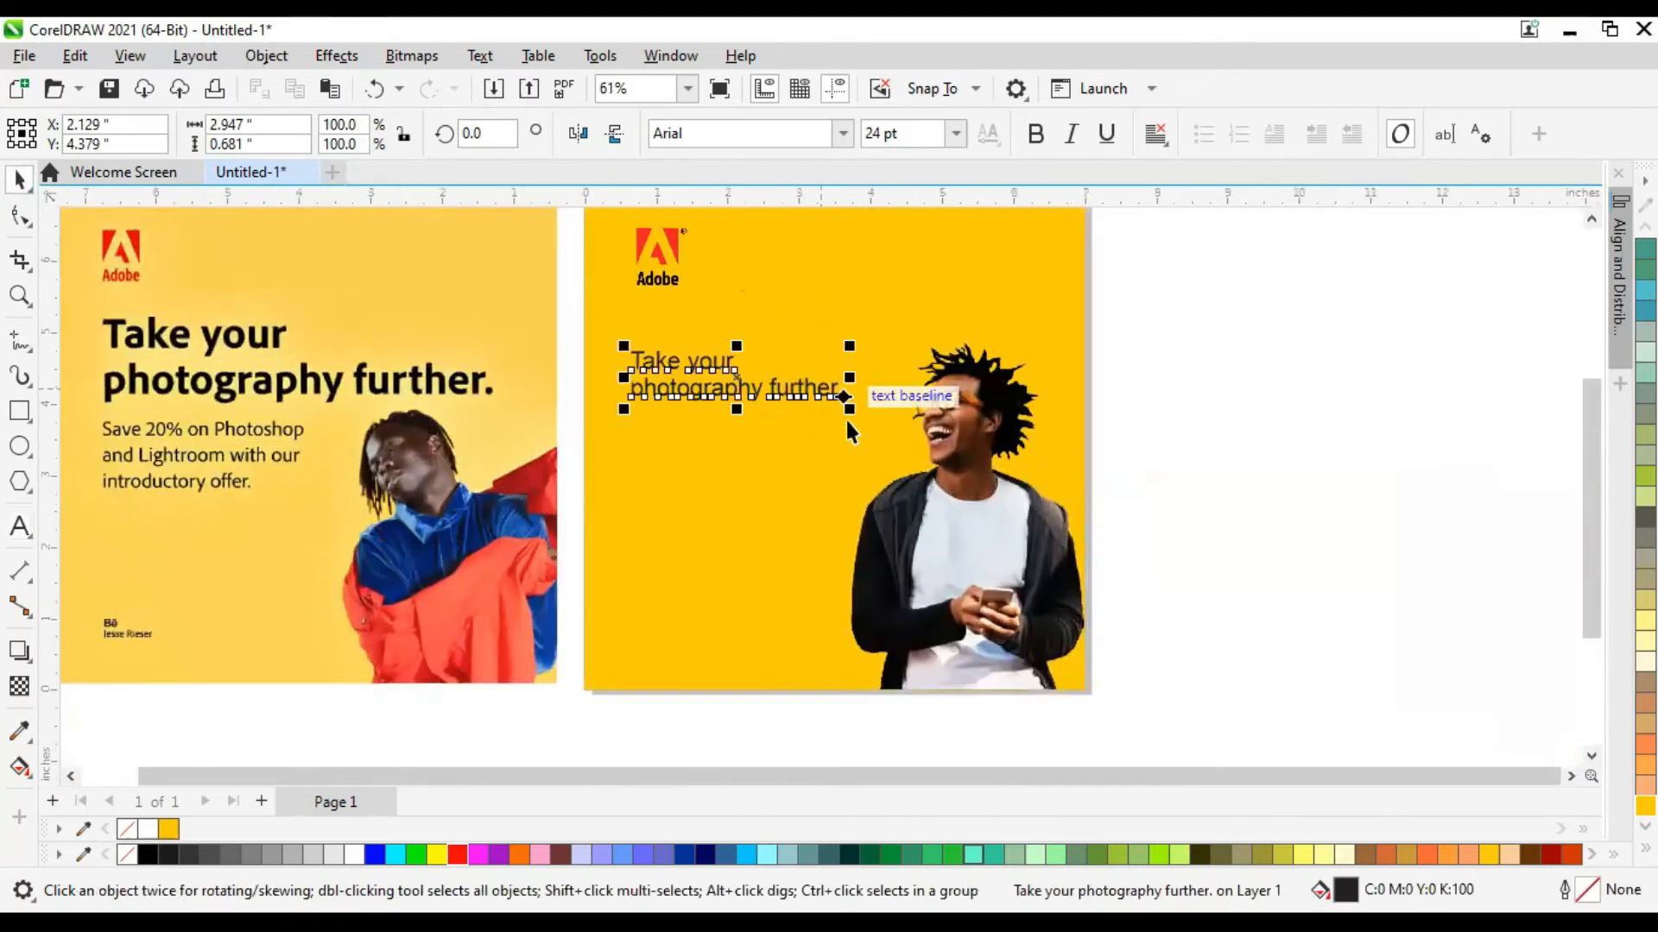
{"action": "left_click_drag", "start_coordinate": [858, 413], "coordinate": [899, 427]}
Scale the man's photo down proportionally from its upper-left corner to 56.3 percent, about 2.66 × 3.95 inches.
{"action": "left_click", "coordinate": [953, 432]}
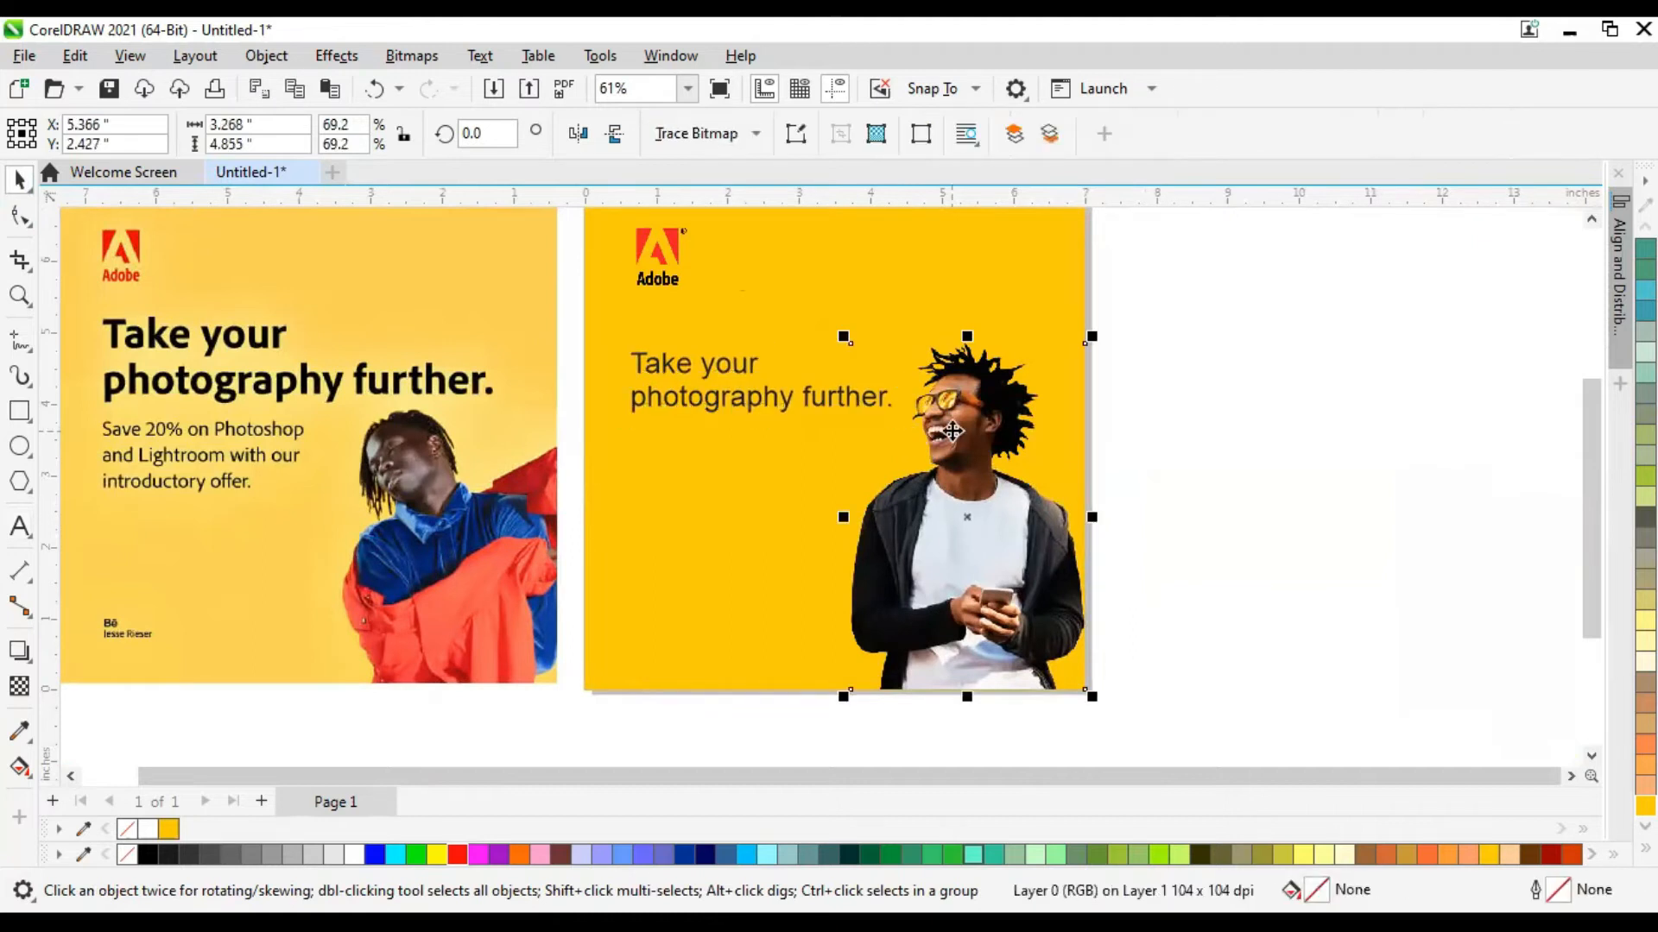
{"action": "left_click_drag", "start_coordinate": [844, 337], "coordinate": [886, 401]}
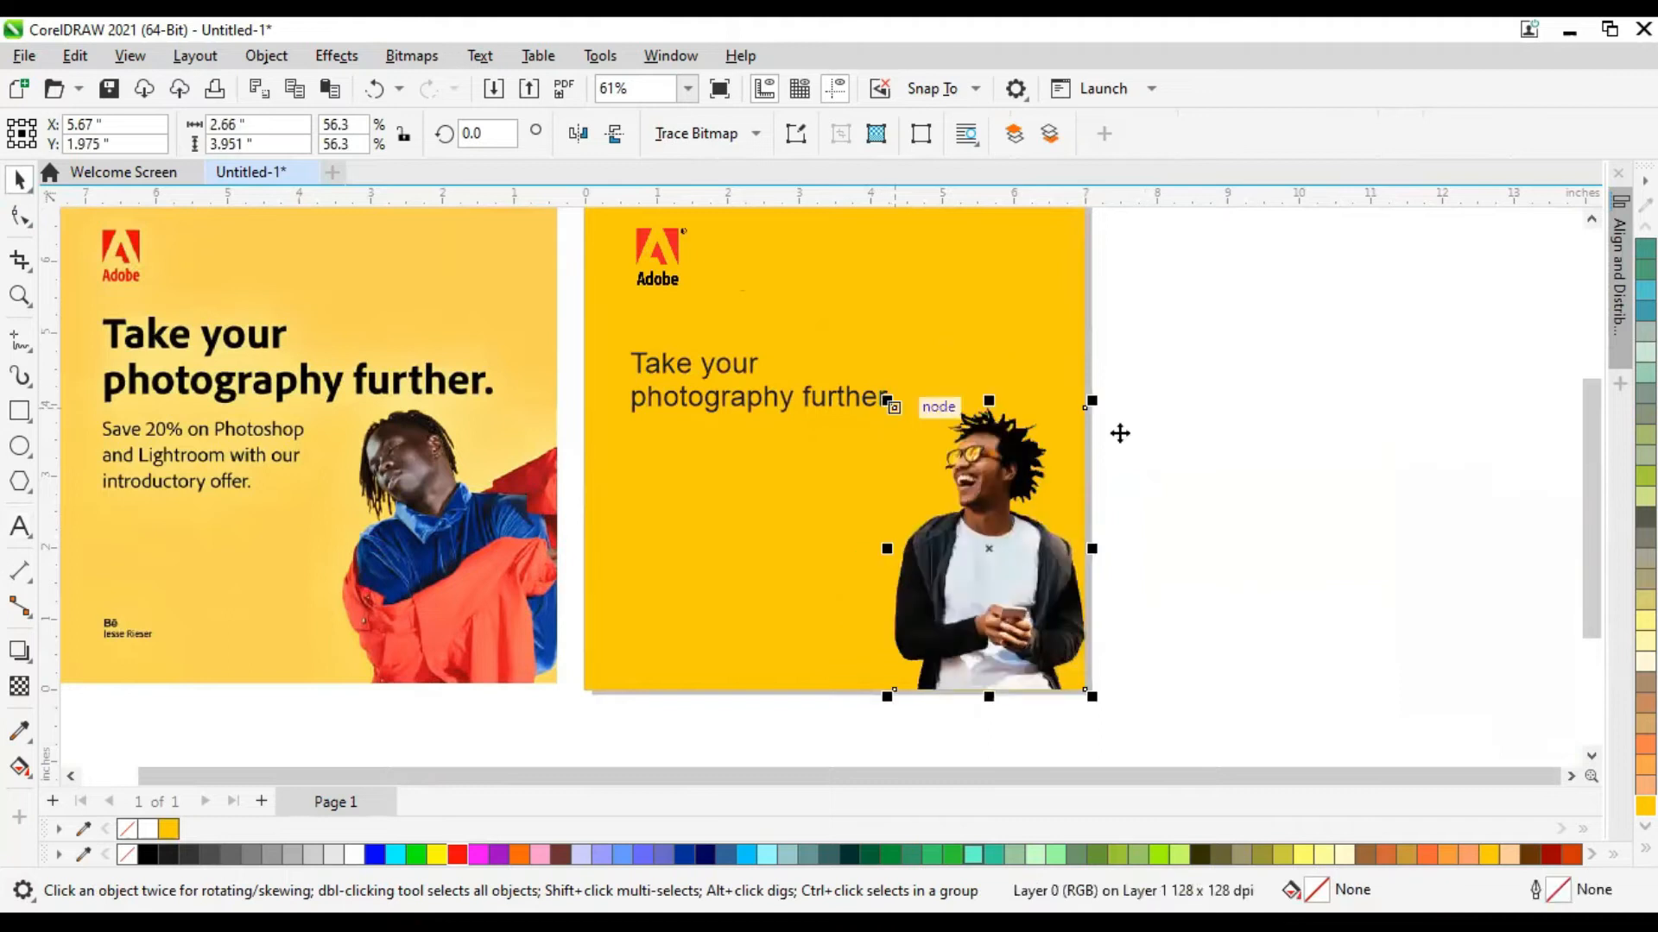
Move the headline up about 0.25 inch, closer to the Adobe logo.
{"action": "left_click", "coordinate": [690, 391]}
{"action": "left_click", "coordinate": [687, 354]}
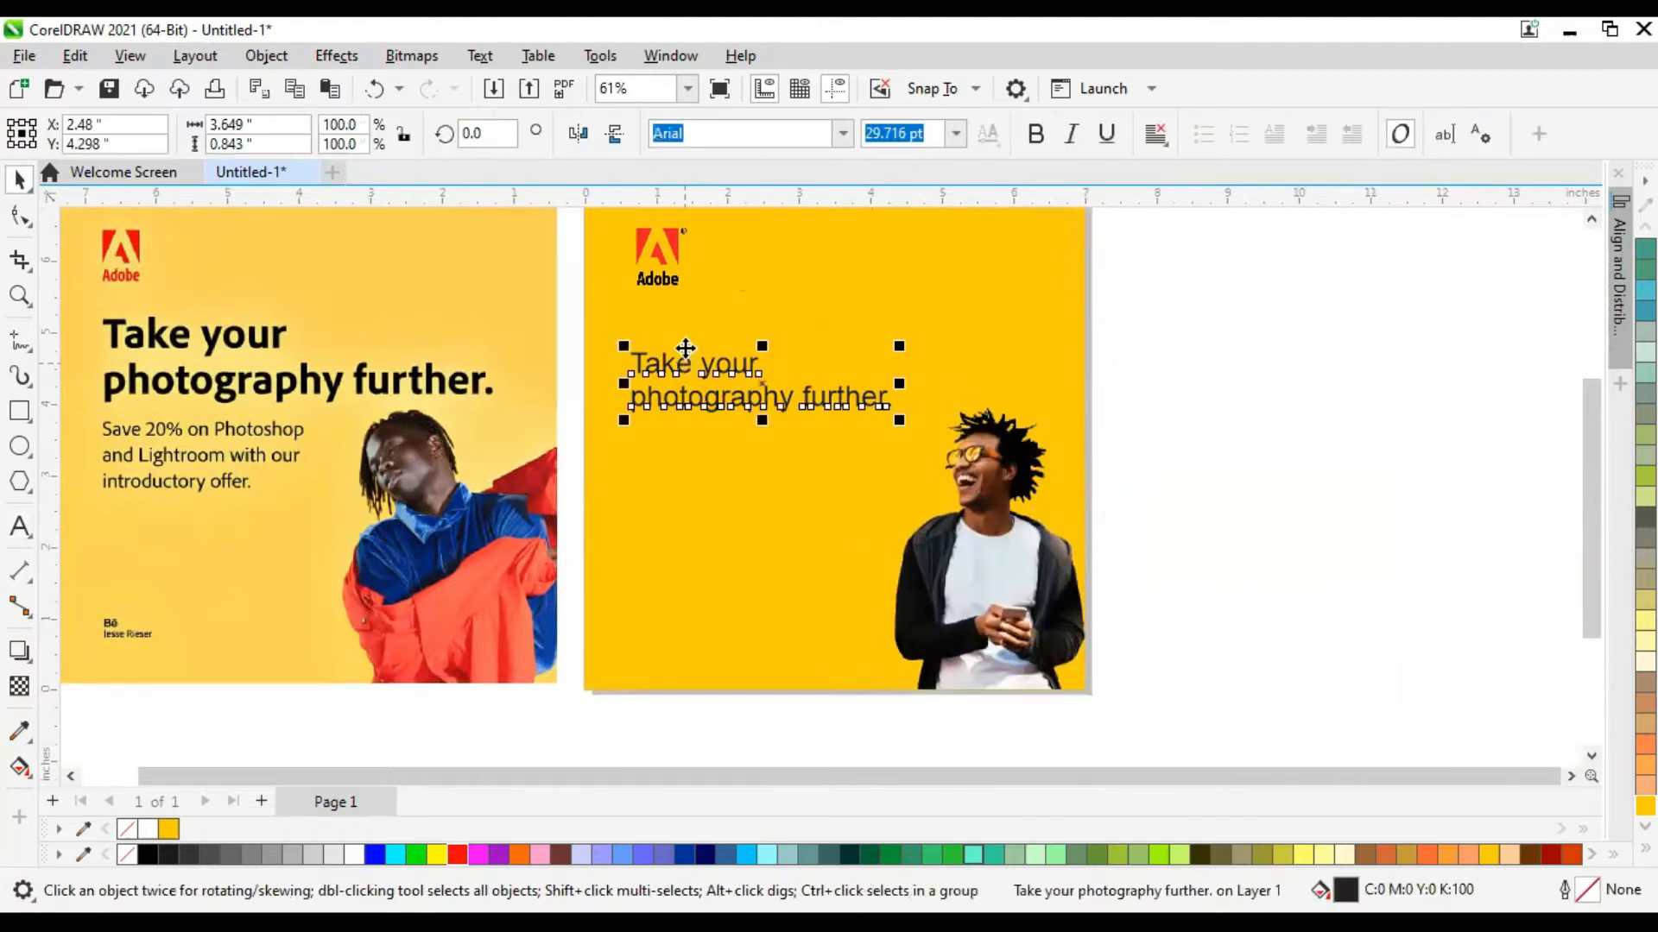
{"action": "left_click_drag", "start_coordinate": [685, 348], "coordinate": [684, 330]}
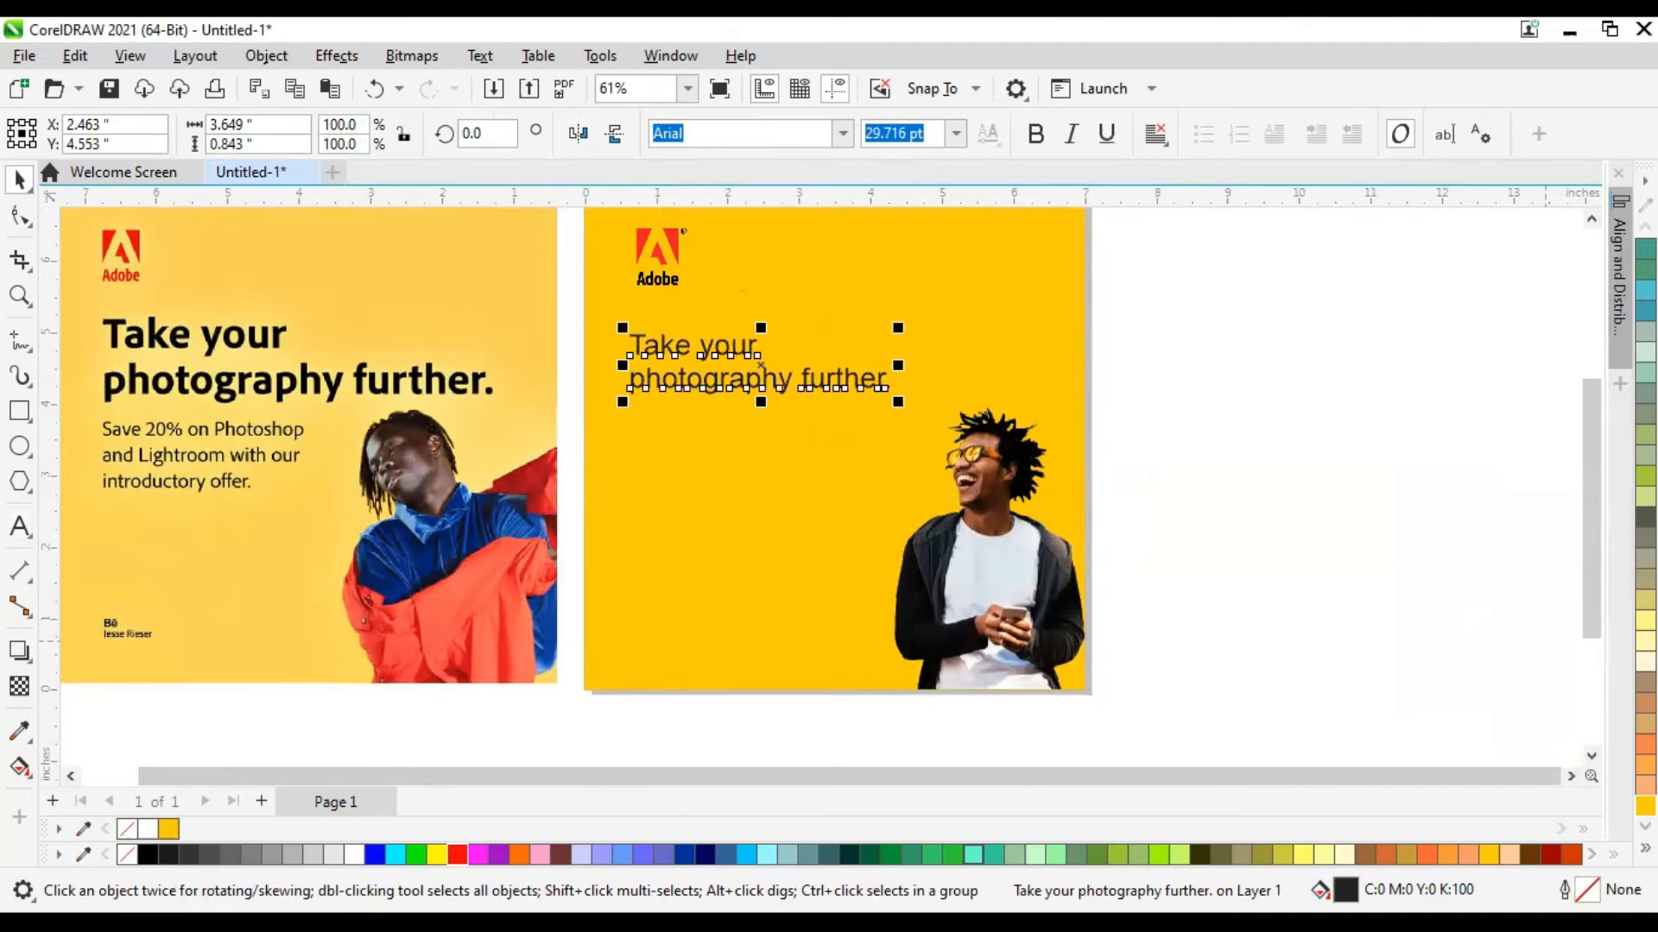
Fill the headline with black C:100 M:100 Y:100 K:100 and set its font to Recoleta Bold.
{"action": "left_click", "coordinate": [1645, 848]}
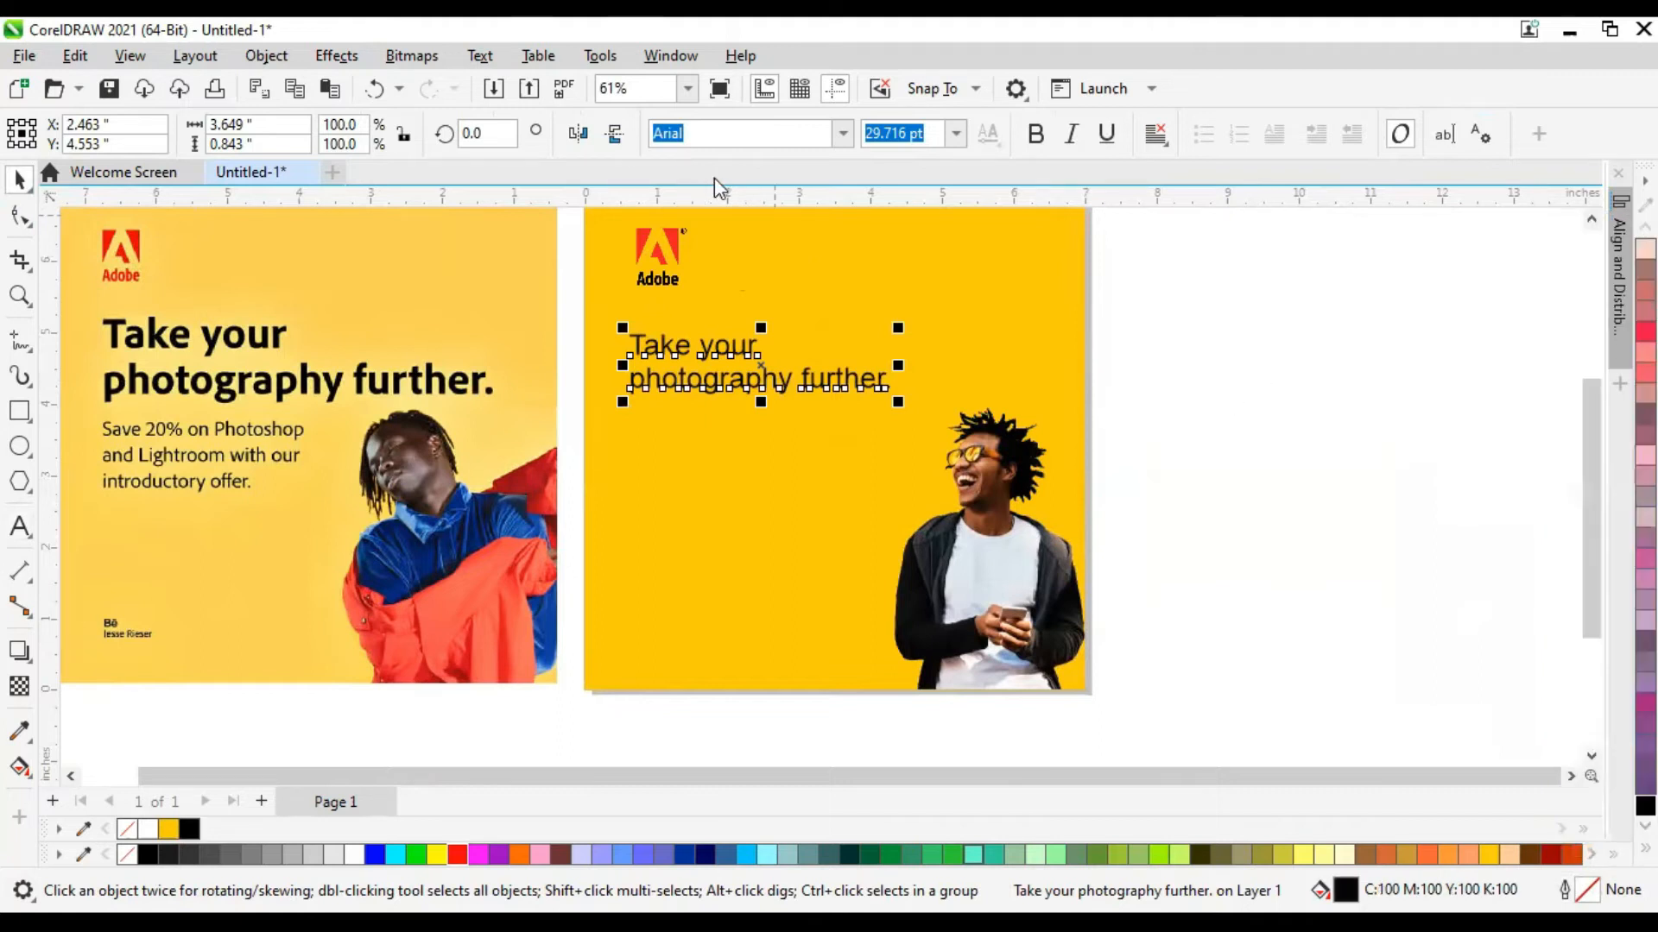
{"action": "left_click", "coordinate": [842, 142]}
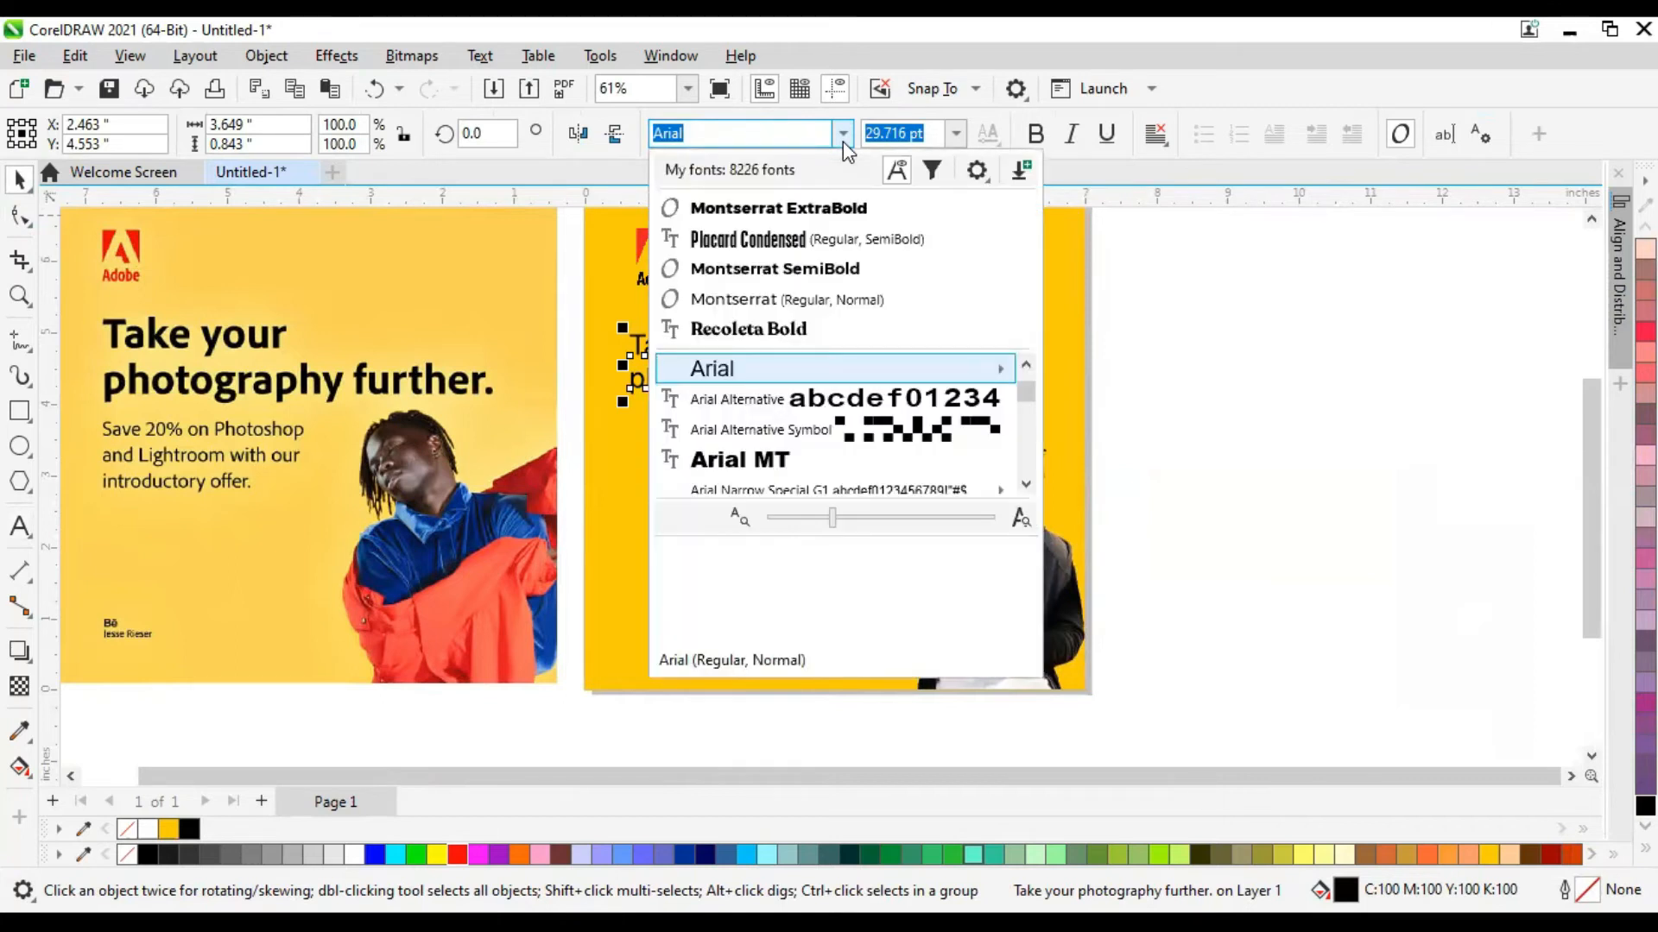
{"action": "left_click", "coordinate": [784, 332]}
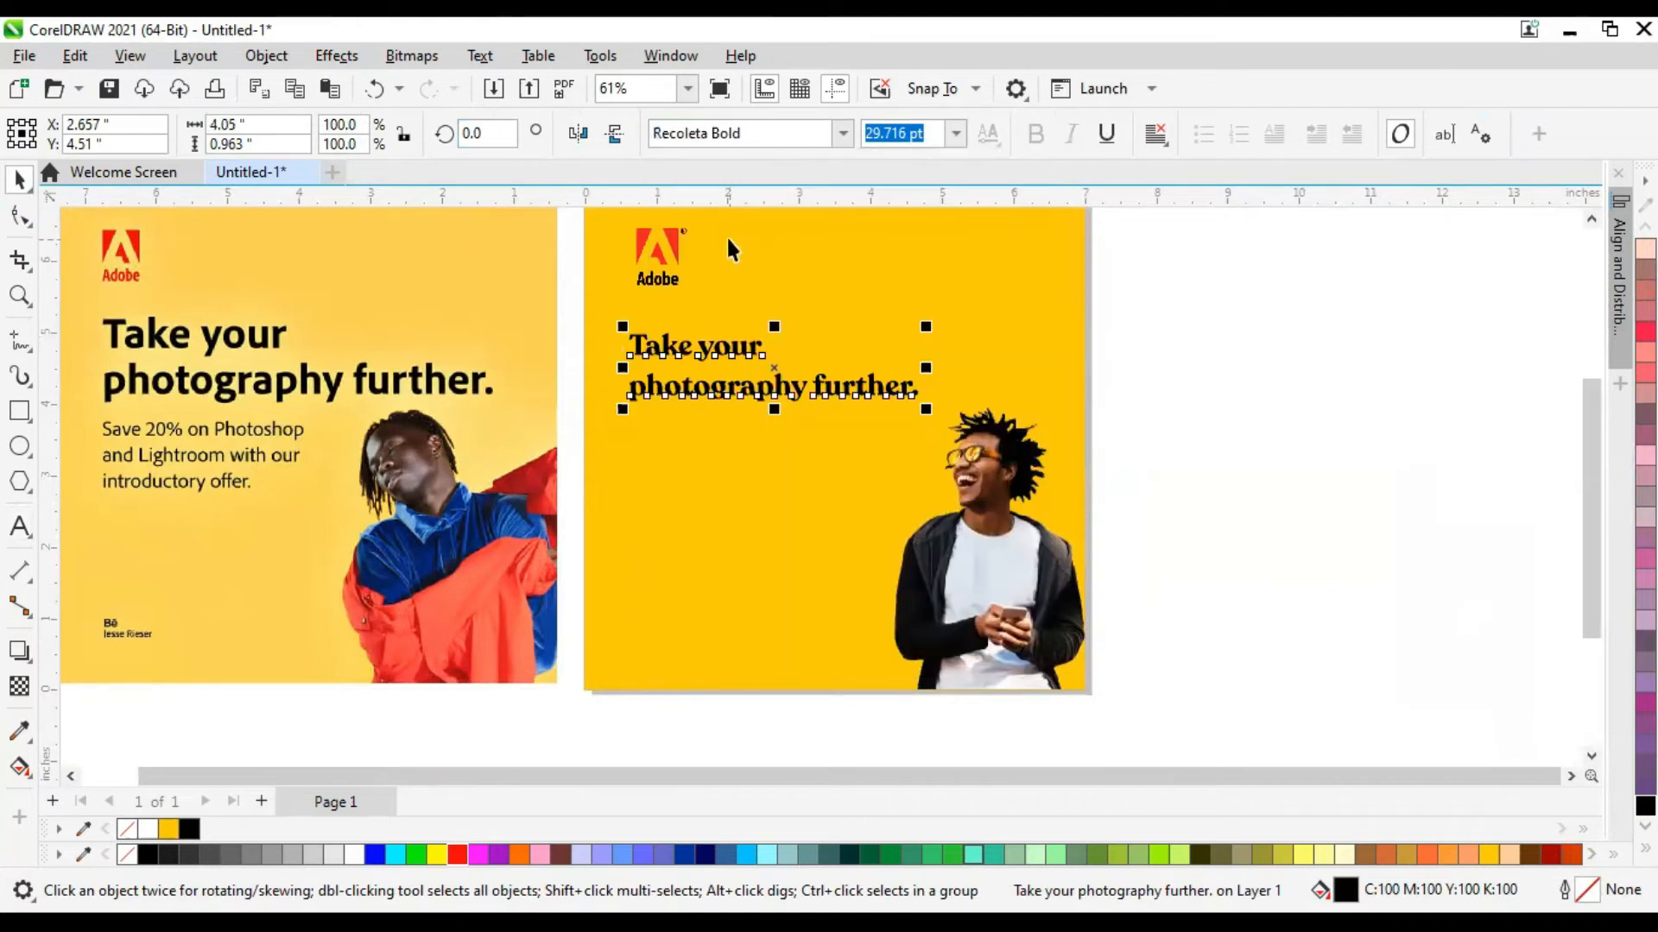
Enlarge the headline proportionally from its lower-right corner to about 42 pt, about 5.74 × 1.37 inches.
{"action": "scroll", "coordinate": [721, 259], "scroll_direction": "up", "scroll_amount": 2}
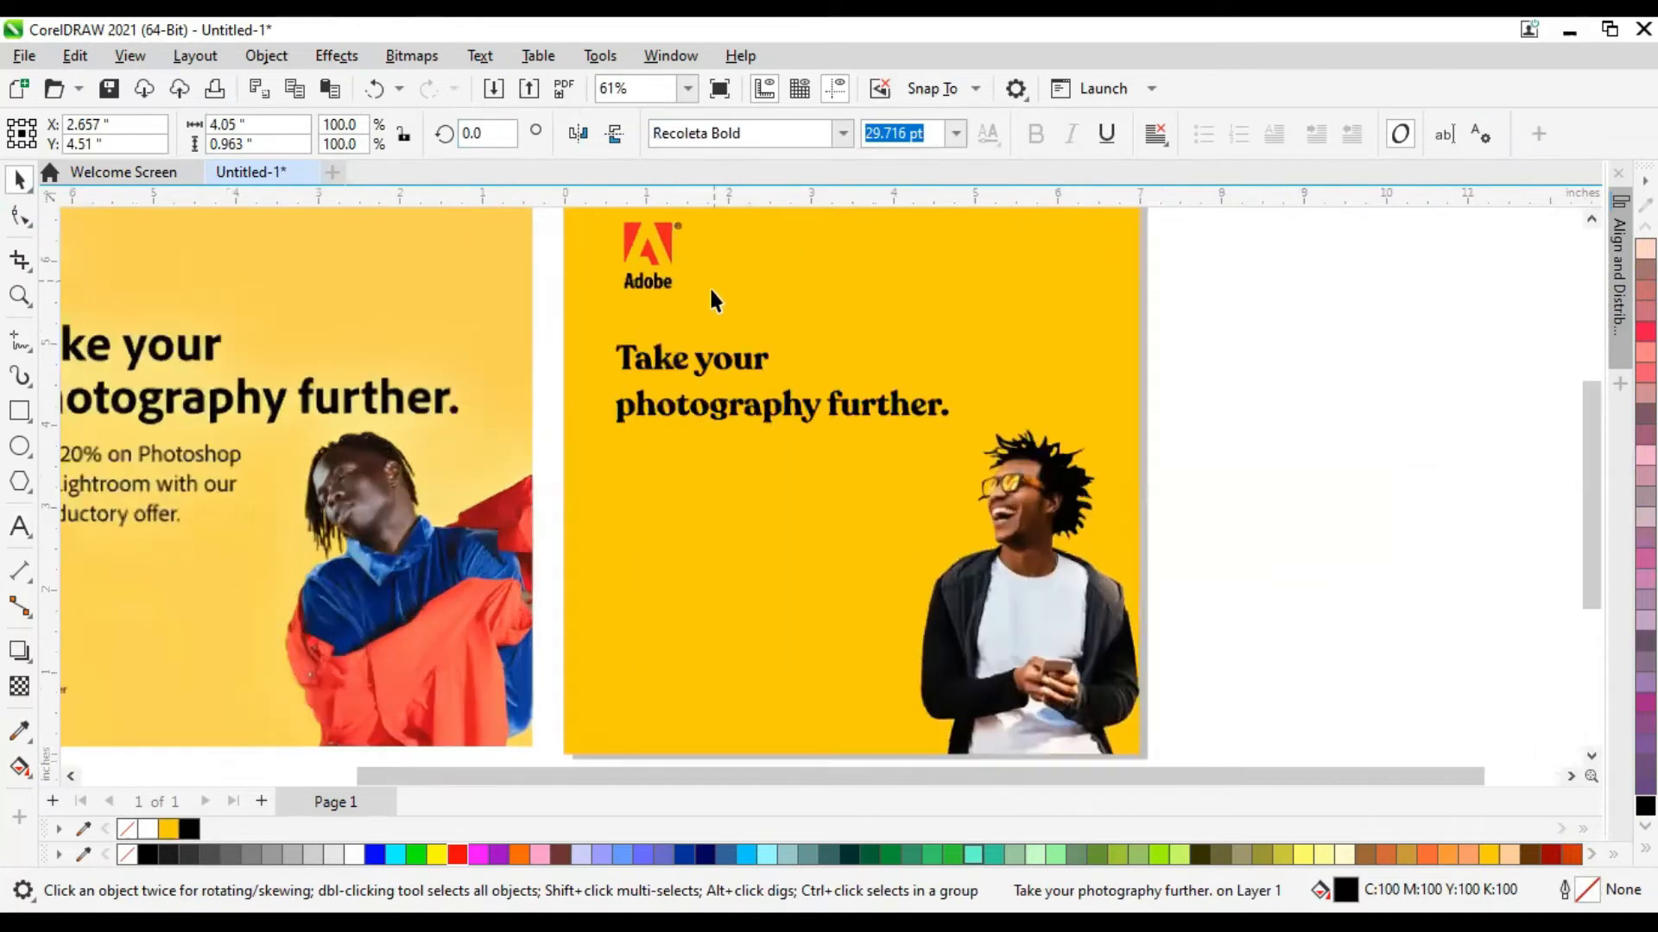
{"action": "scroll", "coordinate": [780, 473], "scroll_direction": "down", "scroll_amount": 2}
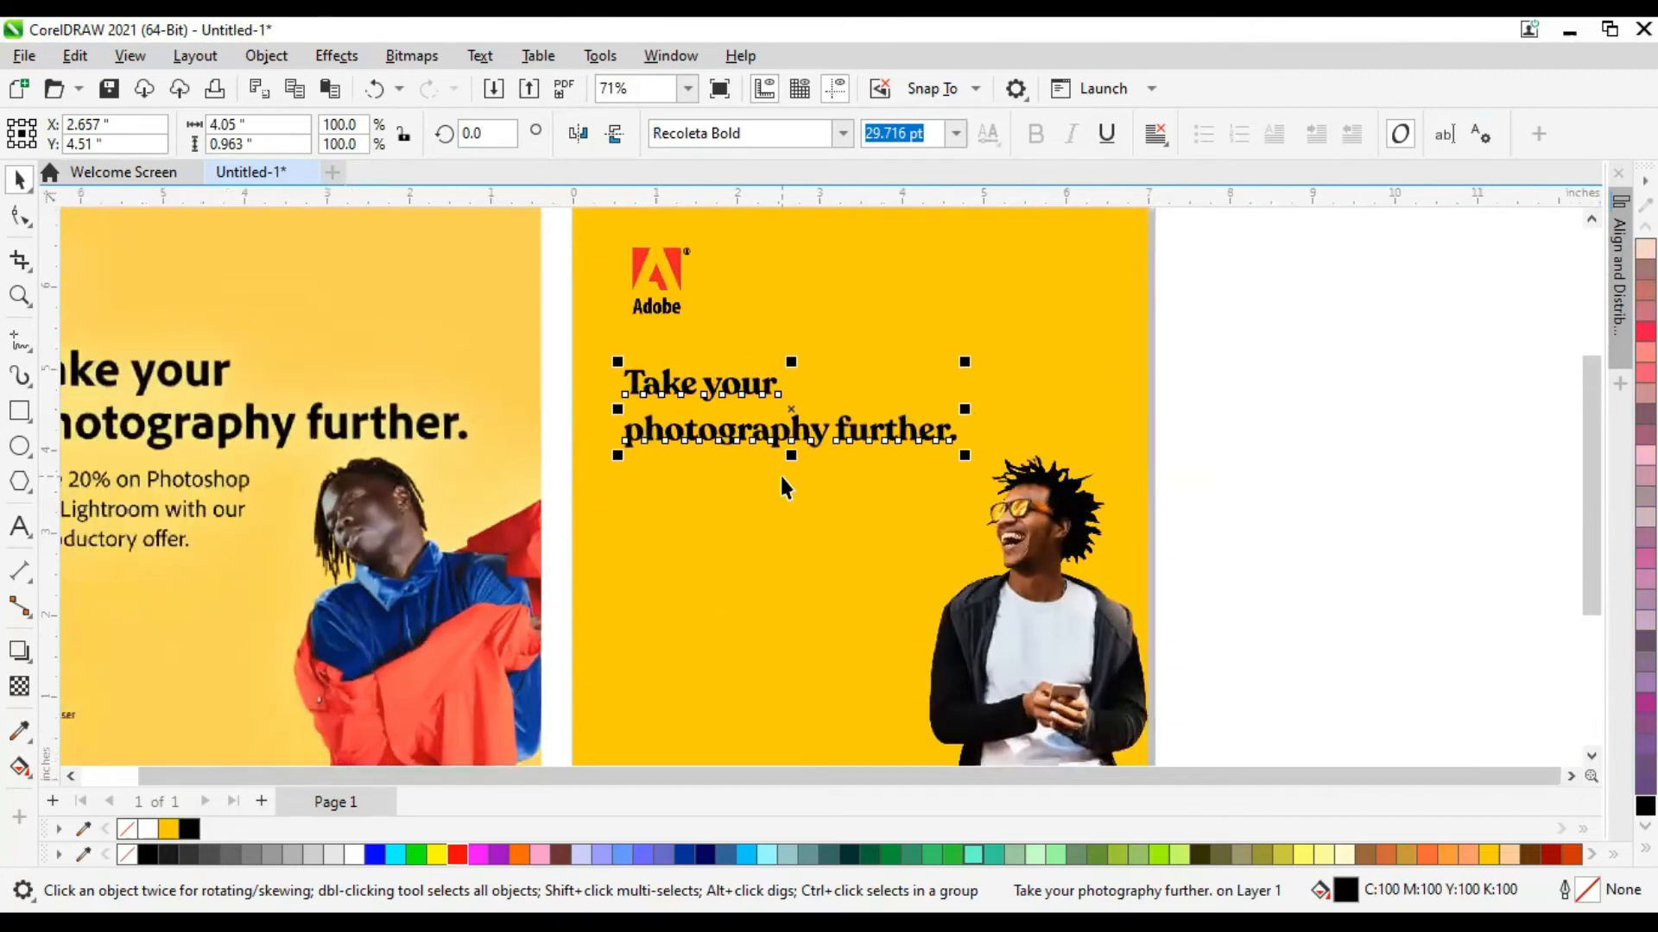
{"action": "left_click_drag", "start_coordinate": [941, 464], "coordinate": [1070, 492]}
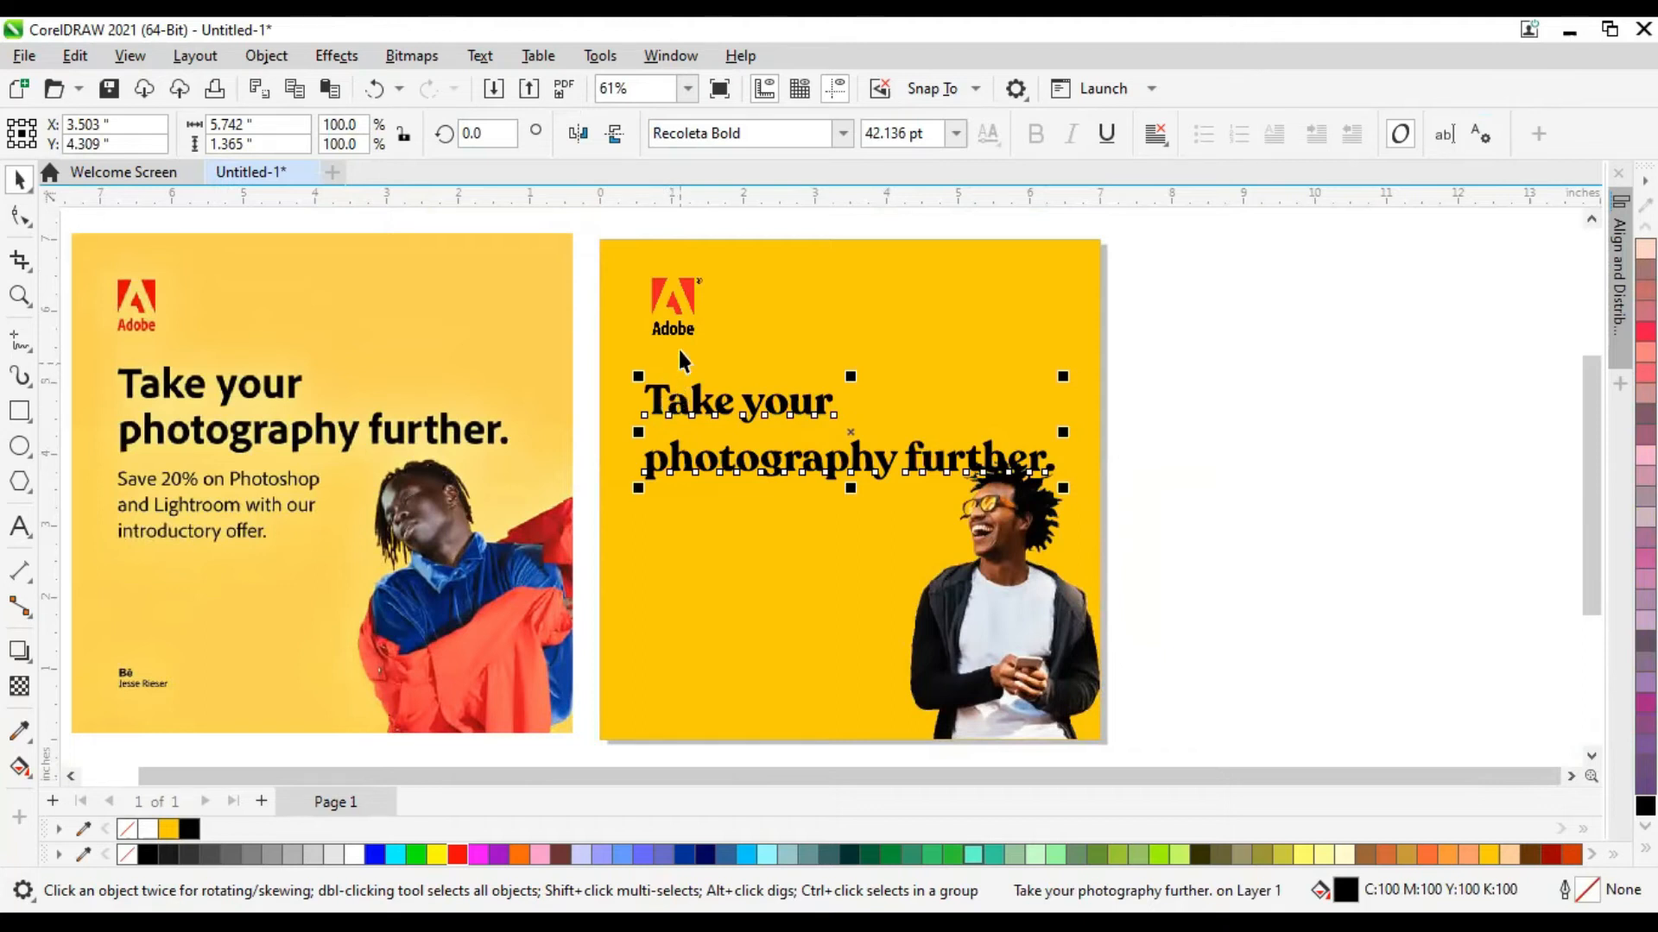
Align the headline's left edge with the left edge of the Adobe logo.
{"action": "left_click", "coordinate": [670, 302], "text": "shift"}
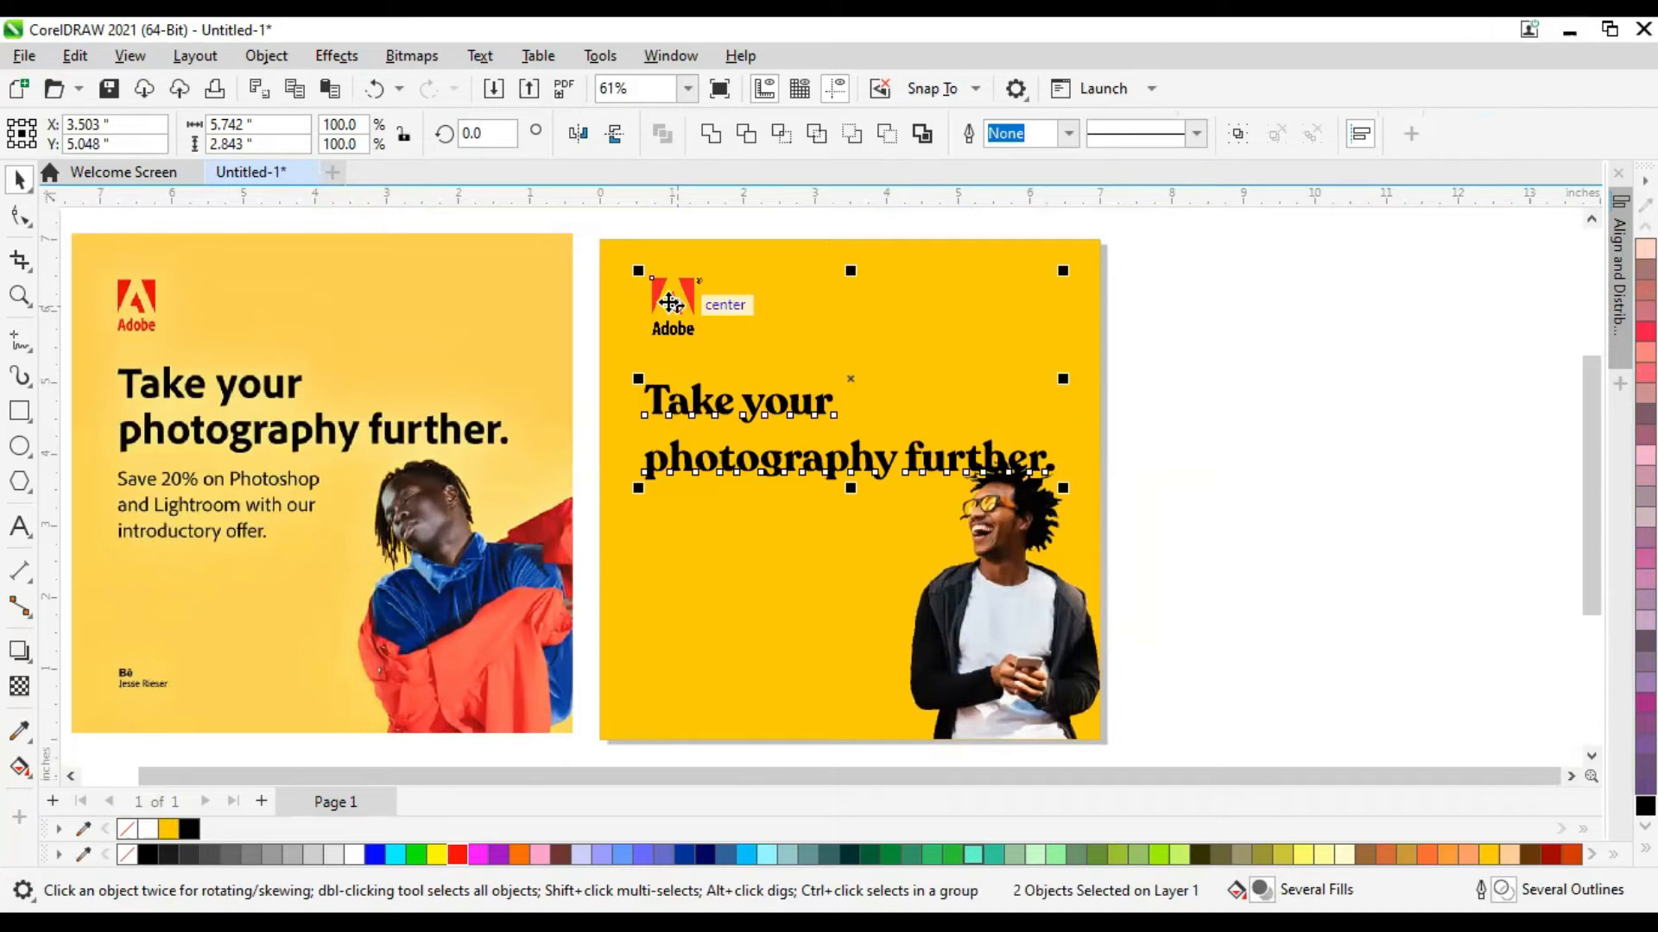
{"action": "key", "text": "l"}
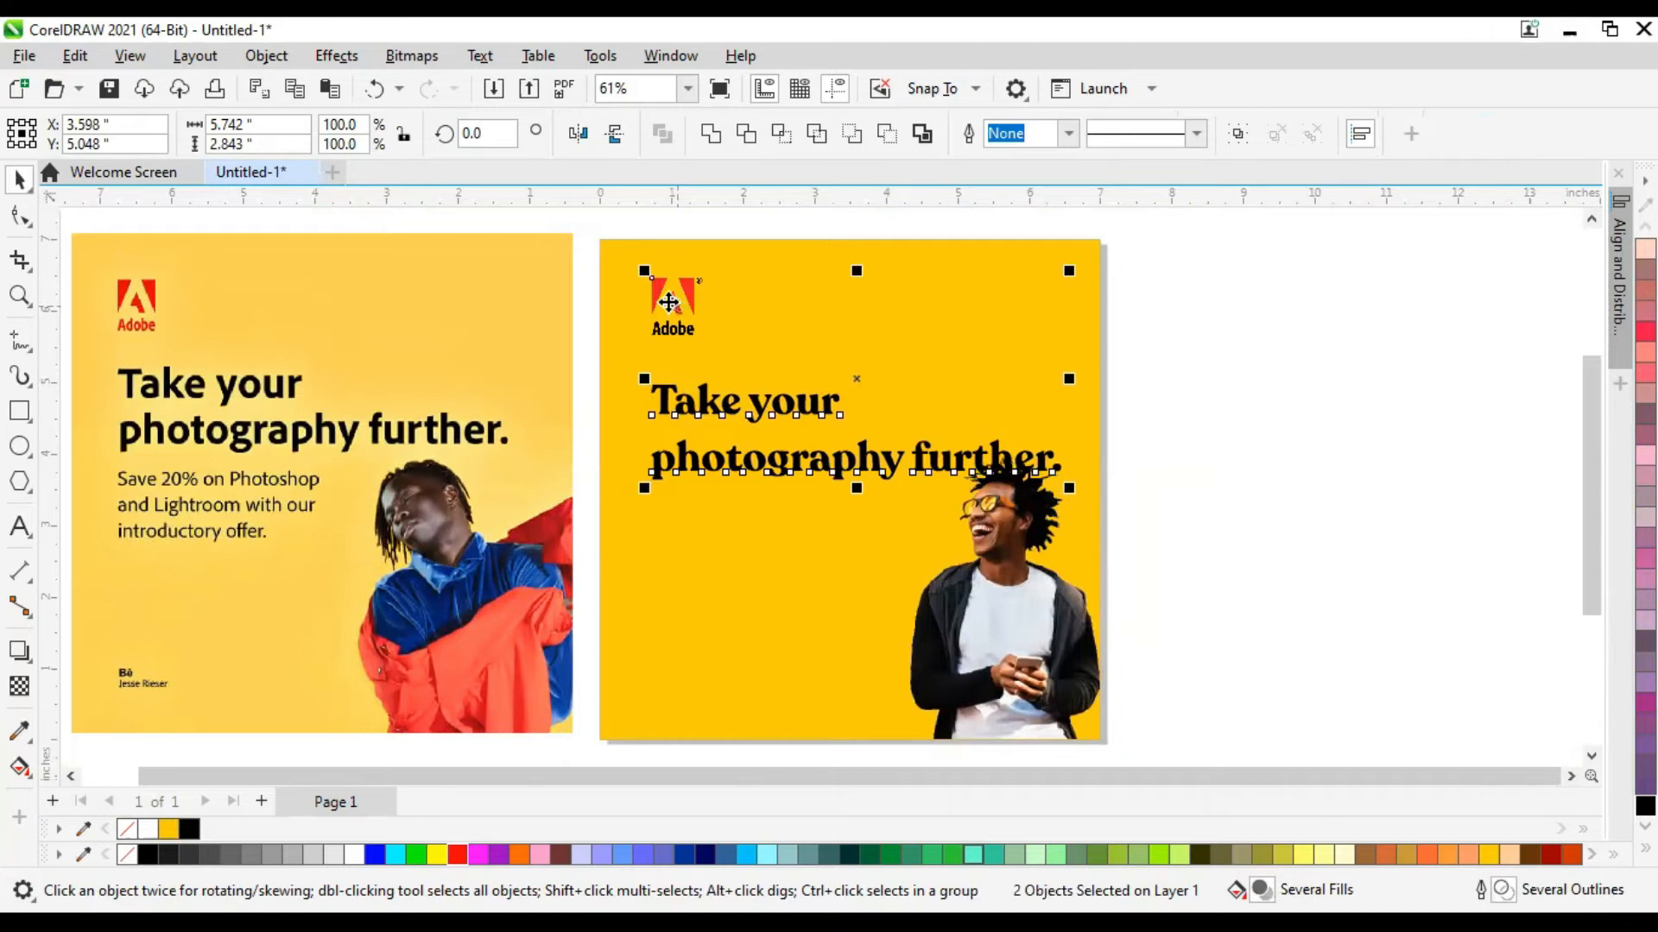
{"action": "left_click", "coordinate": [266, 57]}
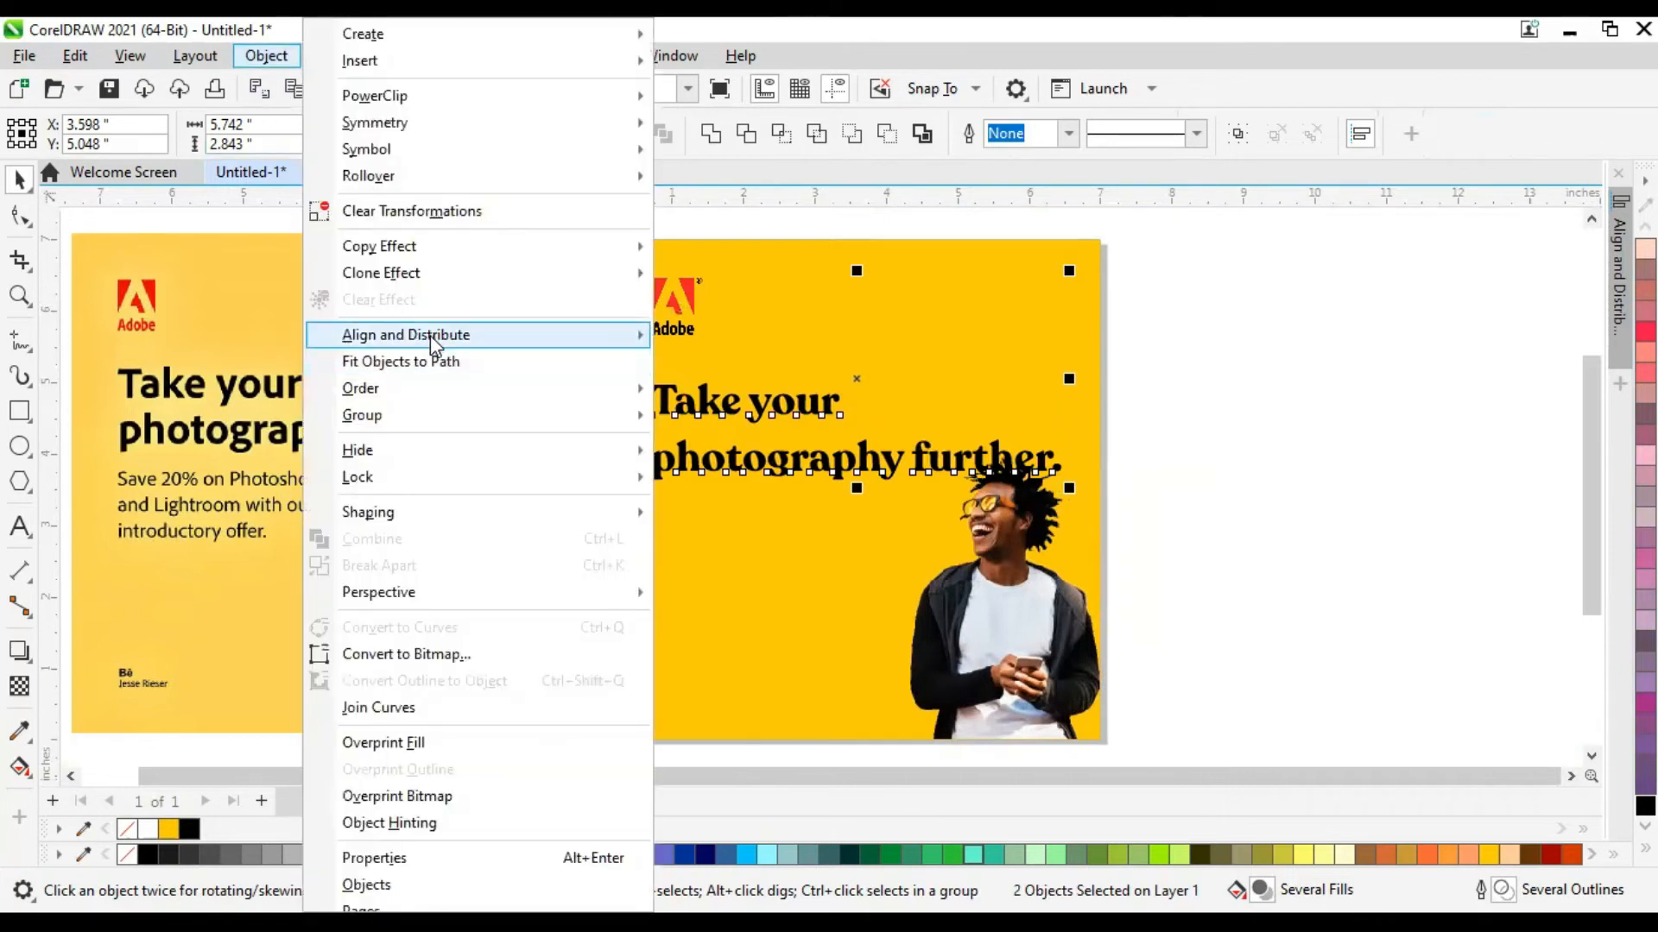
{"action": "mouse_move", "coordinate": [430, 335]}
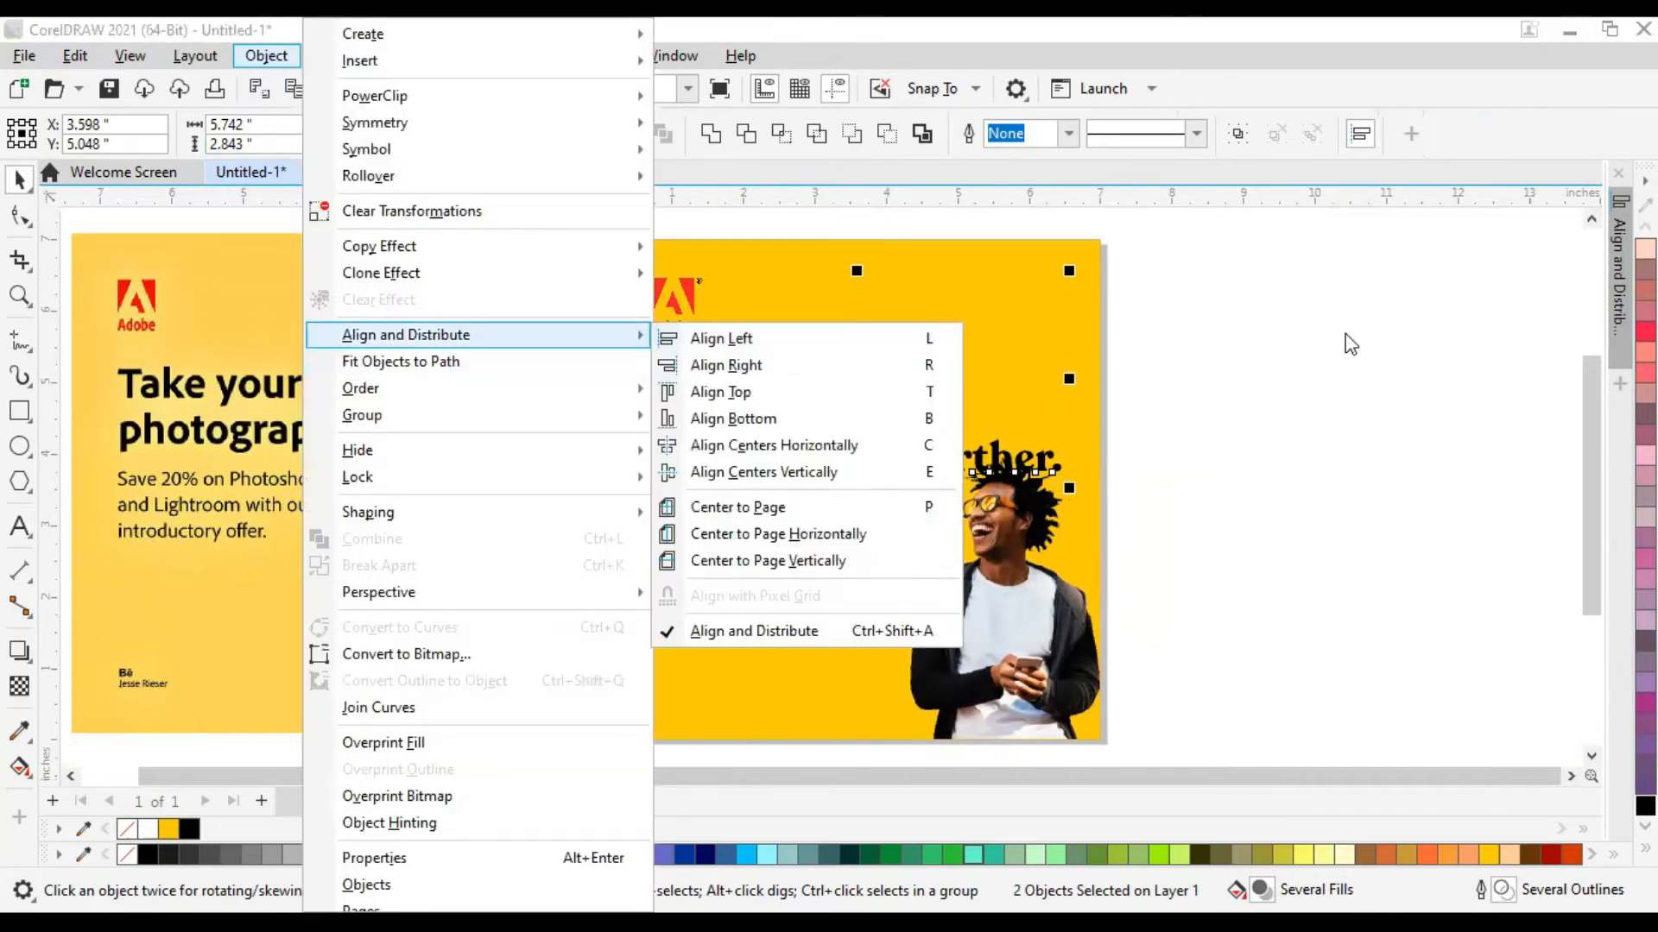
{"action": "left_click", "coordinate": [1312, 356]}
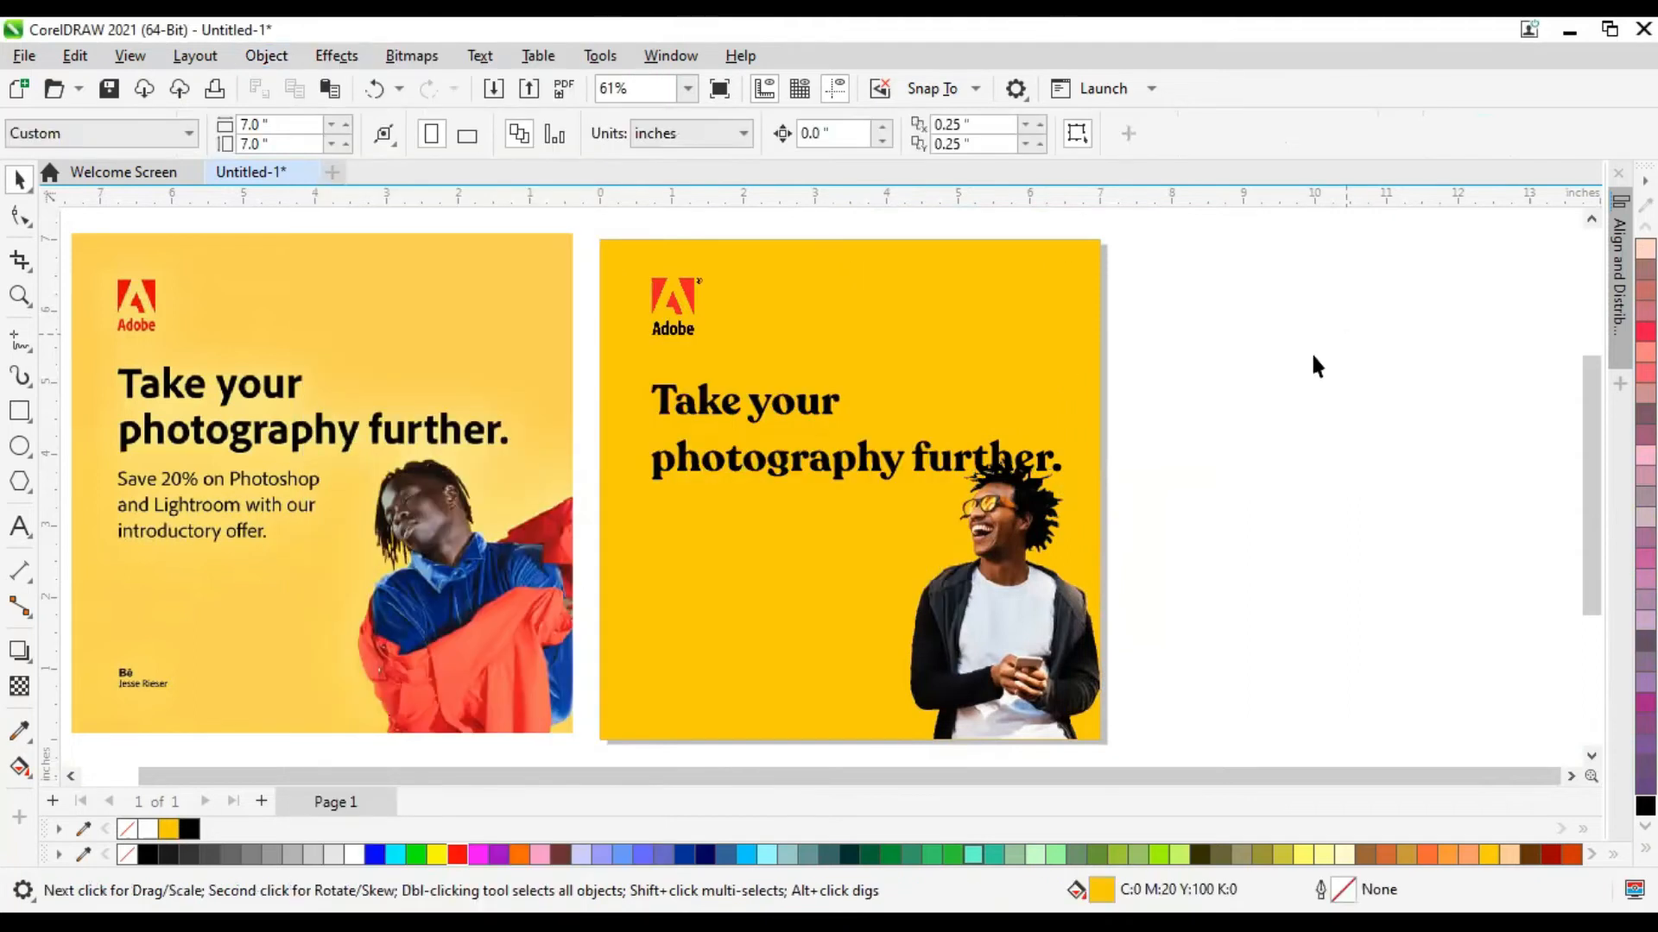
Move the man's photo straight down about 0.61 inch so that it clears the headline.
{"action": "left_click", "coordinate": [971, 643]}
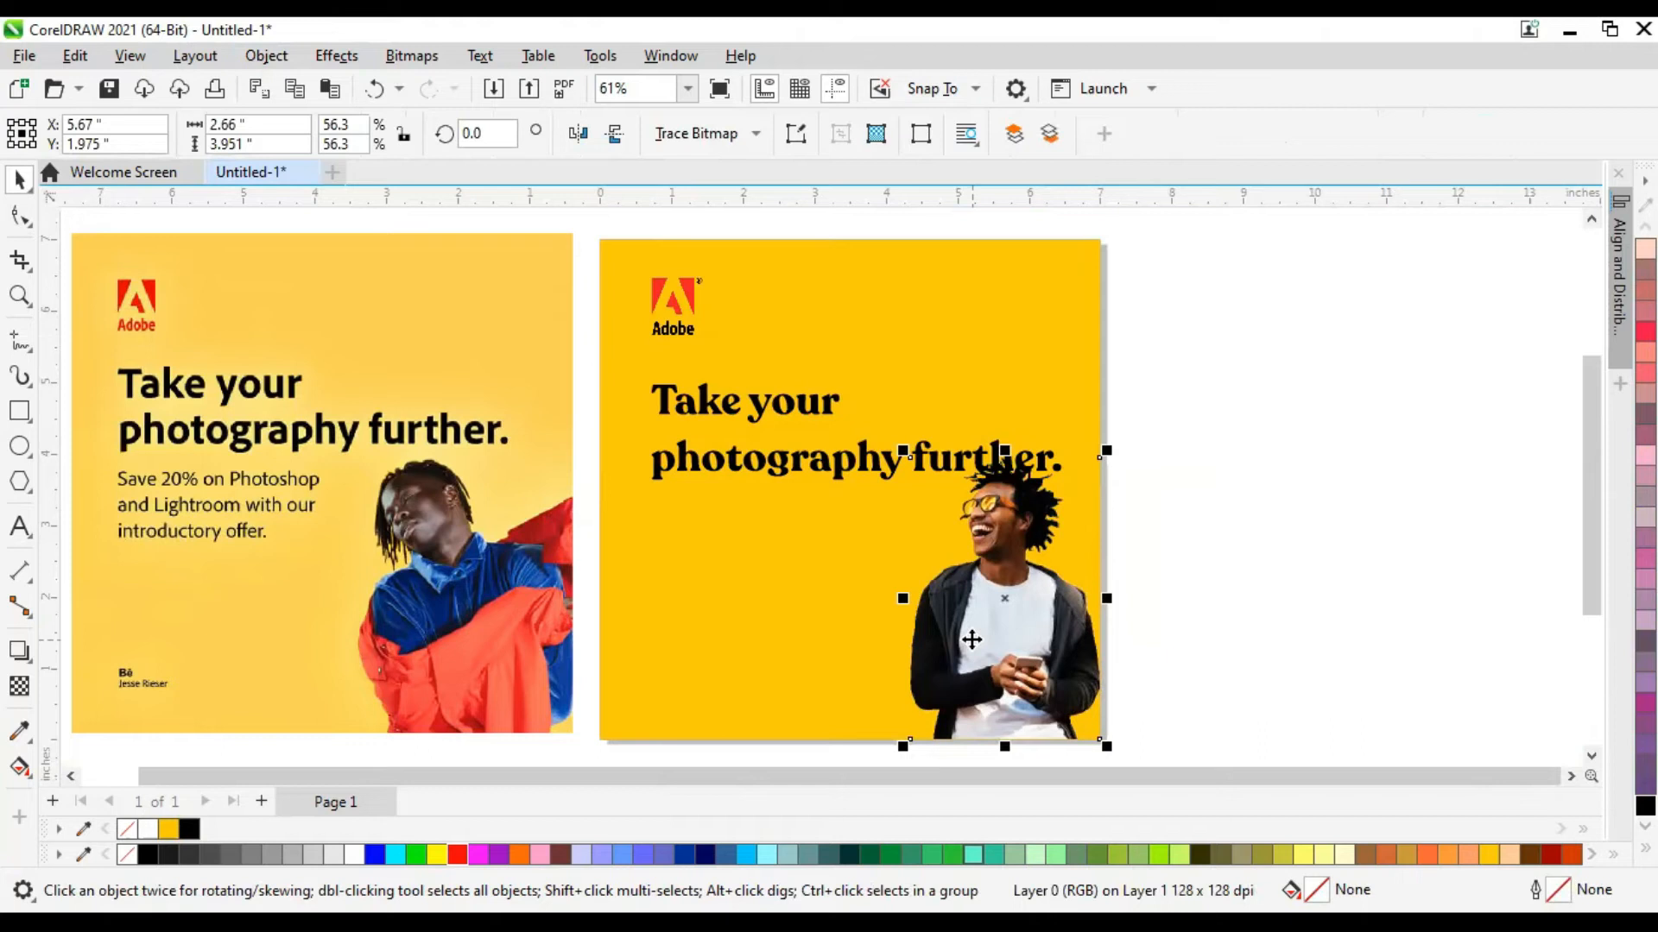
{"action": "scroll", "coordinate": [950, 639], "scroll_direction": "down", "scroll_amount": 2}
{"action": "scroll", "coordinate": [963, 587], "scroll_direction": "up", "scroll_amount": 1}
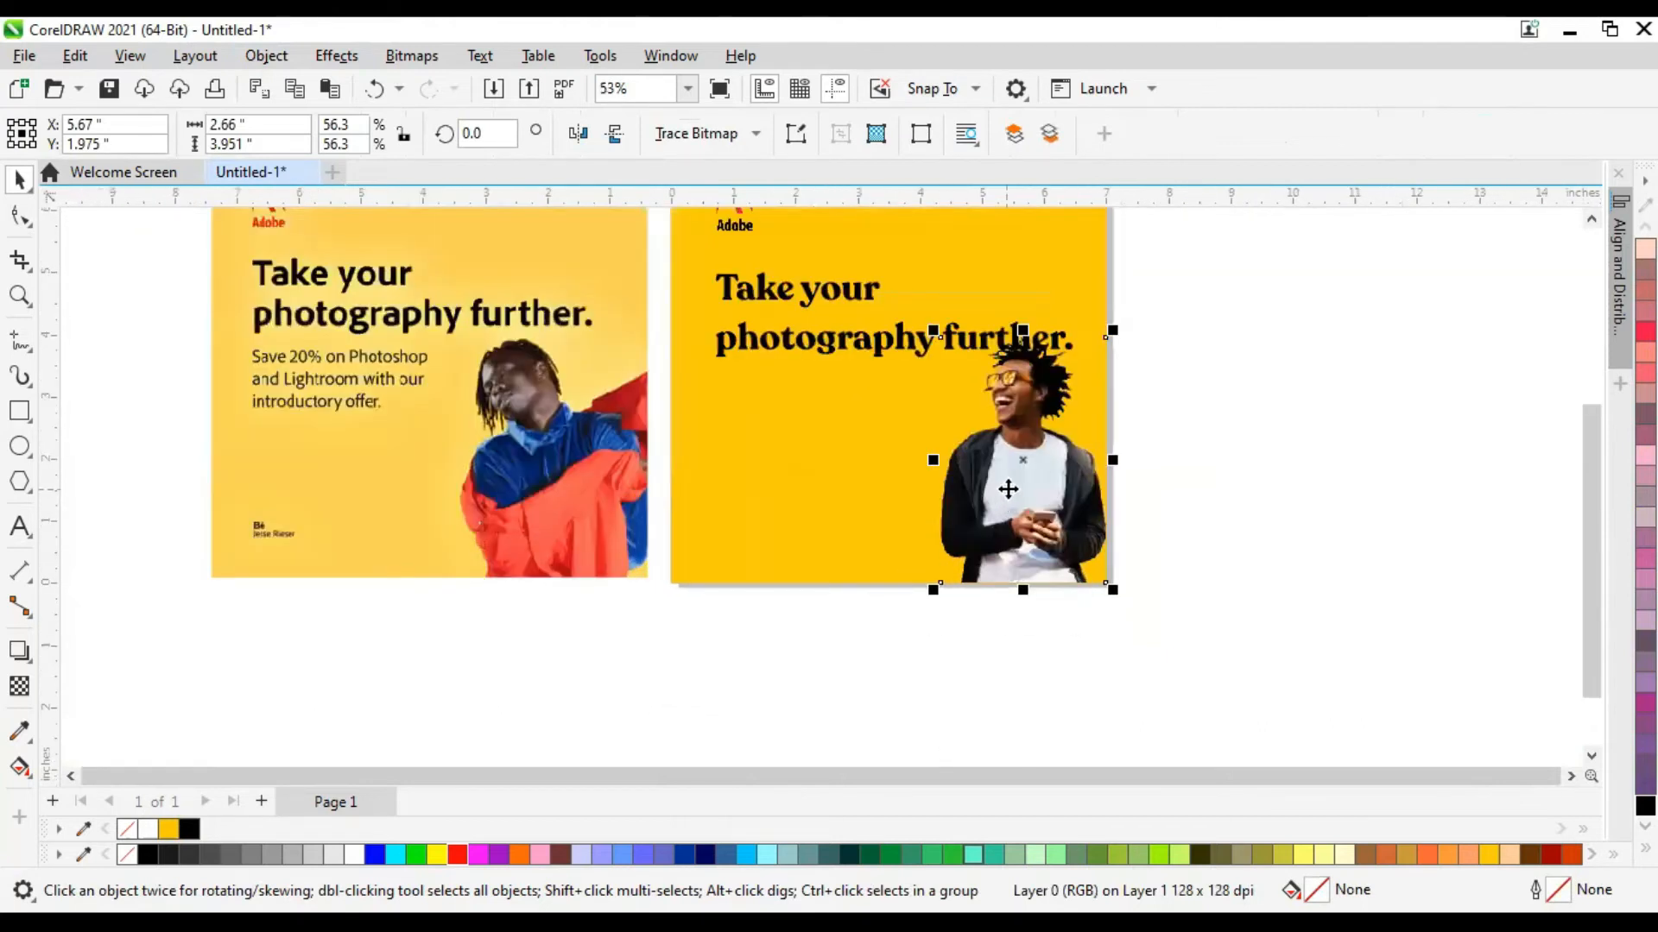
{"action": "scroll", "coordinate": [1017, 450], "scroll_direction": "up", "scroll_amount": 2}
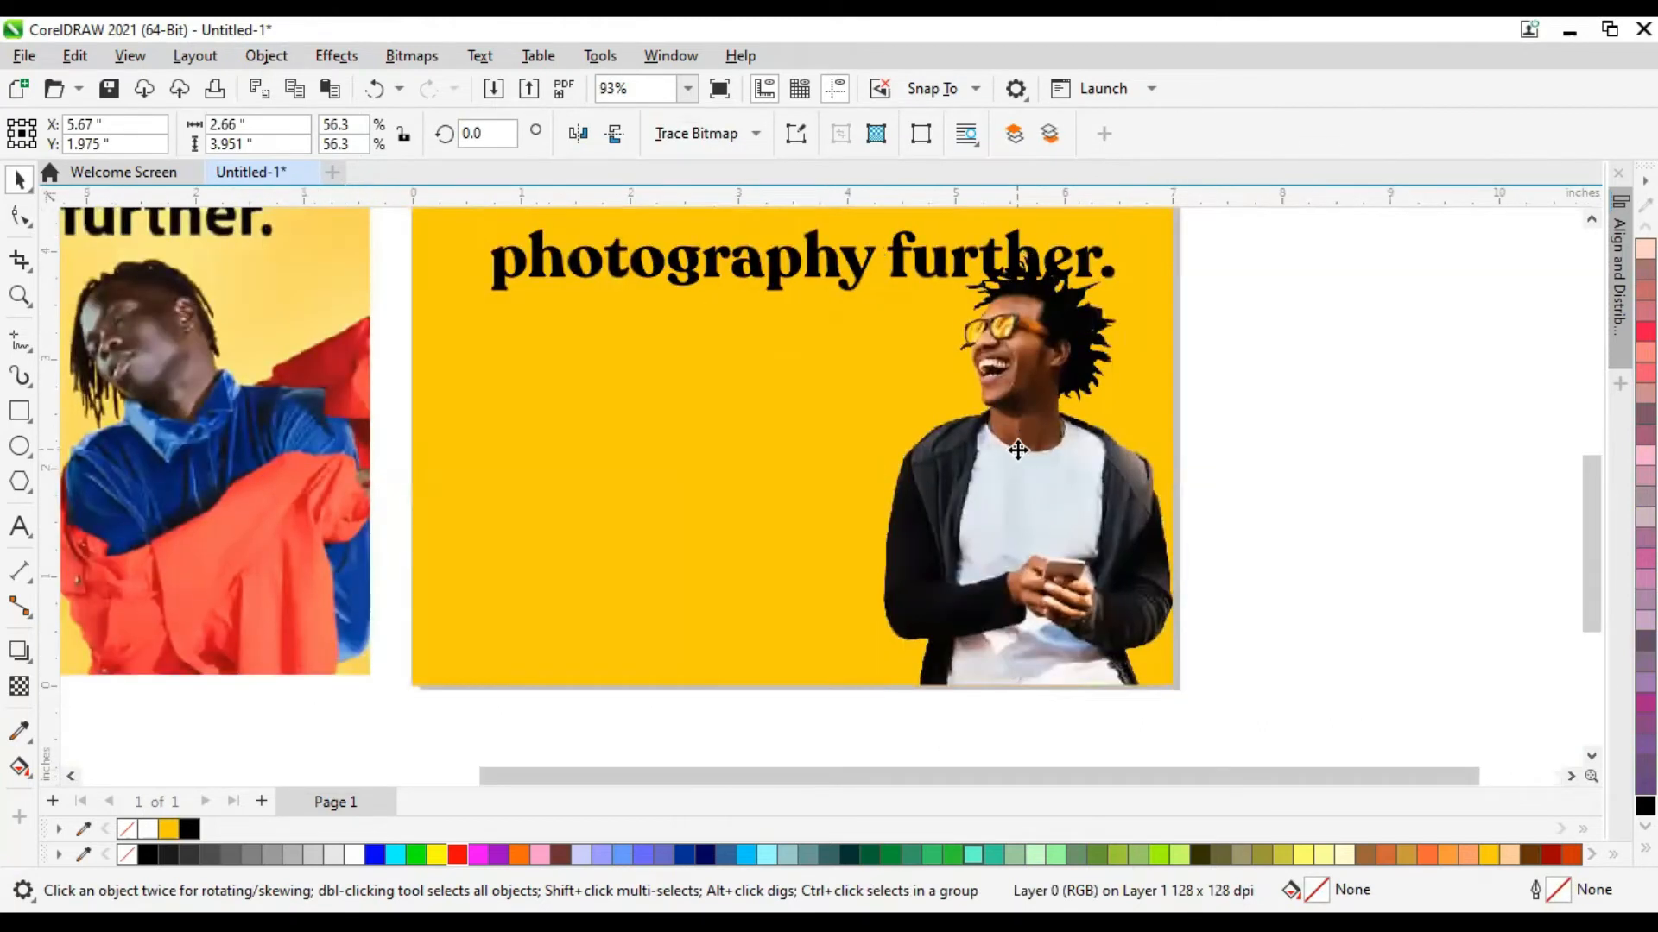
{"action": "left_click_drag", "start_coordinate": [1018, 450], "coordinate": [1032, 512]}
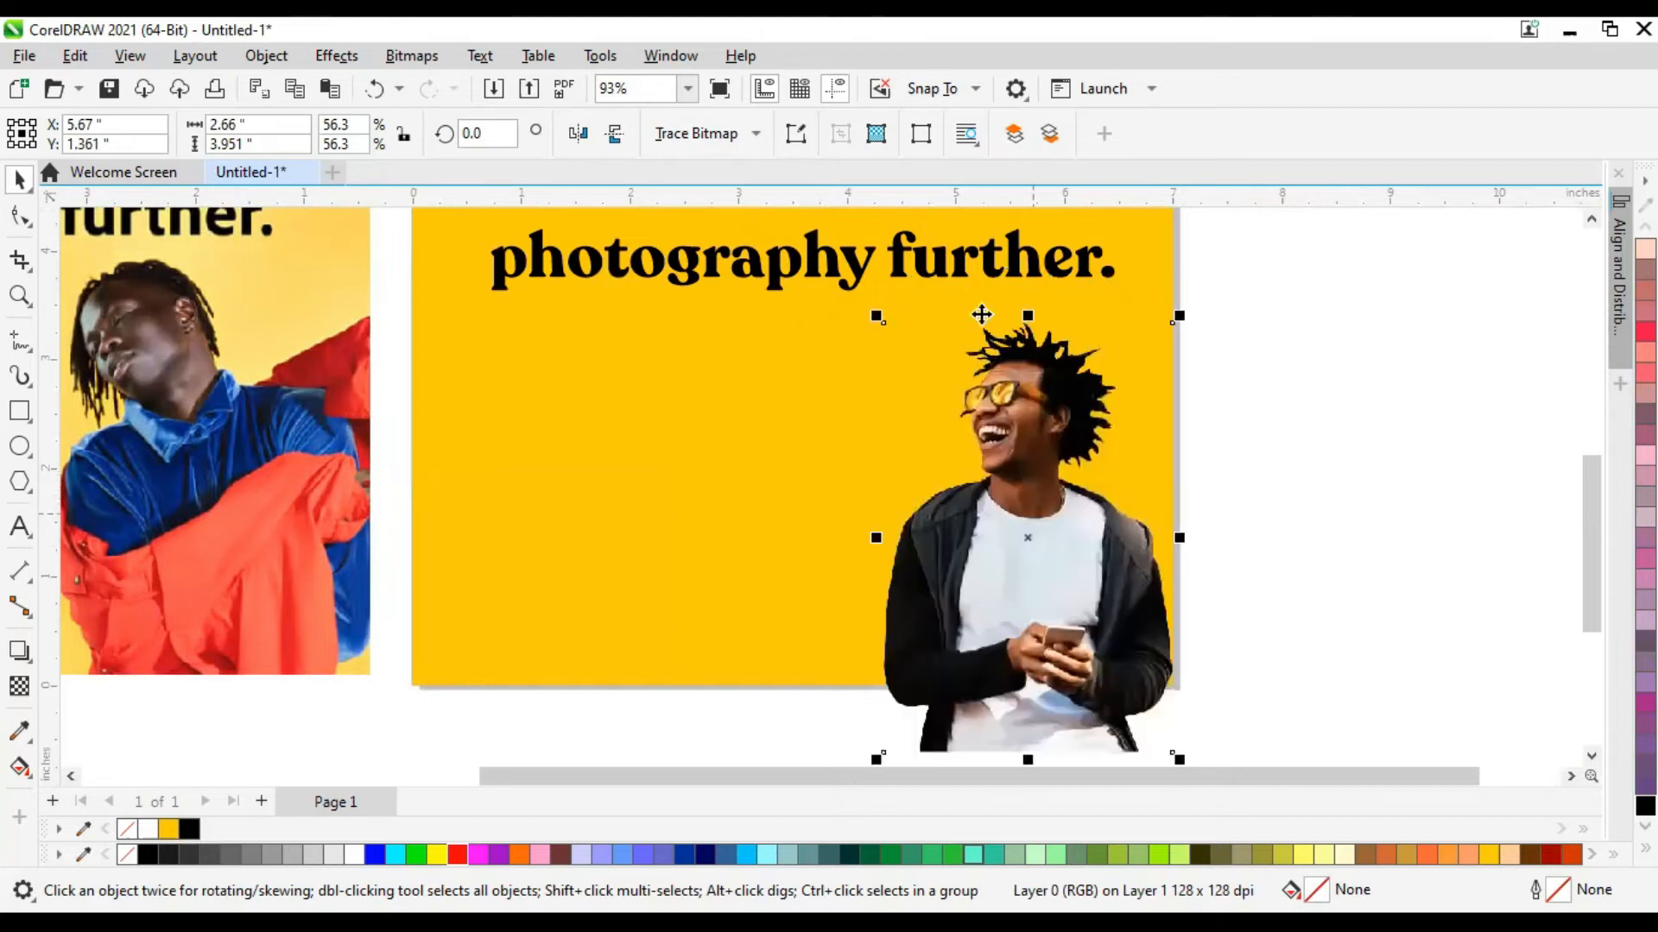
Enlarge the man's photo proportionally to about 3.42 × 5.08 inches and position it overhanging the page's right and bottom edges.
{"action": "scroll", "coordinate": [981, 315], "scroll_direction": "down", "scroll_amount": 3}
{"action": "left_click_drag", "start_coordinate": [920, 576], "coordinate": [869, 656]}
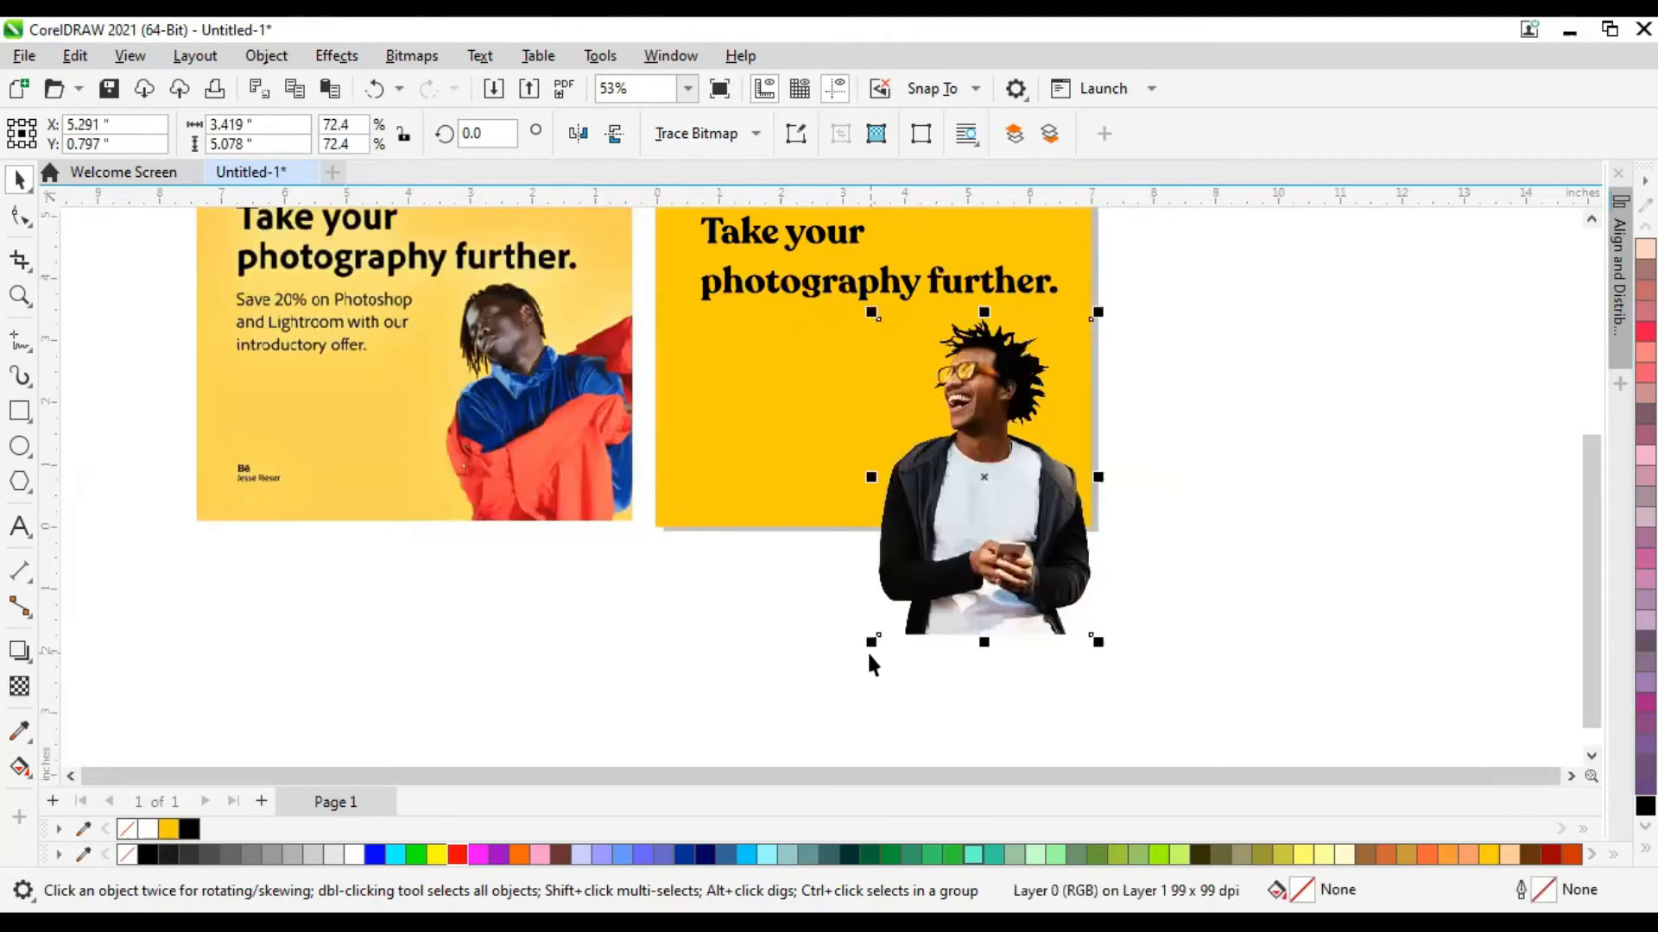
{"action": "mouse_move", "coordinate": [978, 536]}
{"action": "left_mouse_down"}
{"action": "mouse_move", "coordinate": [998, 526]}
{"action": "mouse_move", "coordinate": [994, 539]}
{"action": "left_mouse_up"}
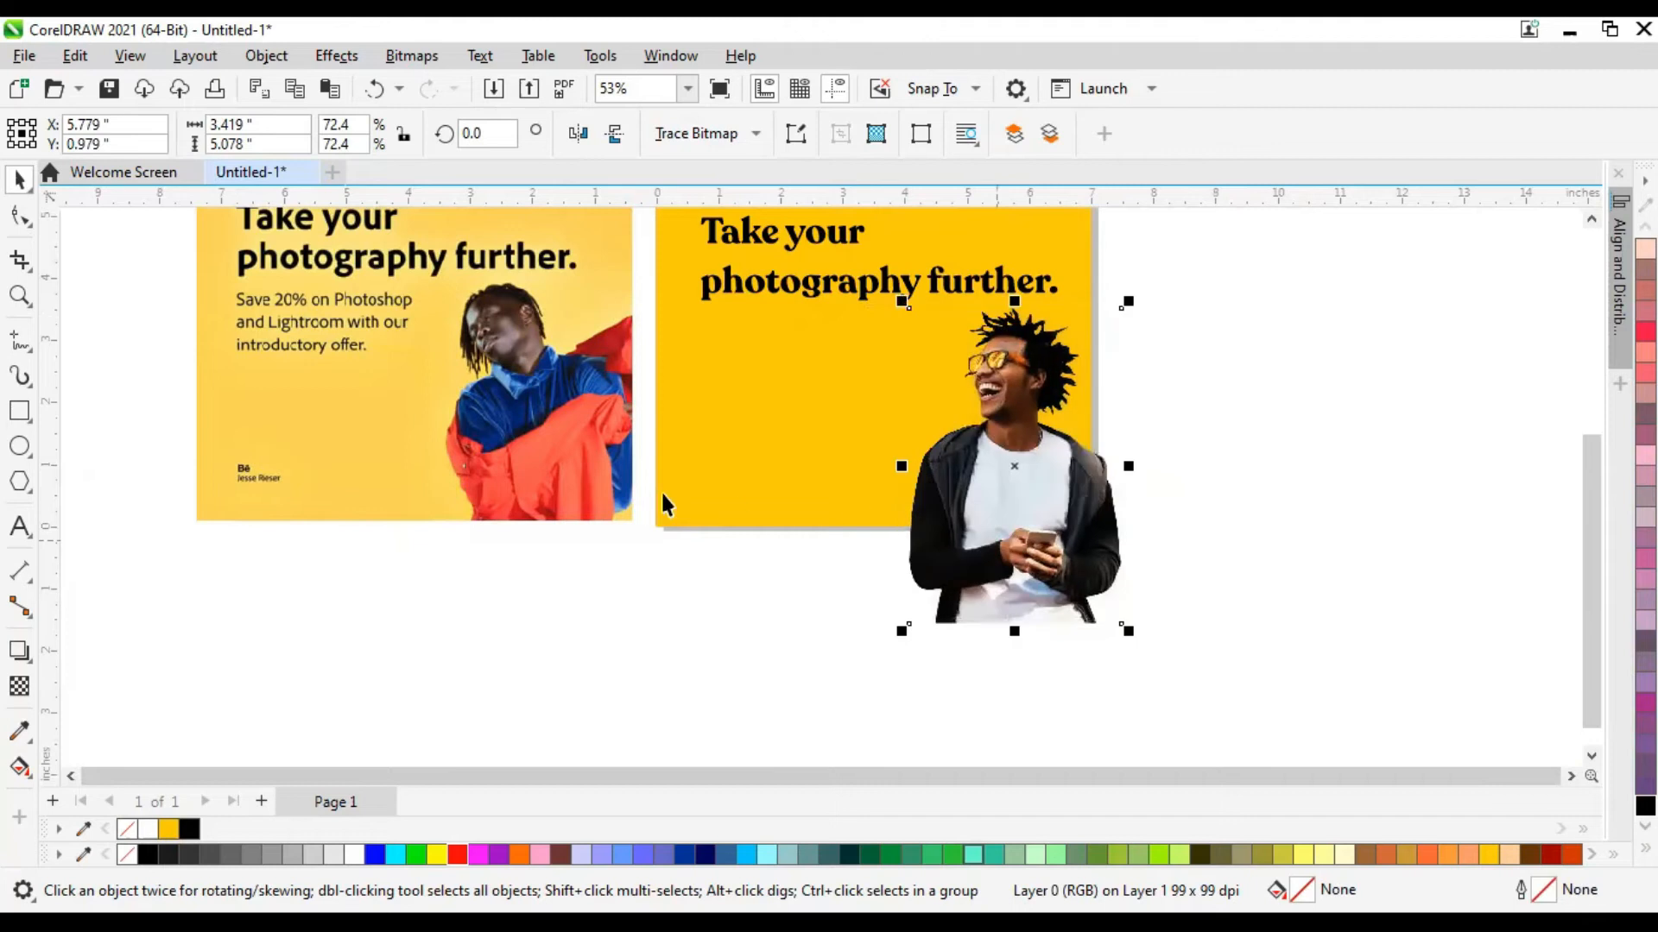
Crop the bottom of the man's photo by moving its two lower nodes up 1.56 inches to the page's bottom edge.
{"action": "left_click", "coordinate": [21, 216]}
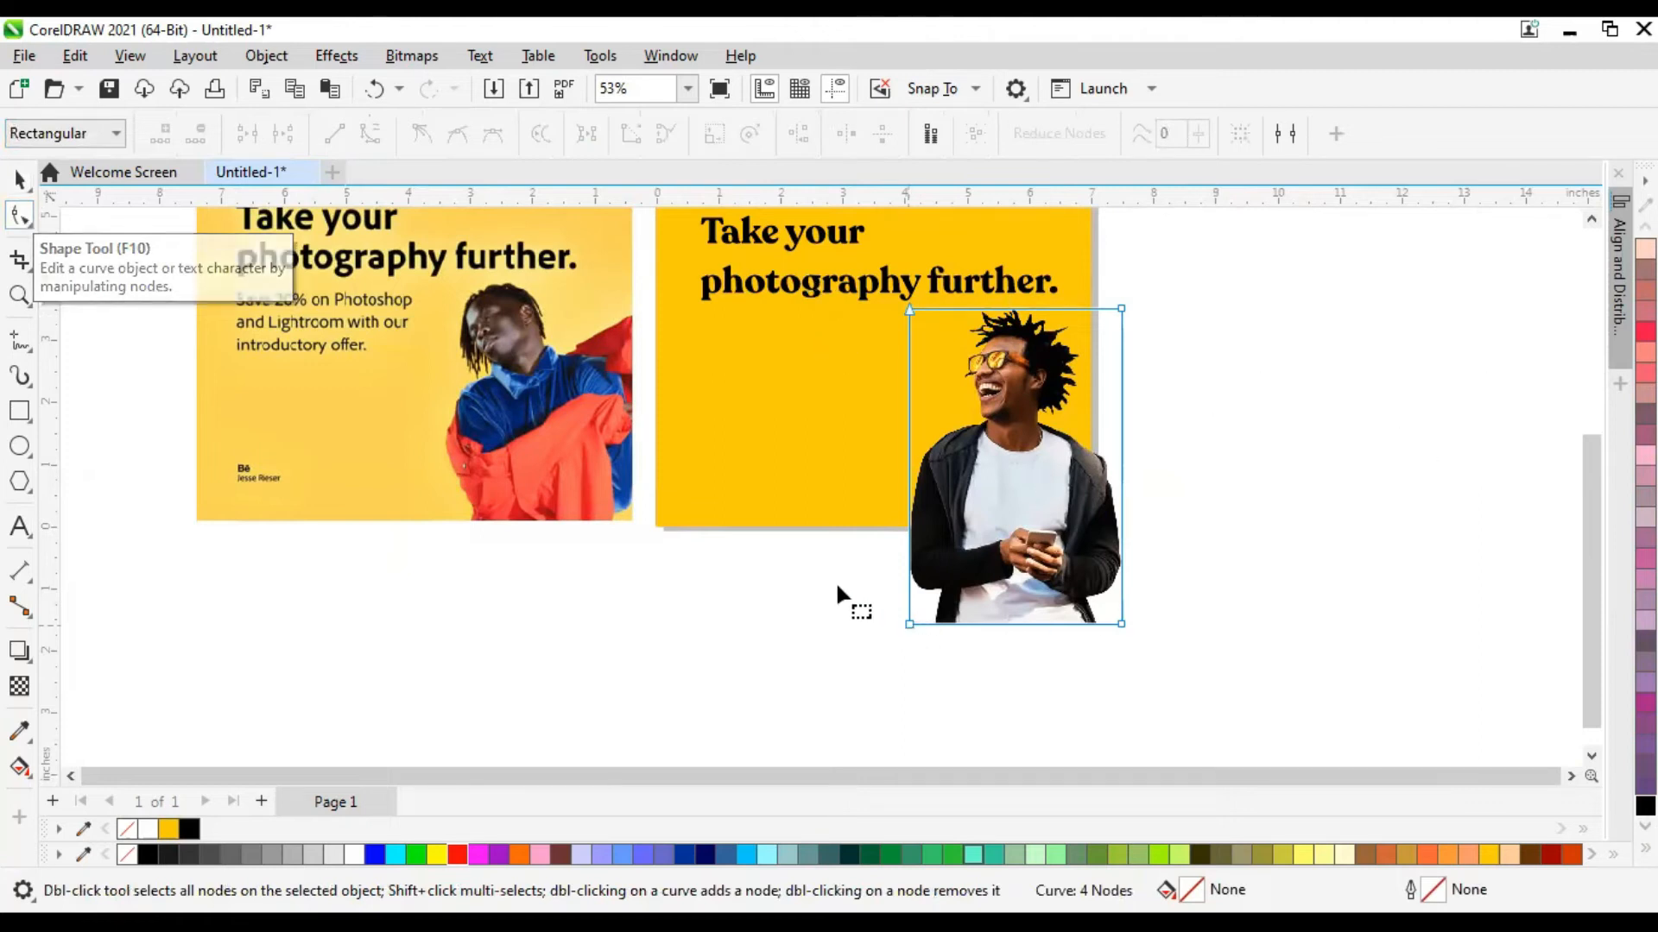
{"action": "left_click_drag", "start_coordinate": [843, 571], "coordinate": [1240, 667]}
{"action": "left_click_drag", "start_coordinate": [844, 581], "coordinate": [1247, 668]}
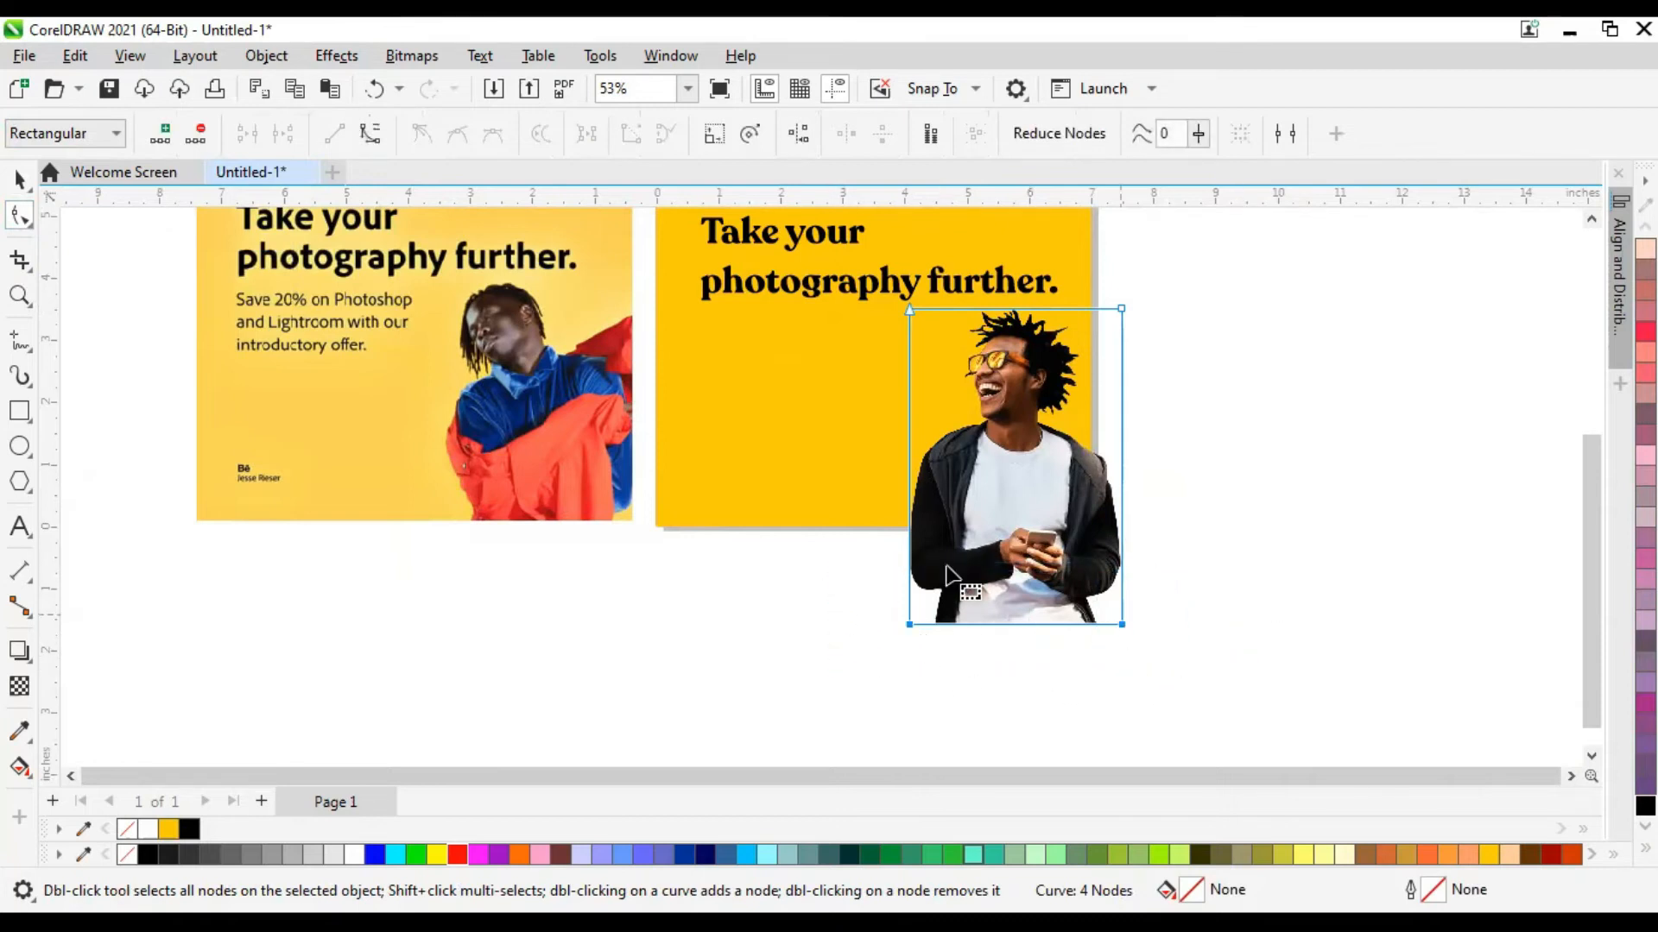
{"action": "scroll", "coordinate": [852, 587], "scroll_direction": "up", "scroll_amount": 5}
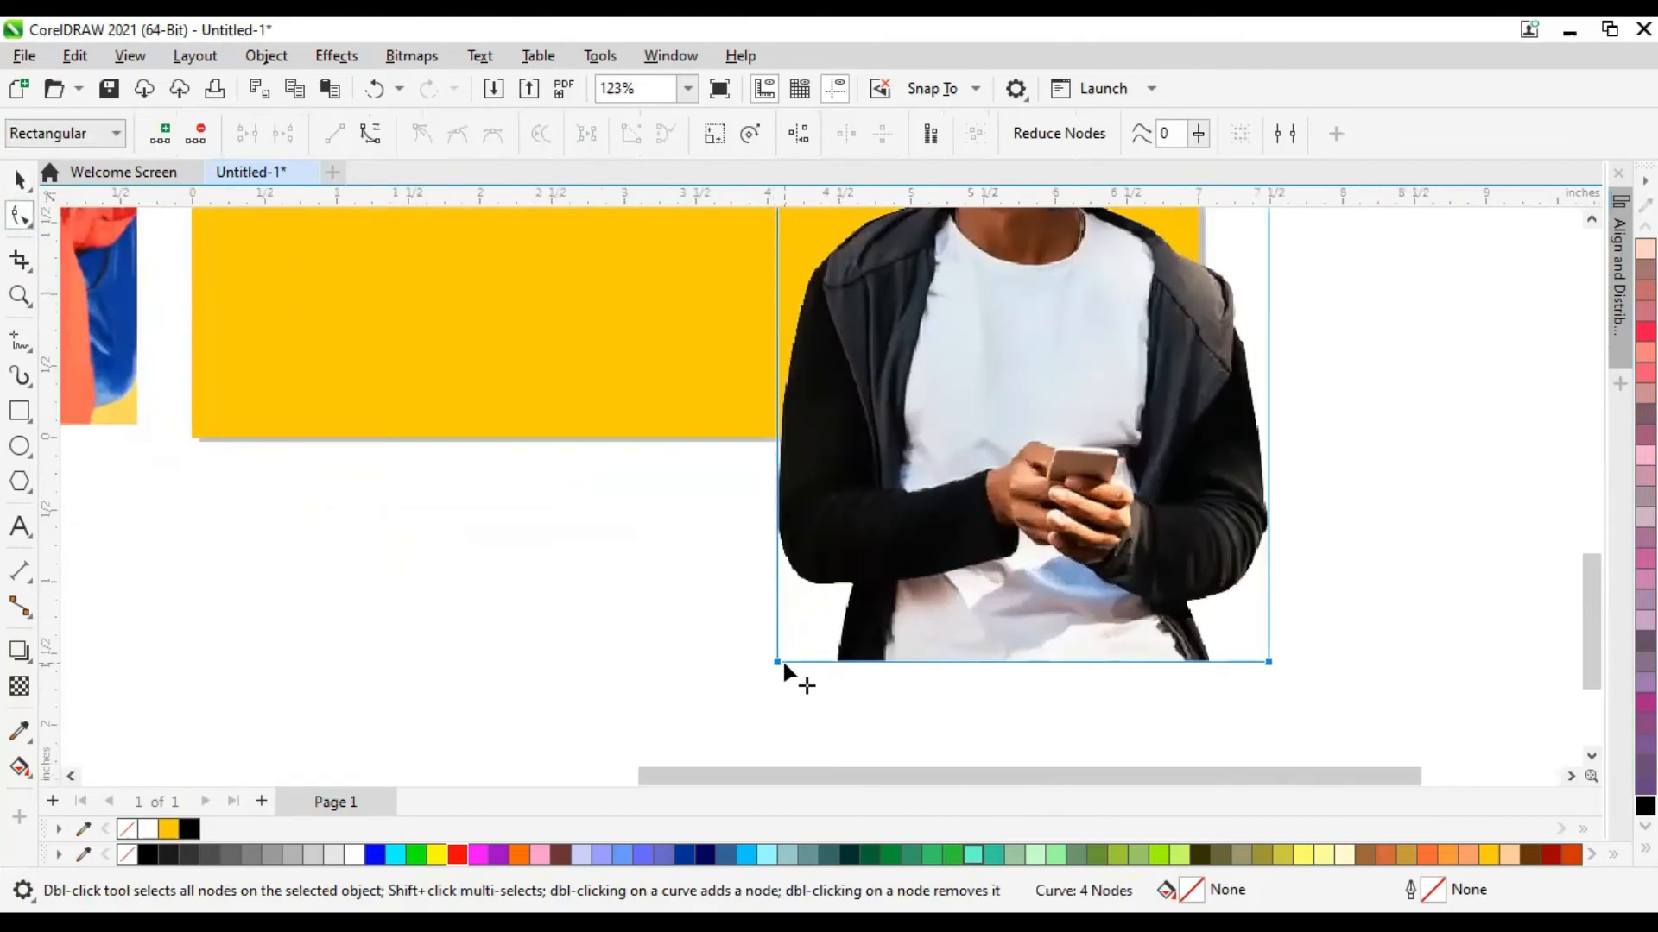
{"action": "left_click_drag", "start_coordinate": [777, 658], "coordinate": [779, 438]}
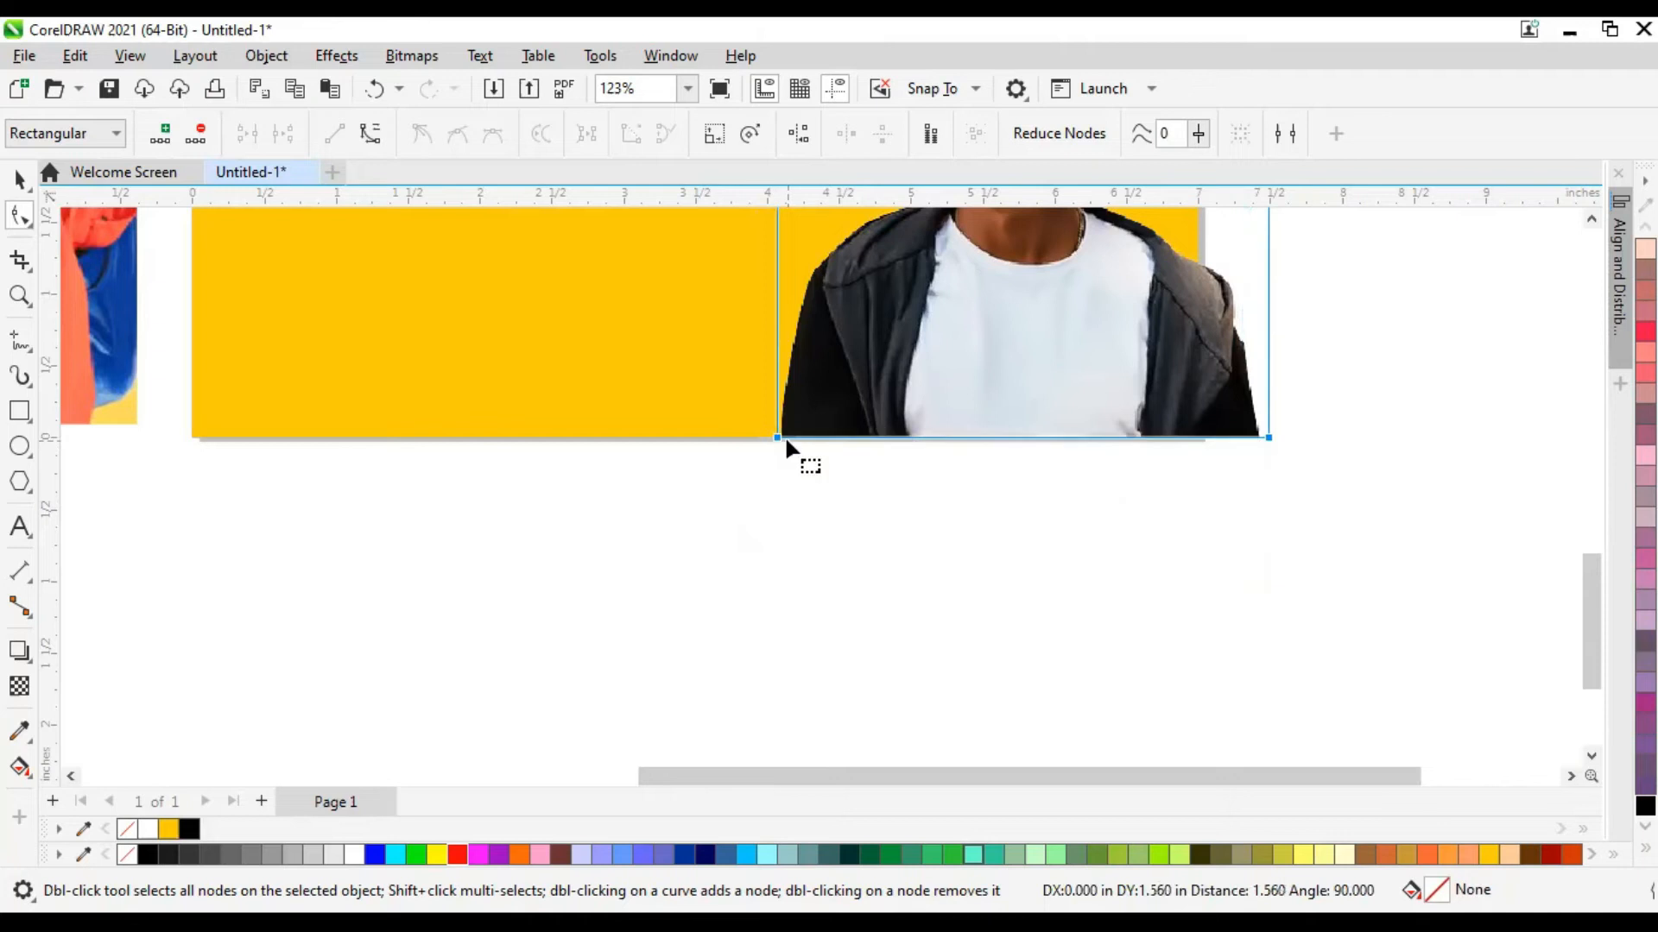
{"action": "scroll", "coordinate": [889, 590], "scroll_direction": "down", "scroll_amount": 1}
{"action": "scroll", "coordinate": [1126, 499], "scroll_direction": "down", "scroll_amount": 2}
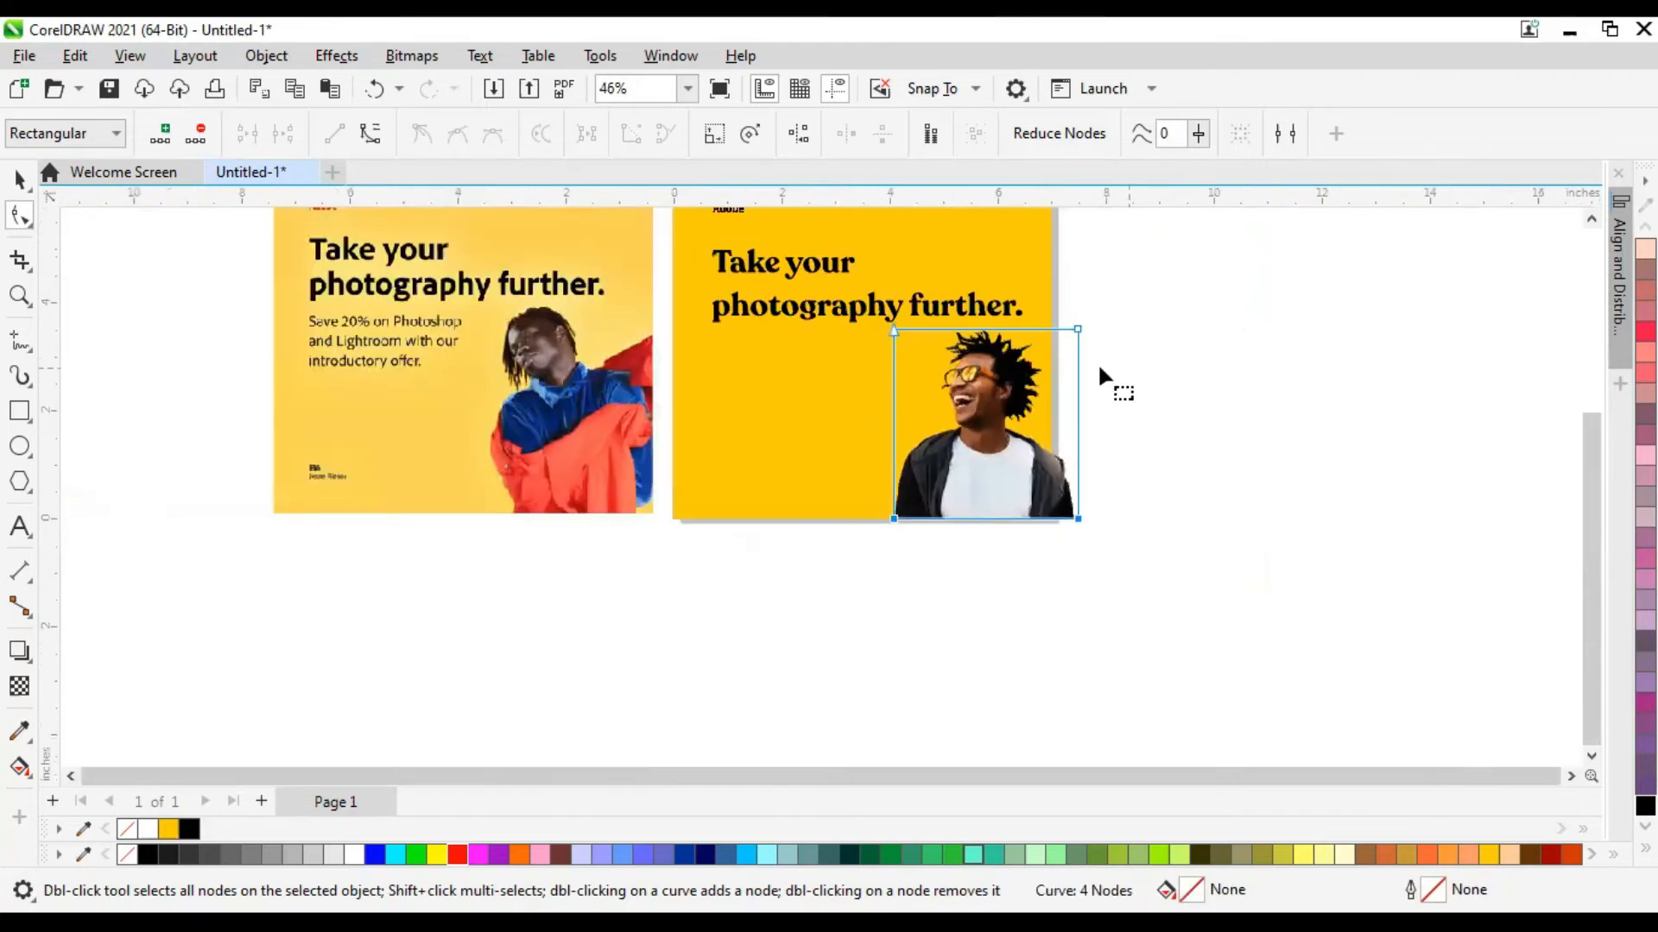
Crop the right side of the man's photo by moving its two right nodes to the page's right edge, and deselect it.
{"action": "scroll", "coordinate": [1071, 328], "scroll_direction": "up", "scroll_amount": 2}
{"action": "left_click_drag", "start_coordinate": [1016, 252], "coordinate": [1169, 650]}
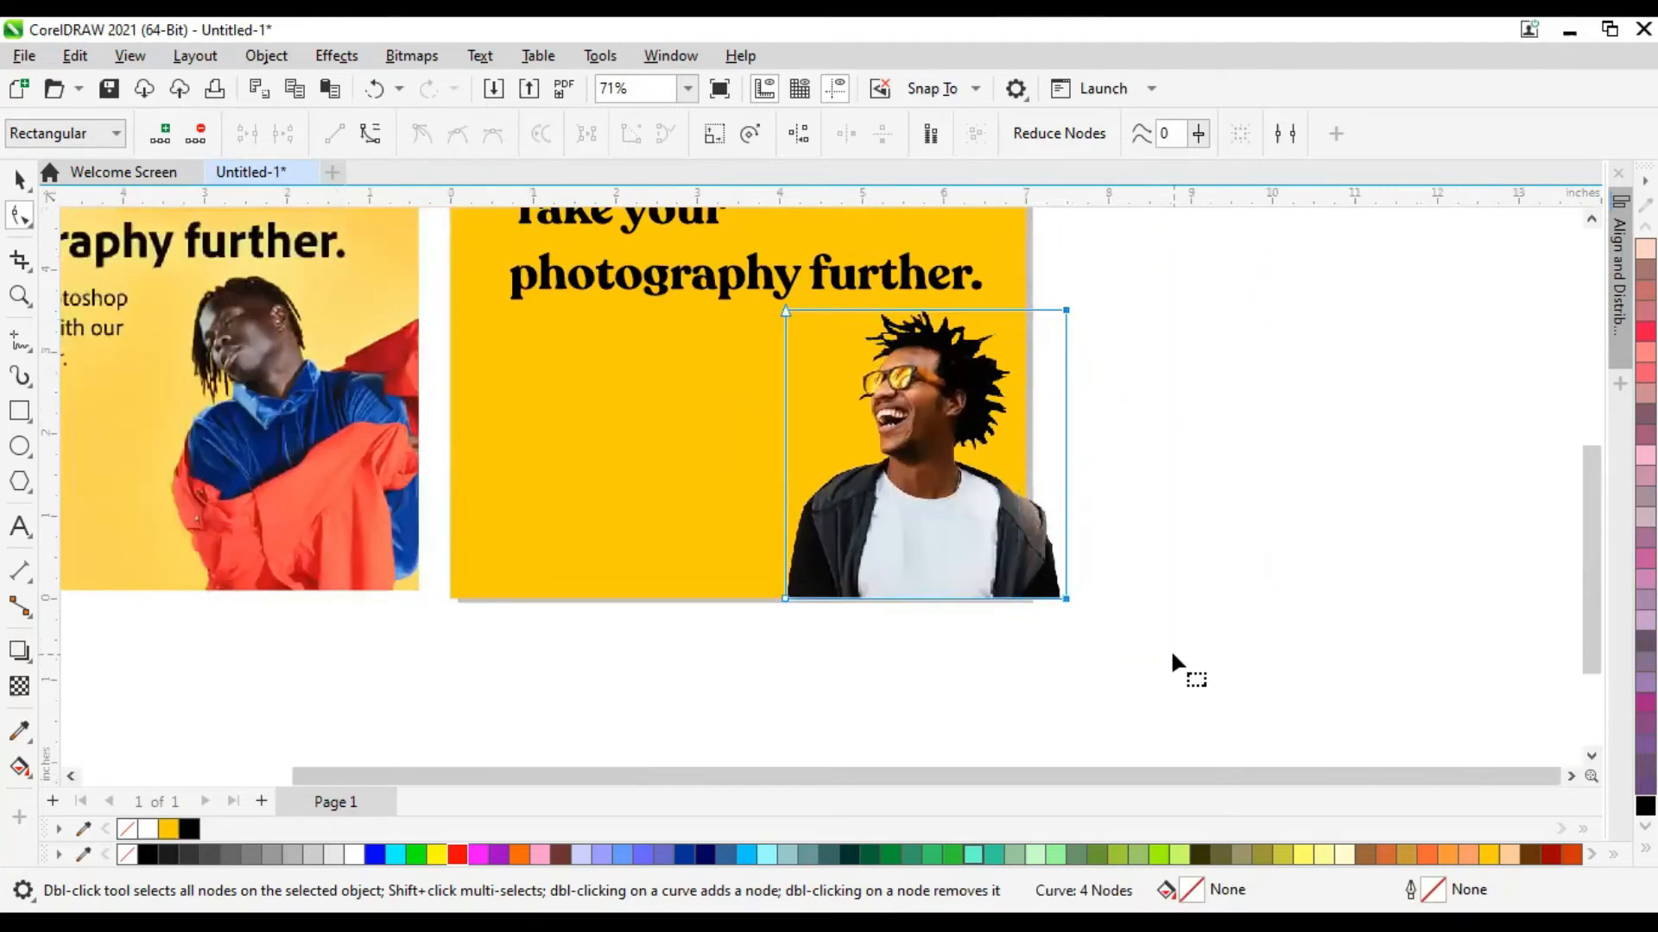
{"action": "scroll", "coordinate": [1079, 610], "scroll_direction": "up", "scroll_amount": 1}
{"action": "left_click_drag", "start_coordinate": [1080, 610], "coordinate": [1028, 608]}
{"action": "left_click", "coordinate": [19, 180]}
{"action": "scroll", "coordinate": [1416, 473], "scroll_direction": "down", "scroll_amount": 2}
{"action": "left_click", "coordinate": [1457, 495]}
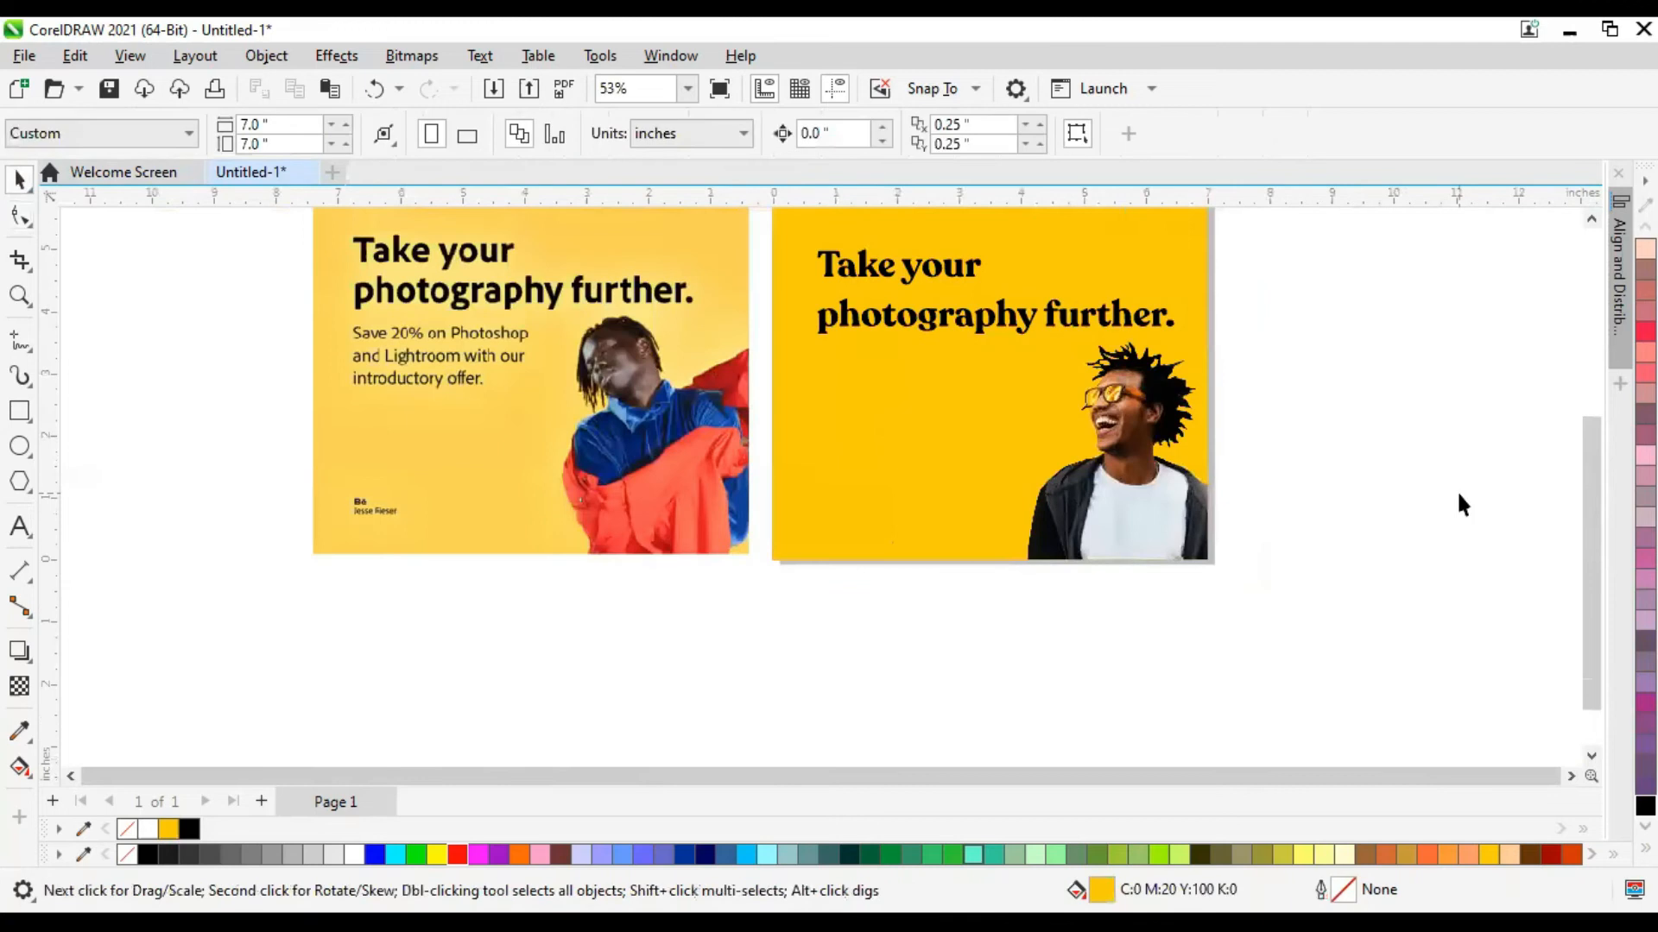
Add an artistic text line "Save 20% on Photoshop" below the headline, ending with a line break.
{"action": "scroll", "coordinate": [1007, 386], "scroll_direction": "down", "scroll_amount": 1}
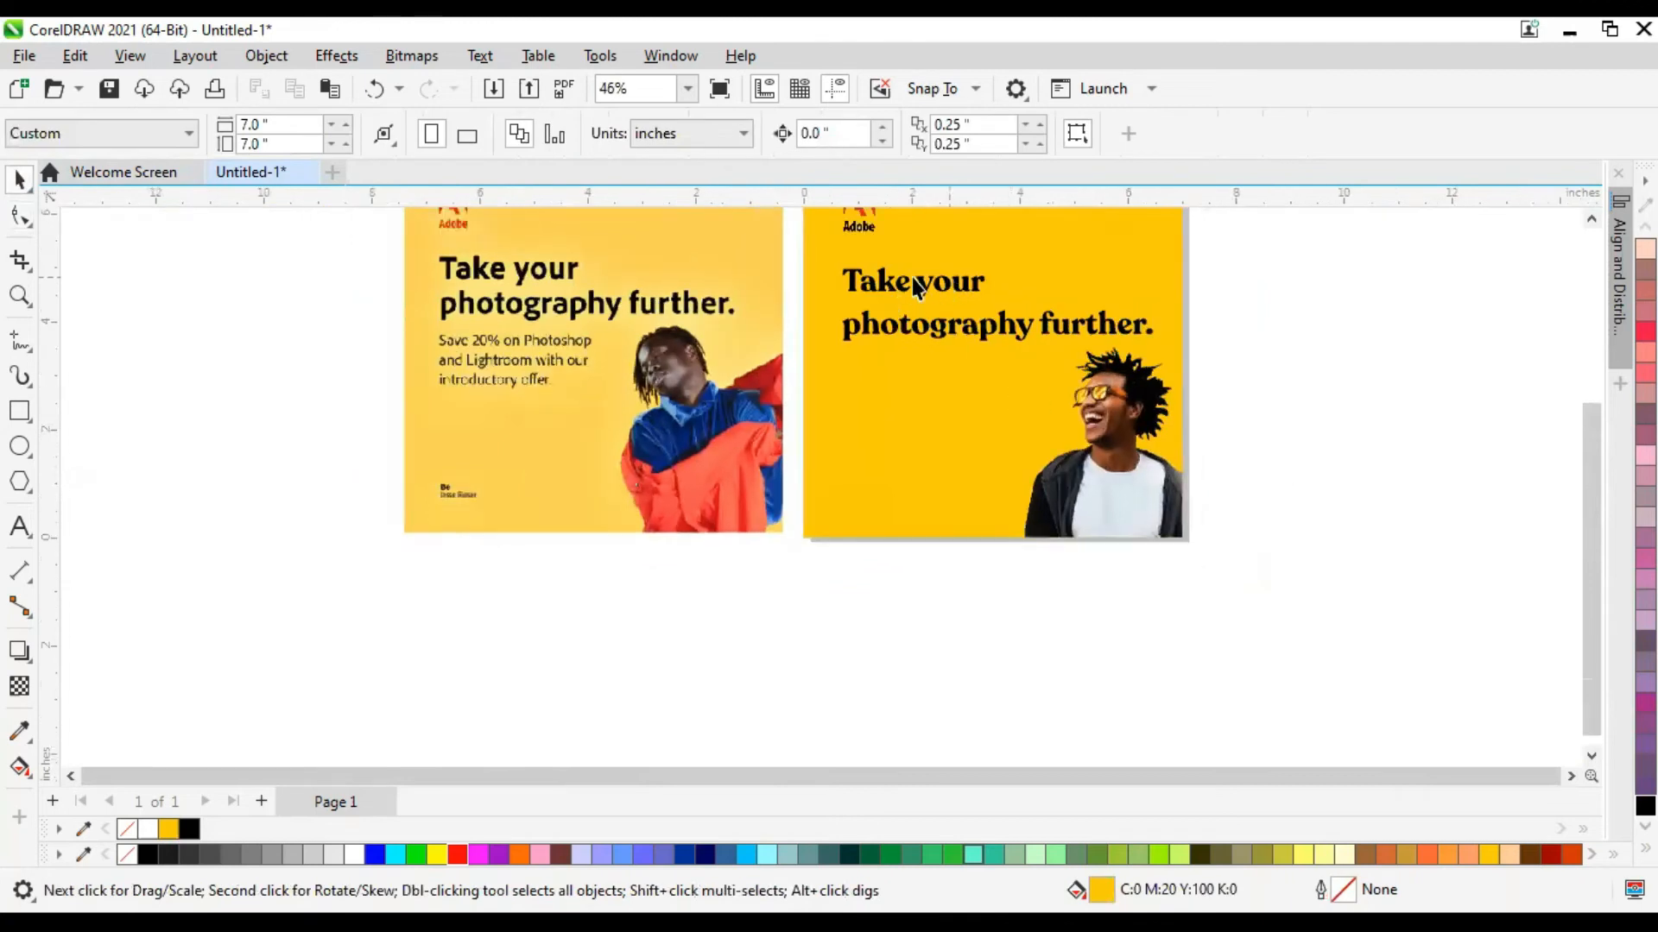
{"action": "scroll", "coordinate": [910, 292], "scroll_direction": "up", "scroll_amount": 1}
{"action": "scroll", "coordinate": [909, 292], "scroll_direction": "down", "scroll_amount": 1}
{"action": "scroll", "coordinate": [884, 295], "scroll_direction": "up", "scroll_amount": 2}
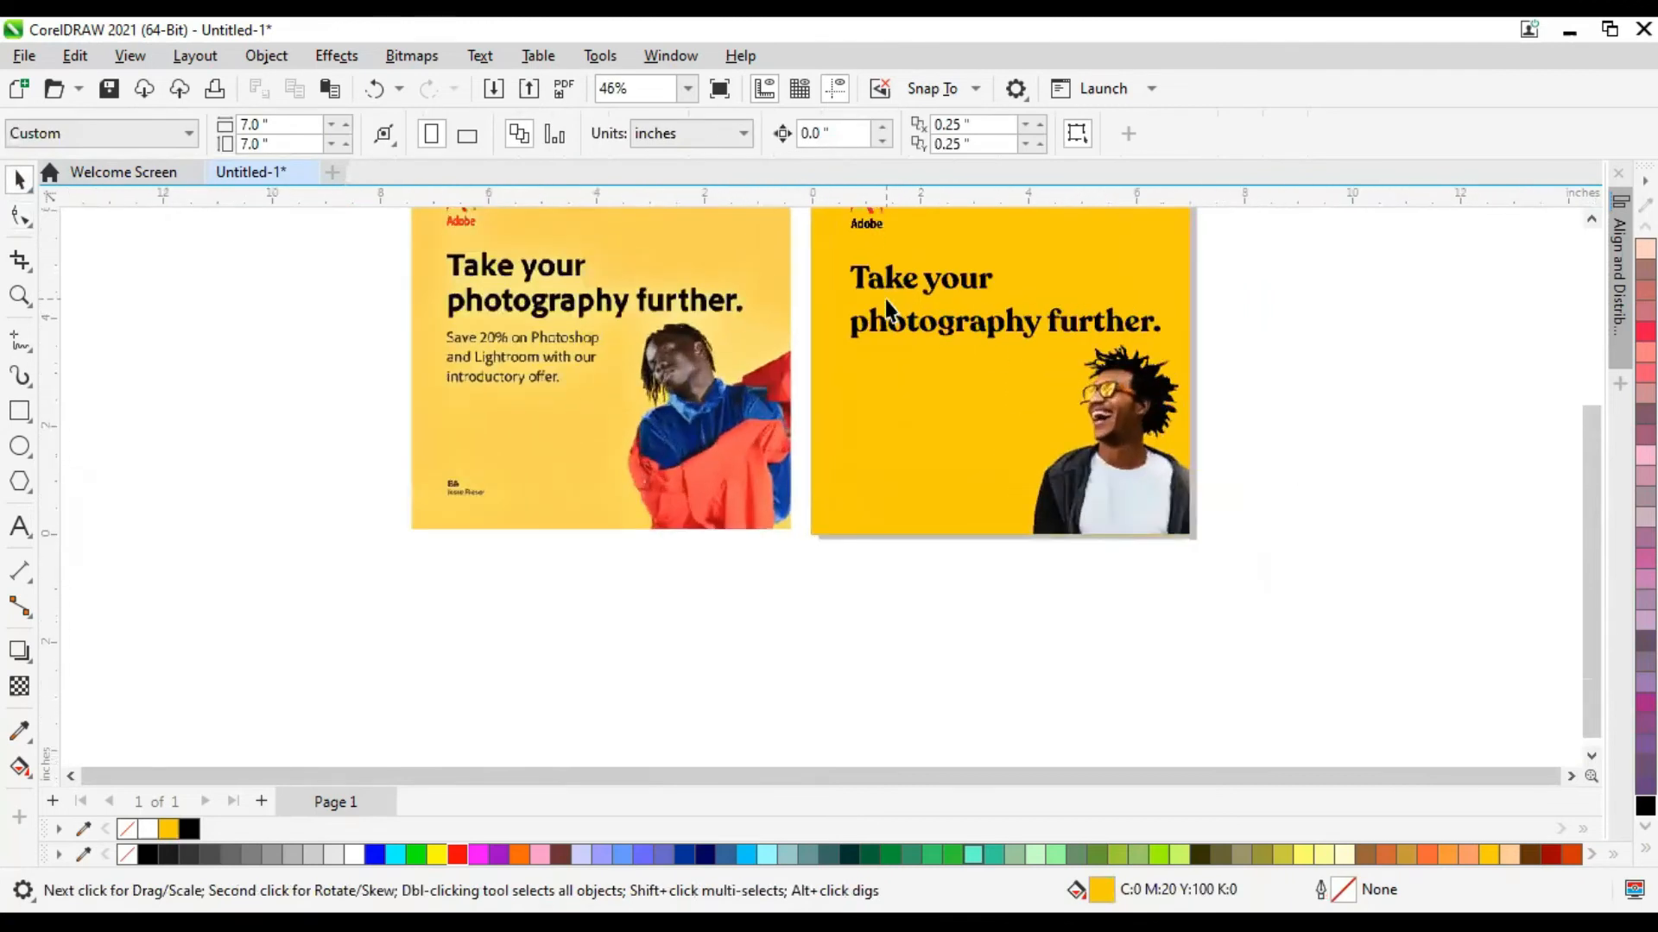
{"action": "scroll", "coordinate": [415, 373], "scroll_direction": "up", "scroll_amount": 1}
{"action": "scroll", "coordinate": [415, 373], "scroll_direction": "up", "scroll_amount": 1}
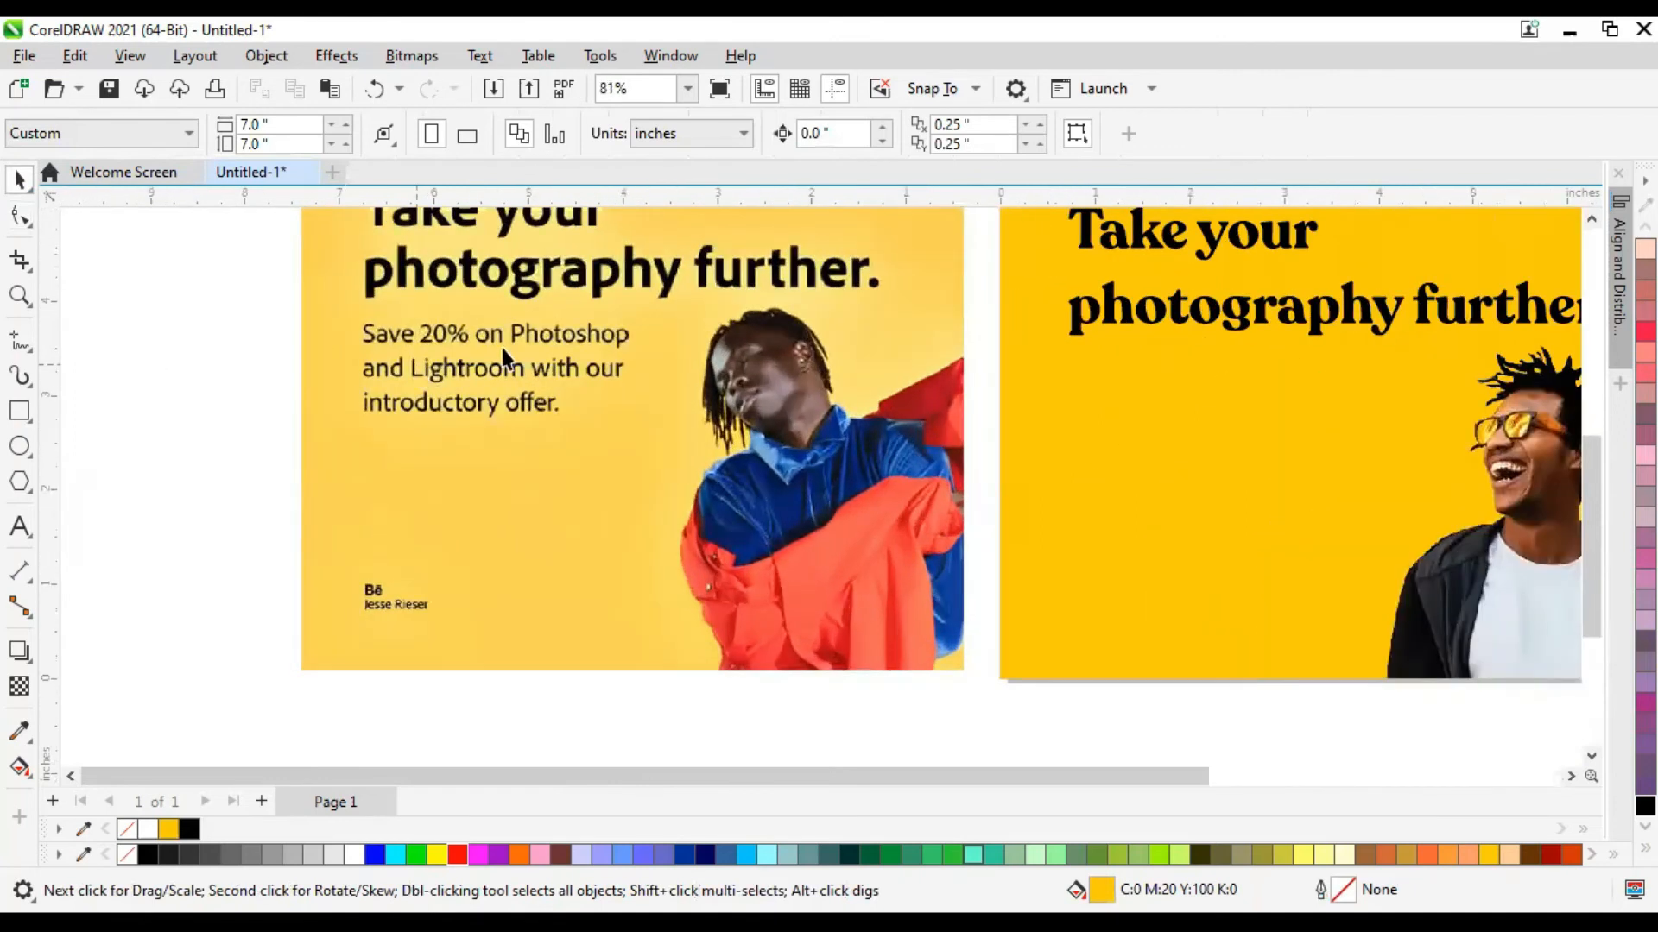
{"action": "scroll", "coordinate": [627, 354], "scroll_direction": "up", "scroll_amount": 1}
{"action": "left_click", "coordinate": [20, 526]}
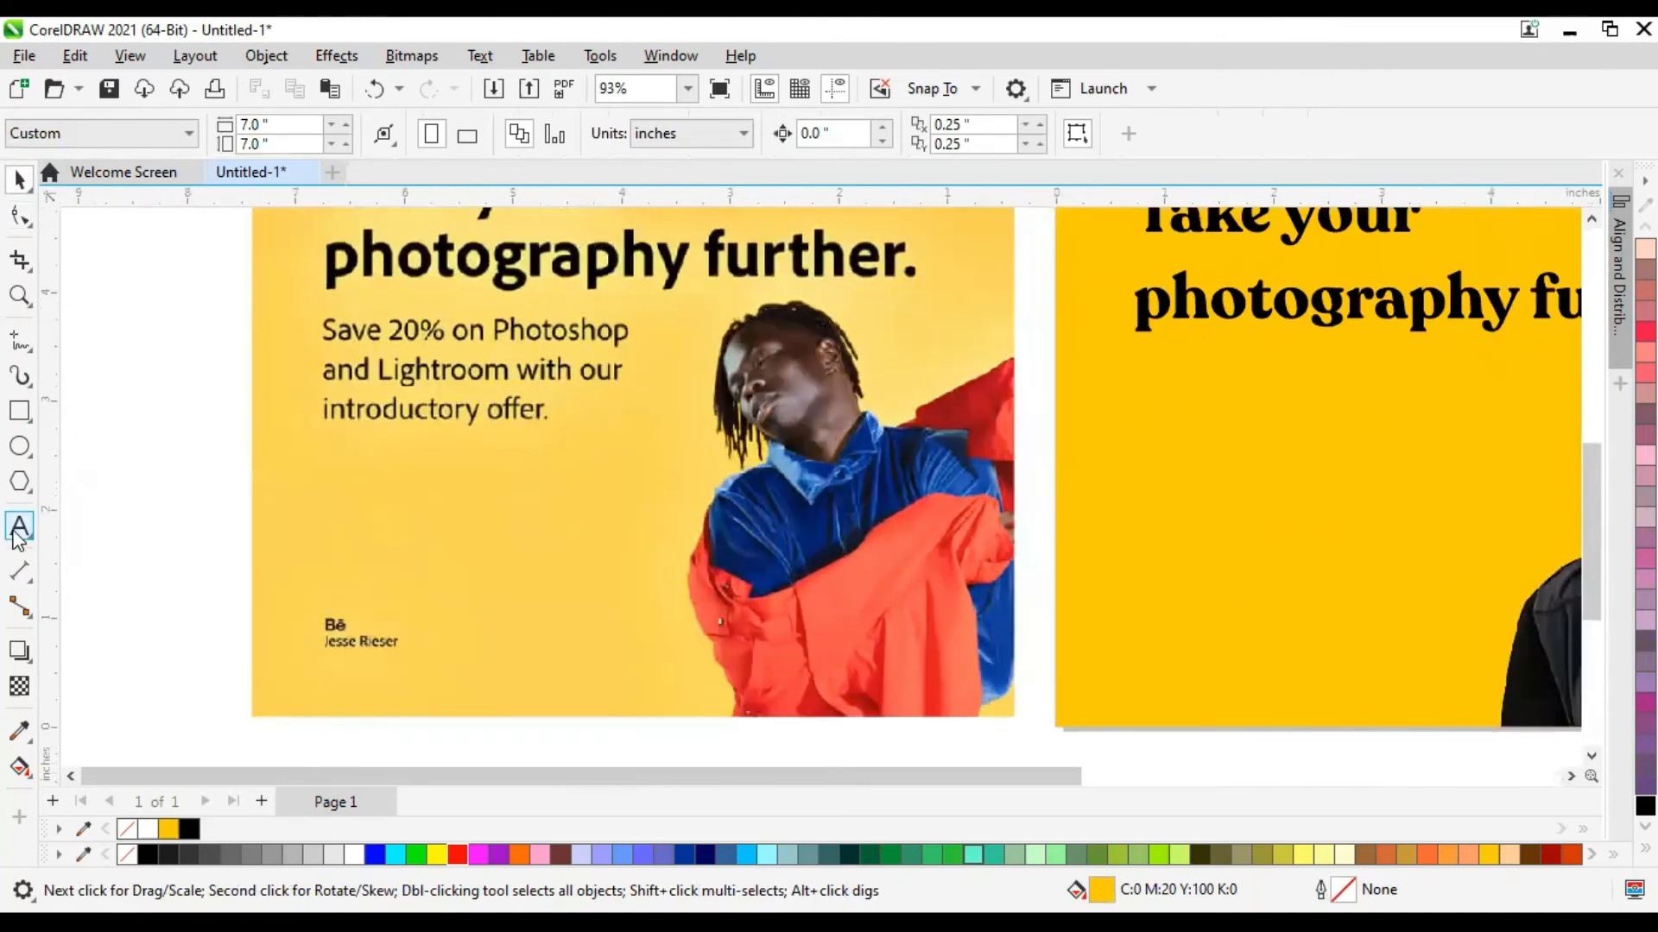
{"action": "left_click", "coordinate": [1129, 413]}
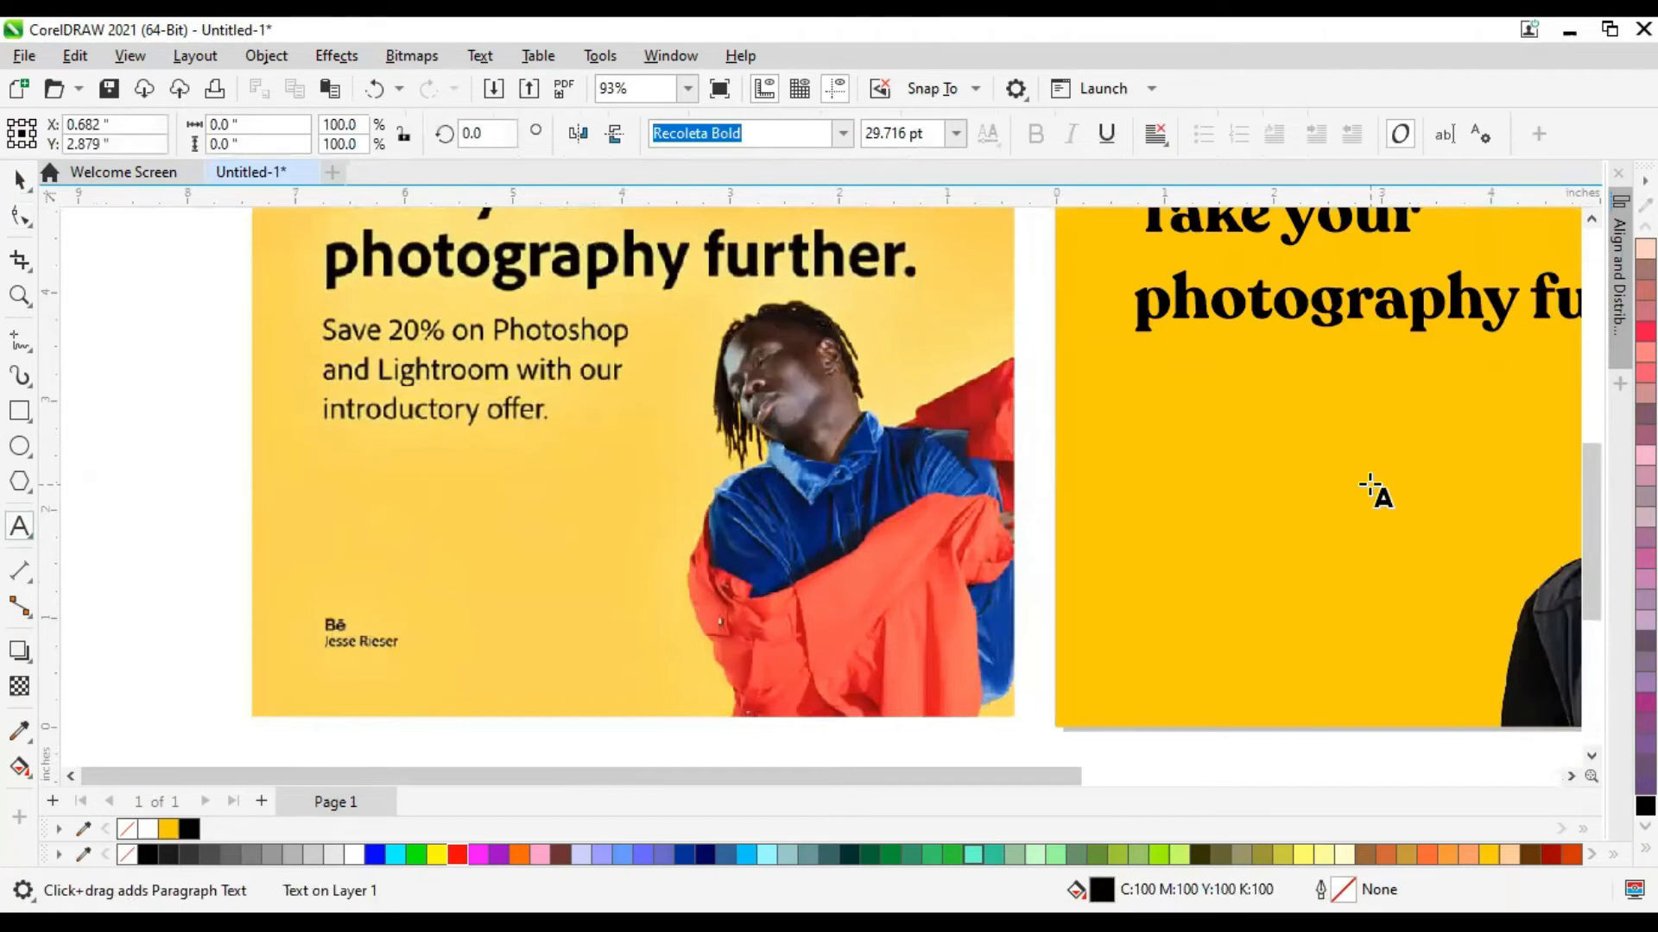
{"action": "type", "text": "Save"}
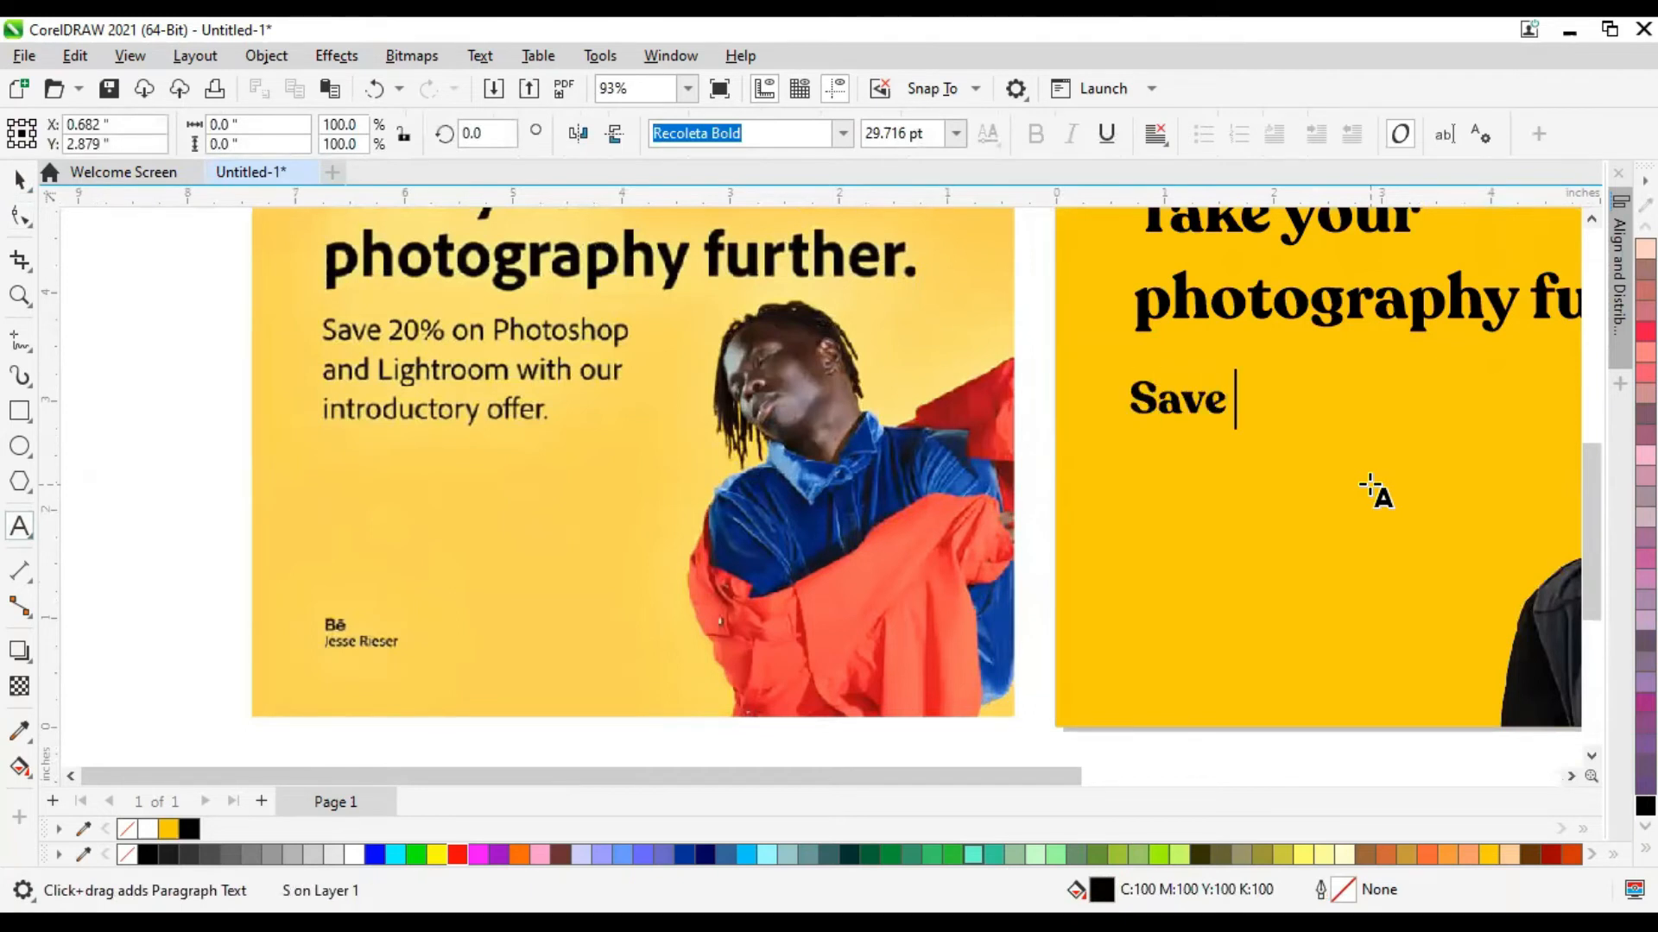
{"action": "type", "text": " 20"}
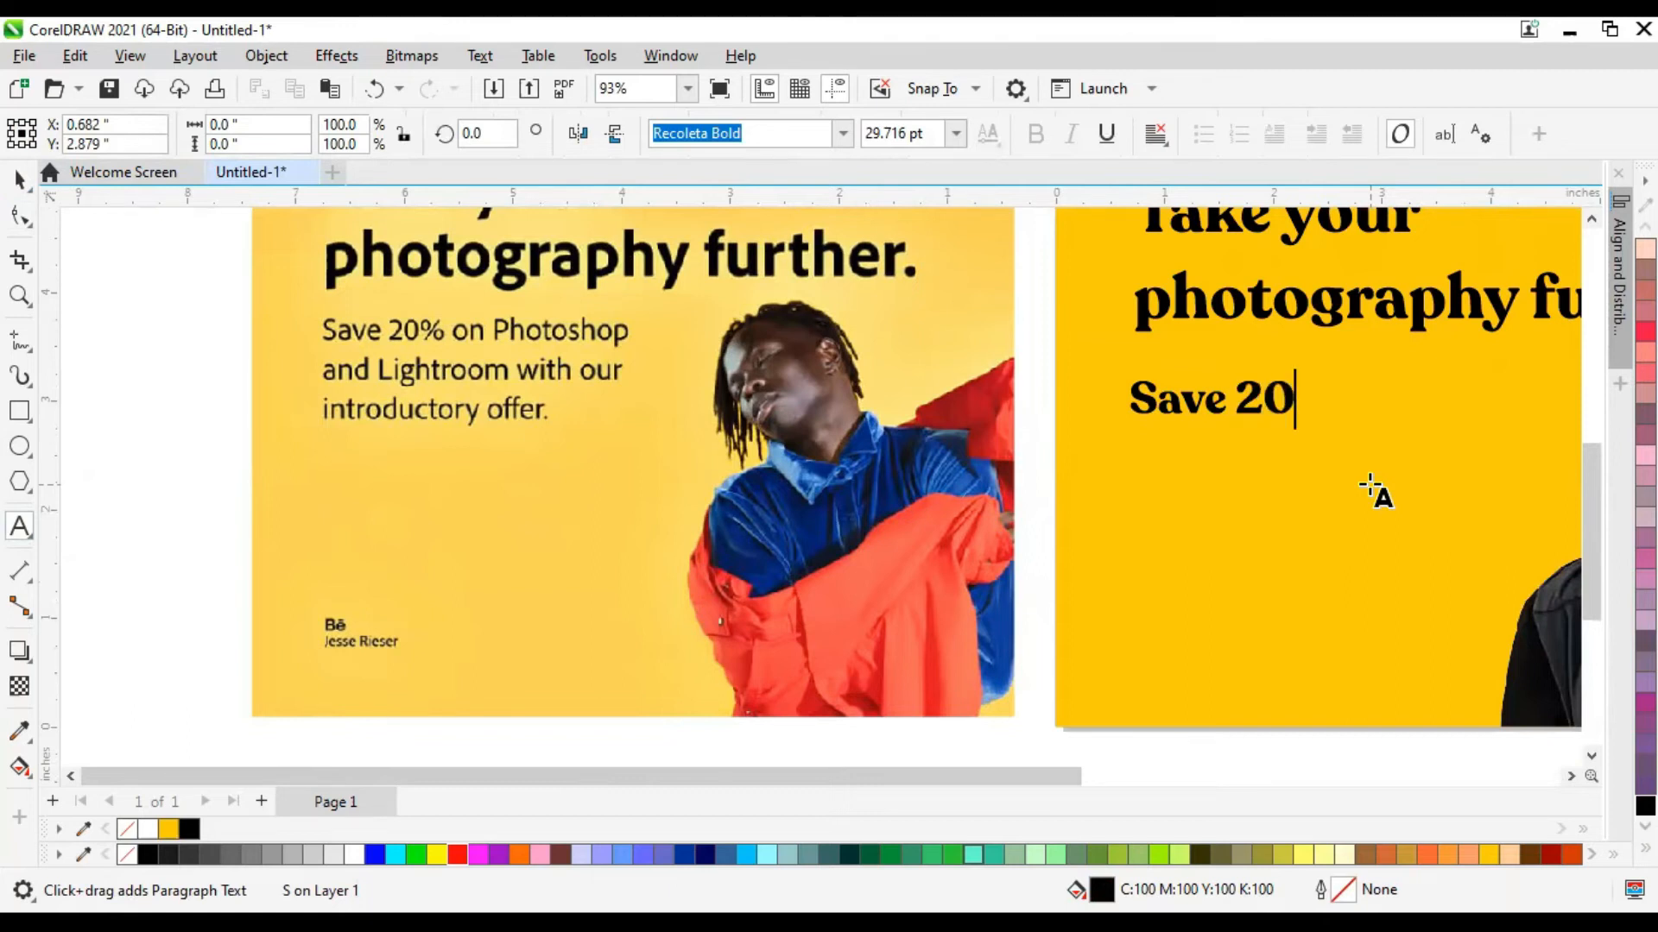
{"action": "type", "text": "%"}
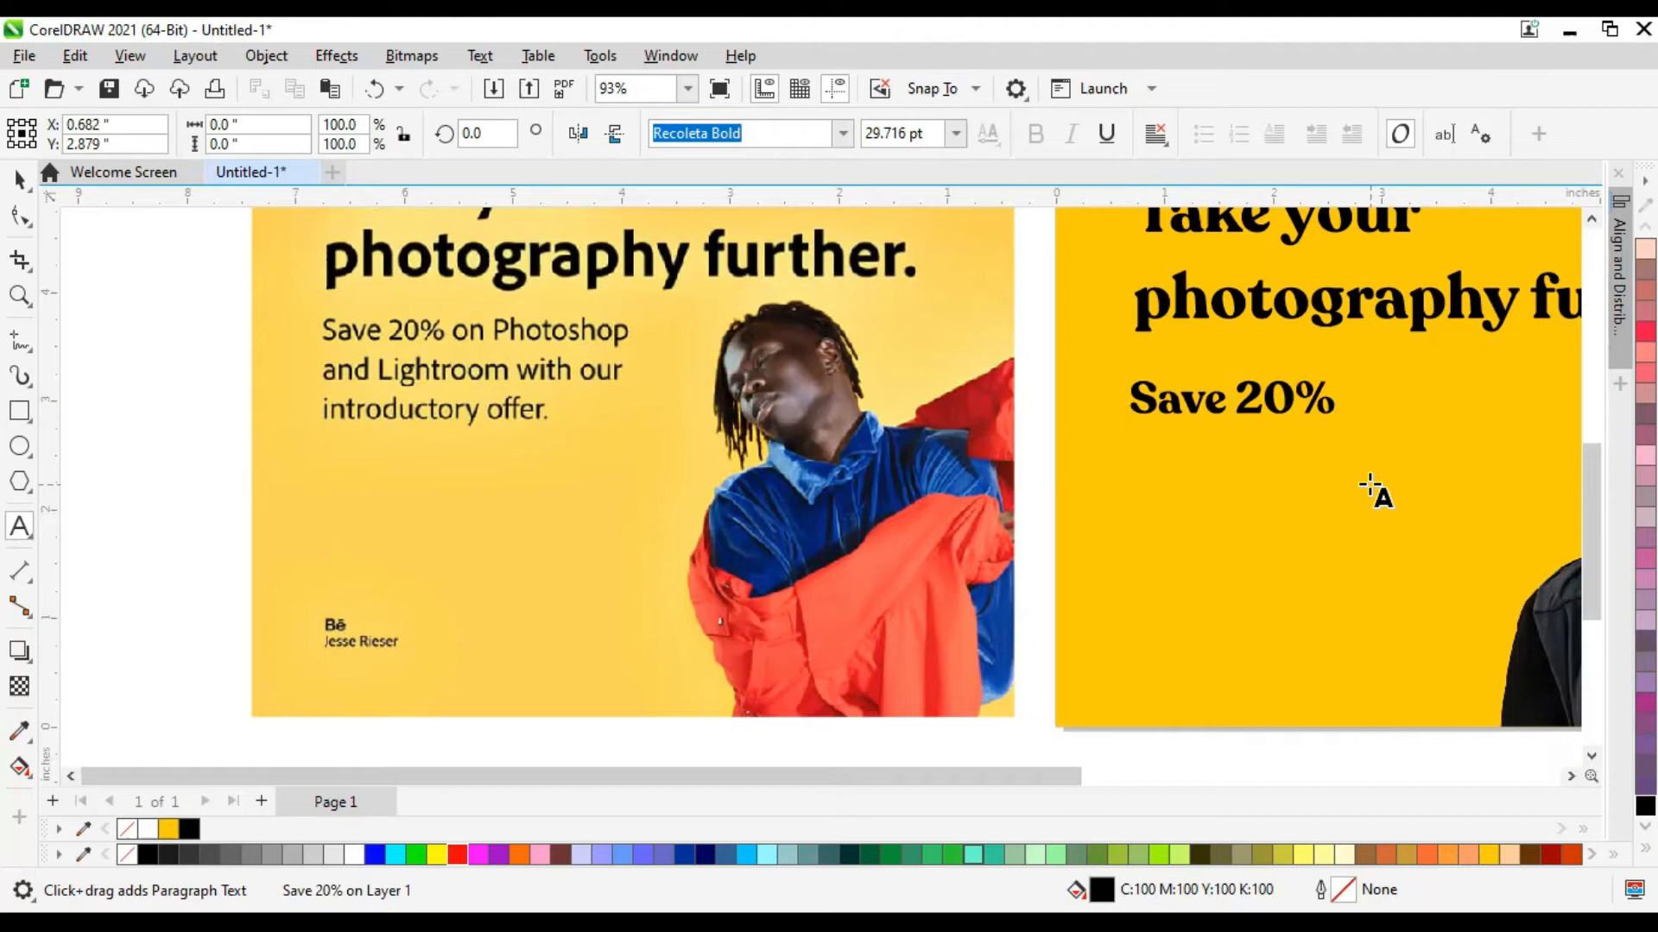
{"action": "type", "text": " on Pho"}
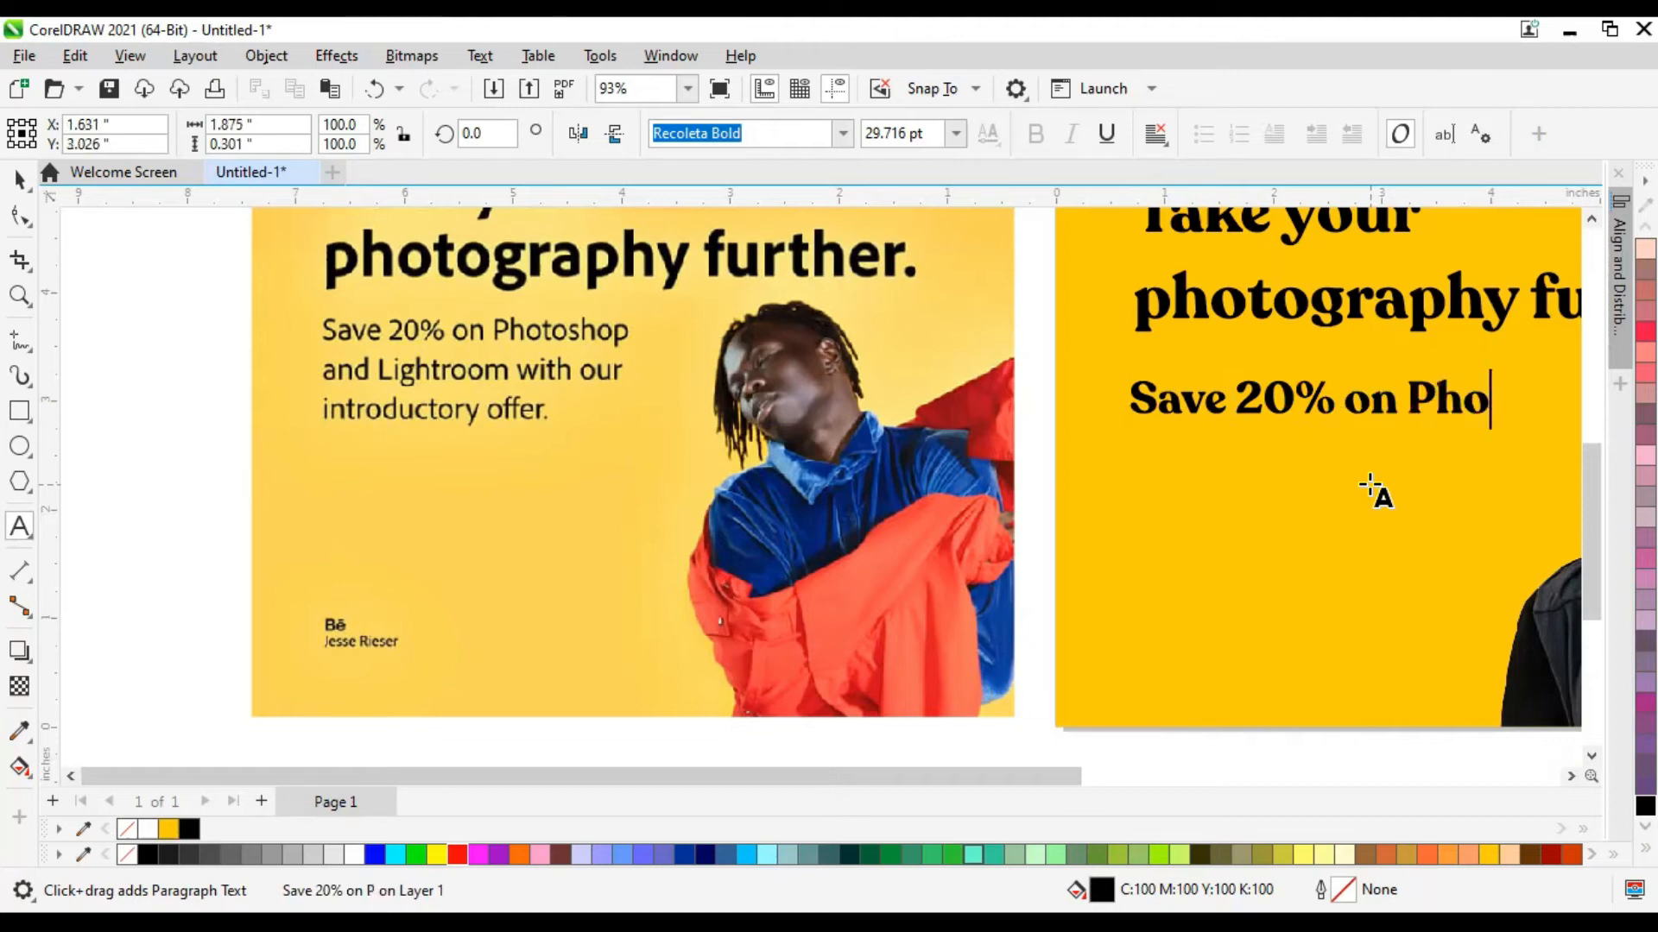
{"action": "type", "text": "tosh"}
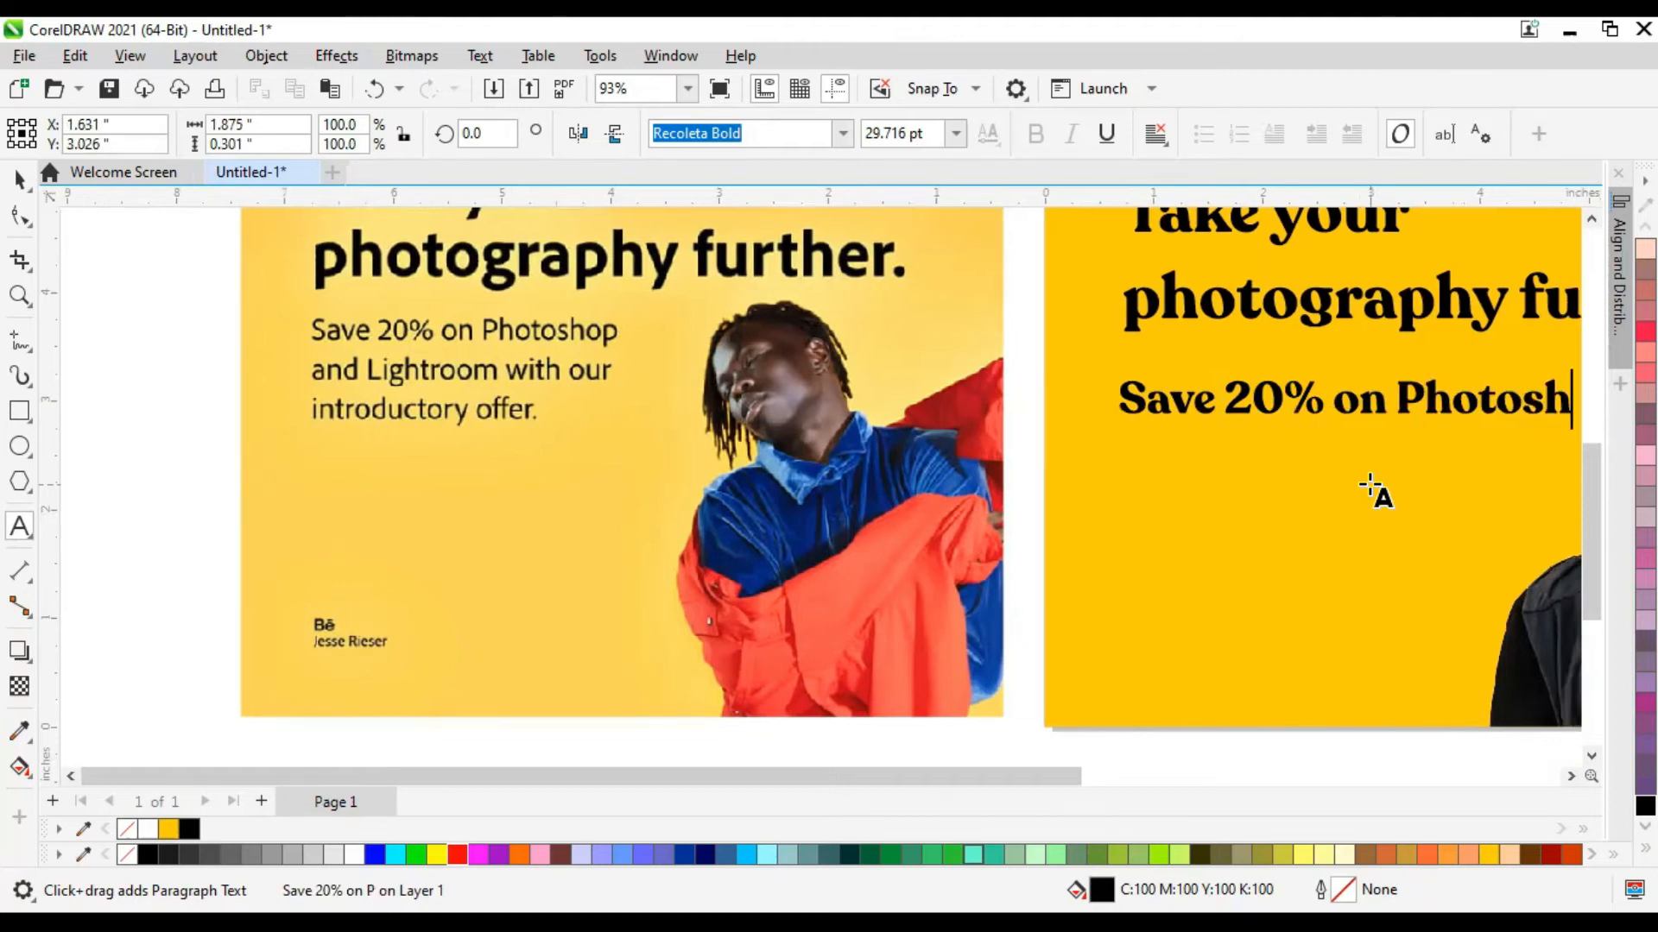
{"action": "type", "text": "op"}
{"action": "key", "text": "Return"}
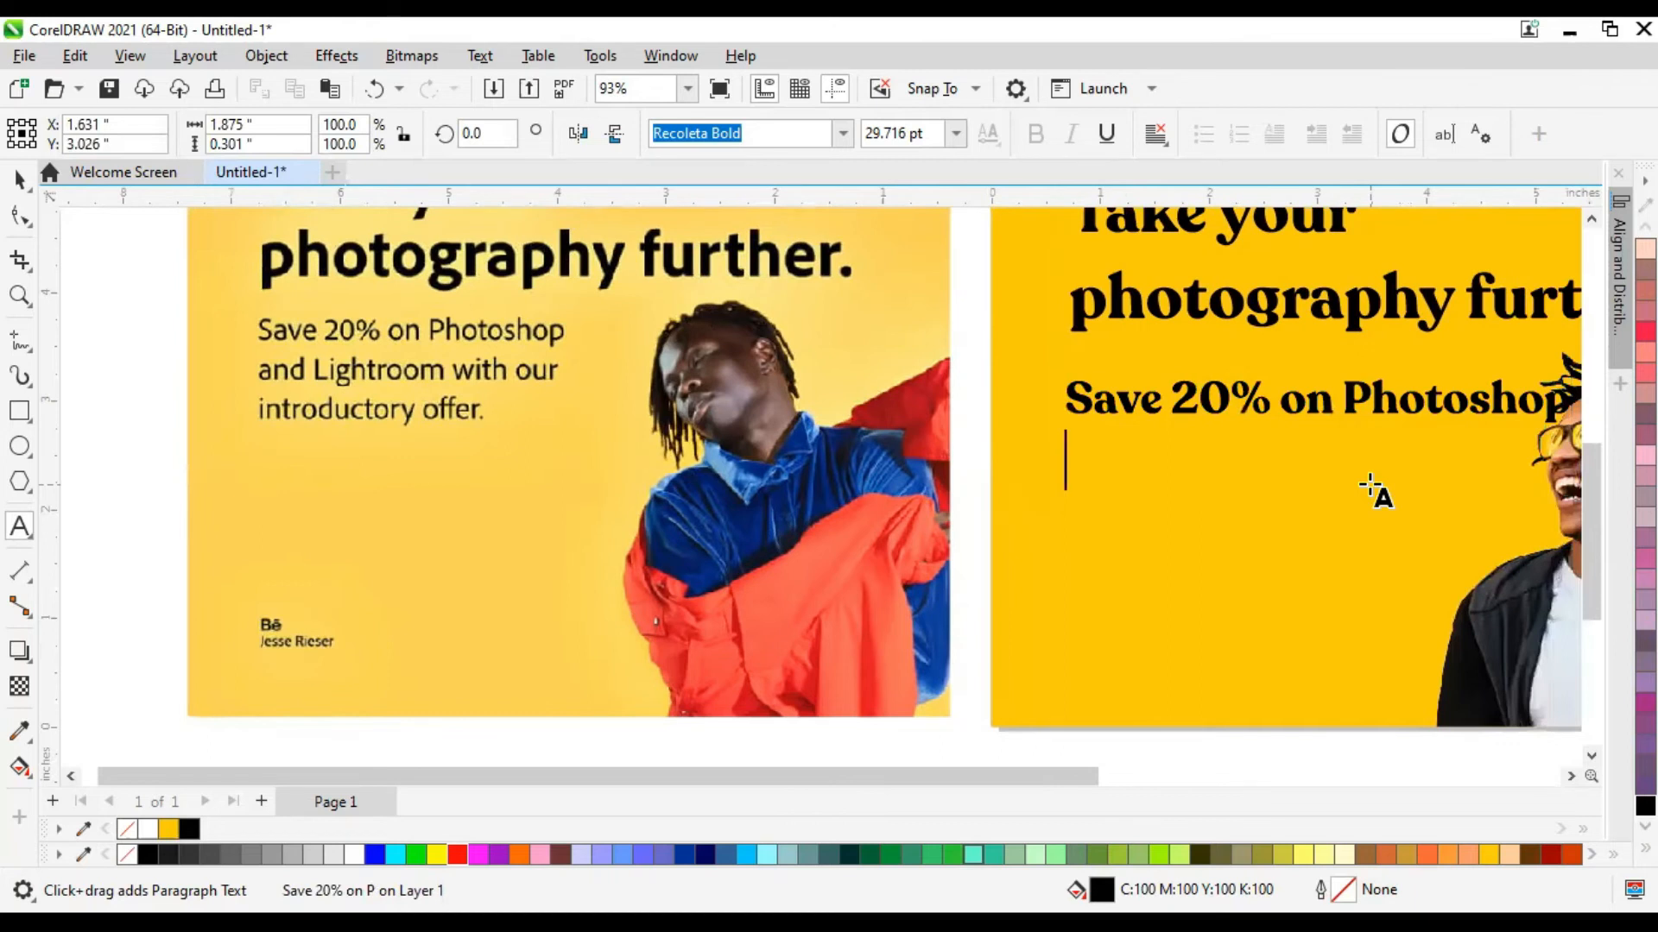
Continue the offer text with the lines "and Lightroom with our" and "introductory offer.".
{"action": "type", "text": "and "}
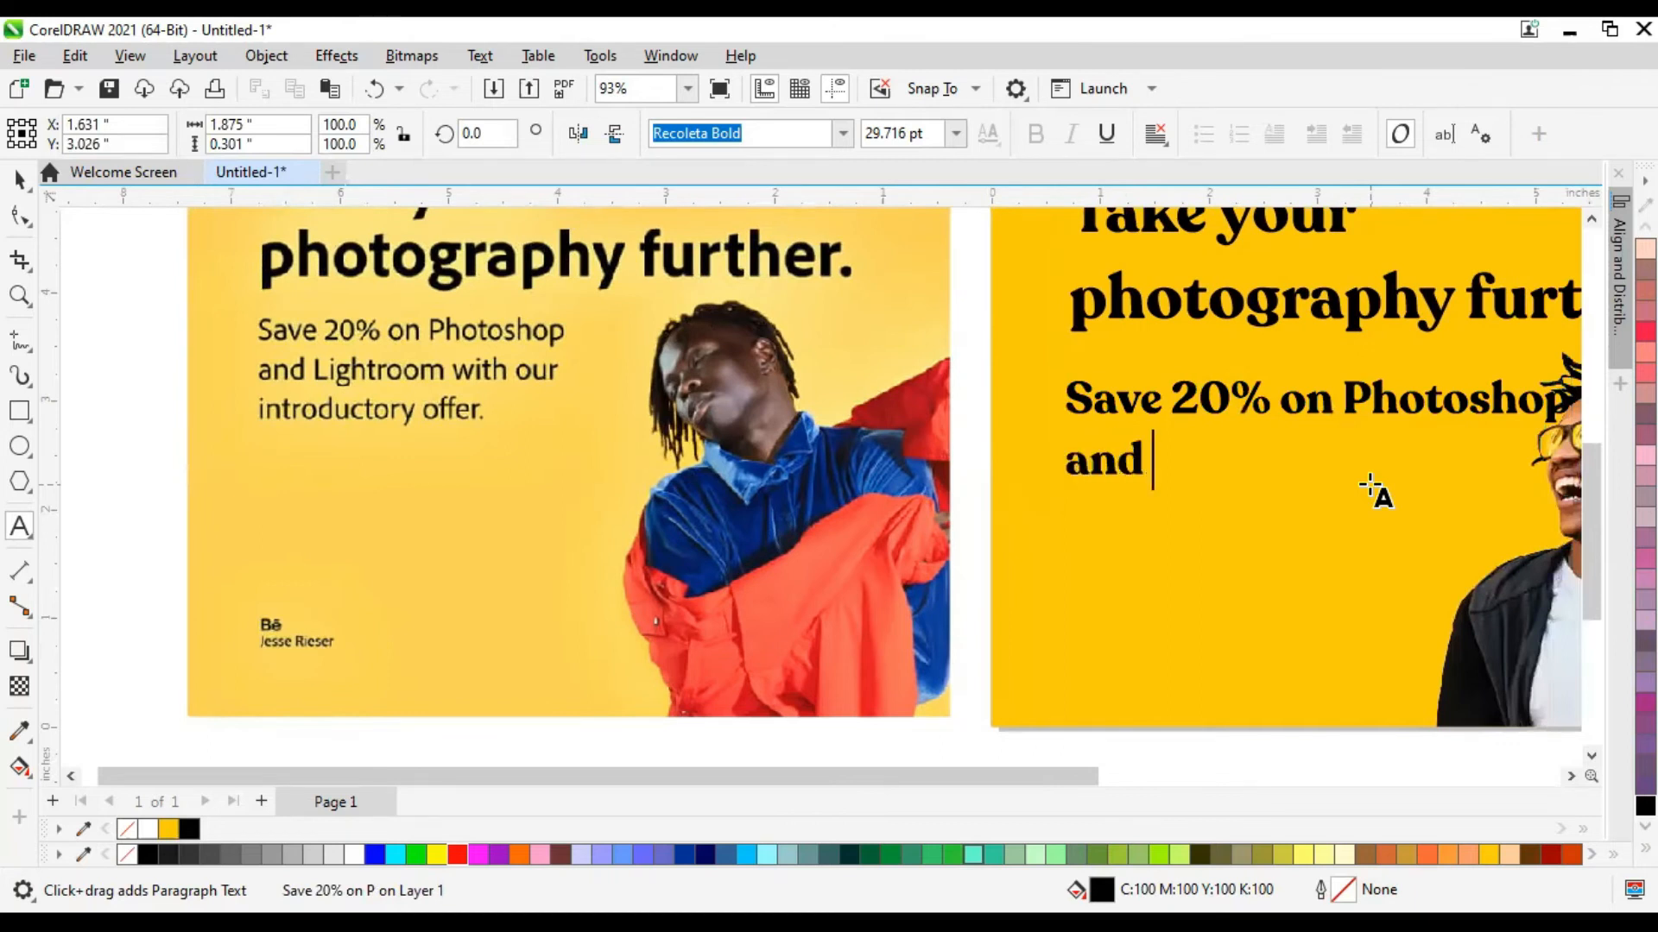
{"action": "type", "text": "Lightroom "}
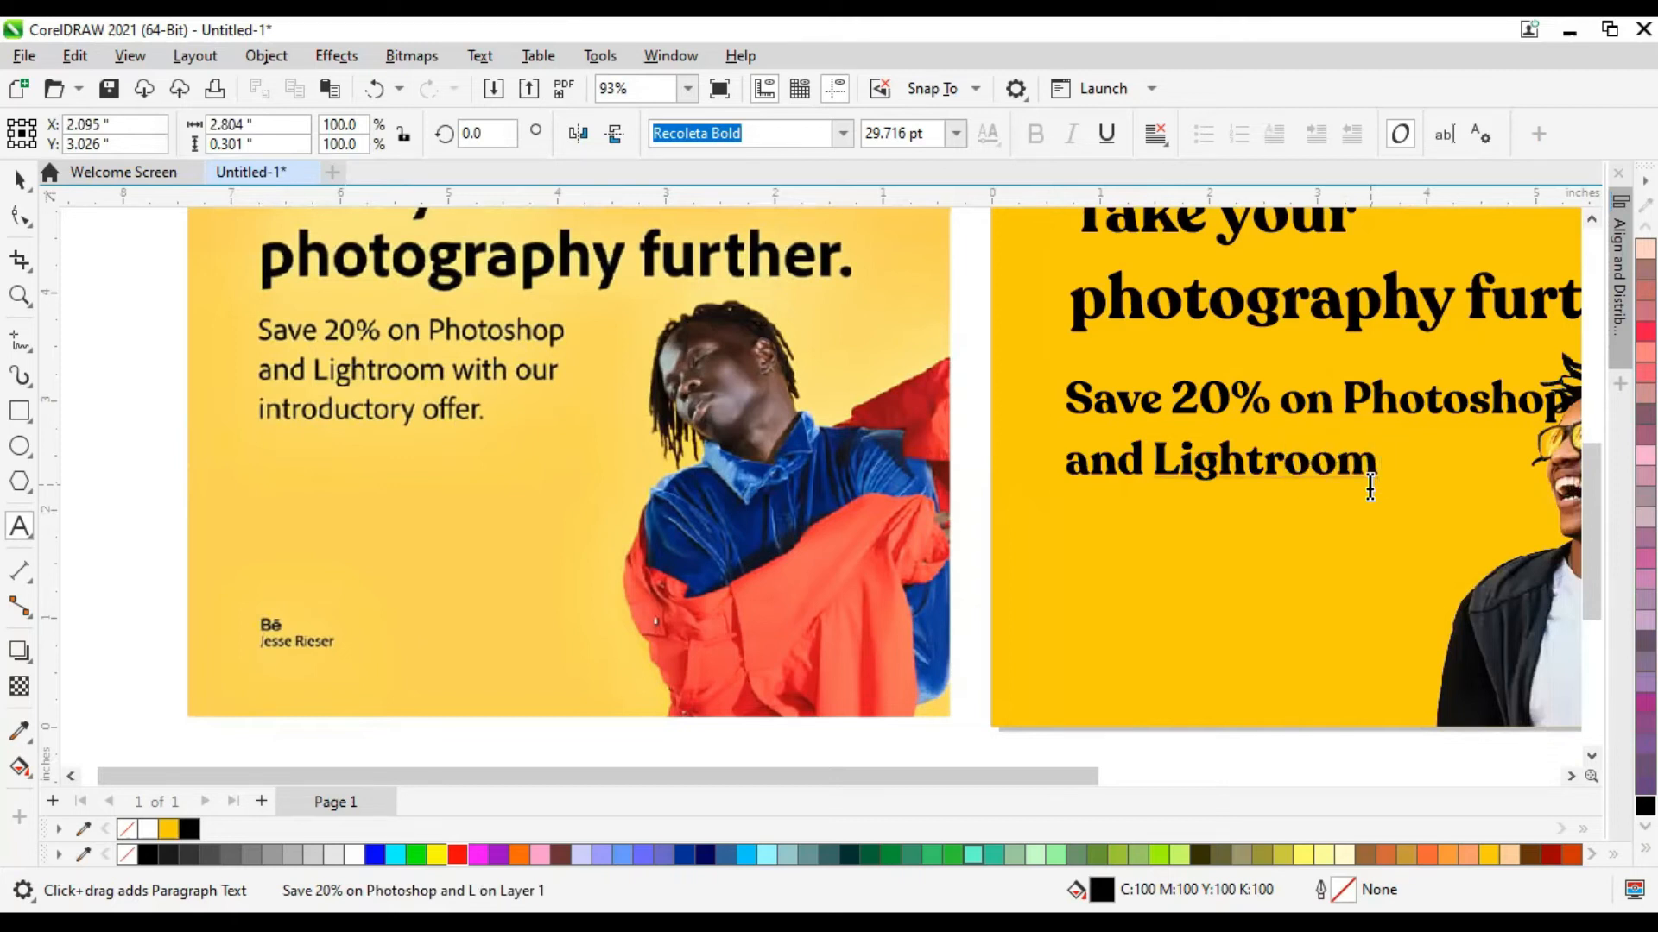
{"action": "type", "text": "with our"}
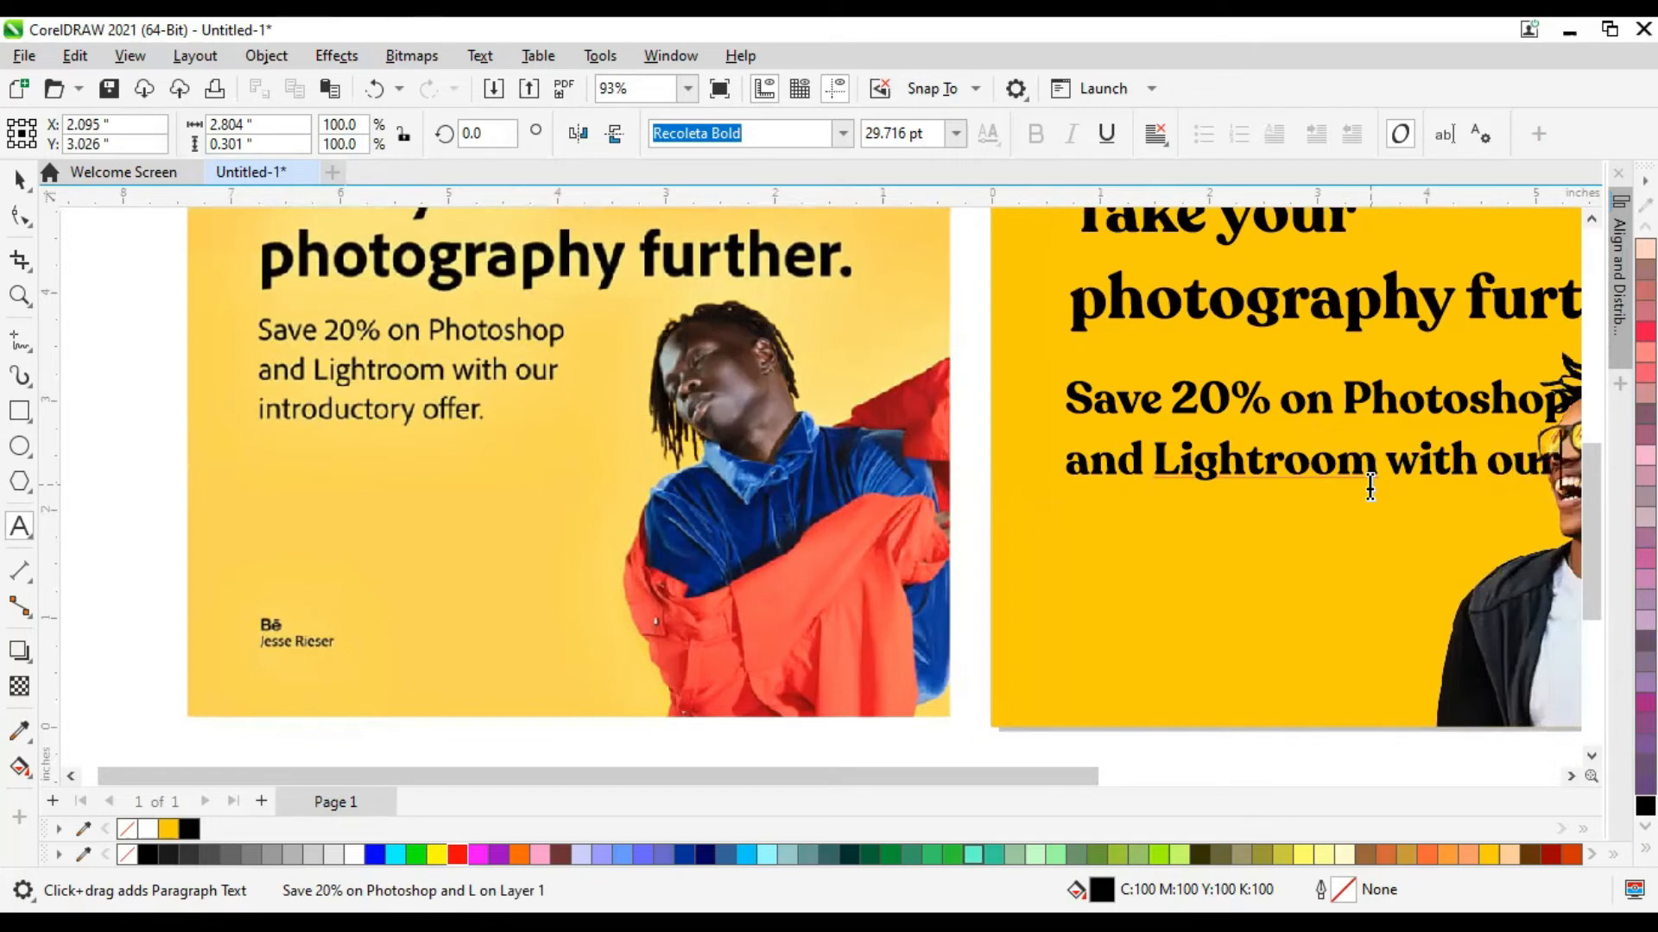
{"action": "key", "text": "Return"}
{"action": "type", "text": "introduct"}
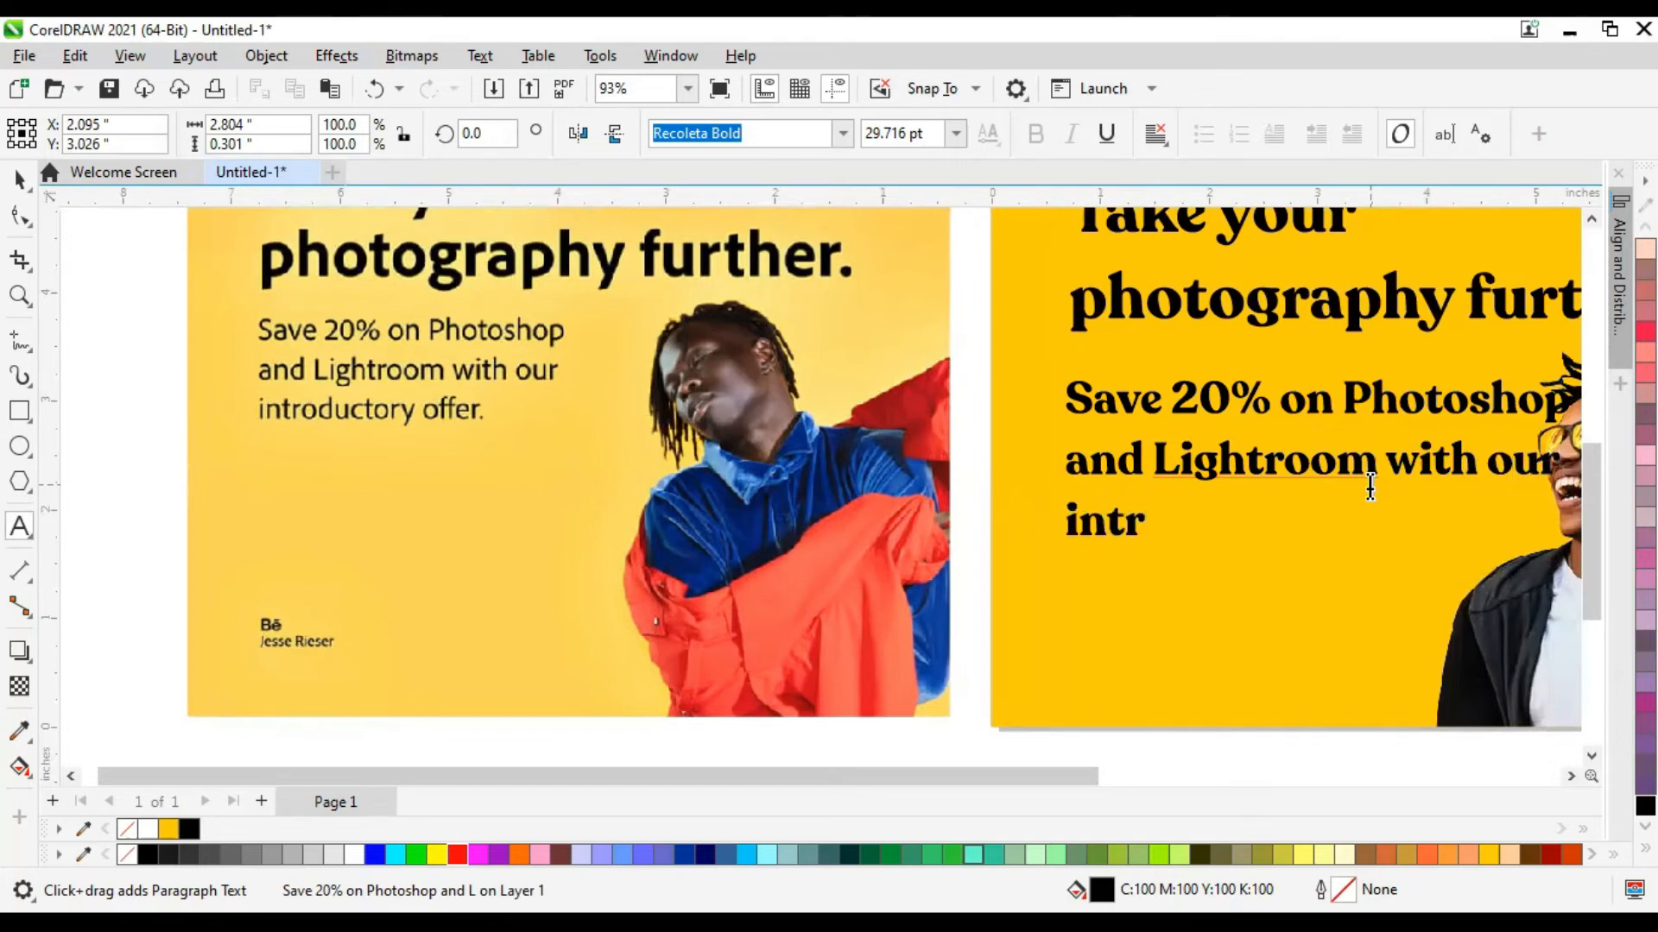
{"action": "type", "text": "or"}
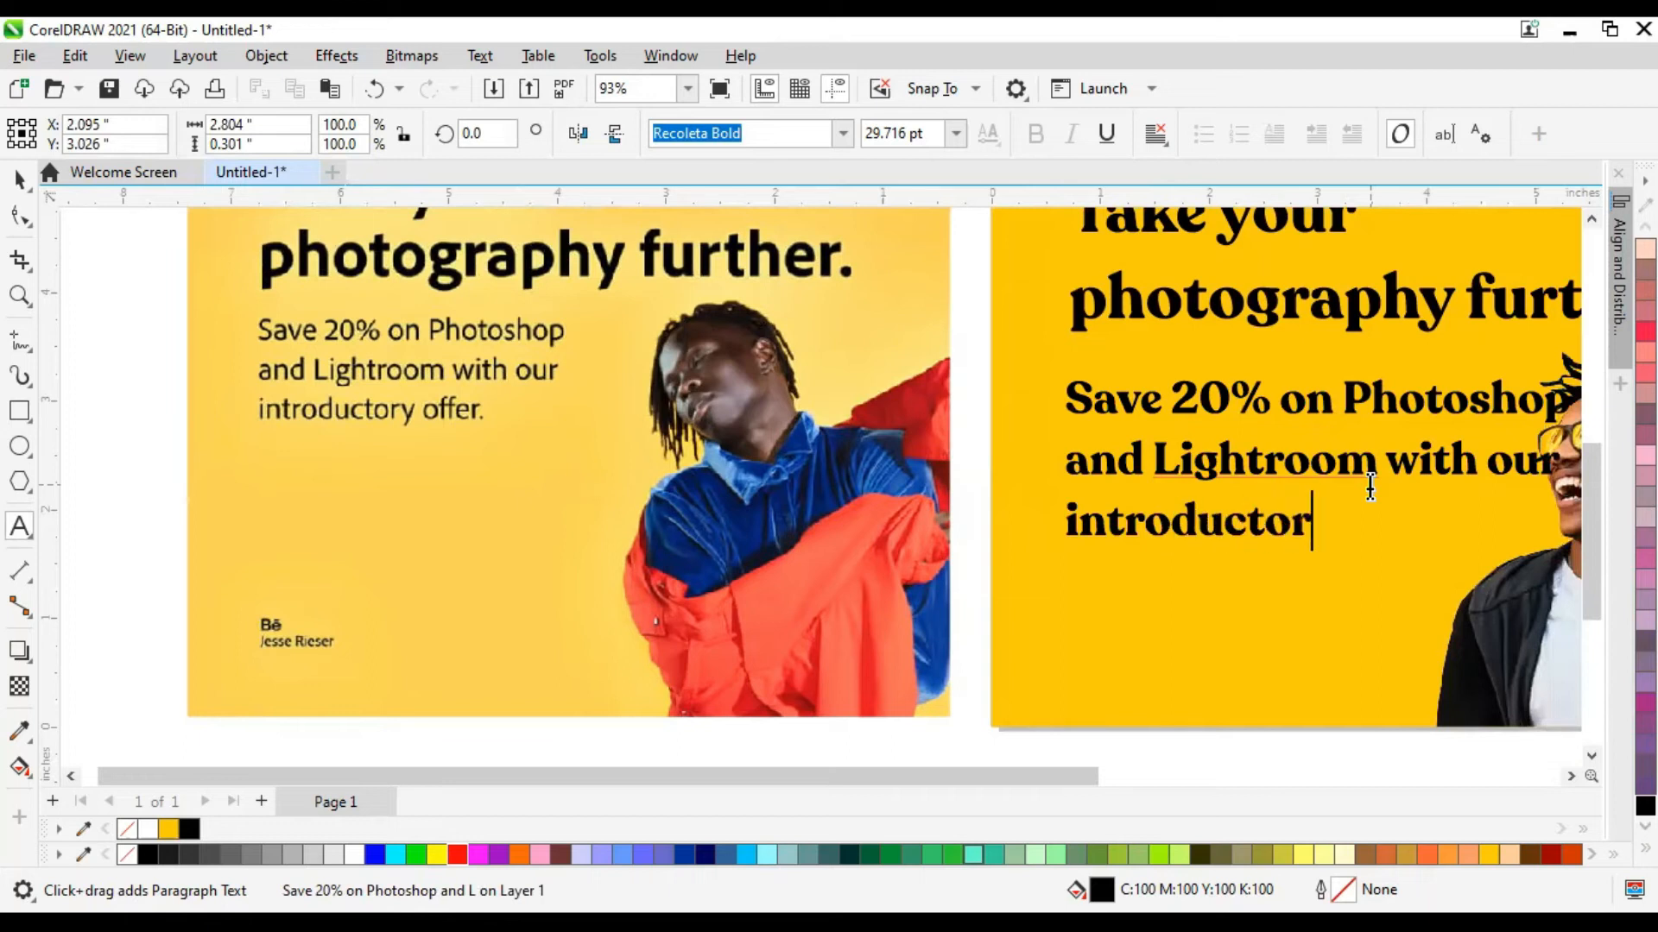
{"action": "type", "text": "y offer."}
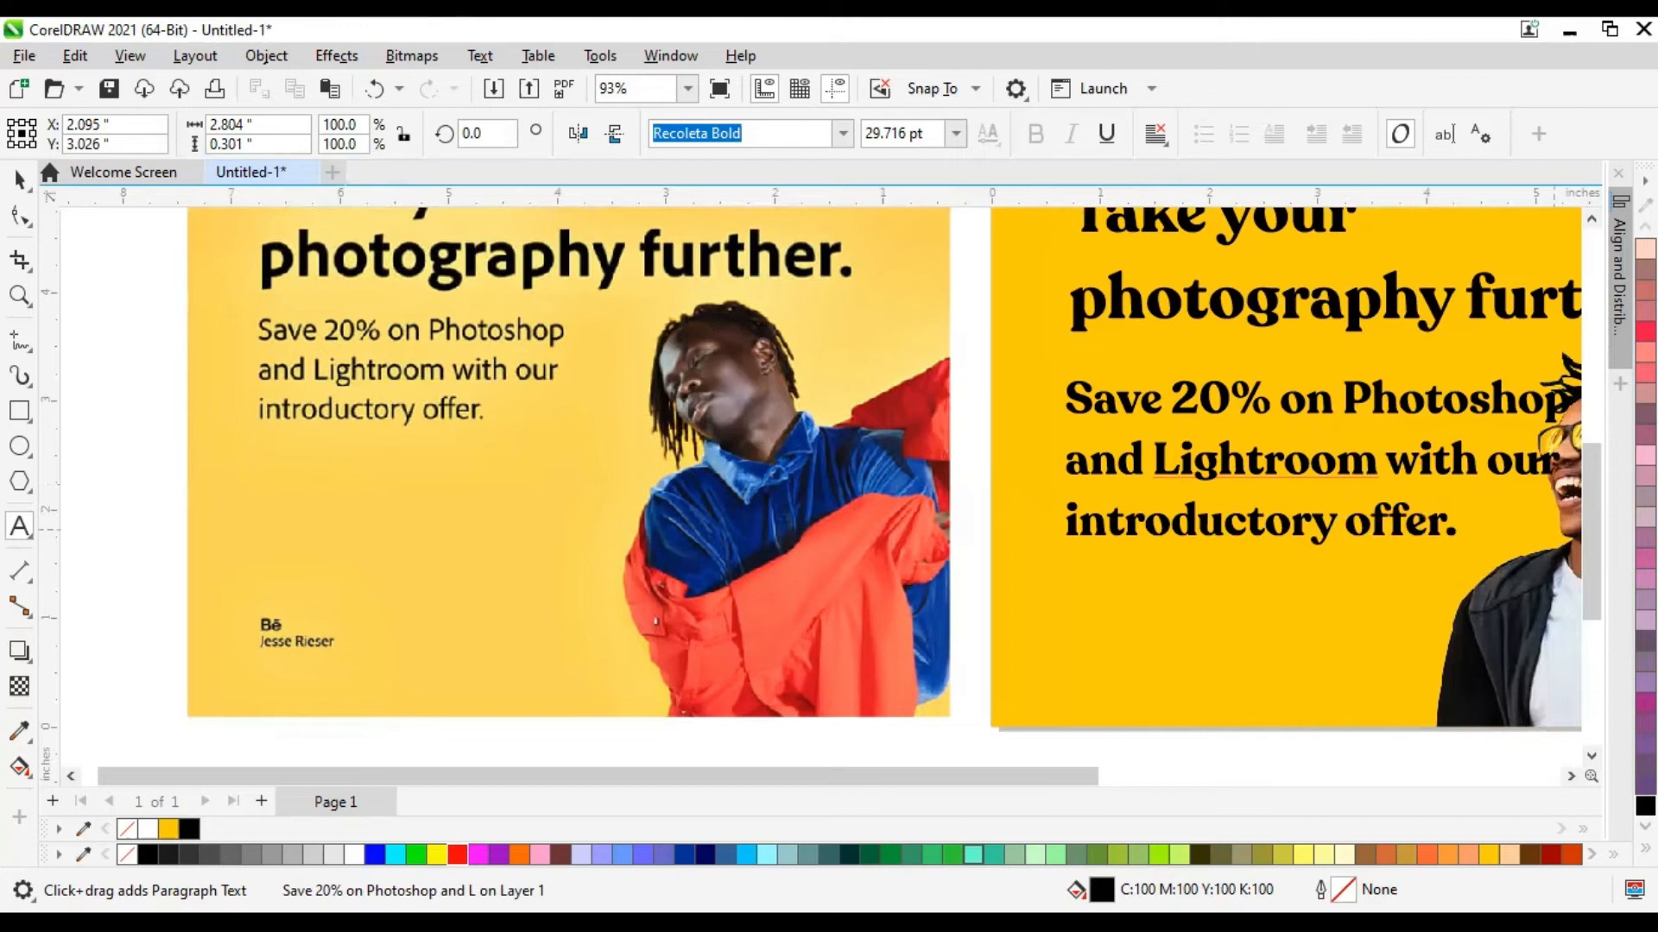
Shrink the offer text proportionally from its lower-right corner to about 22.6 pt, about 3.53 × 1.16 inches.
{"action": "scroll", "coordinate": [909, 324], "scroll_direction": "down", "scroll_amount": 1}
{"action": "scroll", "coordinate": [1431, 509], "scroll_direction": "down", "scroll_amount": 1}
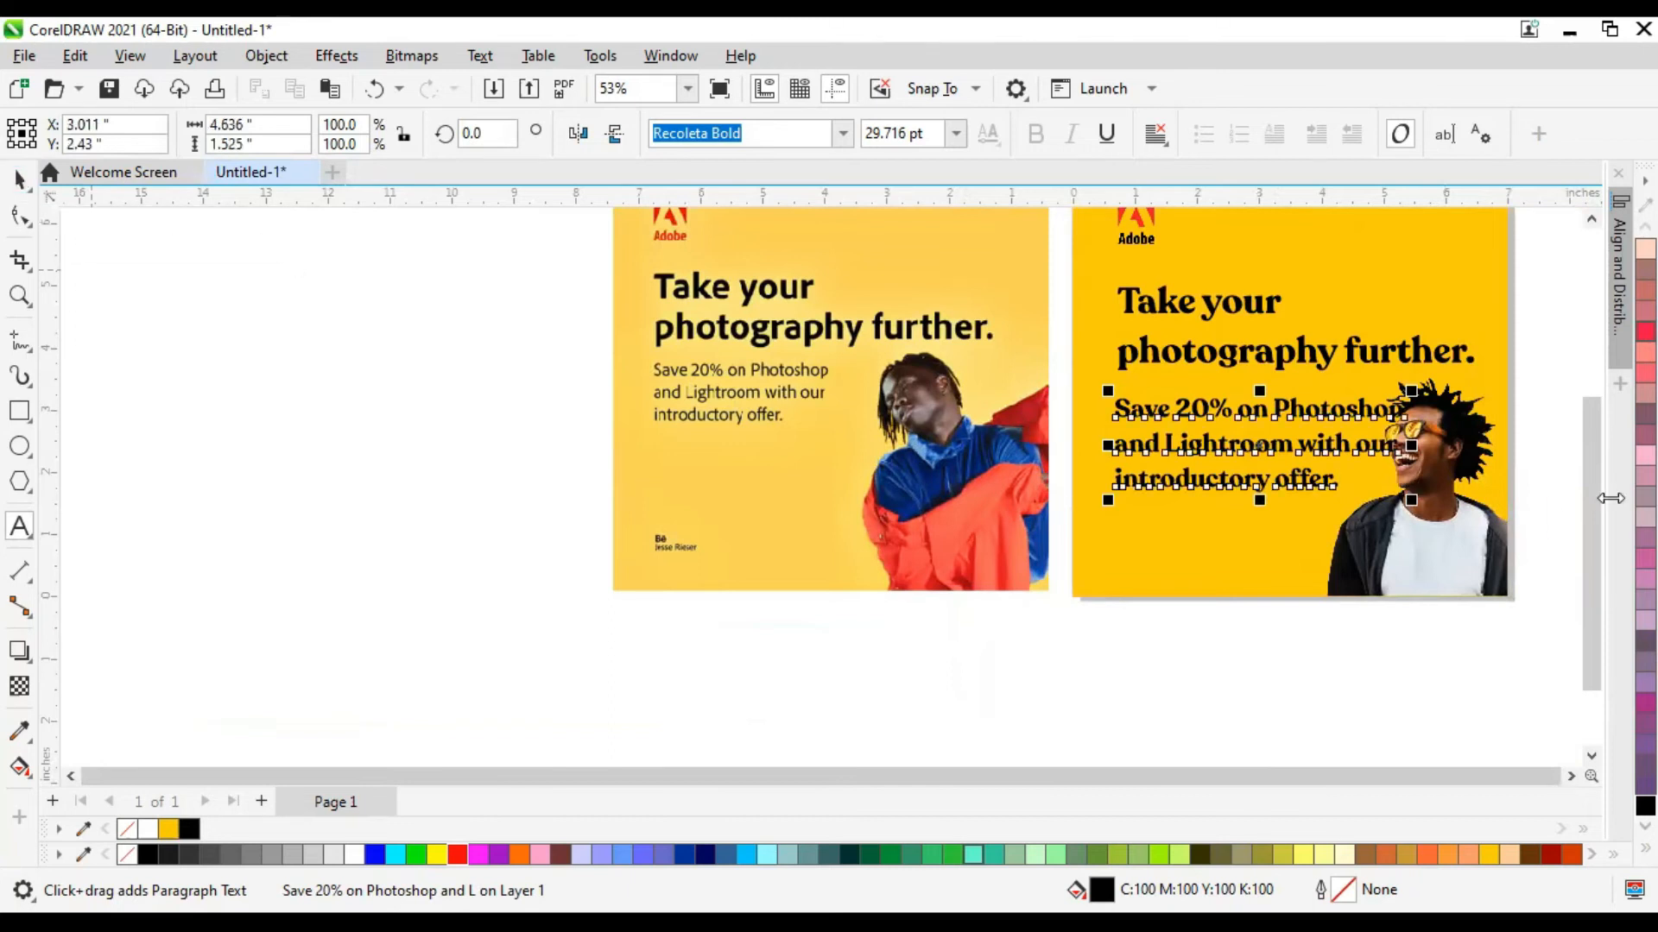
{"action": "left_click", "coordinate": [19, 179]}
{"action": "scroll", "coordinate": [1464, 366], "scroll_direction": "up", "scroll_amount": 1}
{"action": "scroll", "coordinate": [1409, 469], "scroll_direction": "up", "scroll_amount": 1}
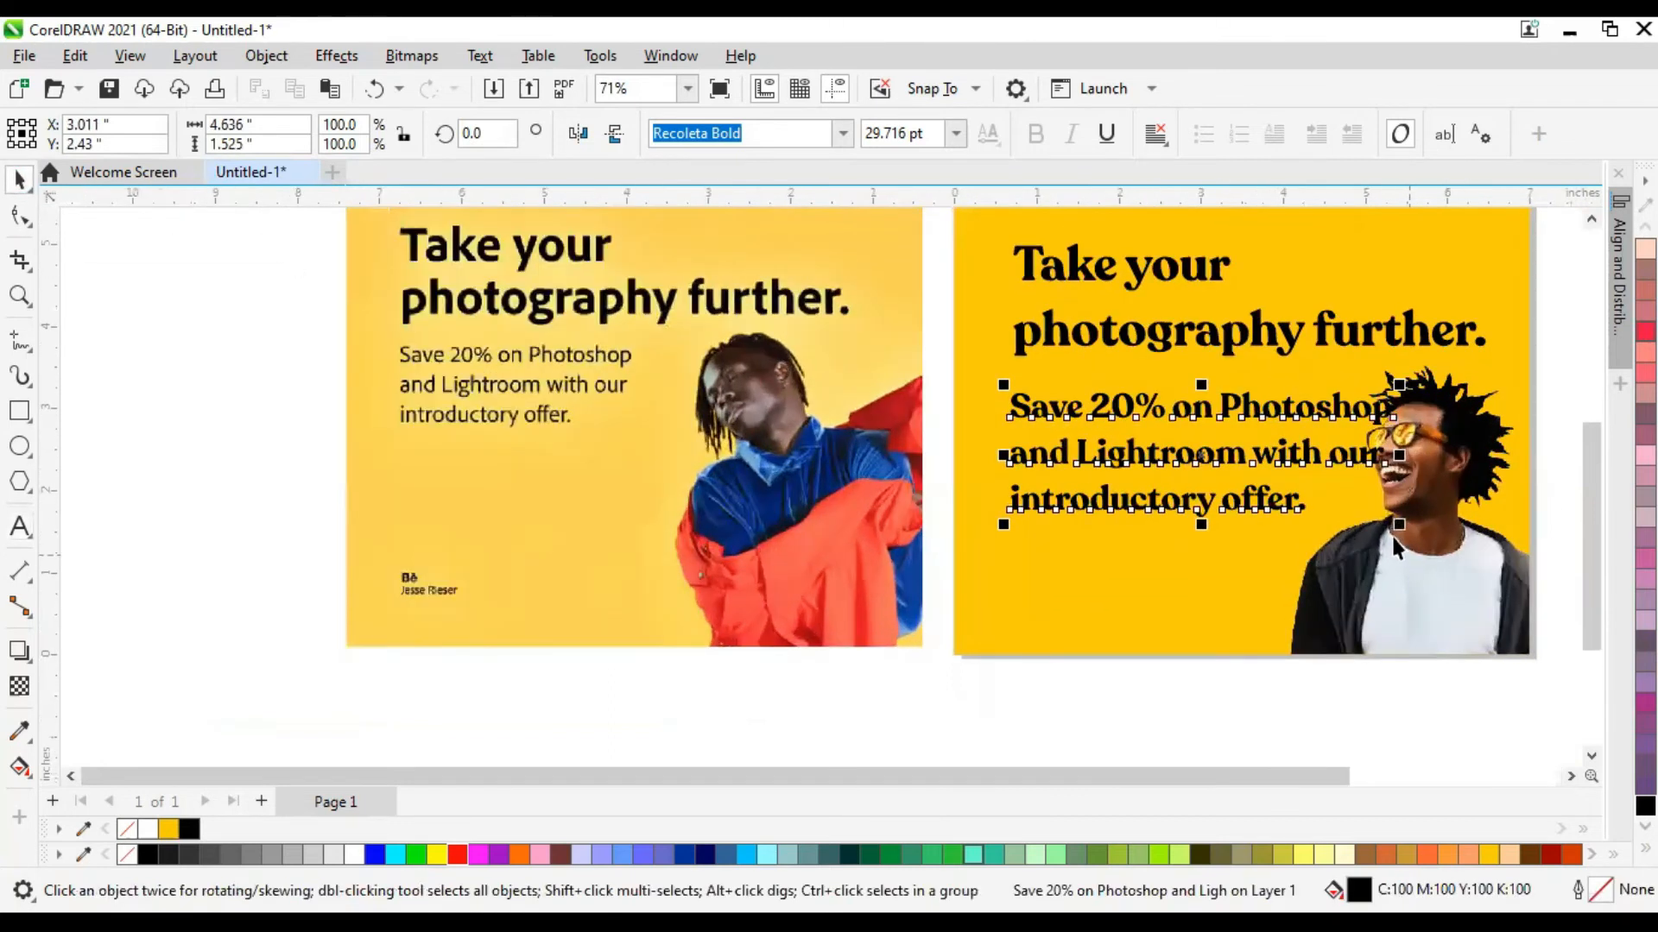
{"action": "left_click_drag", "start_coordinate": [1386, 539], "coordinate": [1311, 552]}
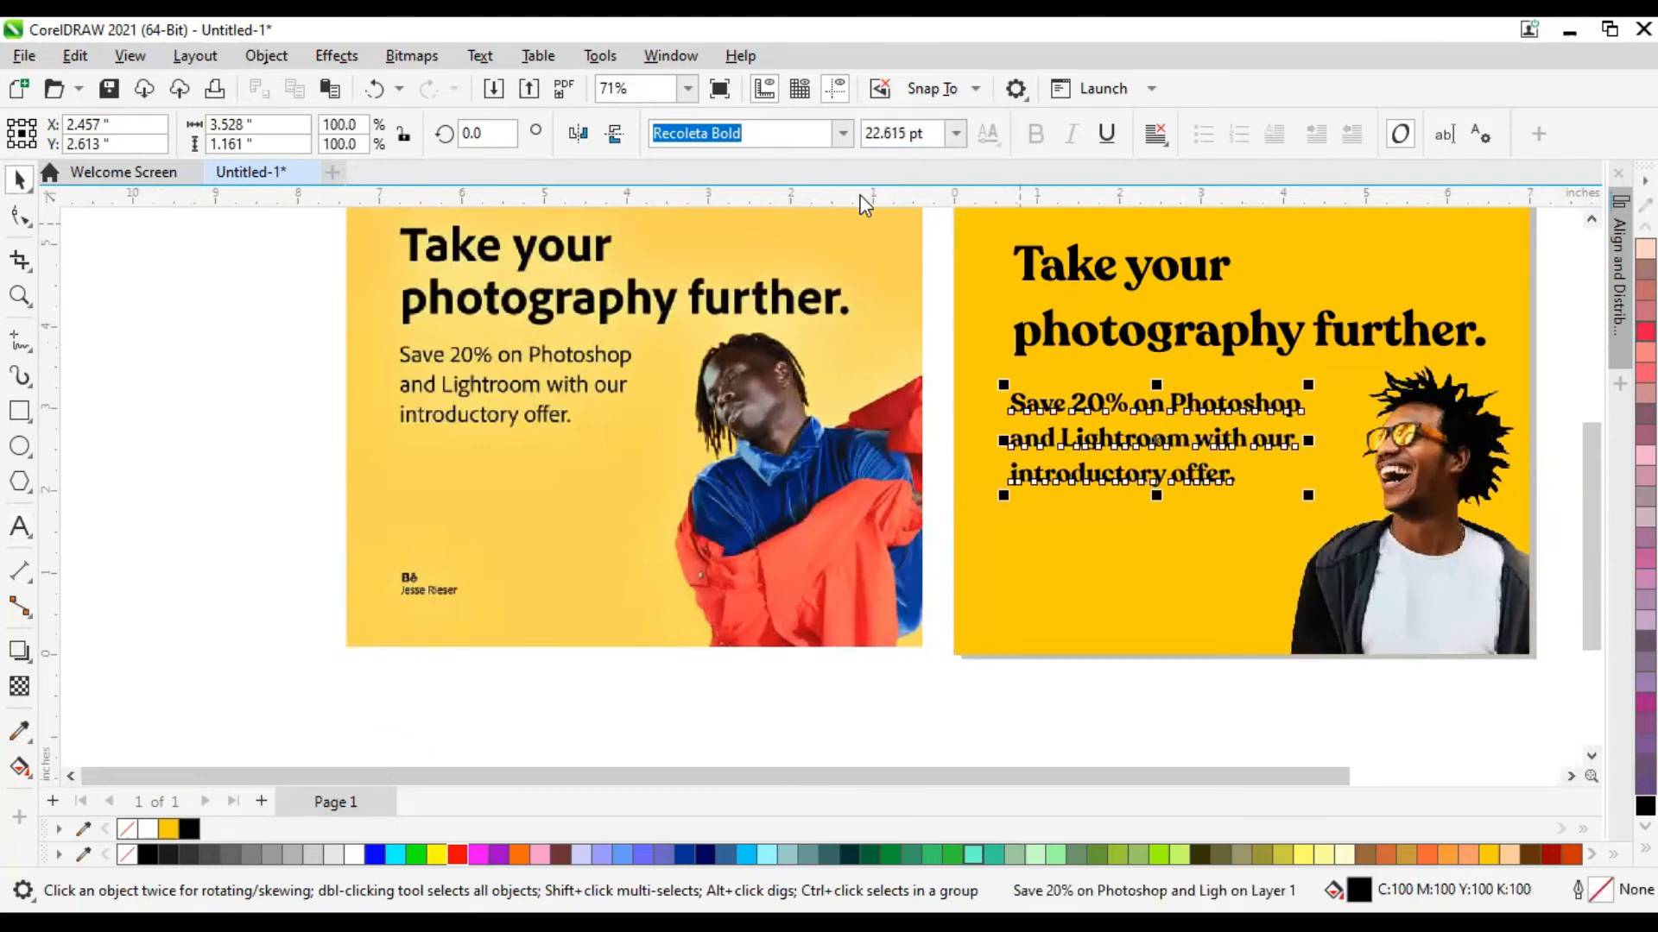
Set the offer text's font to Recoleta Medium and deselect it.
{"action": "left_click", "coordinate": [842, 141]}
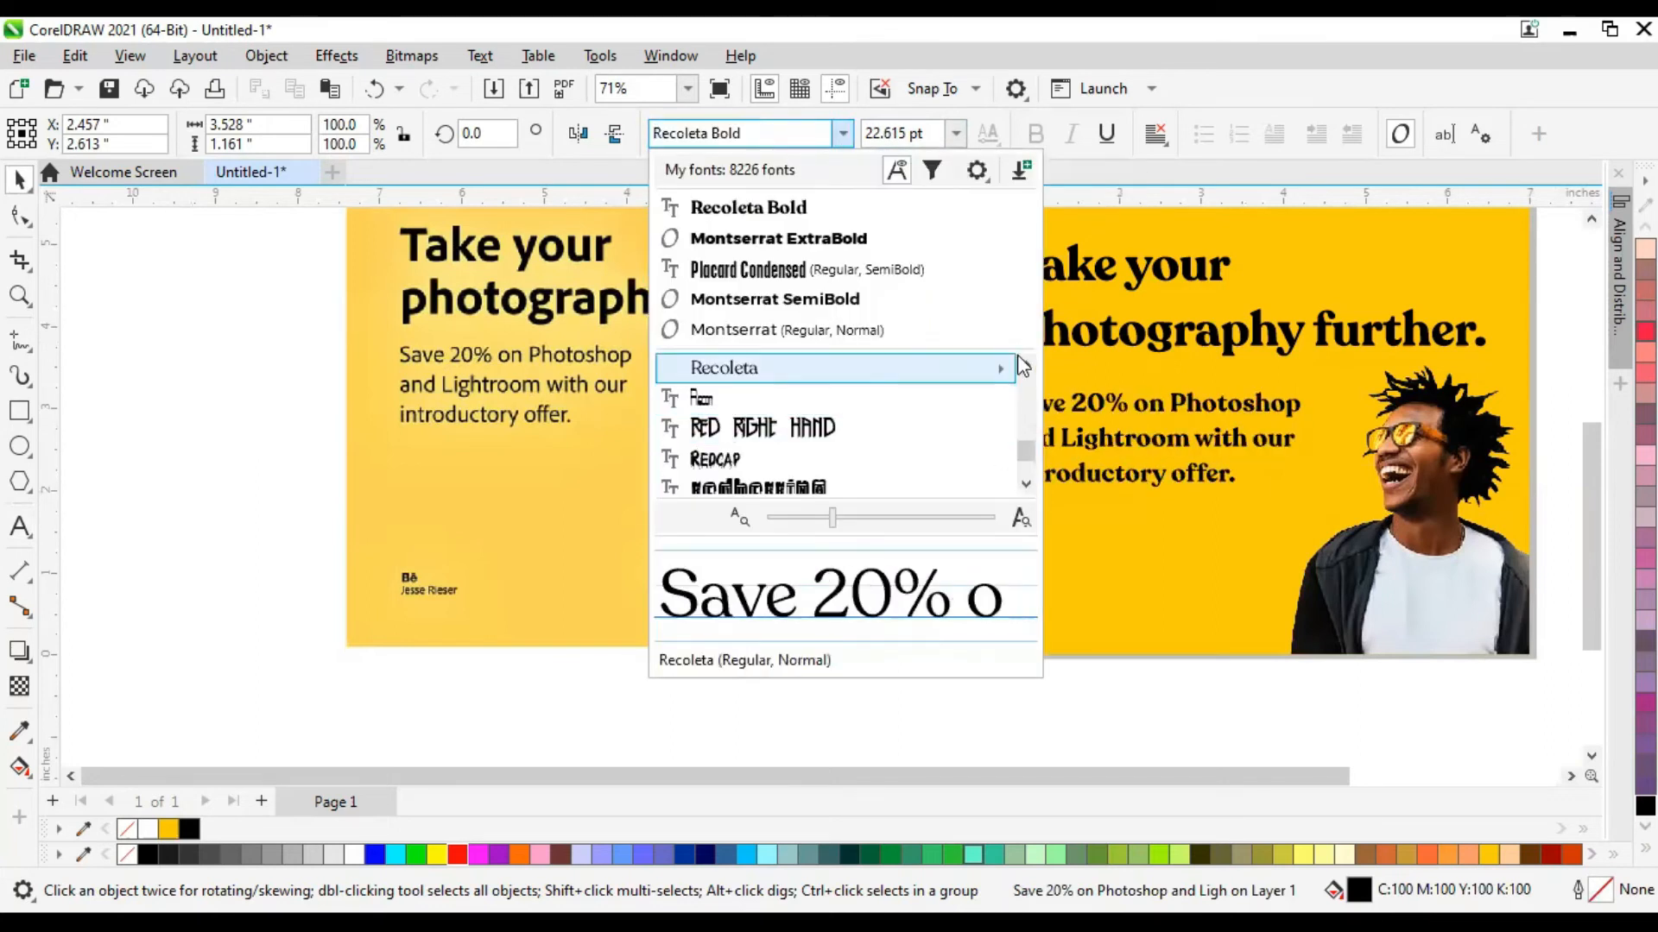
{"action": "mouse_move", "coordinate": [1004, 372]}
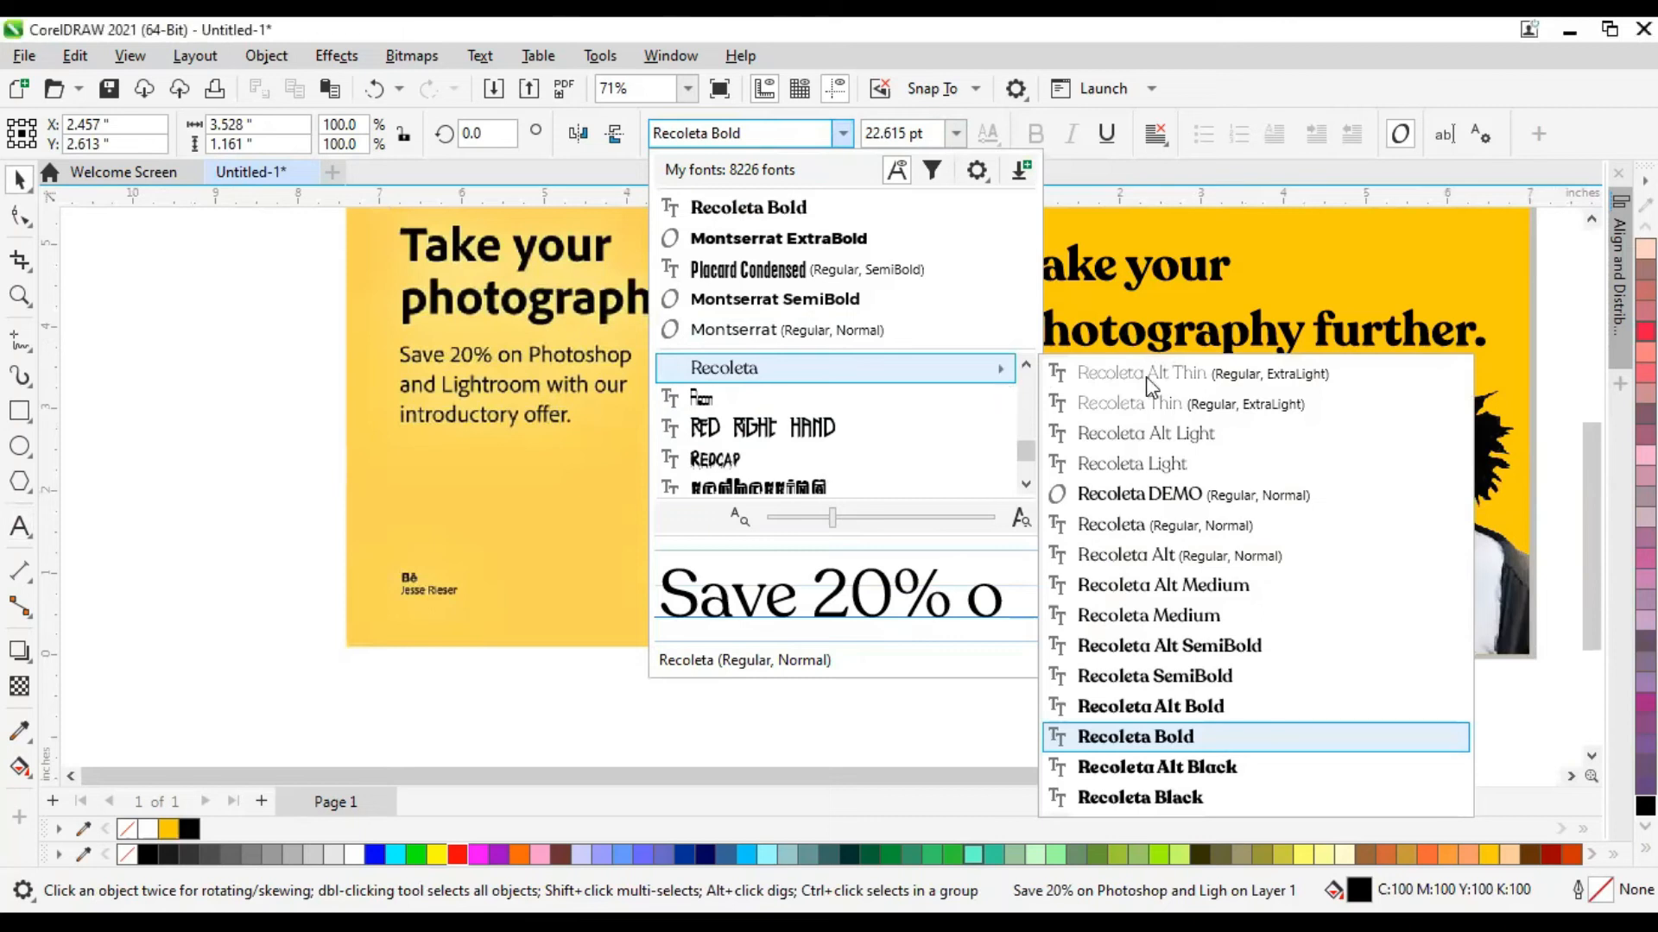
{"action": "left_click", "coordinate": [1169, 619]}
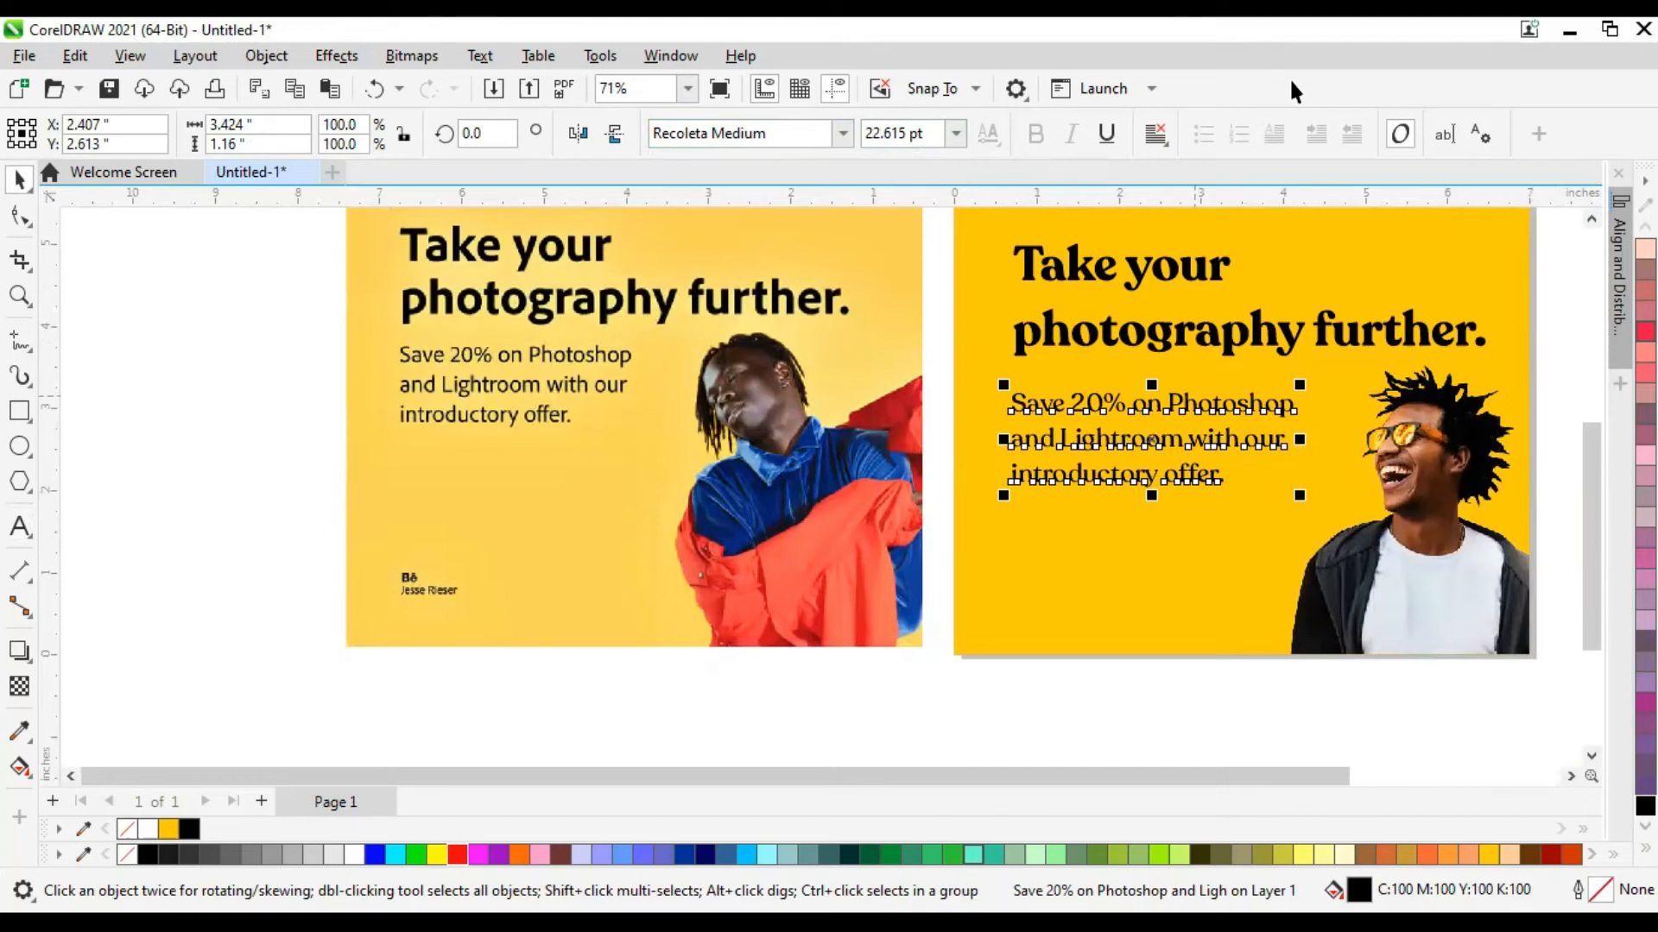
{"action": "scroll", "coordinate": [1088, 361], "scroll_direction": "up", "scroll_amount": 3}
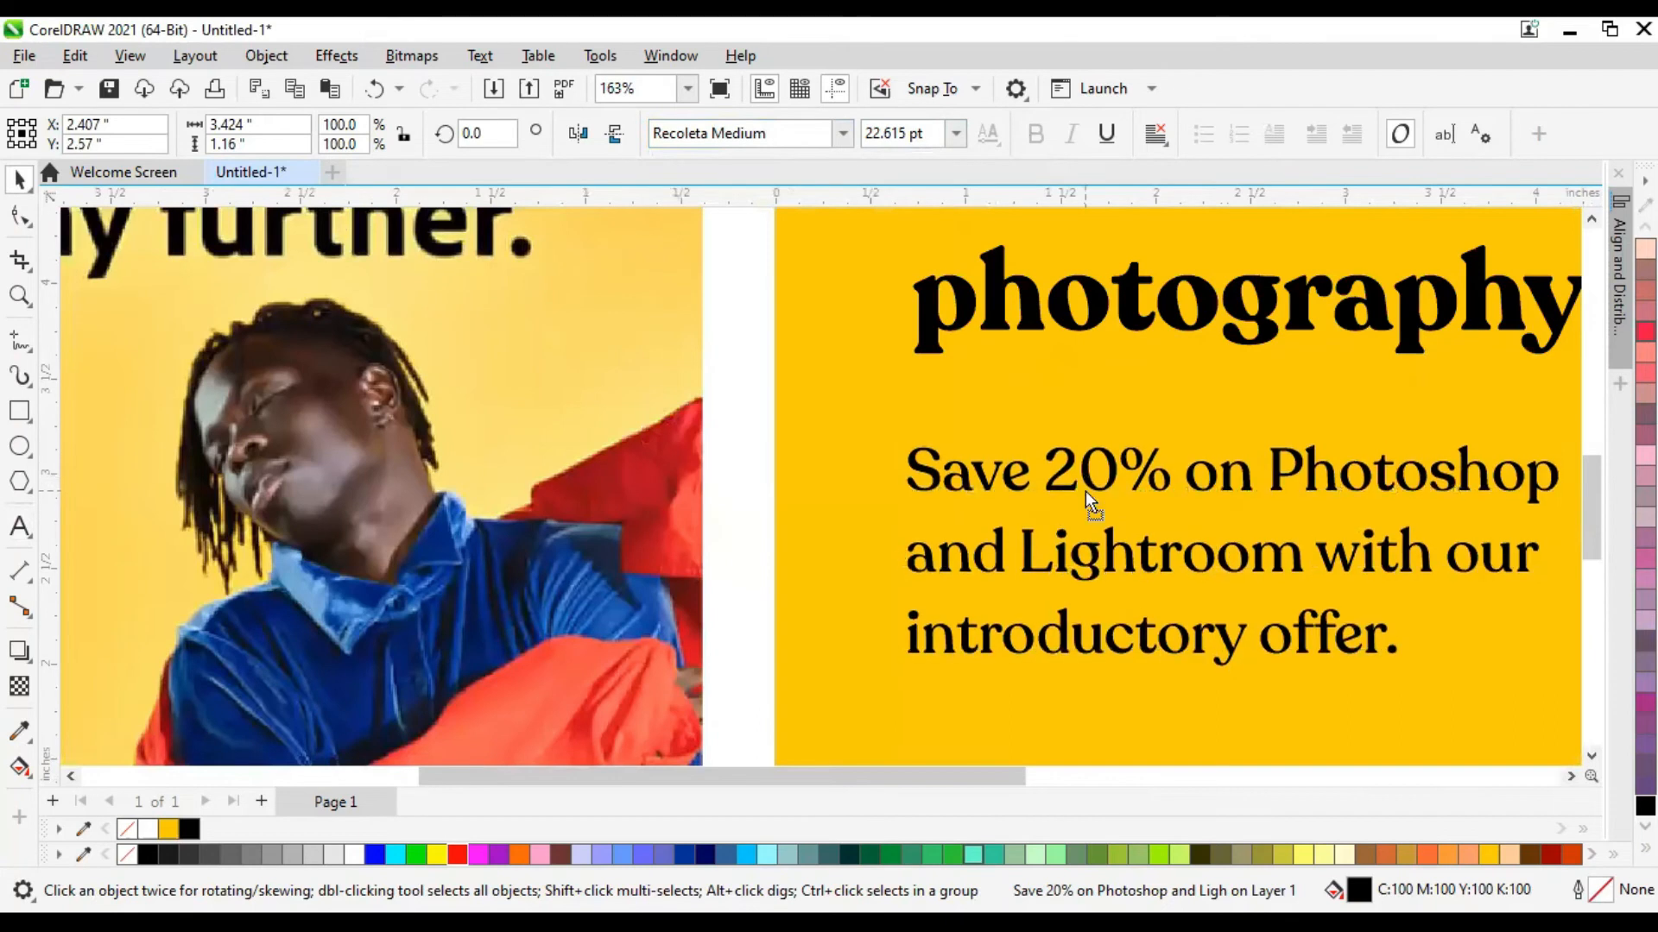
{"action": "scroll", "coordinate": [993, 402], "scroll_direction": "down", "scroll_amount": 4}
{"action": "left_click", "coordinate": [1012, 669]}
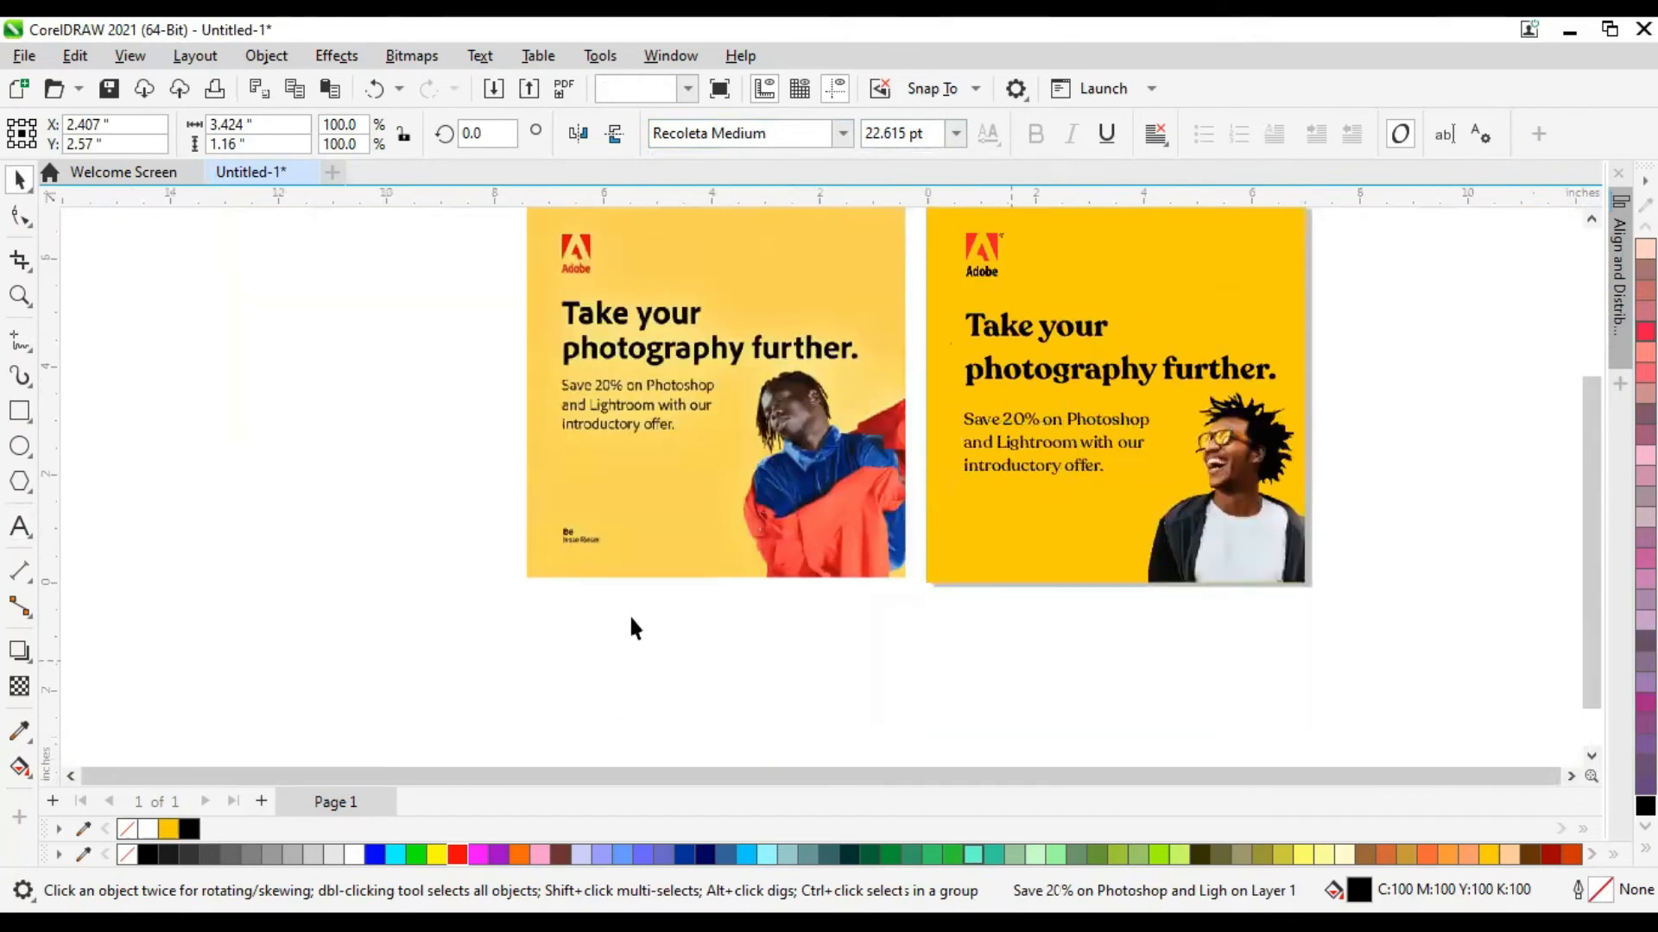
Examine the Behance mark and photographer credit on the reference flyer, and look through the recent documents on the Welcome Screen.
{"action": "scroll", "coordinate": [589, 527], "scroll_direction": "up", "scroll_amount": 4}
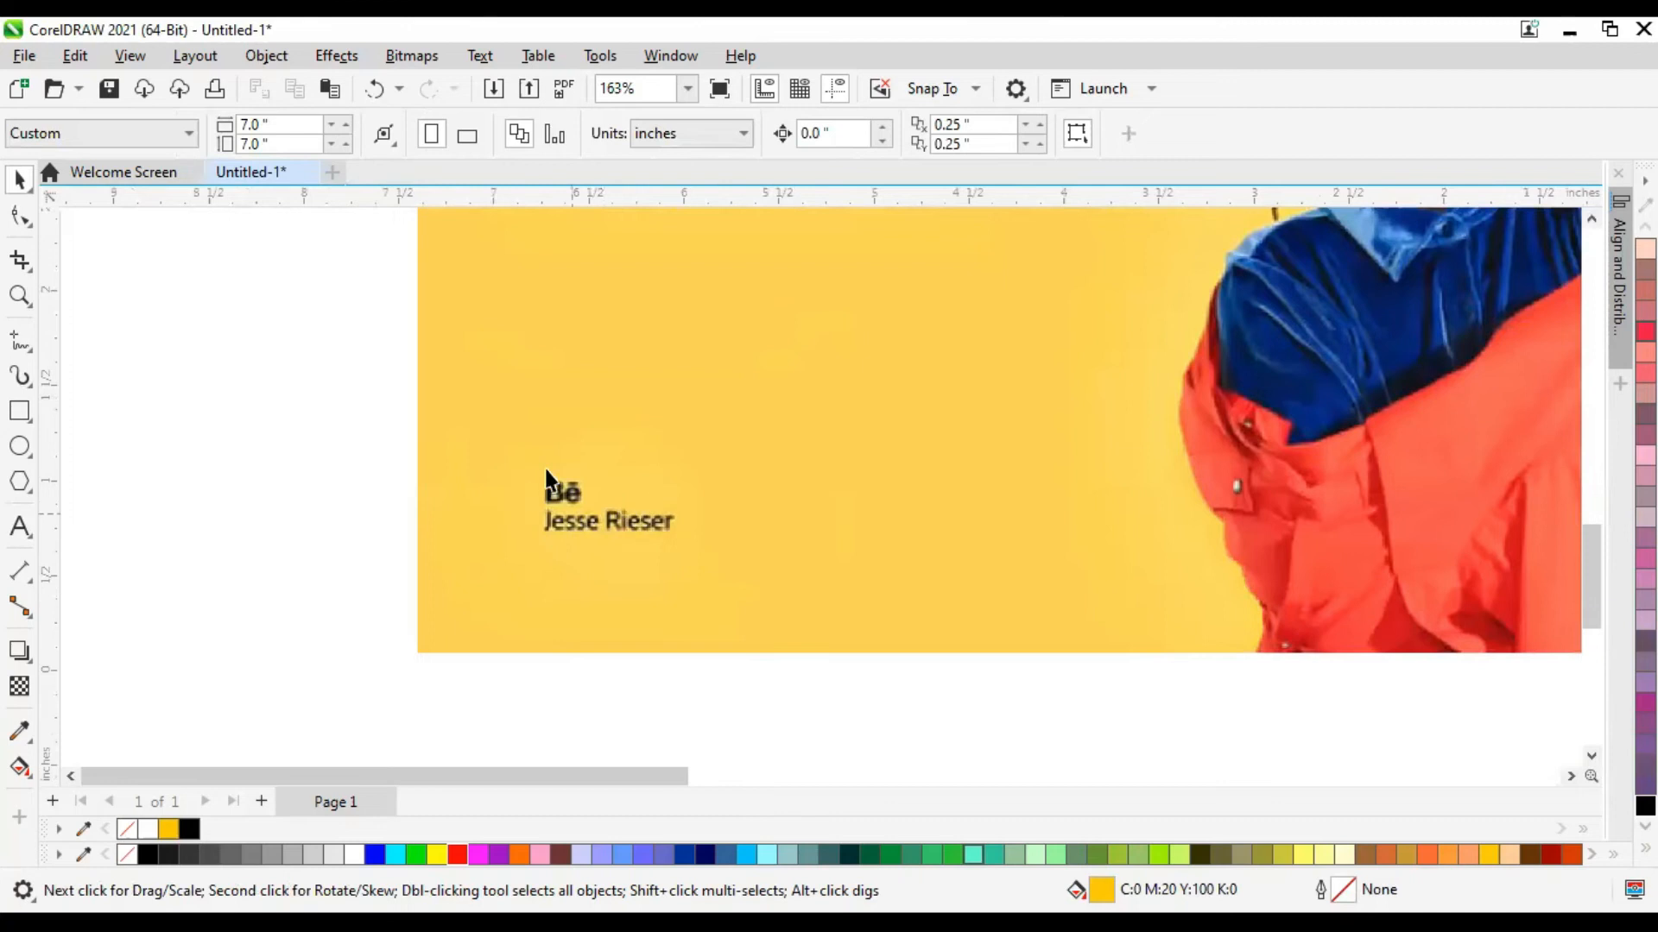
{"action": "scroll", "coordinate": [457, 505], "scroll_direction": "down", "scroll_amount": 1}
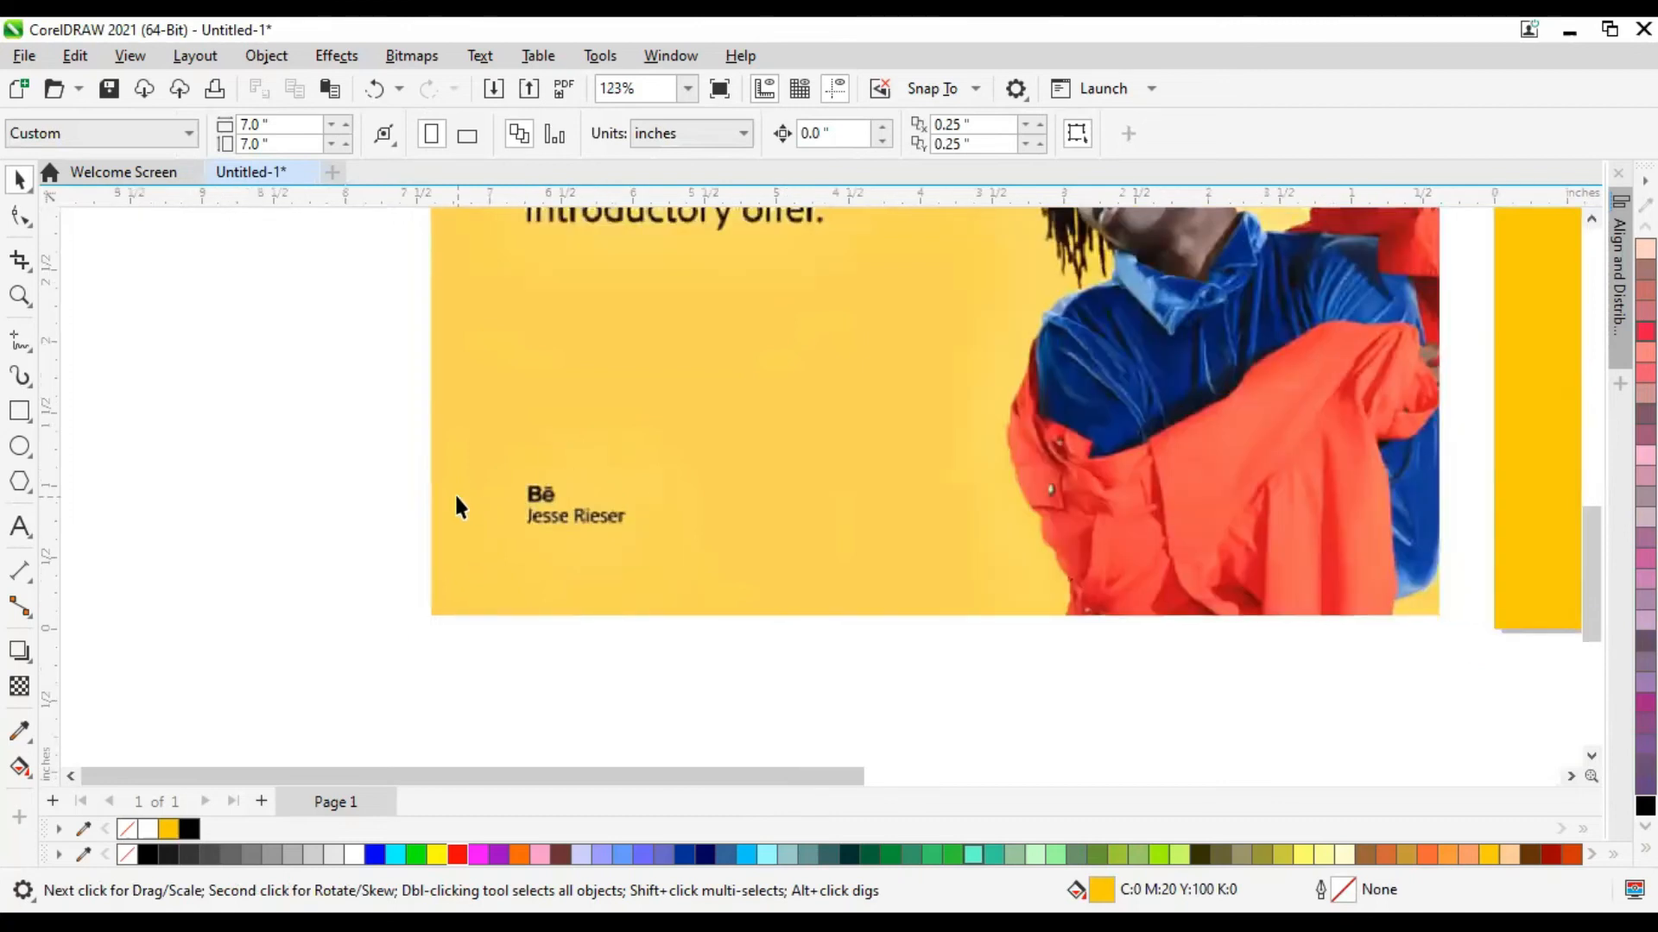
{"action": "scroll", "coordinate": [455, 492], "scroll_direction": "down", "scroll_amount": 2}
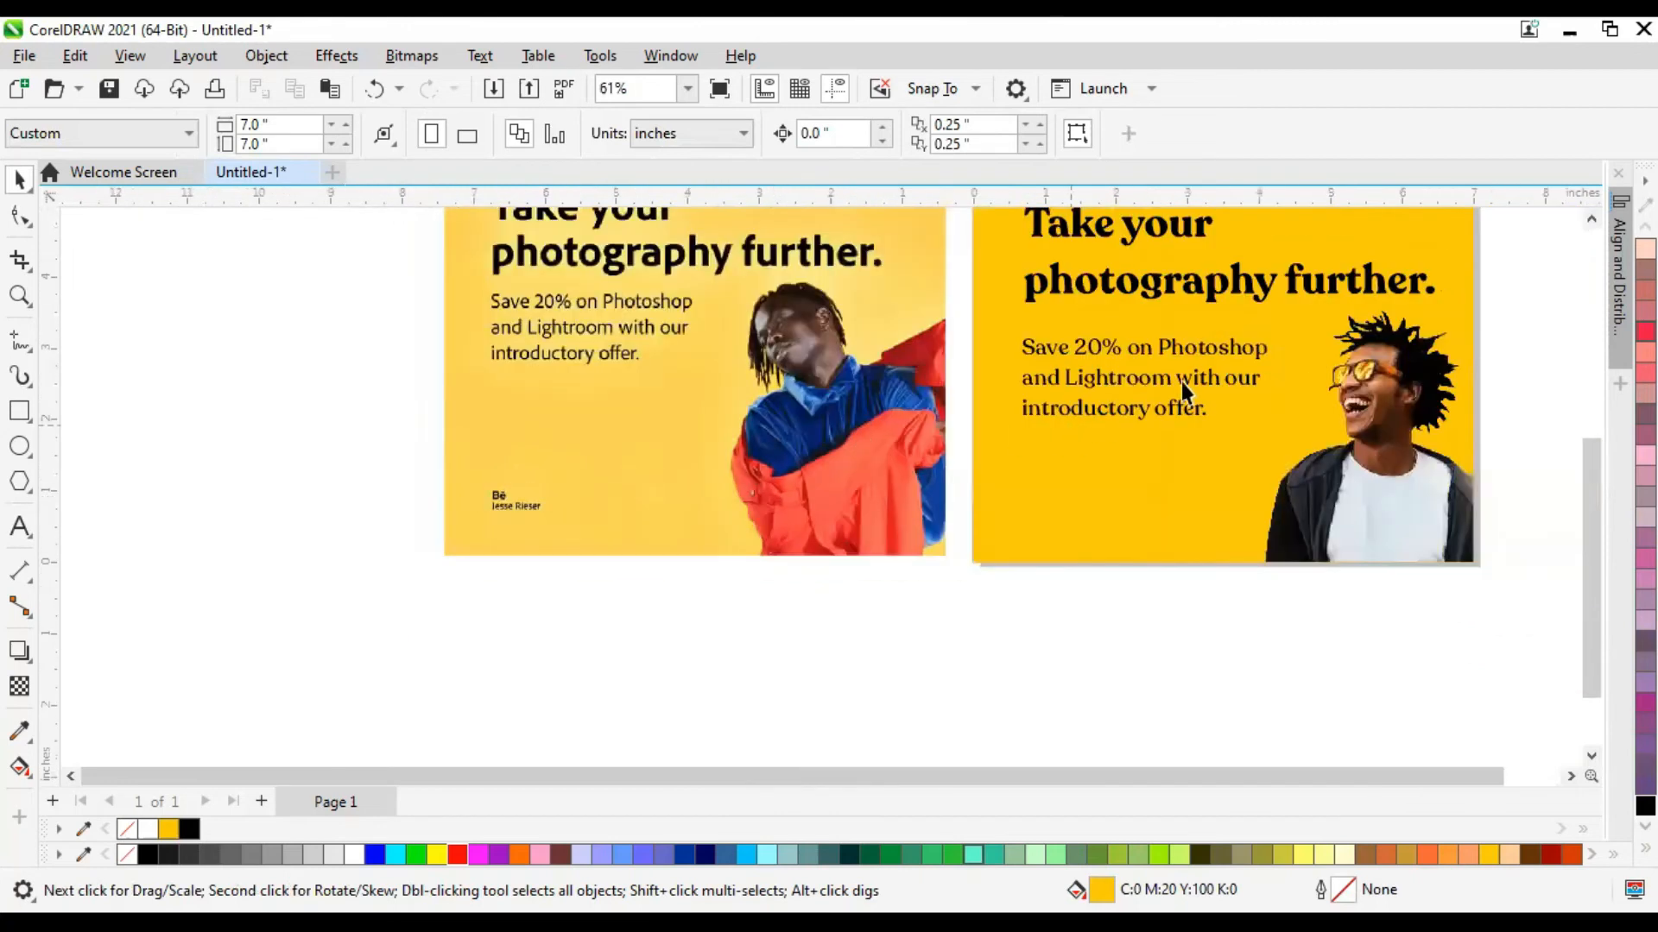
{"action": "scroll", "coordinate": [1090, 446], "scroll_direction": "up", "scroll_amount": 1}
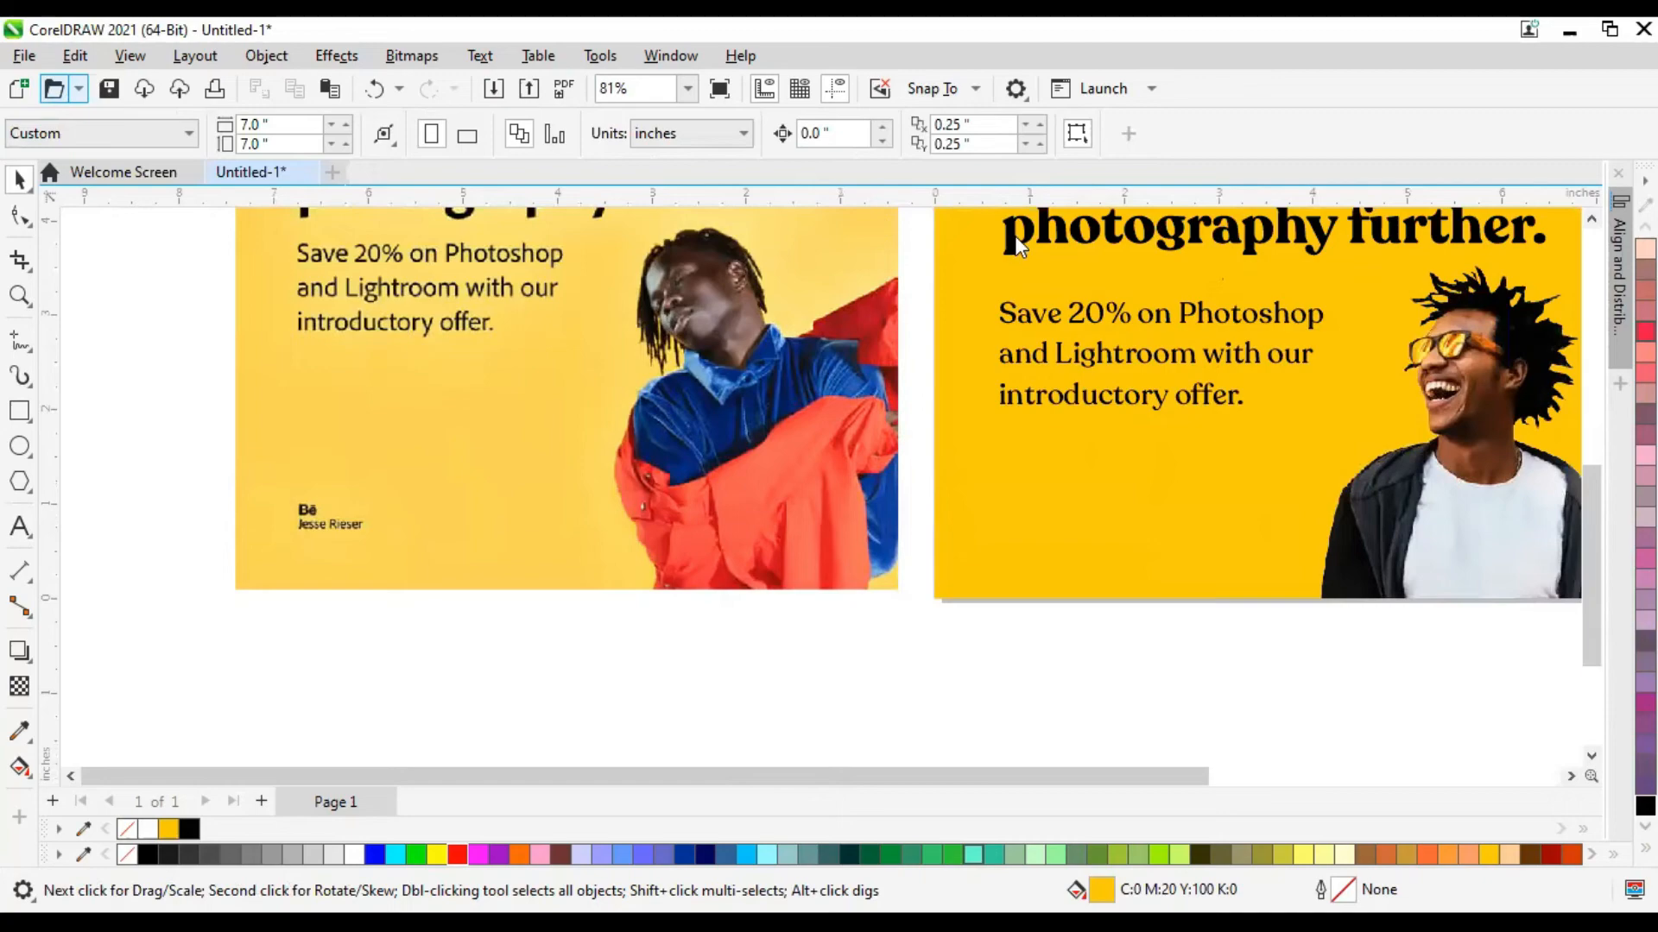
{"action": "key", "text": "ctrl+o"}
{"action": "left_click", "coordinate": [491, 80]}
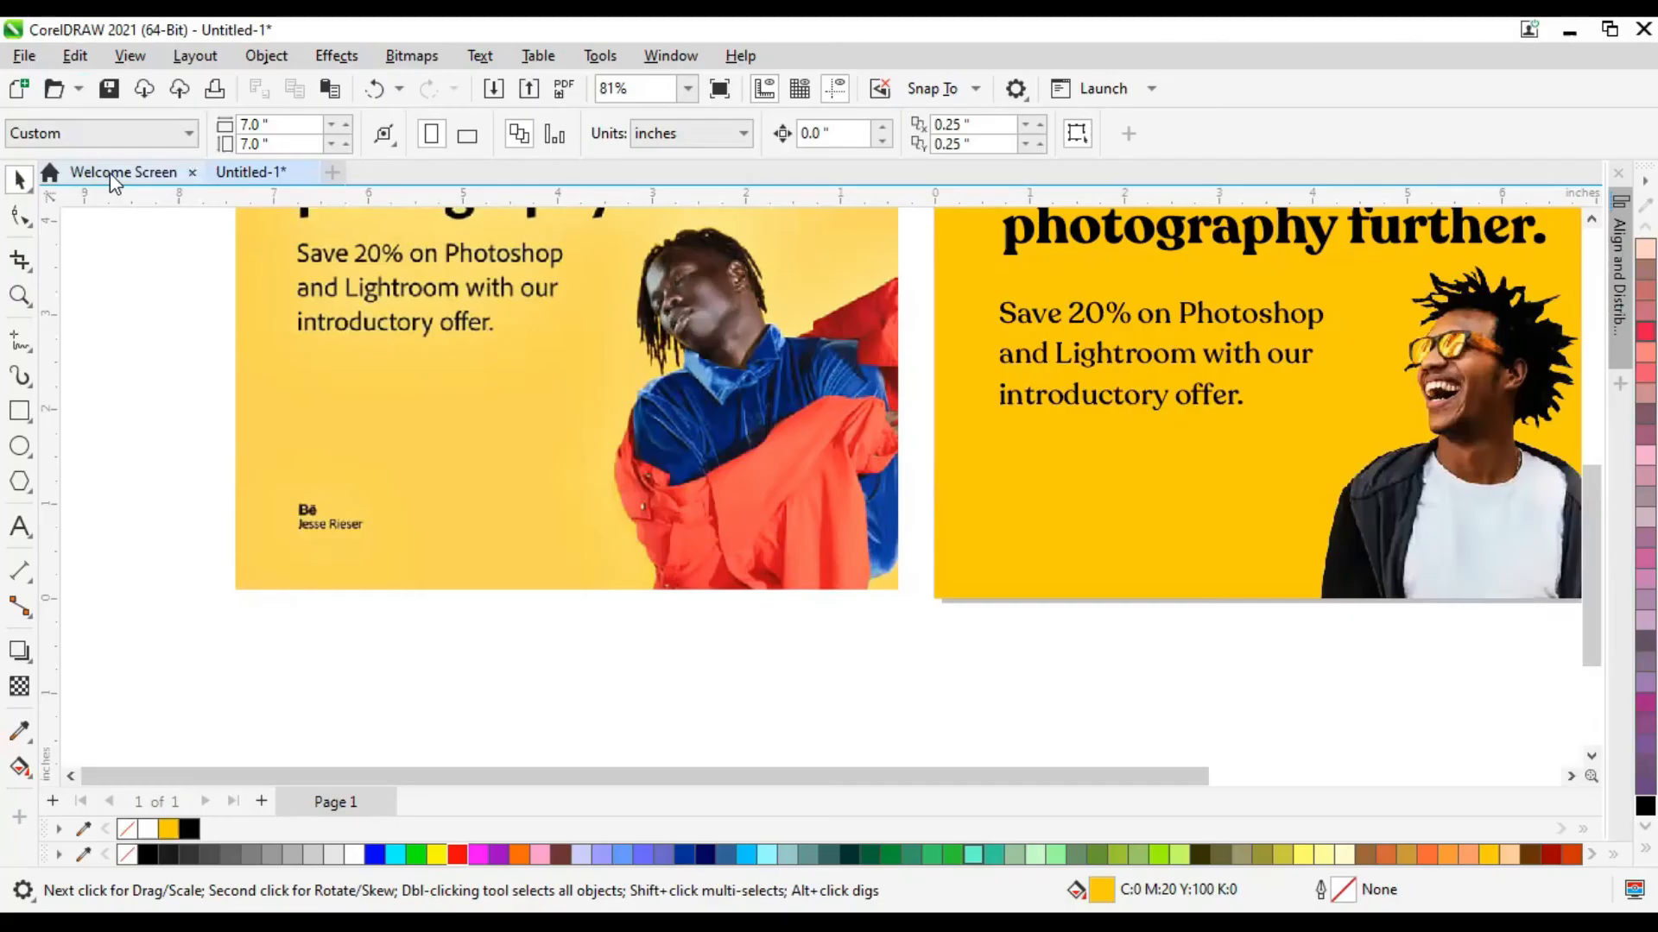
{"action": "left_click", "coordinate": [113, 177]}
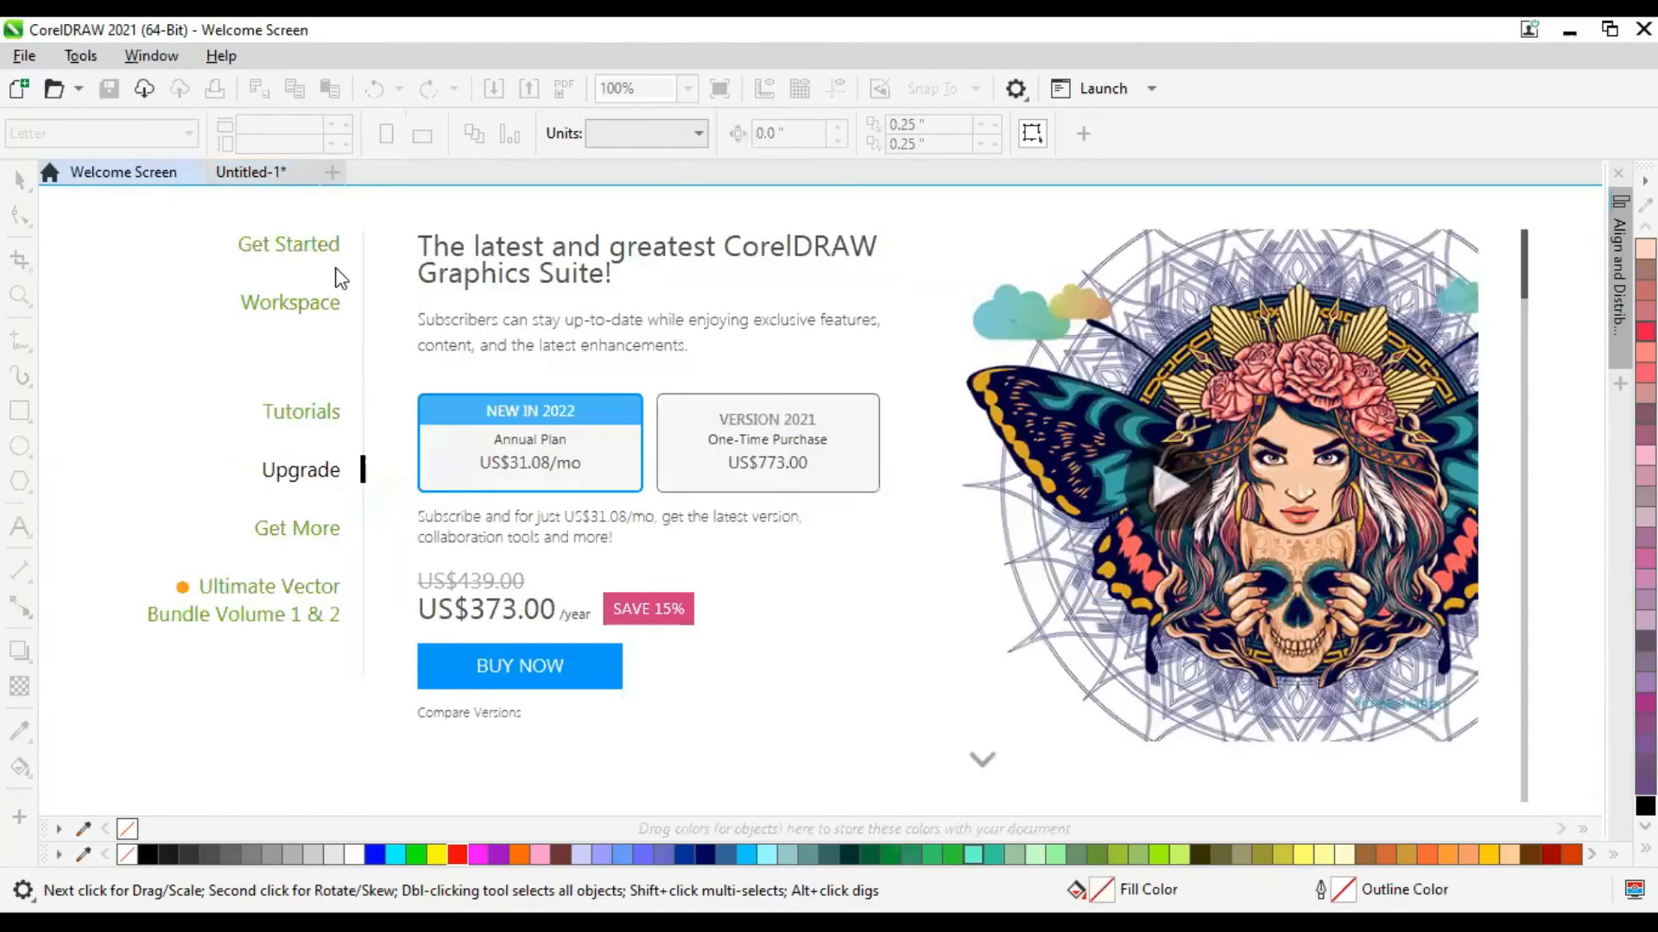
{"action": "left_click", "coordinate": [273, 253]}
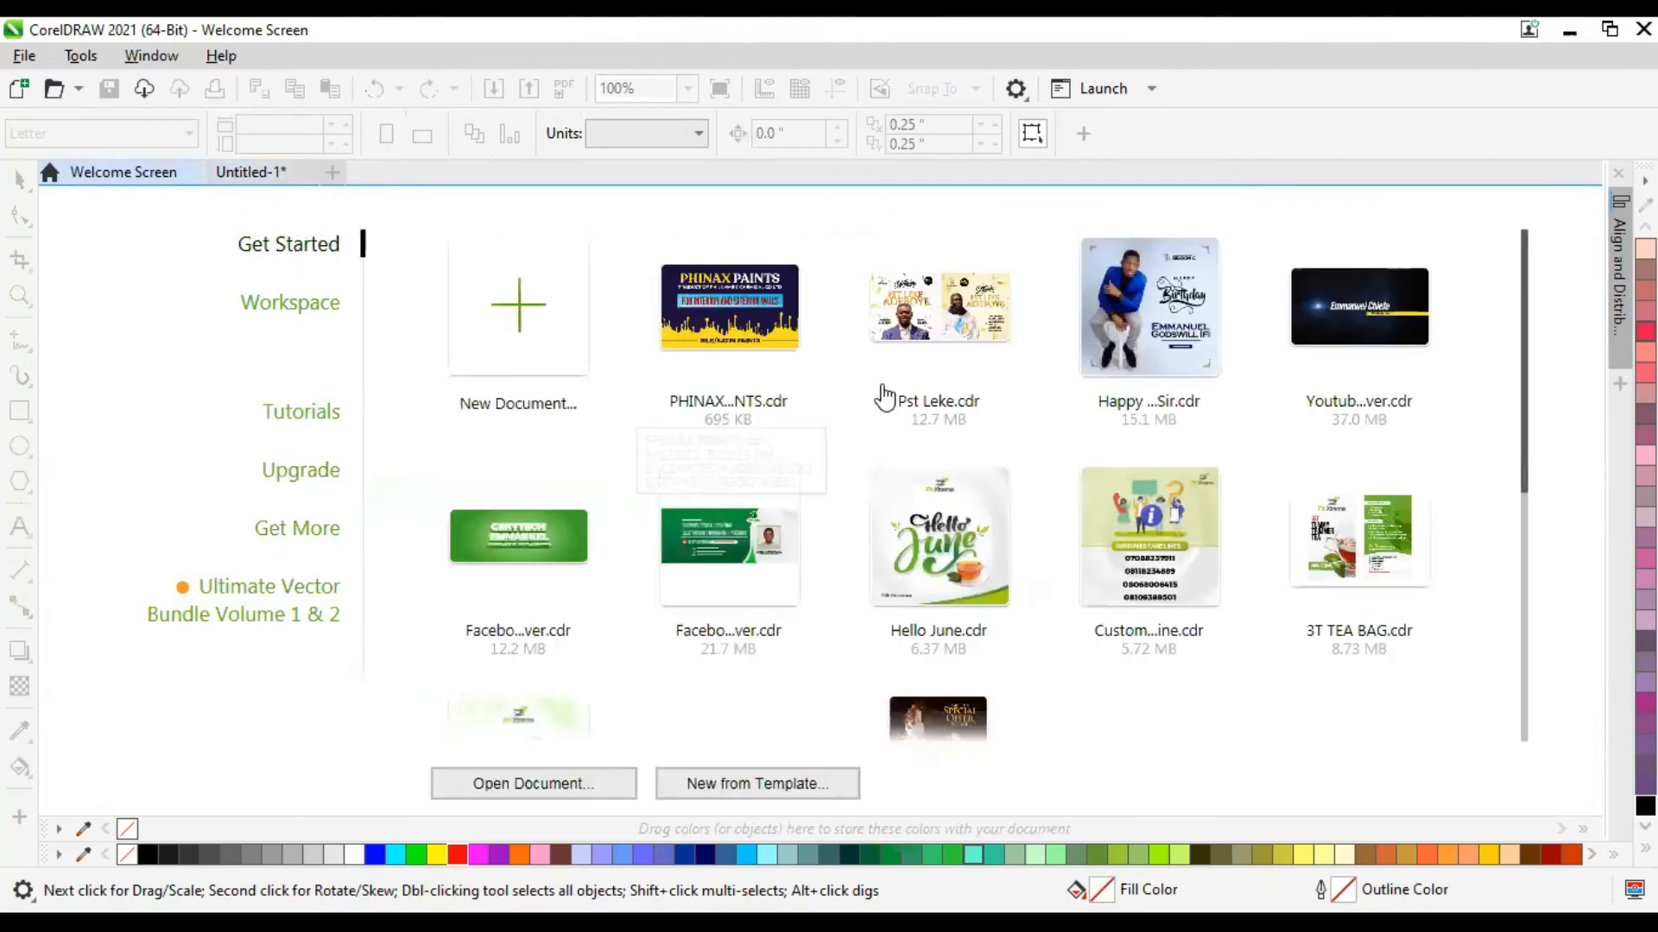
{"action": "scroll", "coordinate": [900, 419], "scroll_direction": "down", "scroll_amount": 3}
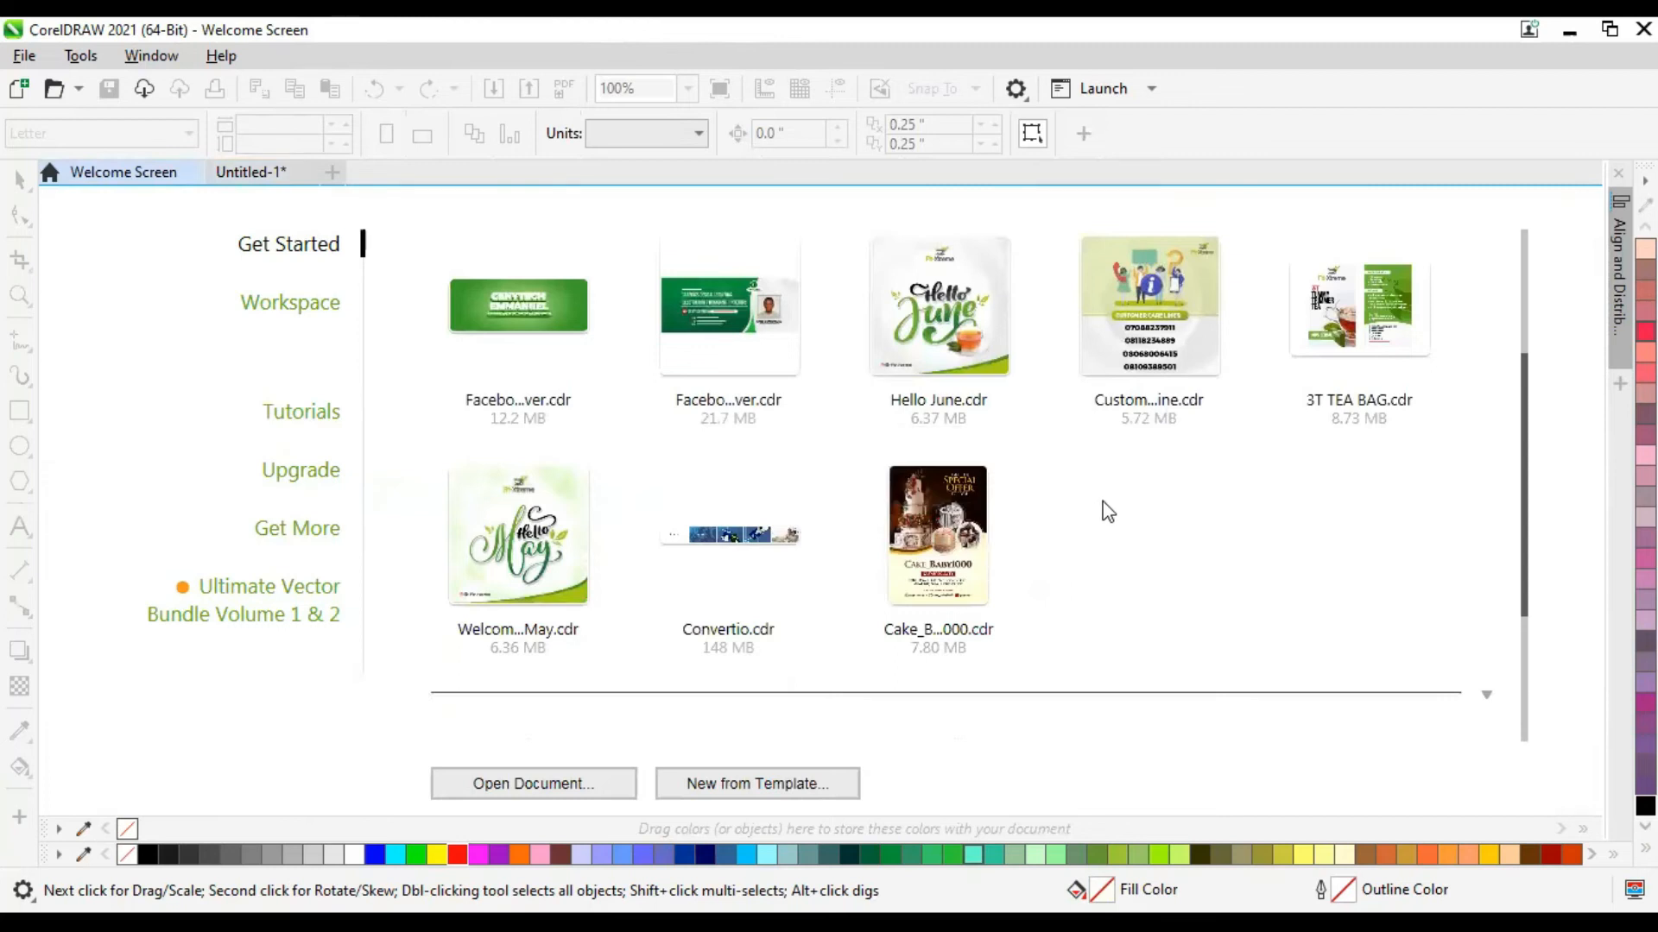
{"action": "scroll", "coordinate": [1108, 512], "scroll_direction": "up", "scroll_amount": 5}
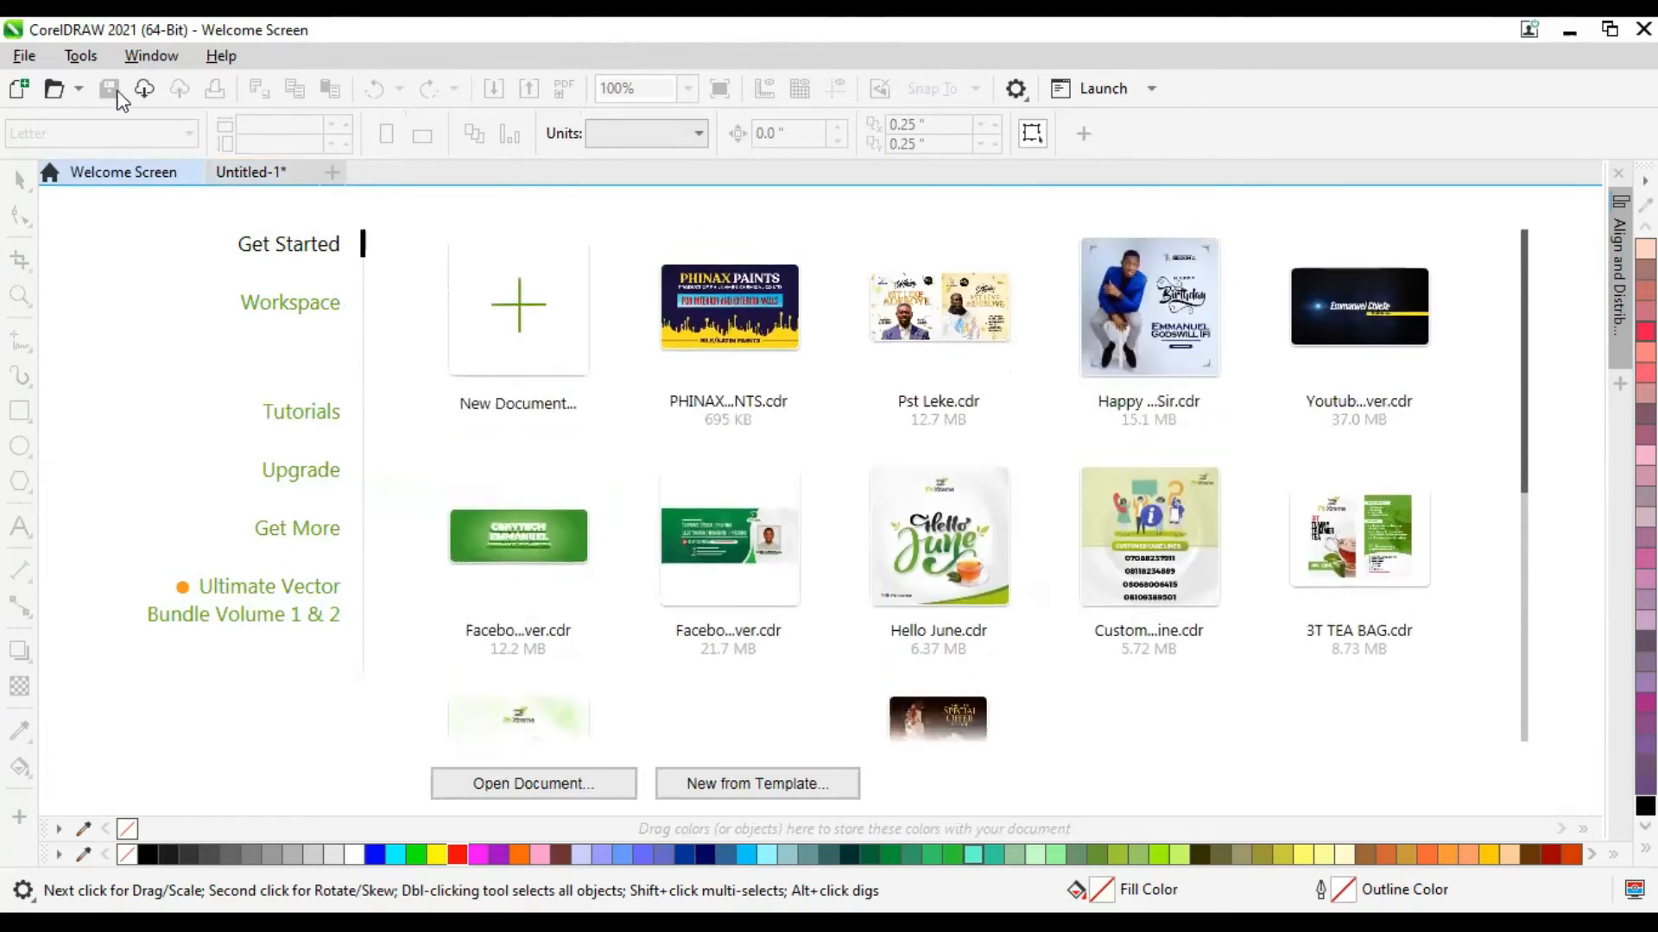
Open the drawing "Design Principles and Elements" from the GDC folder's Corel subfolder and return to the Untitled-1 drawing.
{"action": "left_click", "coordinate": [55, 89]}
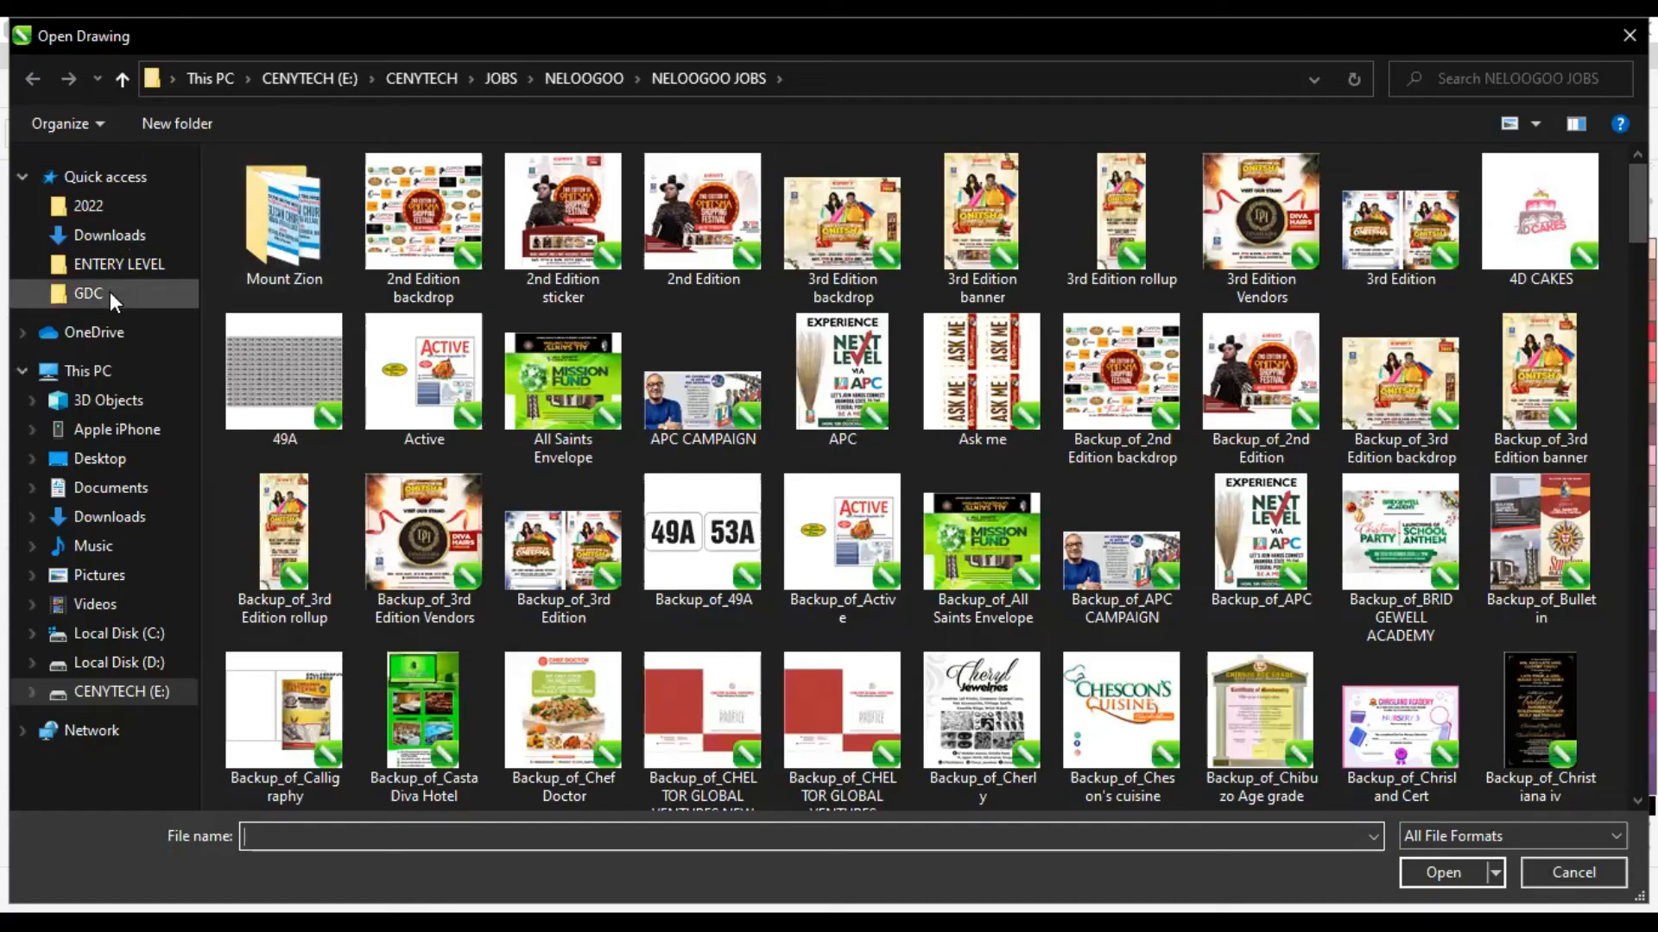
{"action": "left_click", "coordinate": [111, 292]}
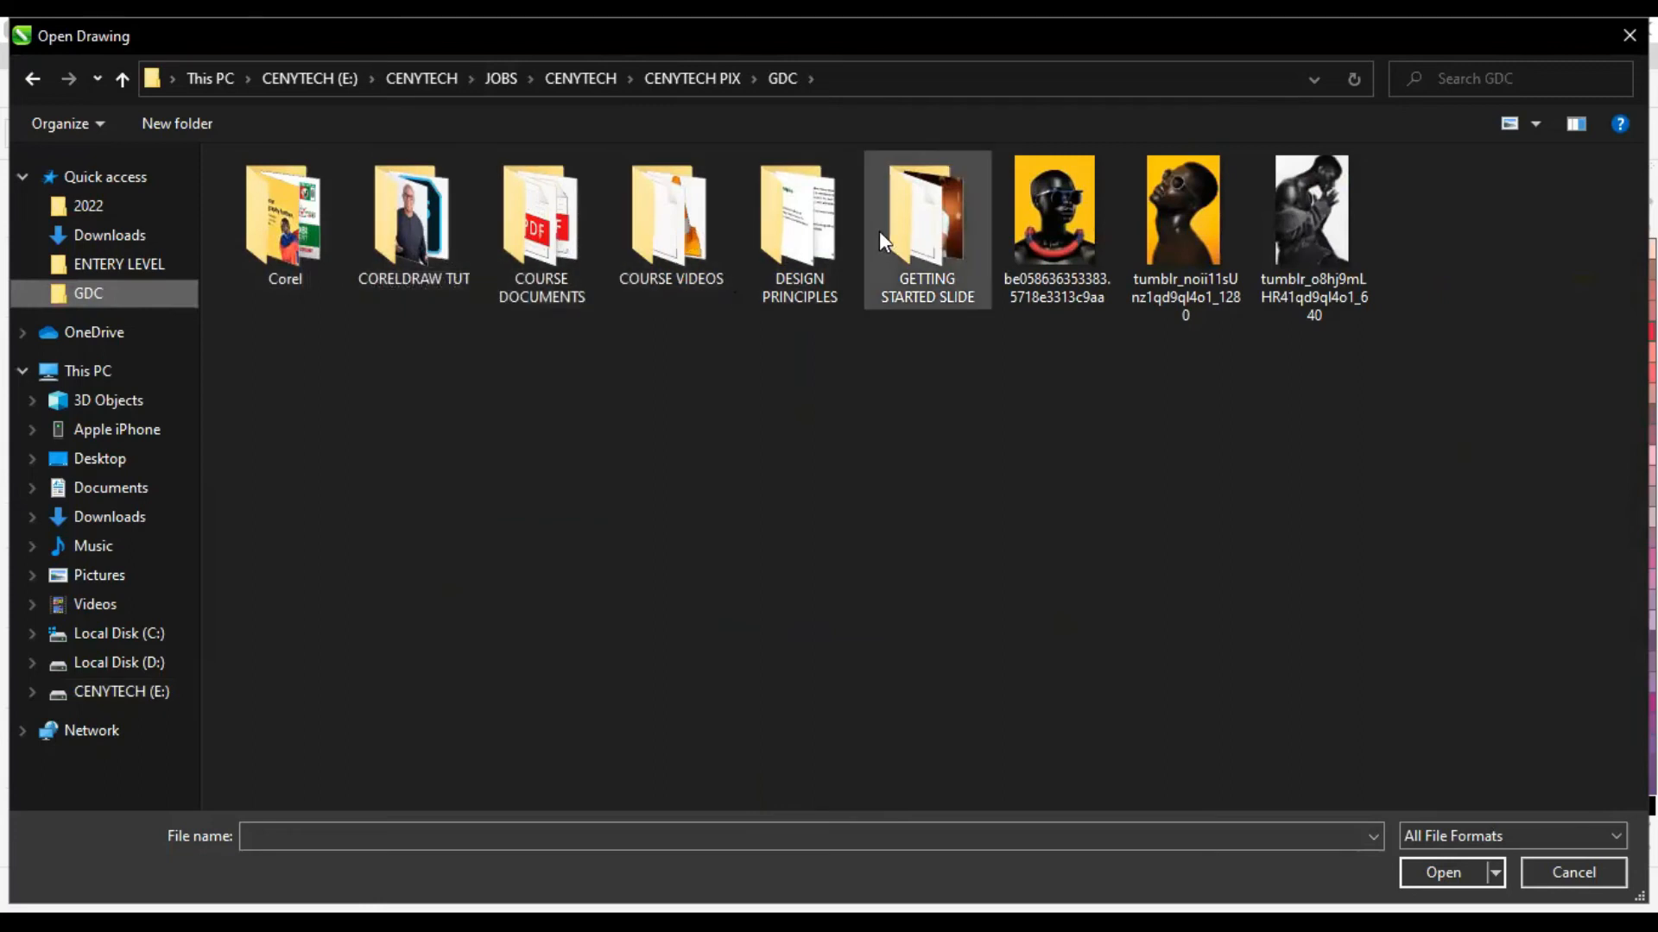
{"action": "double_click", "coordinate": [323, 226]}
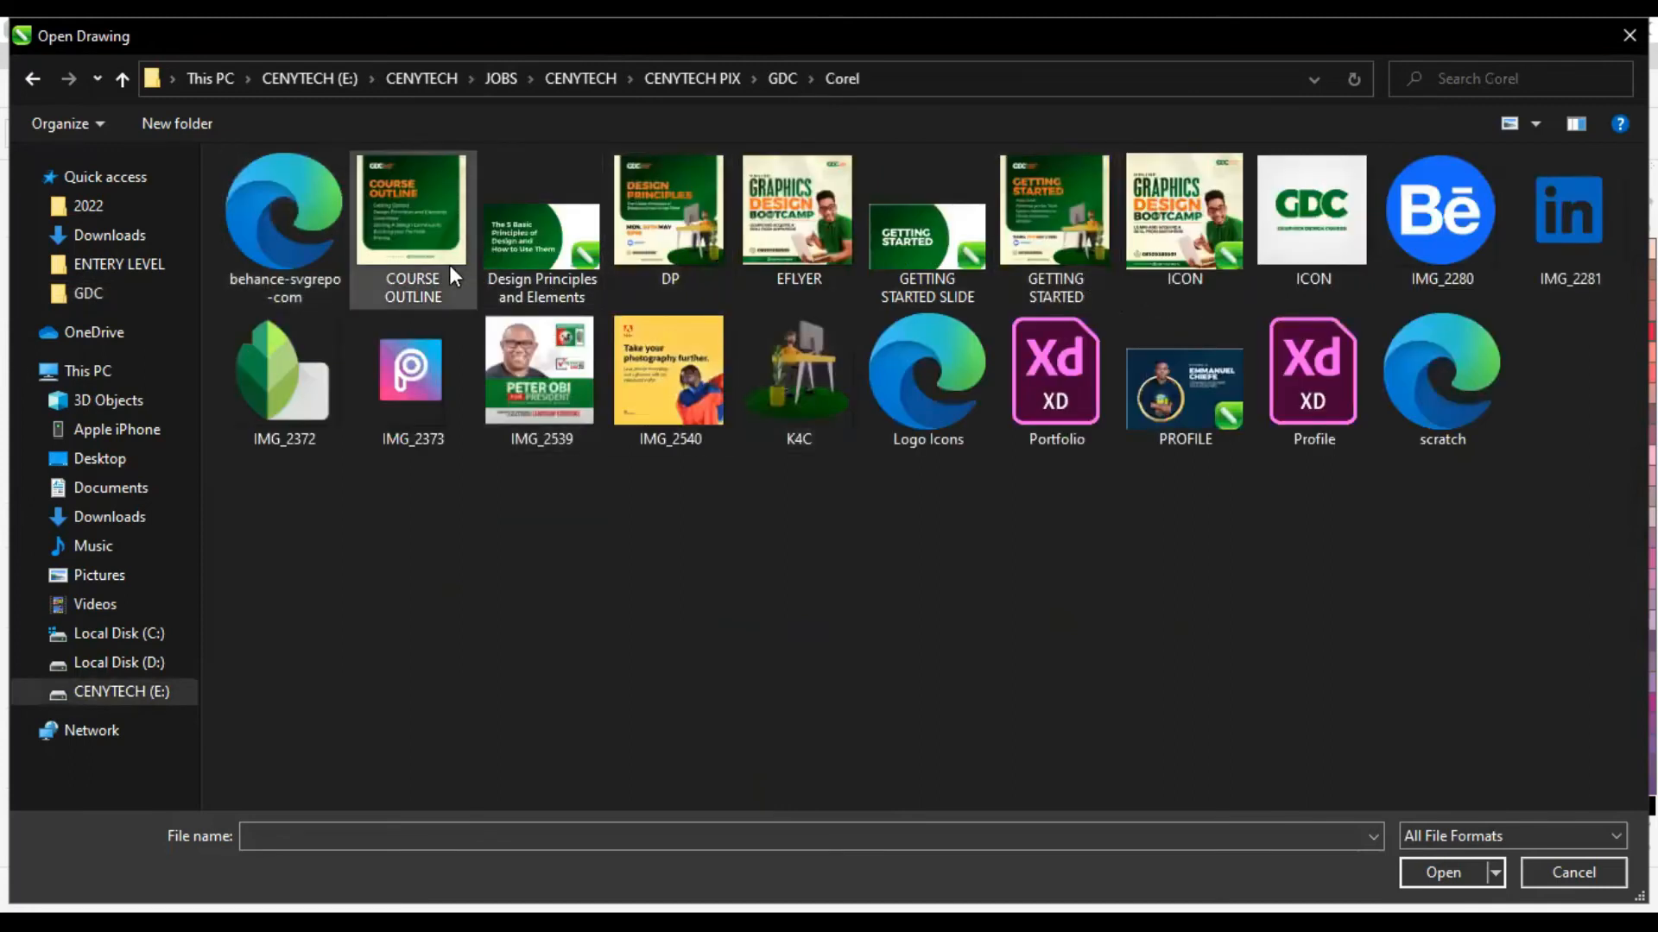
{"action": "double_click", "coordinate": [569, 270]}
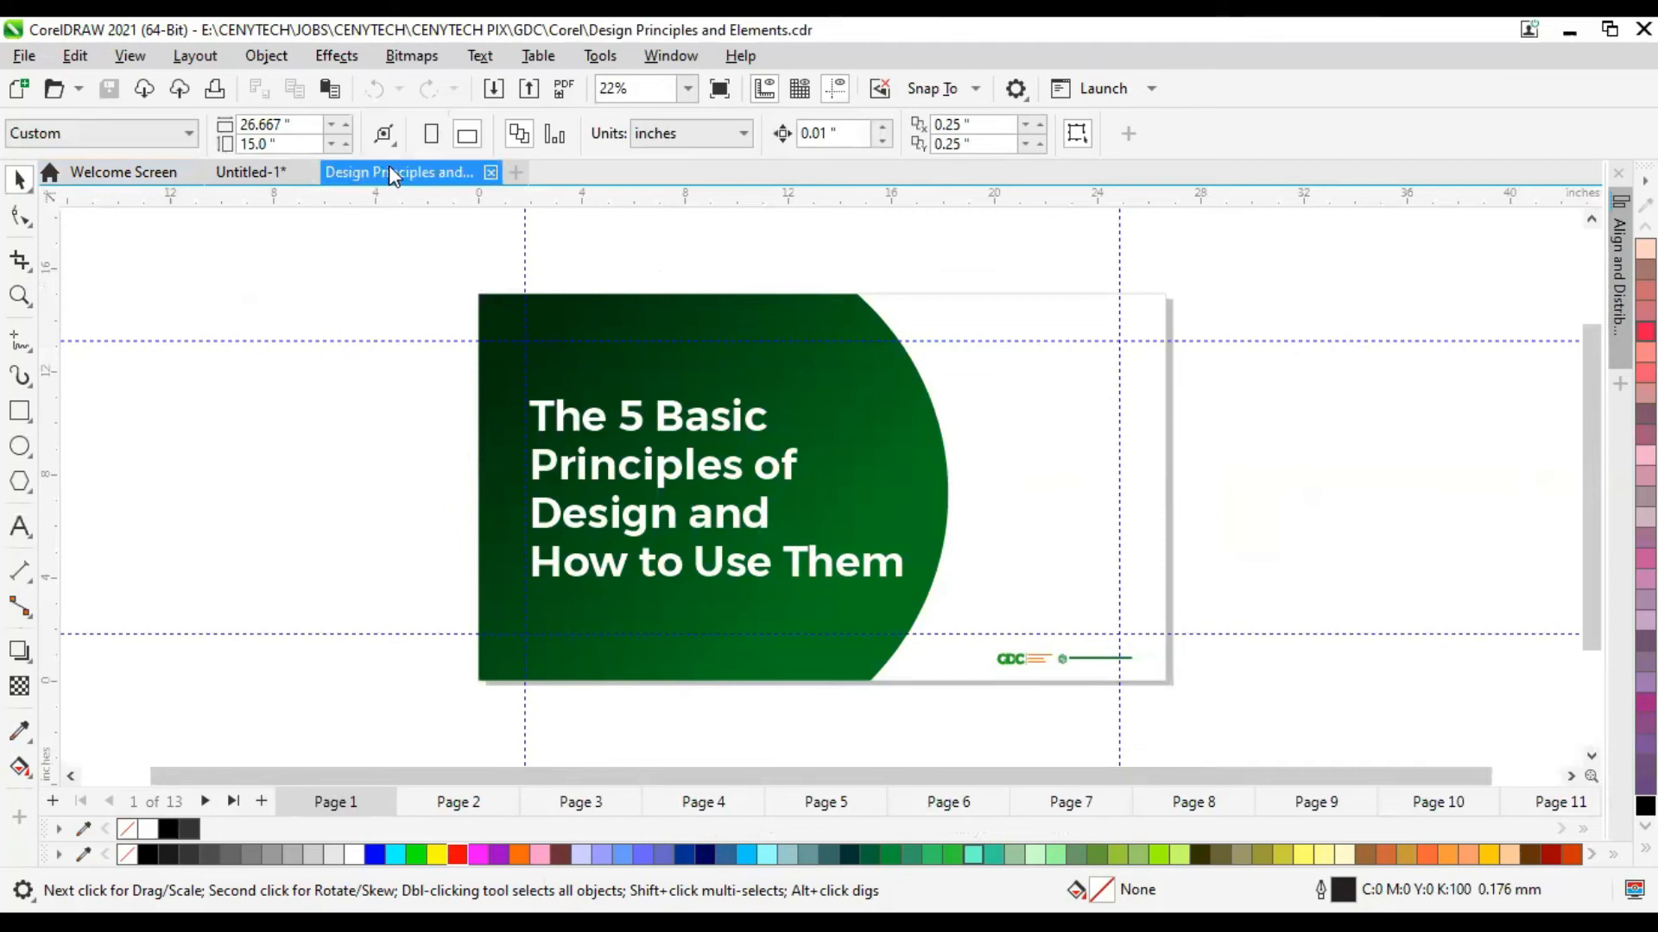
{"action": "left_click", "coordinate": [256, 172]}
Copy the files behance-svgrepo-com and IMG_2280 from the Corel folder and paste them into the flyer, importing the SVG with automatic units at 1:1 scaling.
{"action": "left_click", "coordinate": [57, 92]}
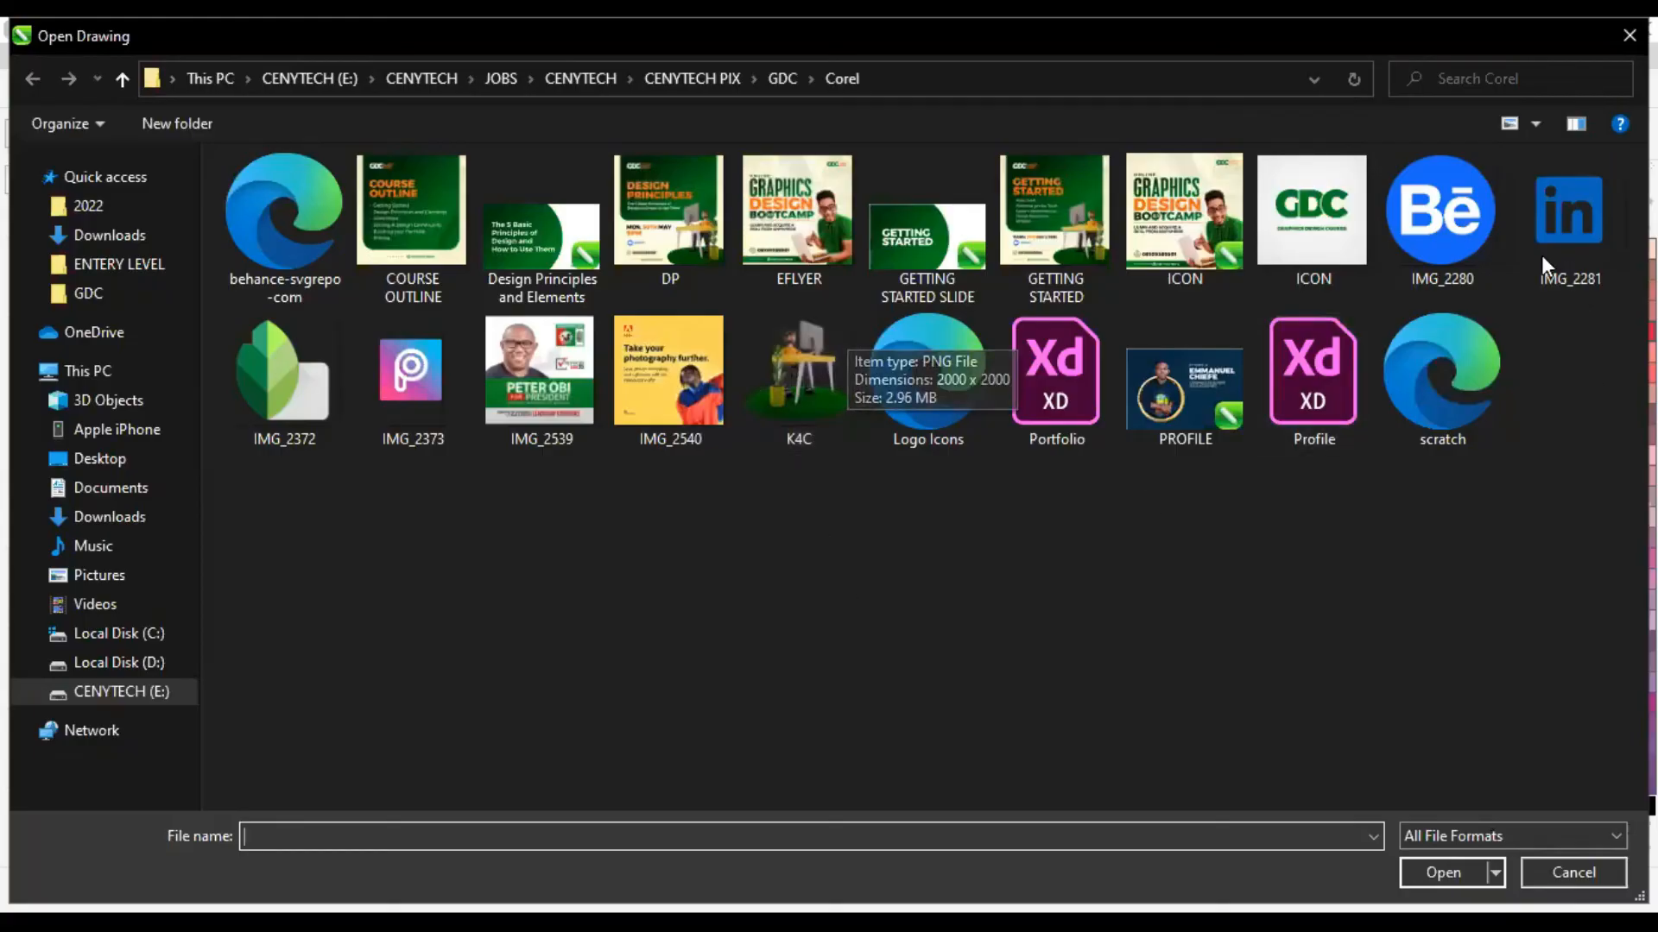
{"action": "left_click", "coordinate": [1454, 219]}
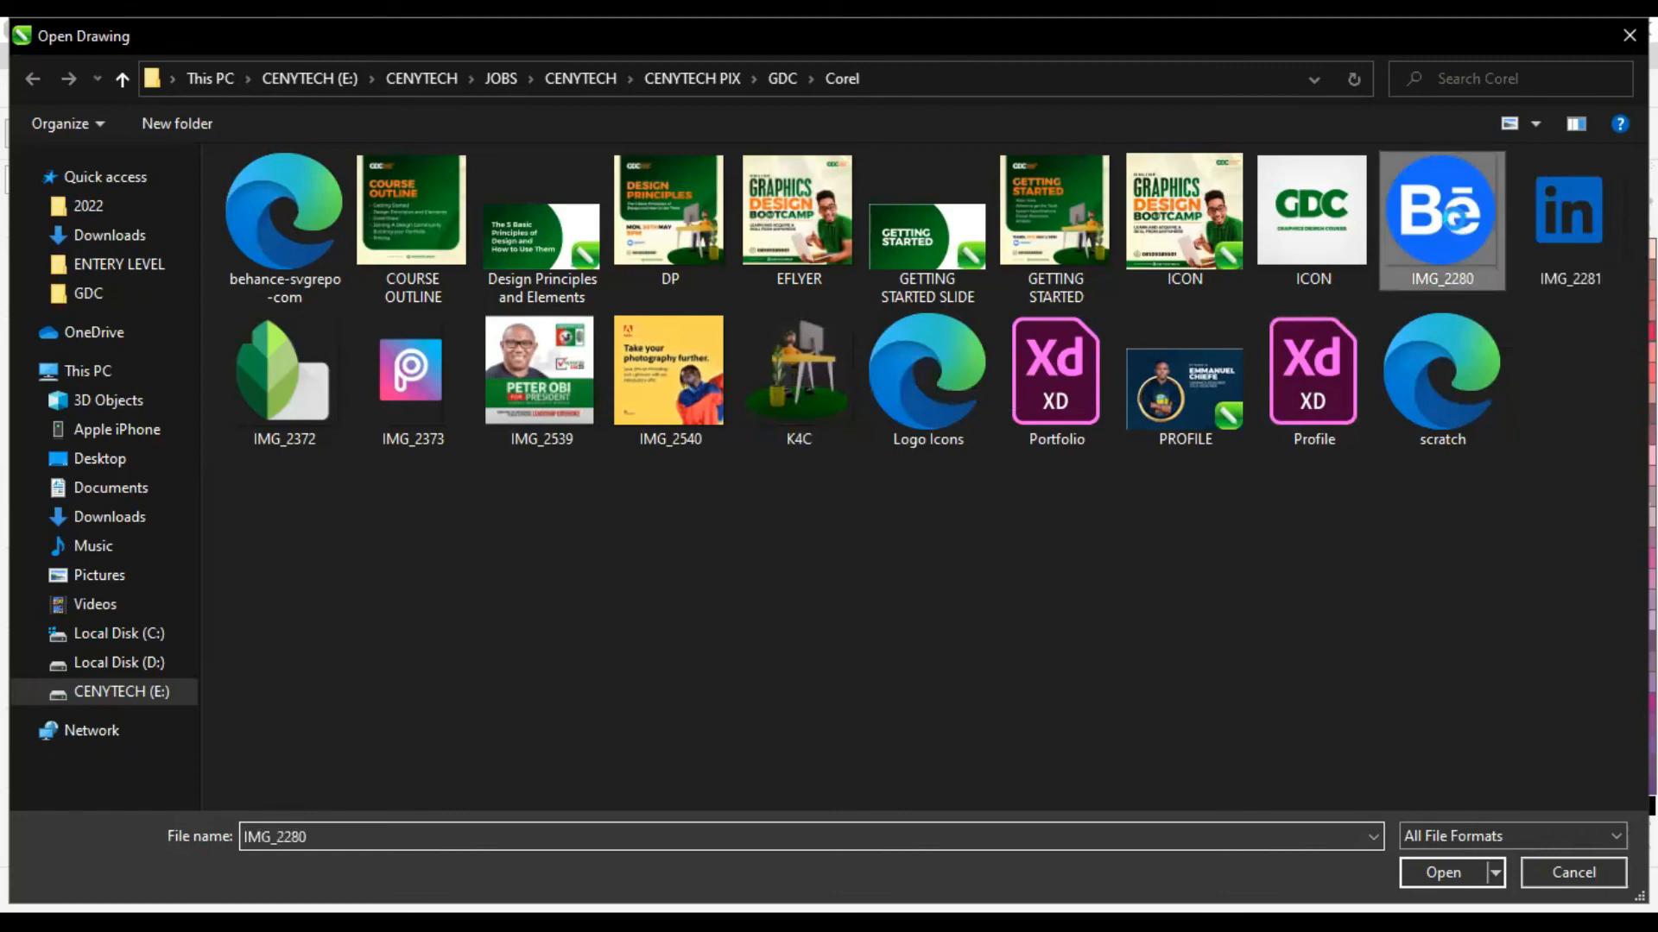
{"action": "right_click", "coordinate": [1364, 791]}
{"action": "left_click", "coordinate": [1362, 773]}
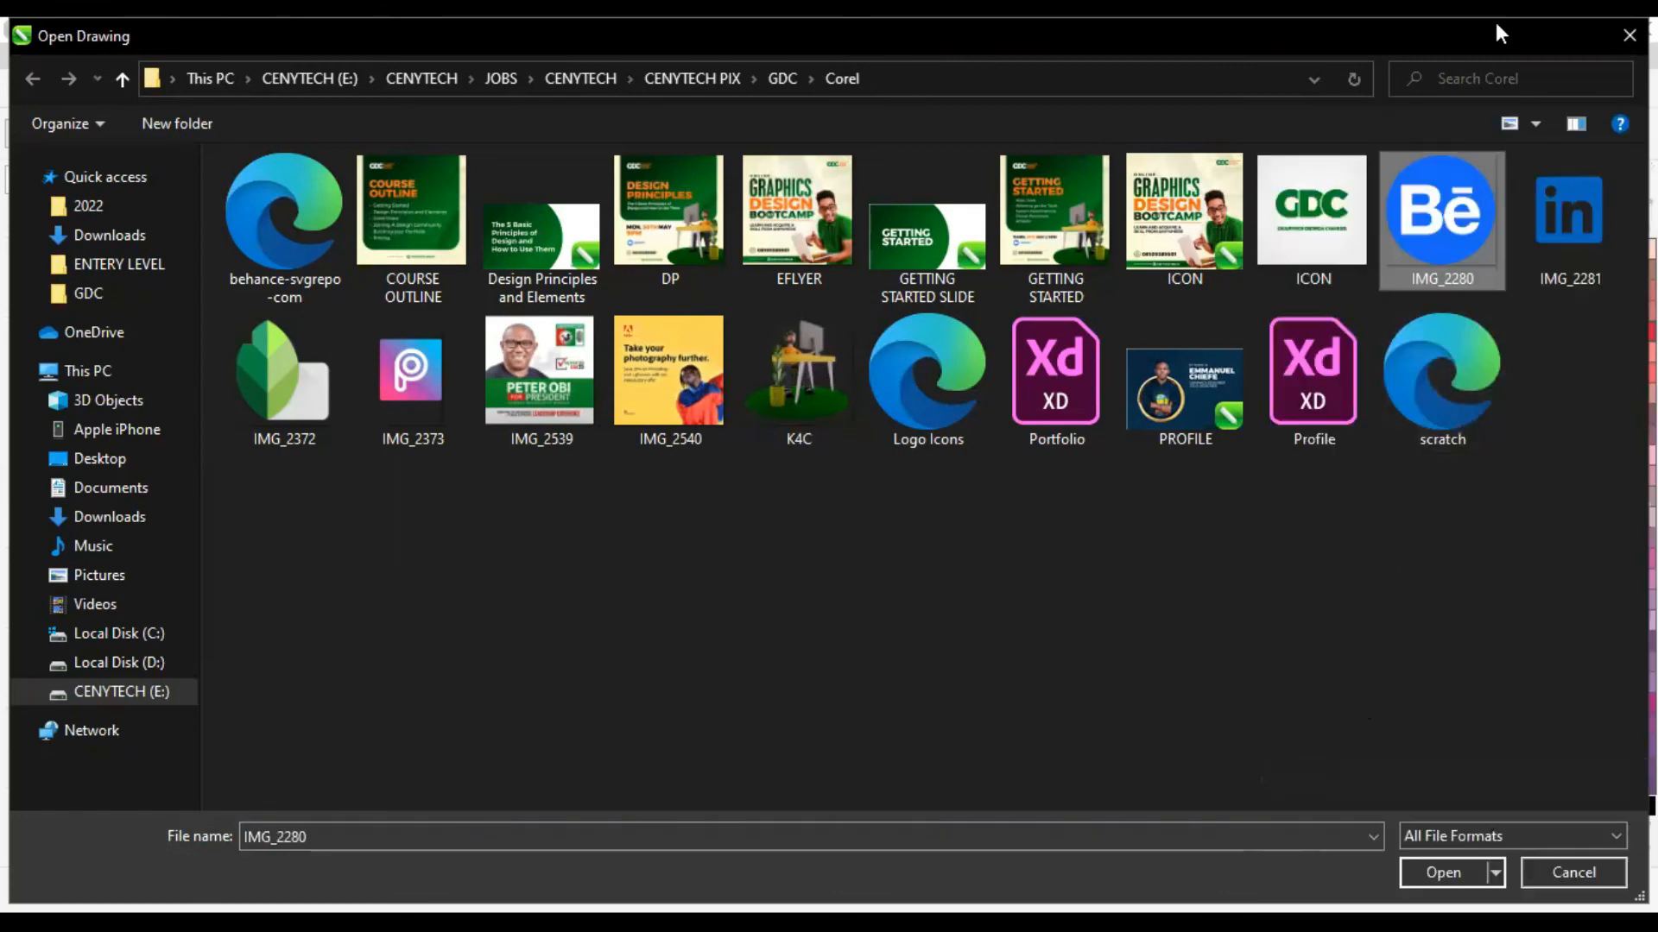
{"action": "left_click", "coordinate": [308, 228], "text": "ctrl"}
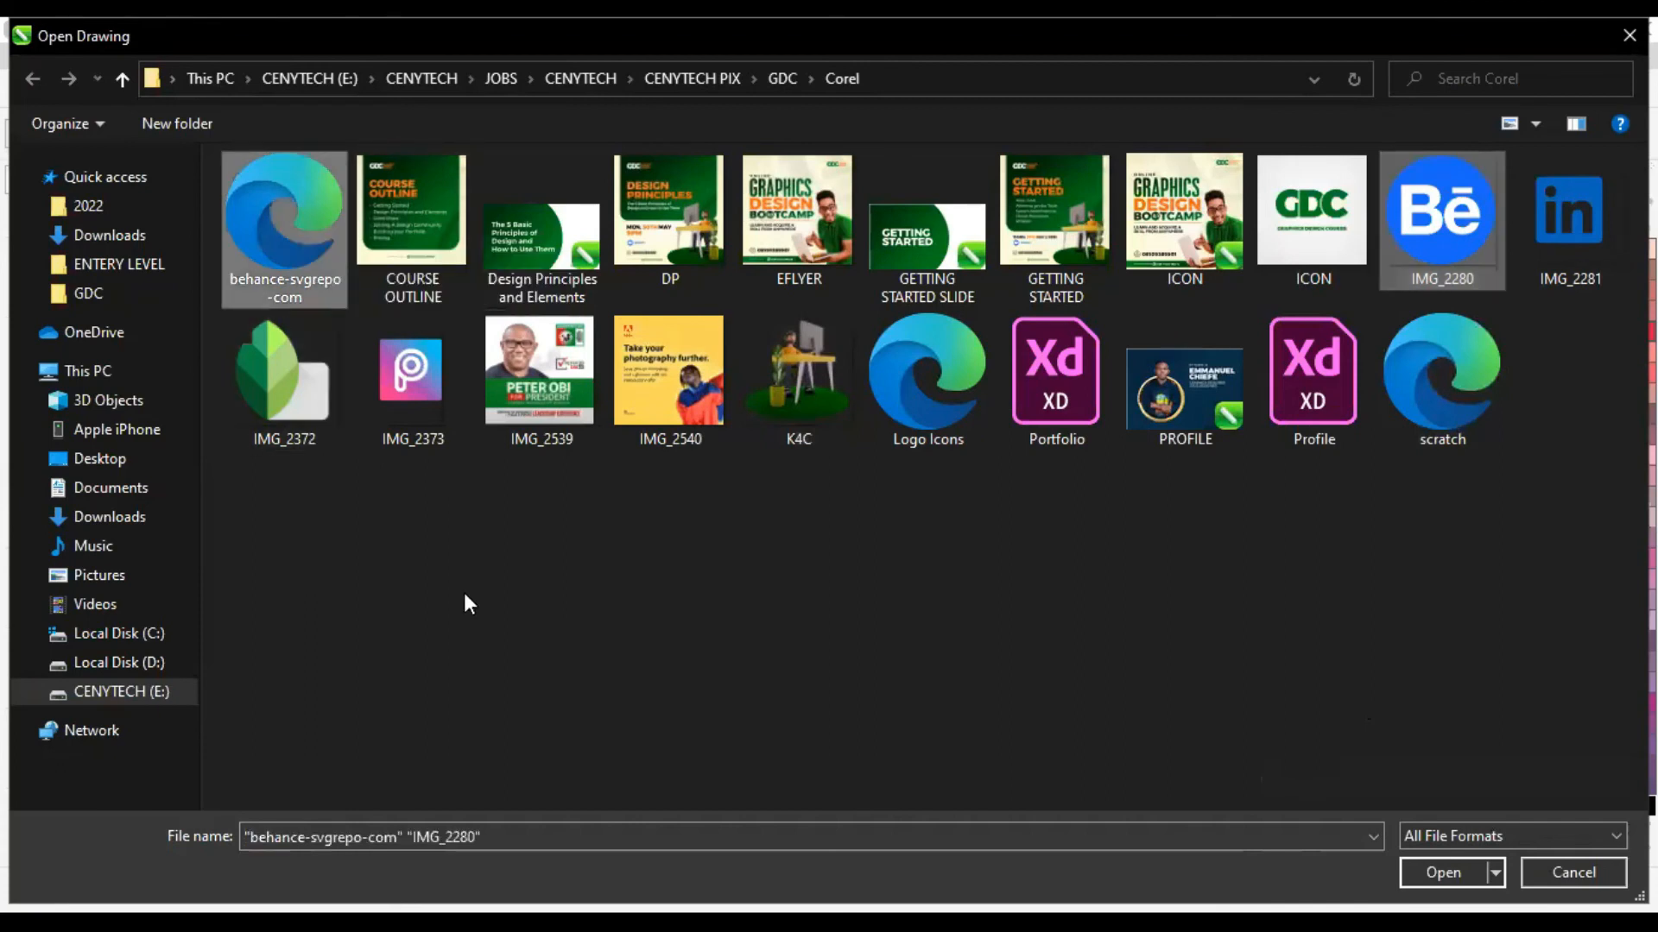
{"action": "key", "text": "shift+F10"}
{"action": "left_click", "coordinate": [411, 556]}
{"action": "left_click", "coordinate": [1630, 36]}
{"action": "left_click", "coordinate": [328, 89]}
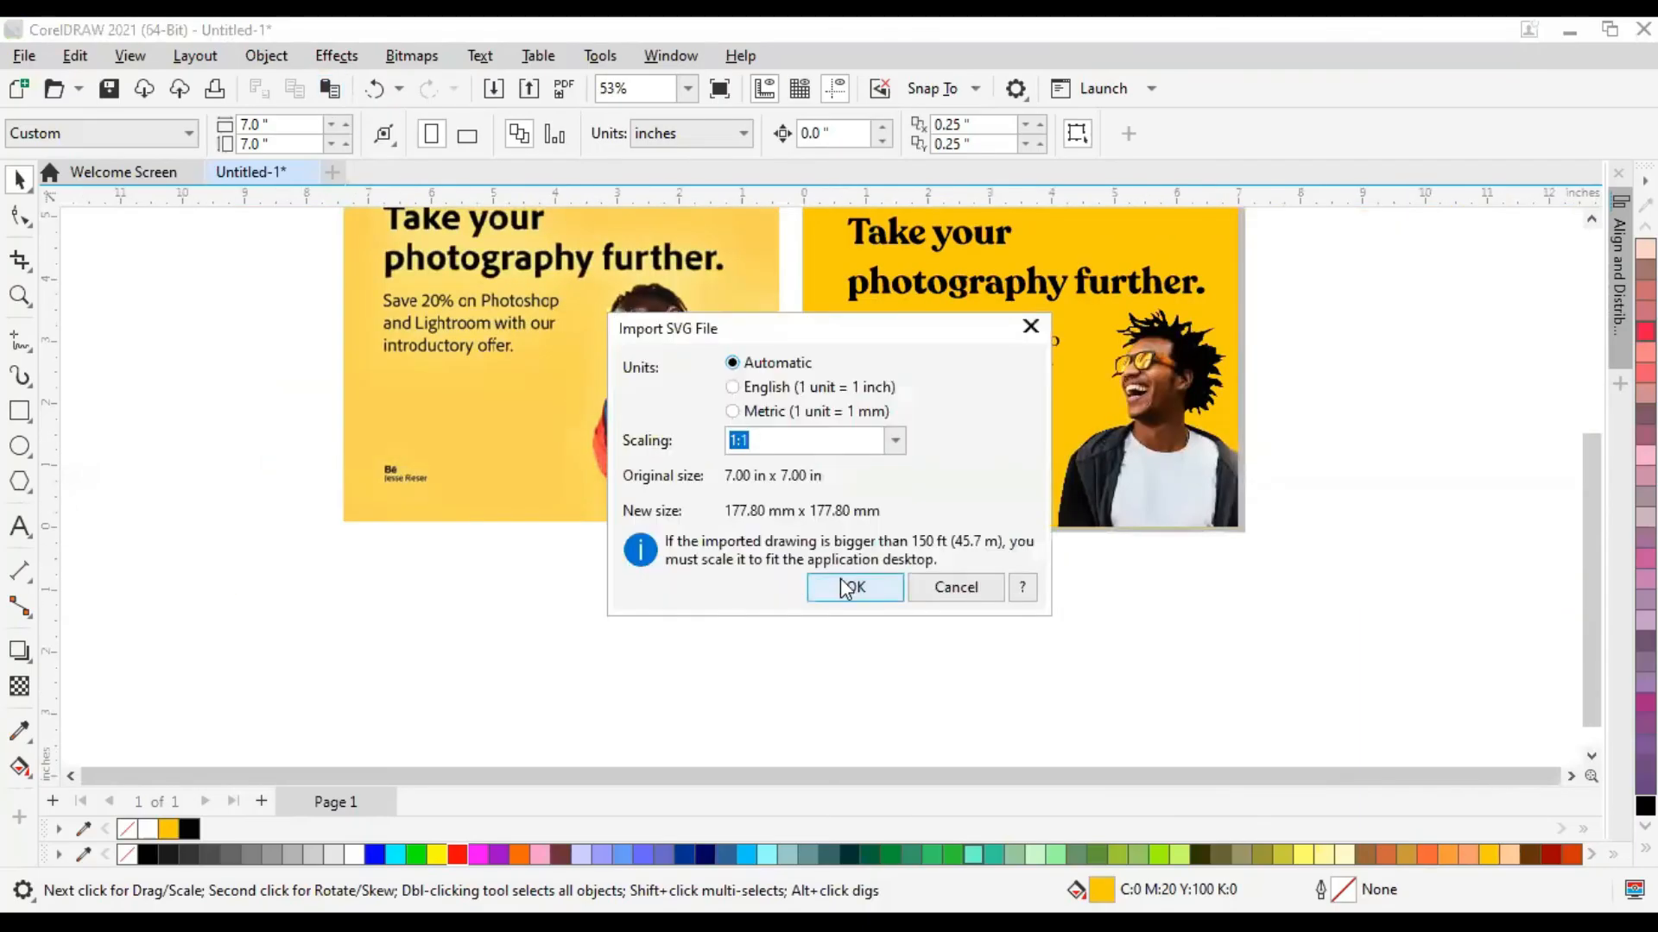
{"action": "left_click", "coordinate": [843, 591]}
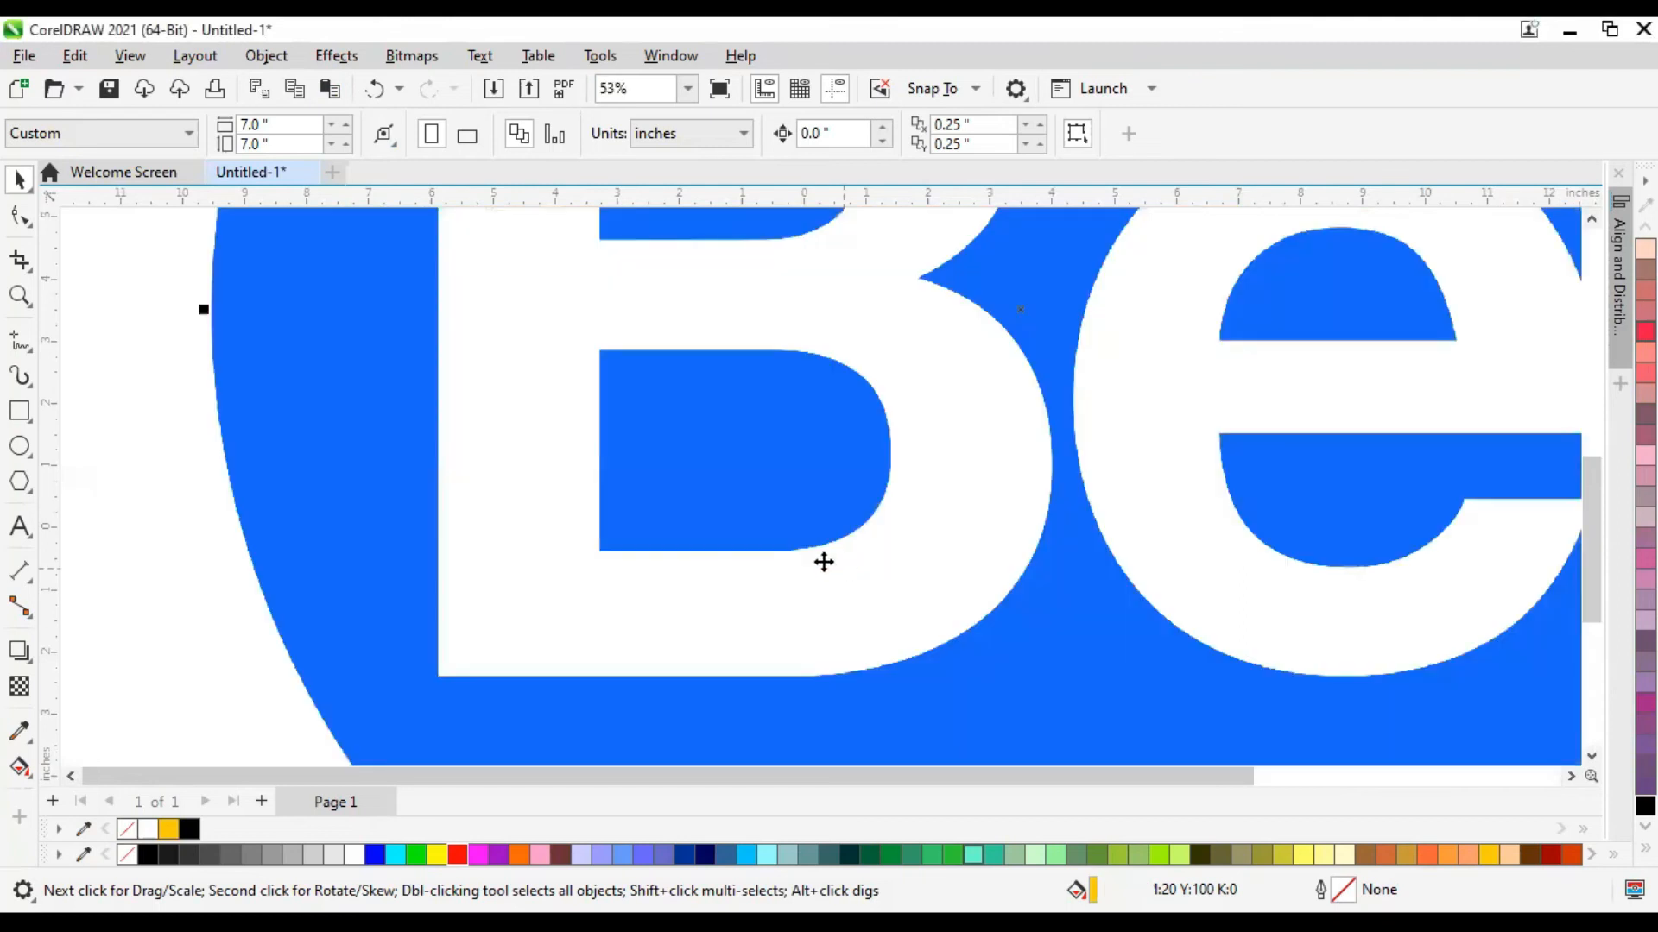
Move the blue round Behance bitmap off the page and delete it, keeping the black outlined Behance logo.
{"action": "scroll", "coordinate": [821, 563], "scroll_direction": "down", "scroll_amount": 3}
{"action": "left_click_drag", "start_coordinate": [829, 497], "coordinate": [1177, 519]}
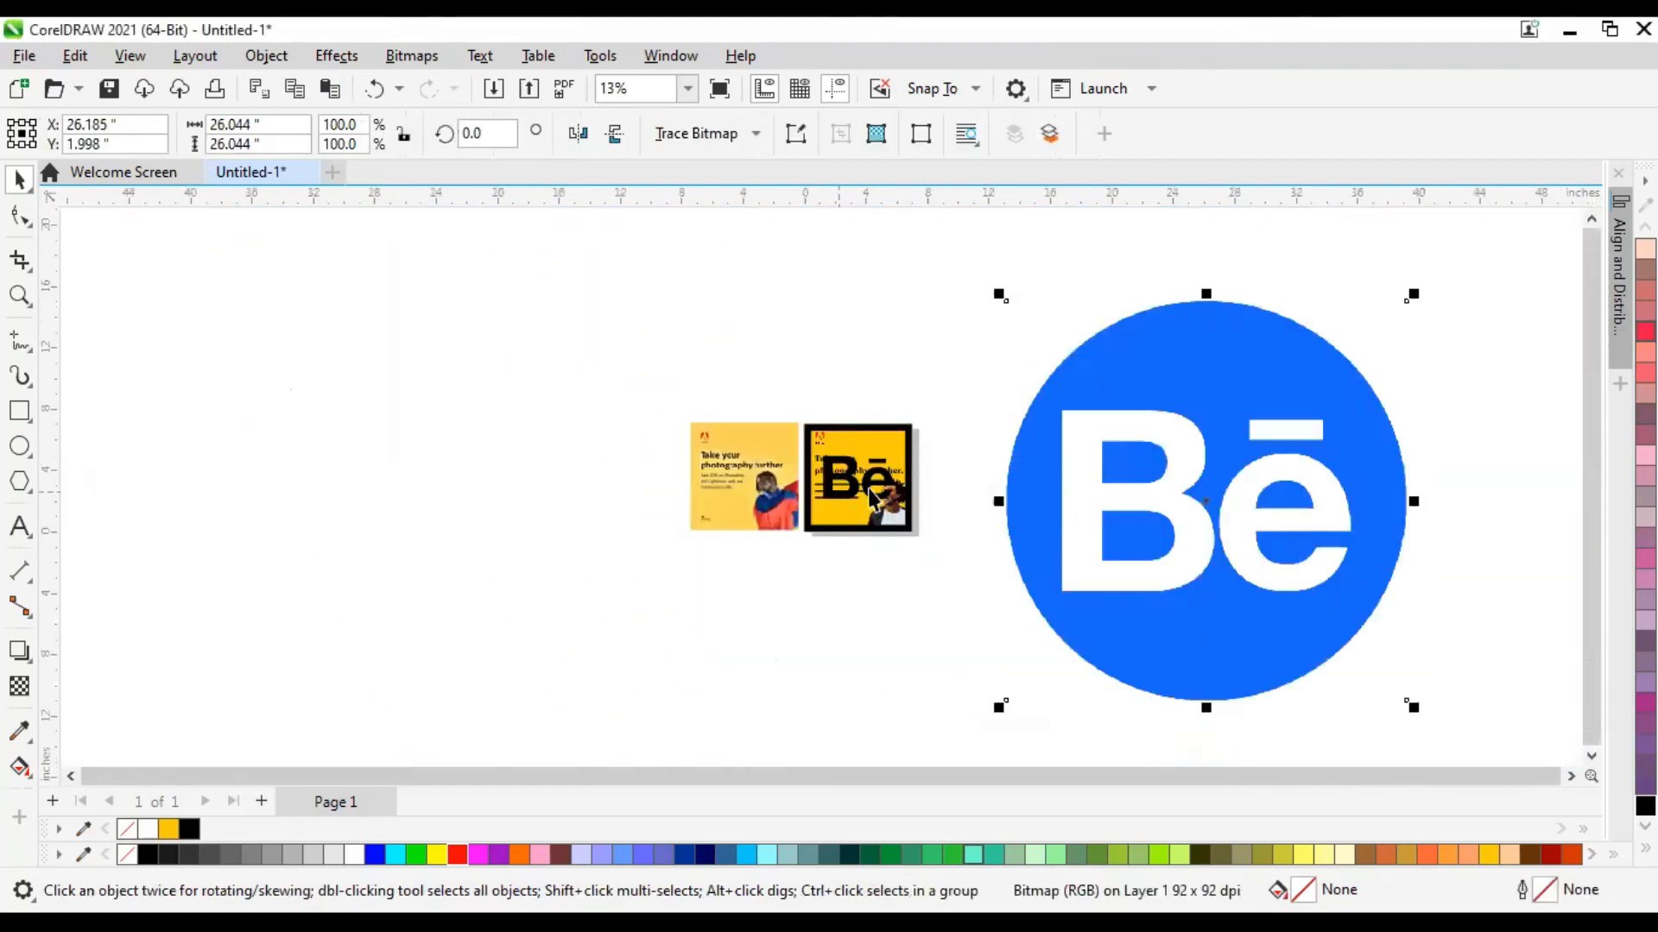
{"action": "scroll", "coordinate": [1047, 503], "scroll_direction": "up", "scroll_amount": 2}
{"action": "key", "text": "Delete"}
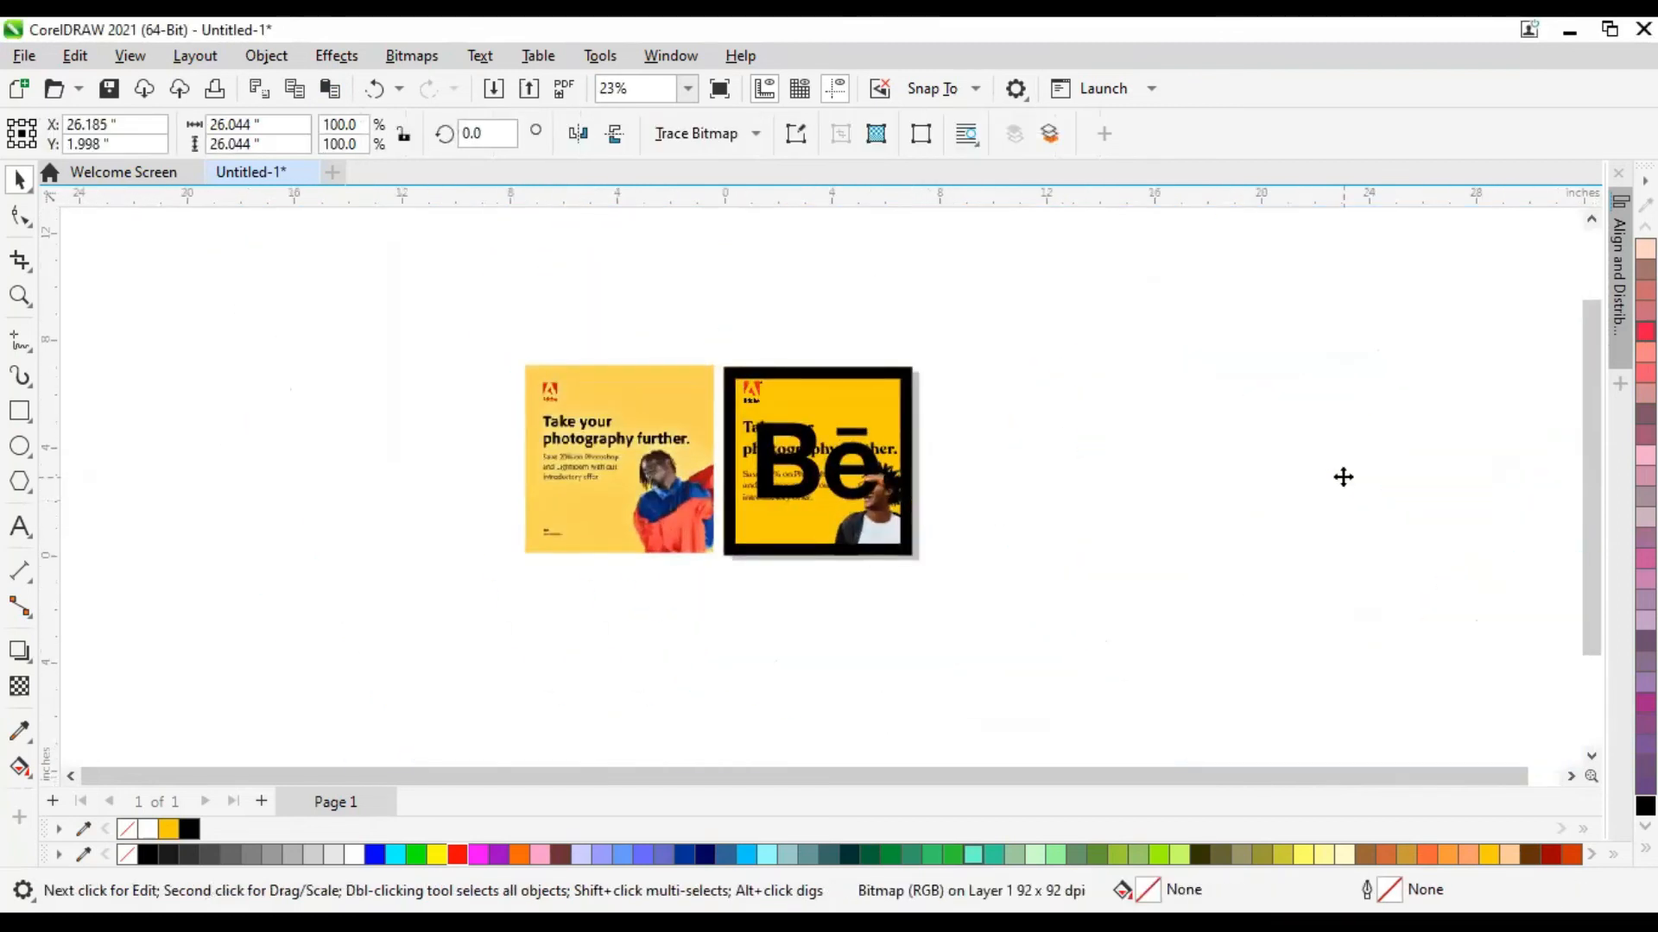
{"action": "scroll", "coordinate": [896, 611], "scroll_direction": "up", "scroll_amount": 2}
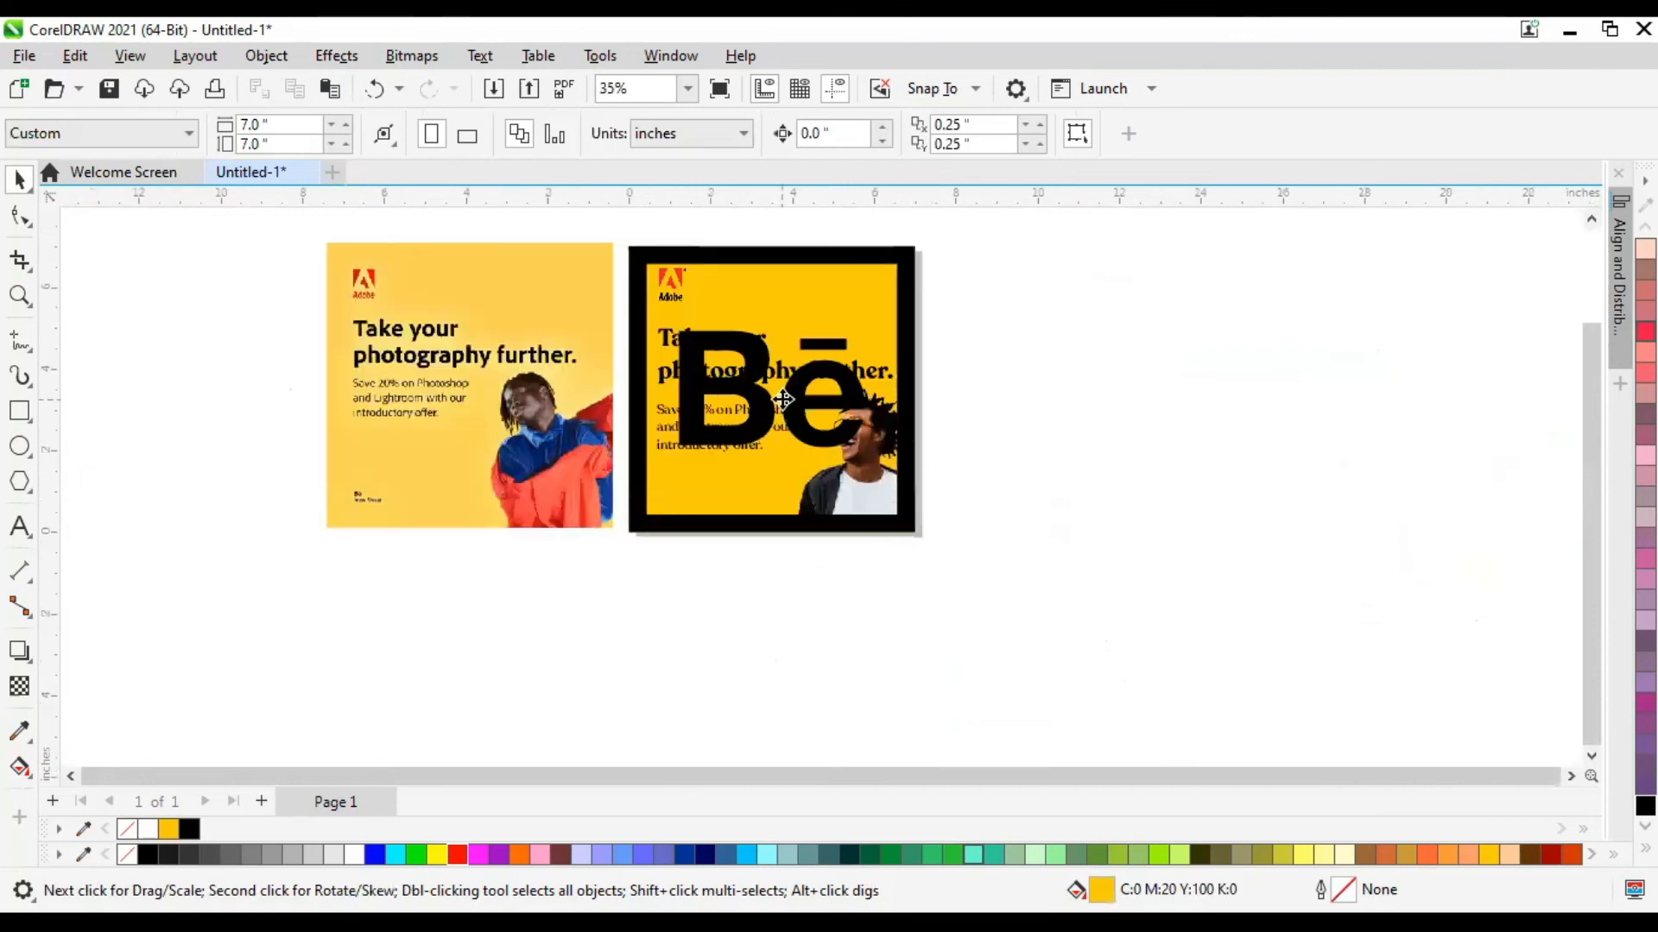
Shrink the black Behance logo to about 0.233 inches square and place it below the offer text, at about X 0.851, Y 1.047 inches.
{"action": "left_click", "coordinate": [903, 444]}
{"action": "left_click_drag", "start_coordinate": [922, 245], "coordinate": [671, 491]}
{"action": "scroll", "coordinate": [650, 553], "scroll_direction": "up", "scroll_amount": 4}
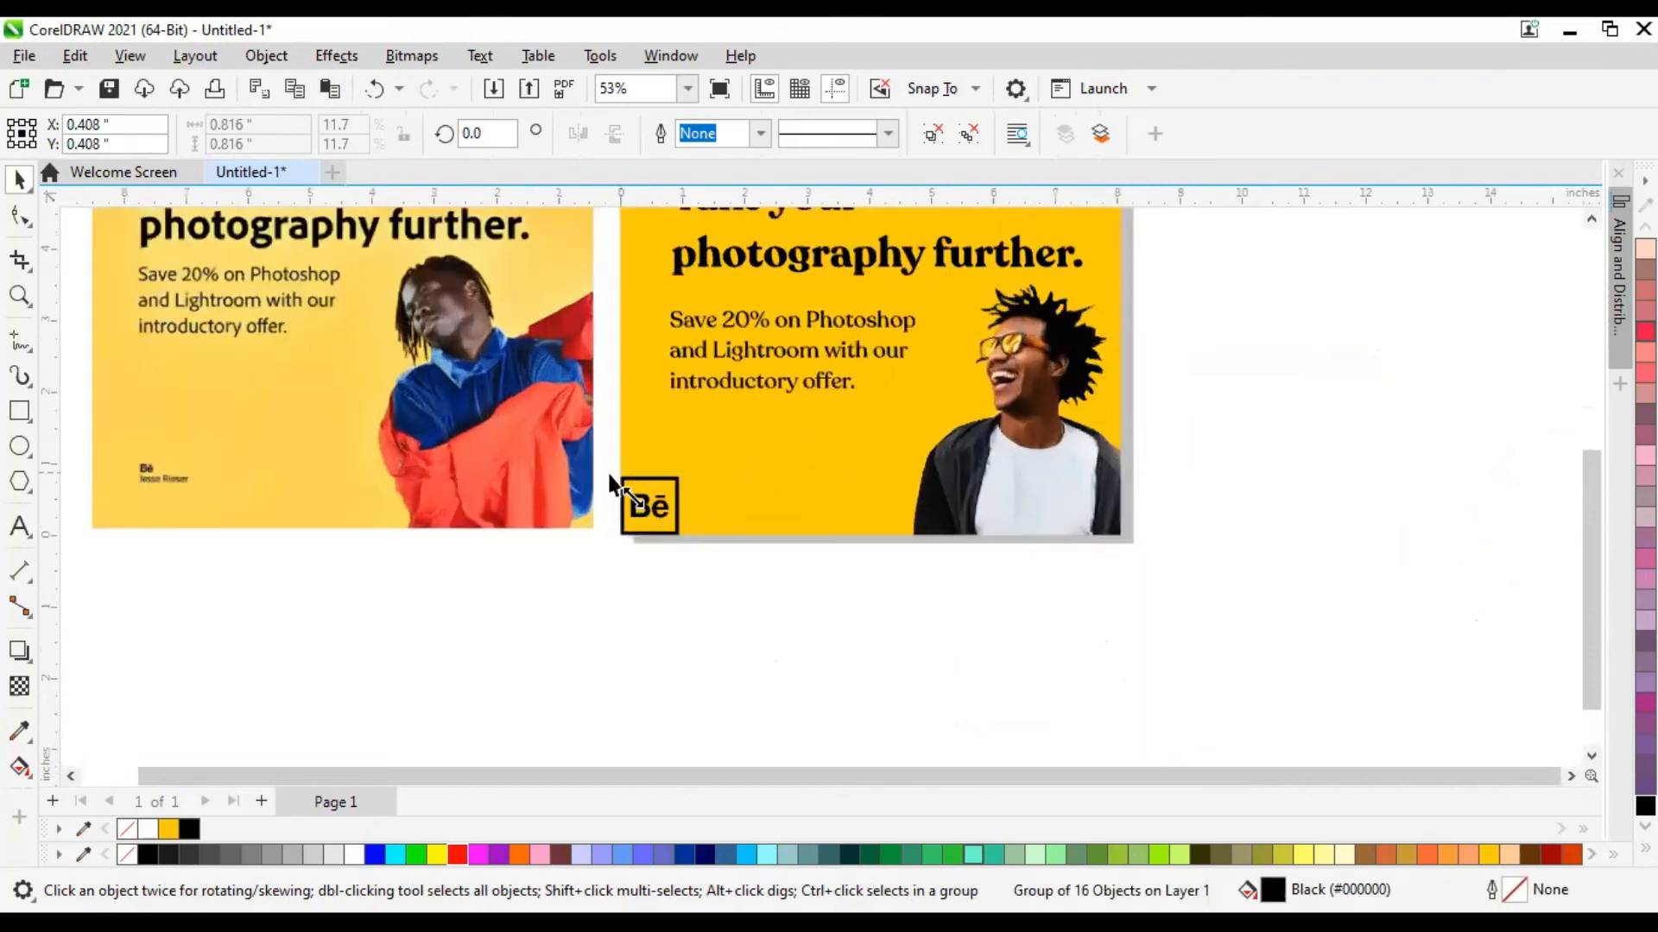
{"action": "scroll", "coordinate": [641, 501], "scroll_direction": "up", "scroll_amount": 3}
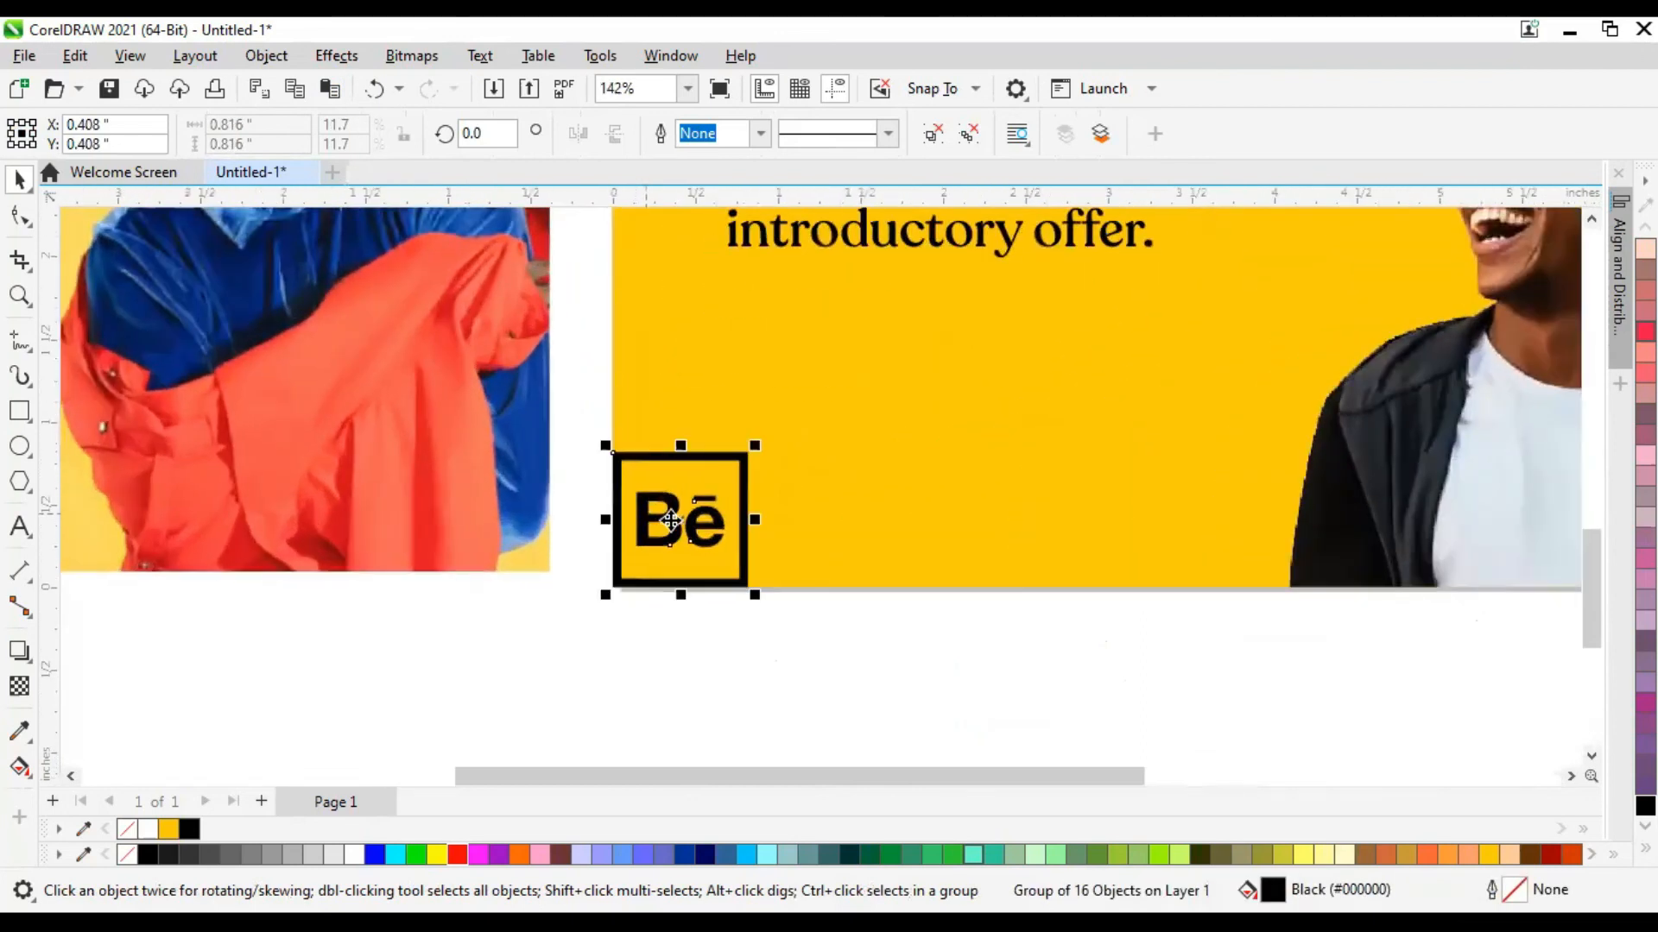
{"action": "left_click_drag", "start_coordinate": [754, 605], "coordinate": [662, 501]}
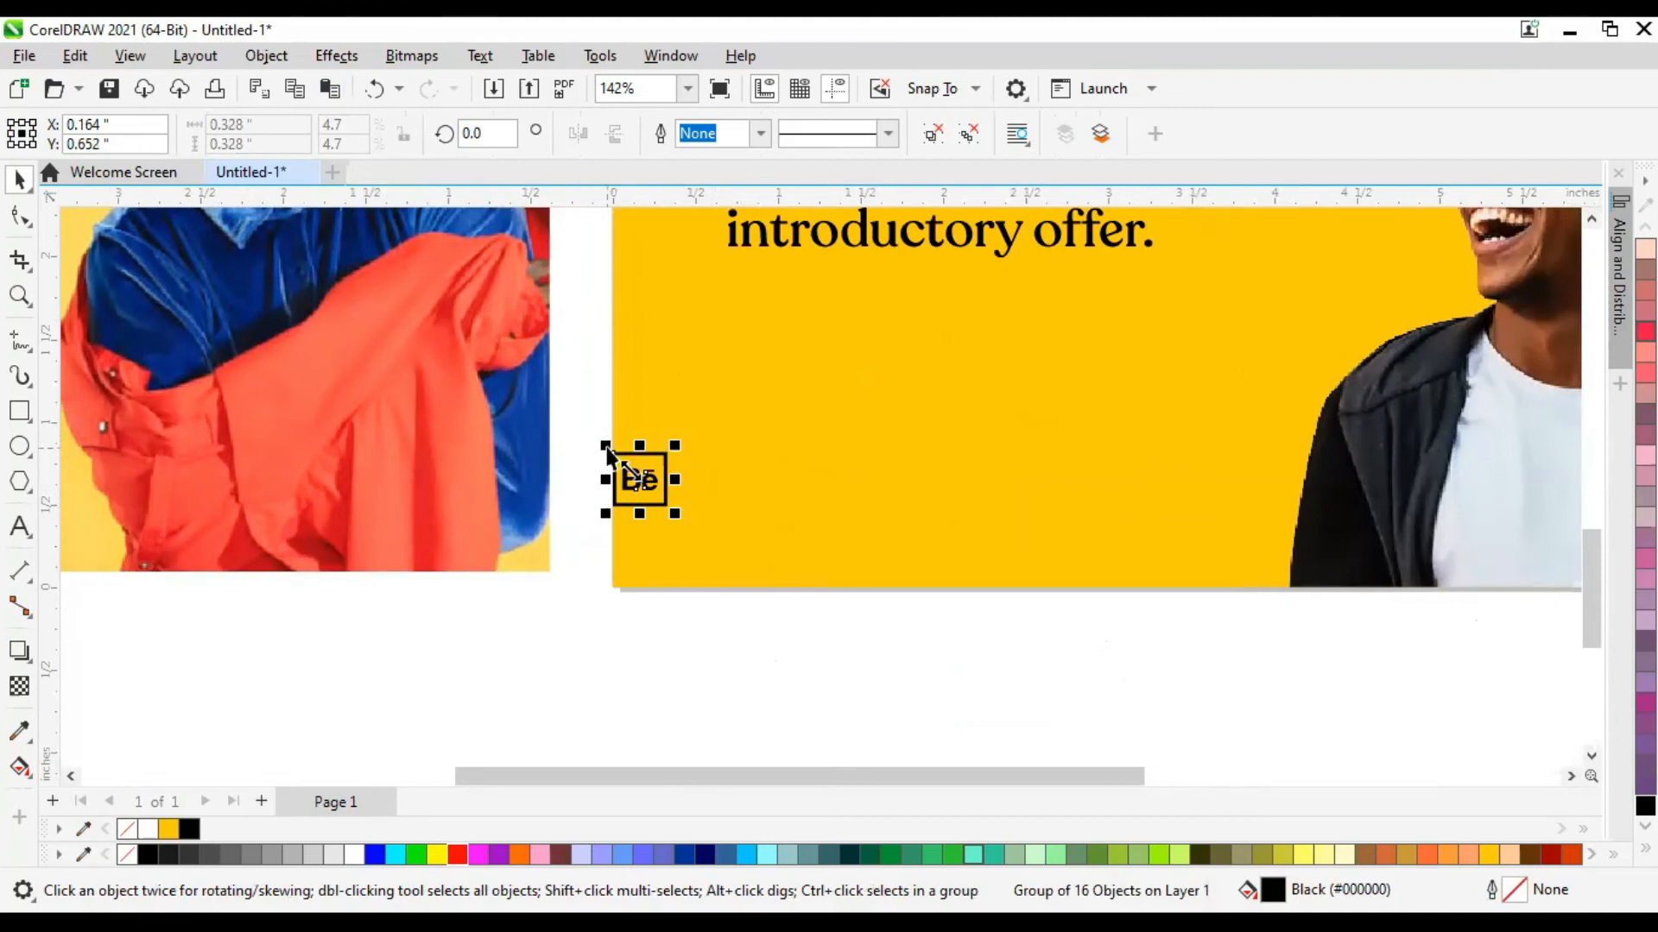
{"action": "left_click_drag", "start_coordinate": [638, 462], "coordinate": [801, 449]}
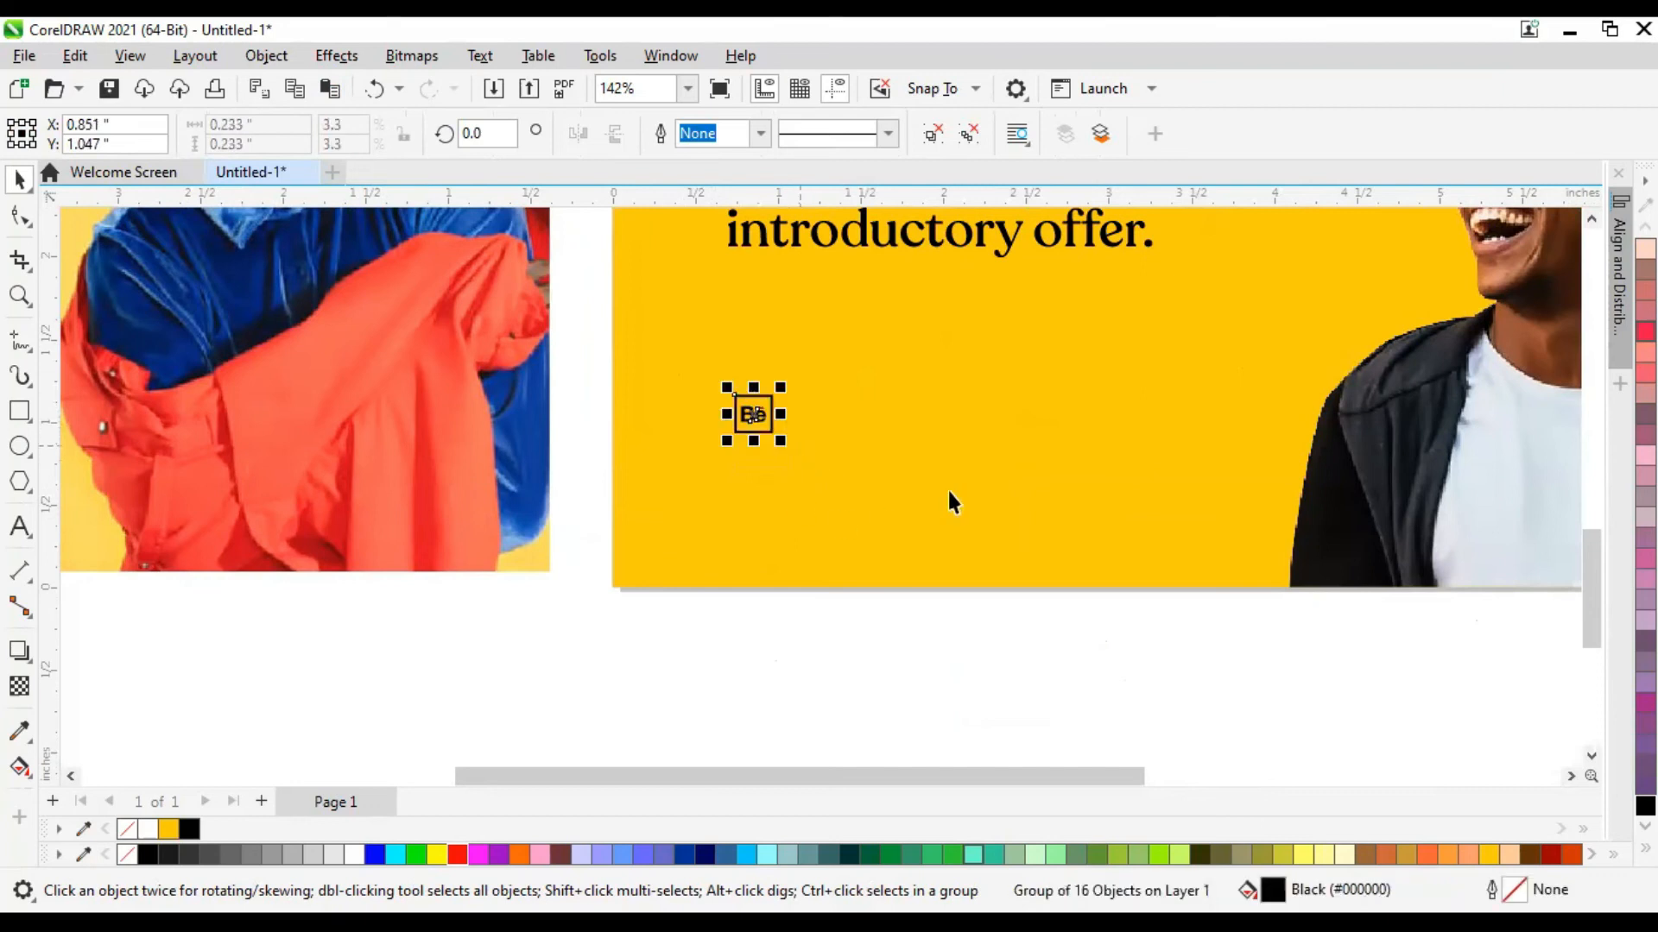
Compare the placed Behance logo with the Behance mark and photographer credit on the reference flyer.
{"action": "scroll", "coordinate": [961, 422], "scroll_direction": "down", "scroll_amount": 4}
{"action": "scroll", "coordinate": [82, 456], "scroll_direction": "up", "scroll_amount": 1}
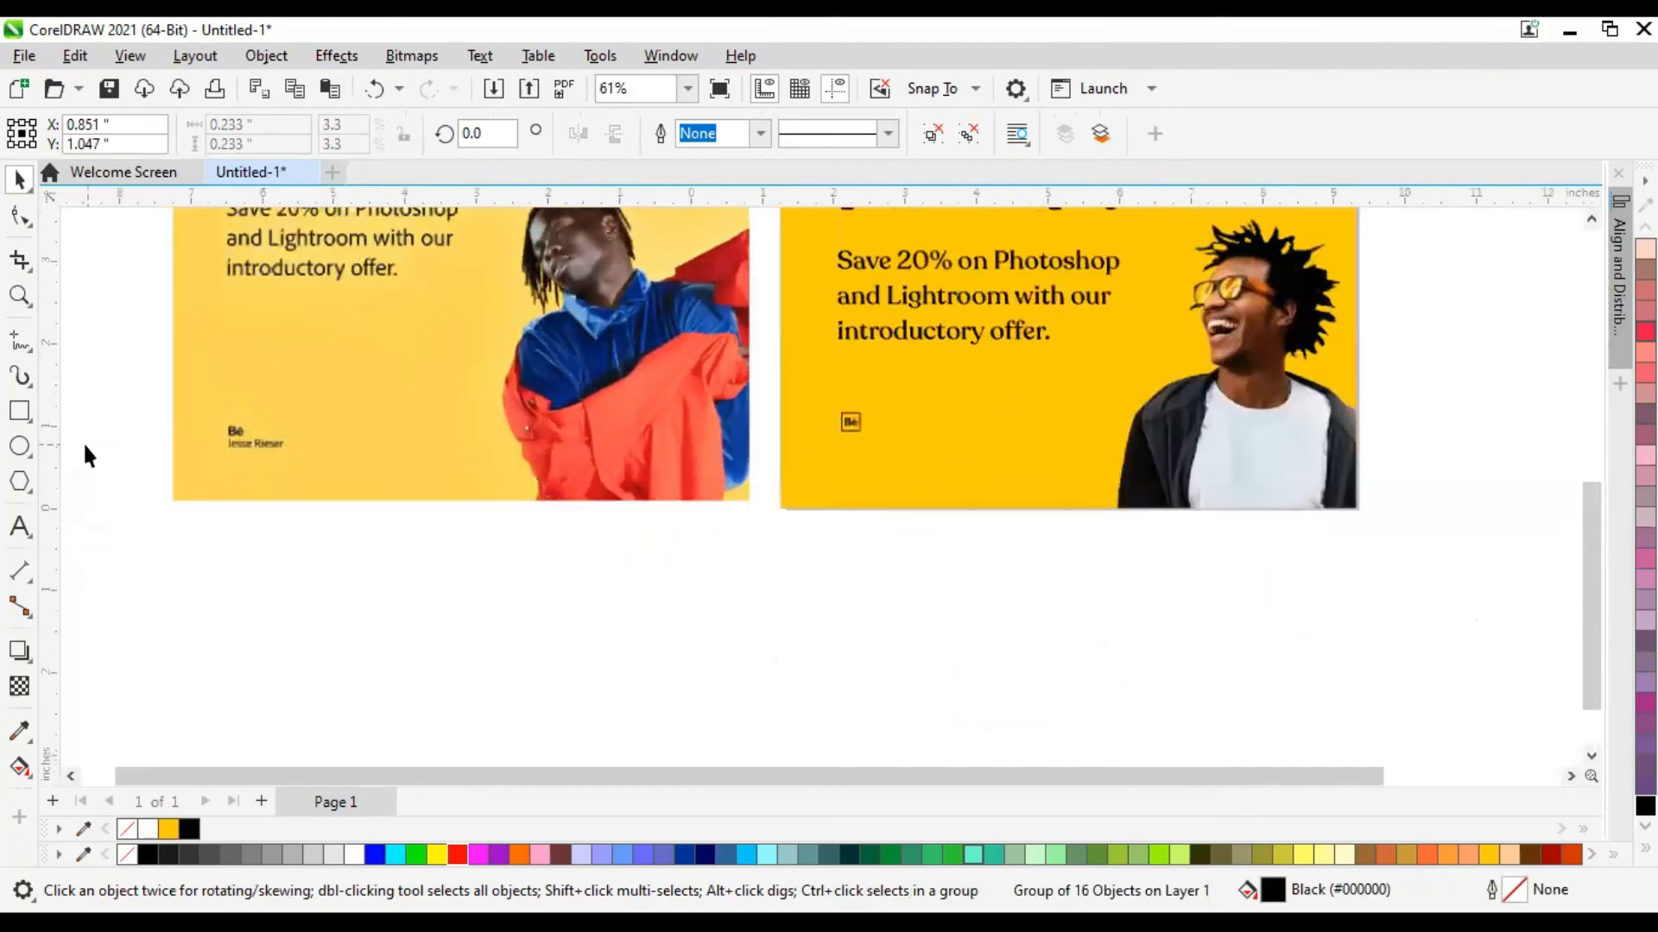
{"action": "scroll", "coordinate": [241, 455], "scroll_direction": "up", "scroll_amount": 2}
{"action": "scroll", "coordinate": [241, 451], "scroll_direction": "down", "scroll_amount": 3}
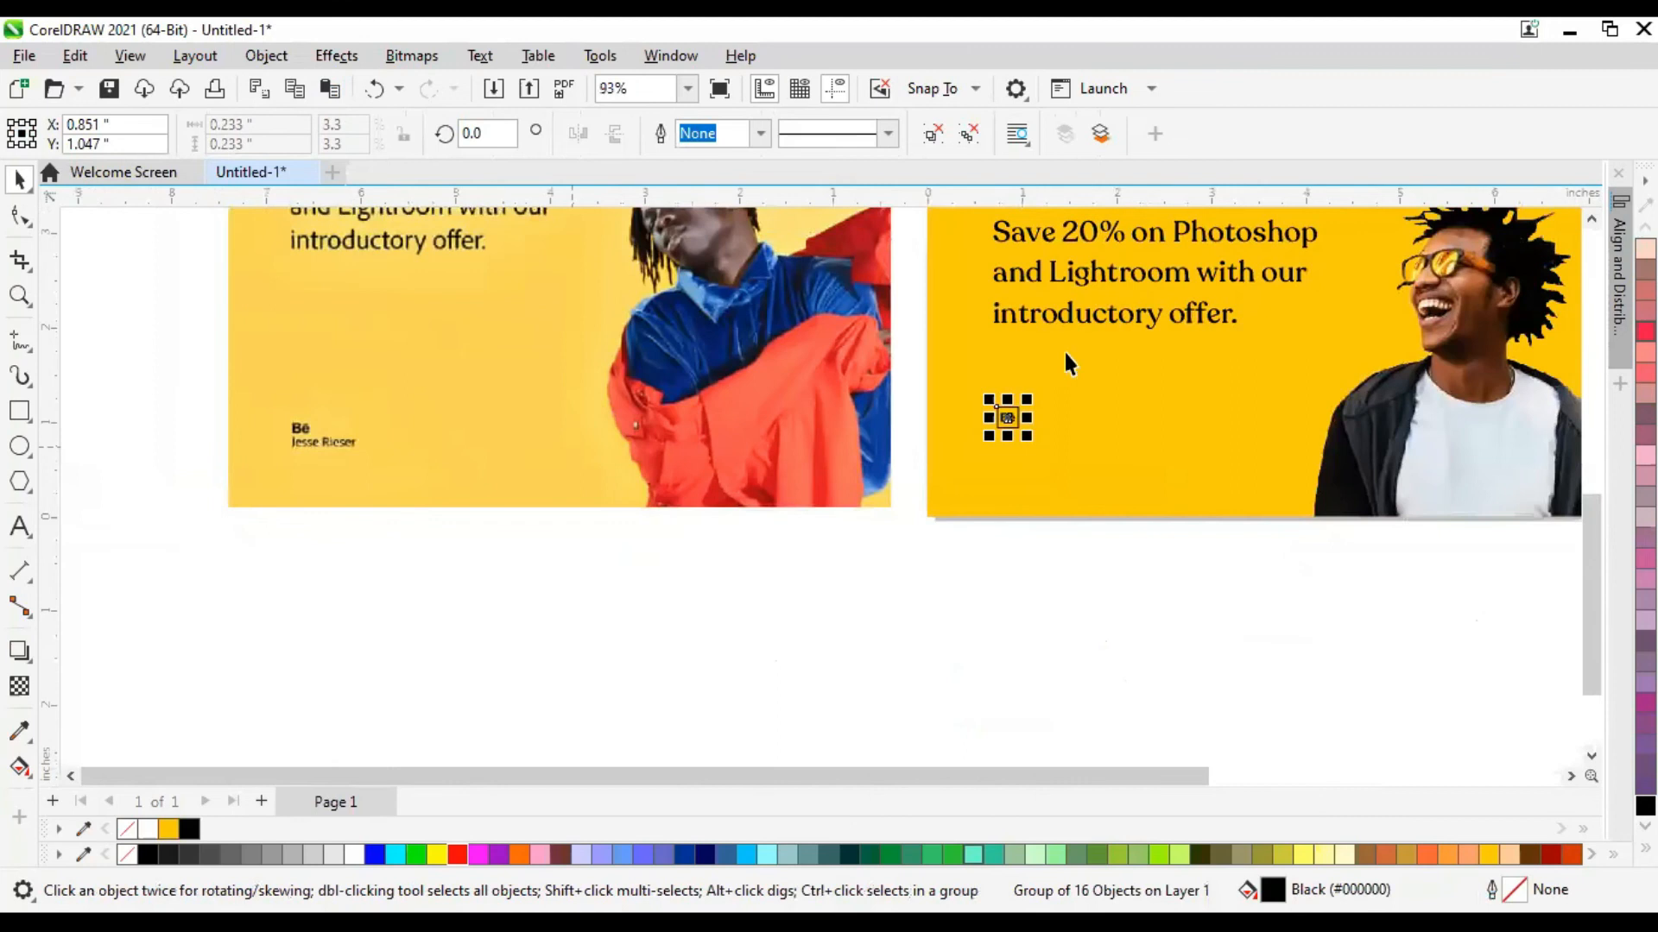
{"action": "scroll", "coordinate": [348, 447], "scroll_direction": "up", "scroll_amount": 4}
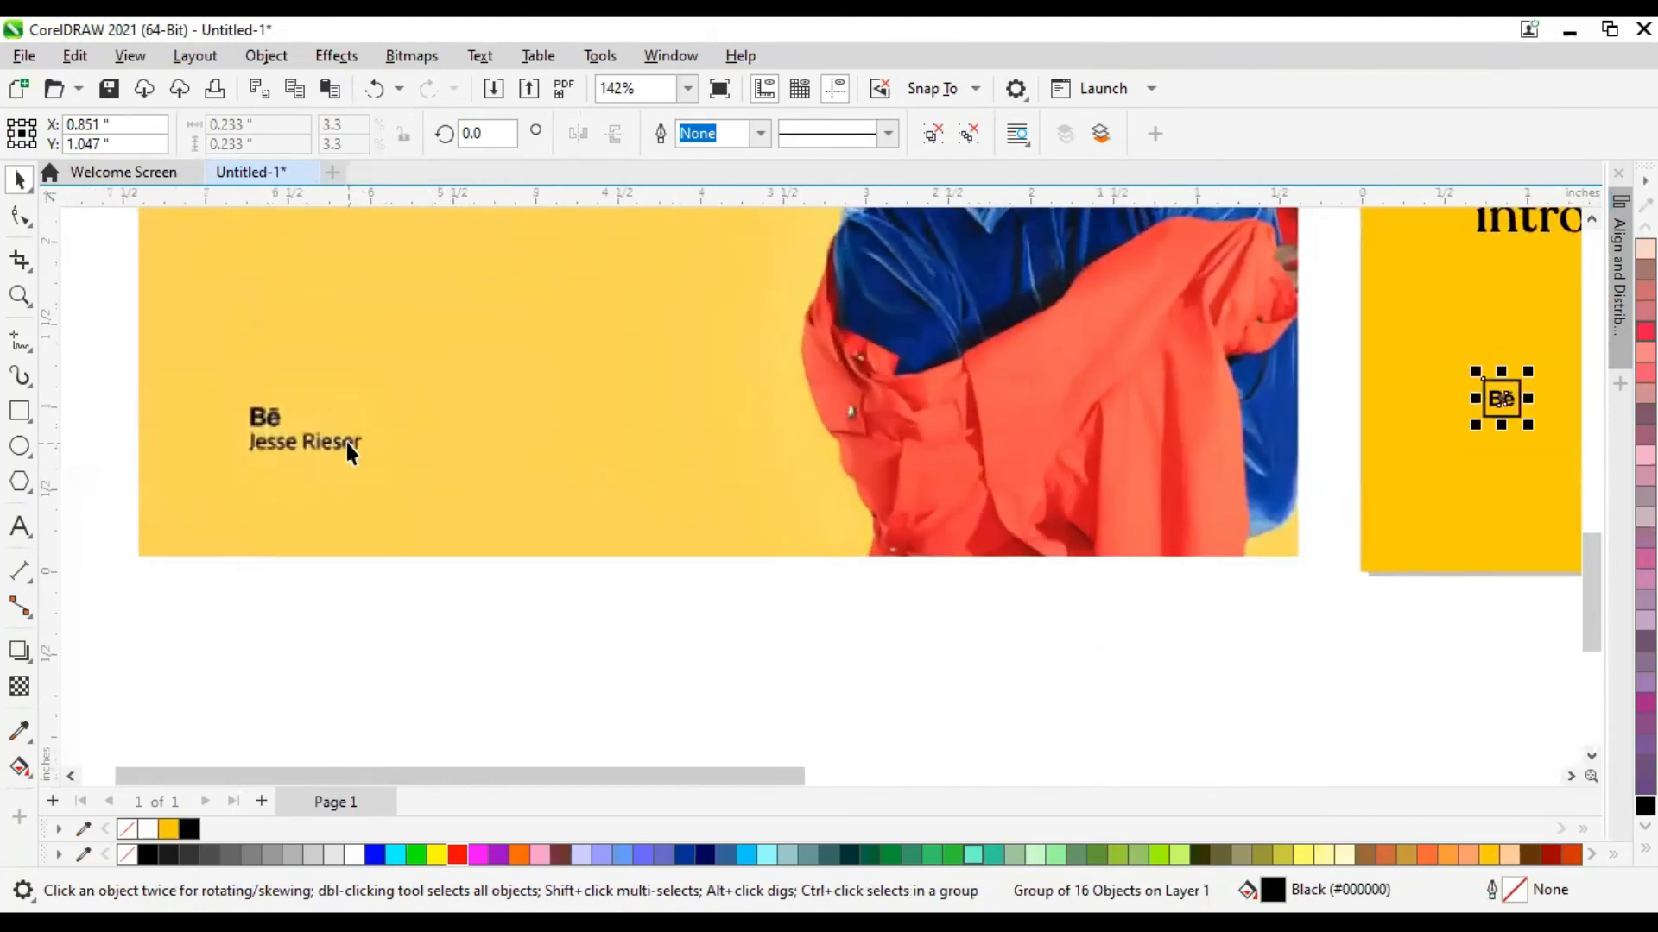
{"action": "scroll", "coordinate": [346, 442], "scroll_direction": "down", "scroll_amount": 3}
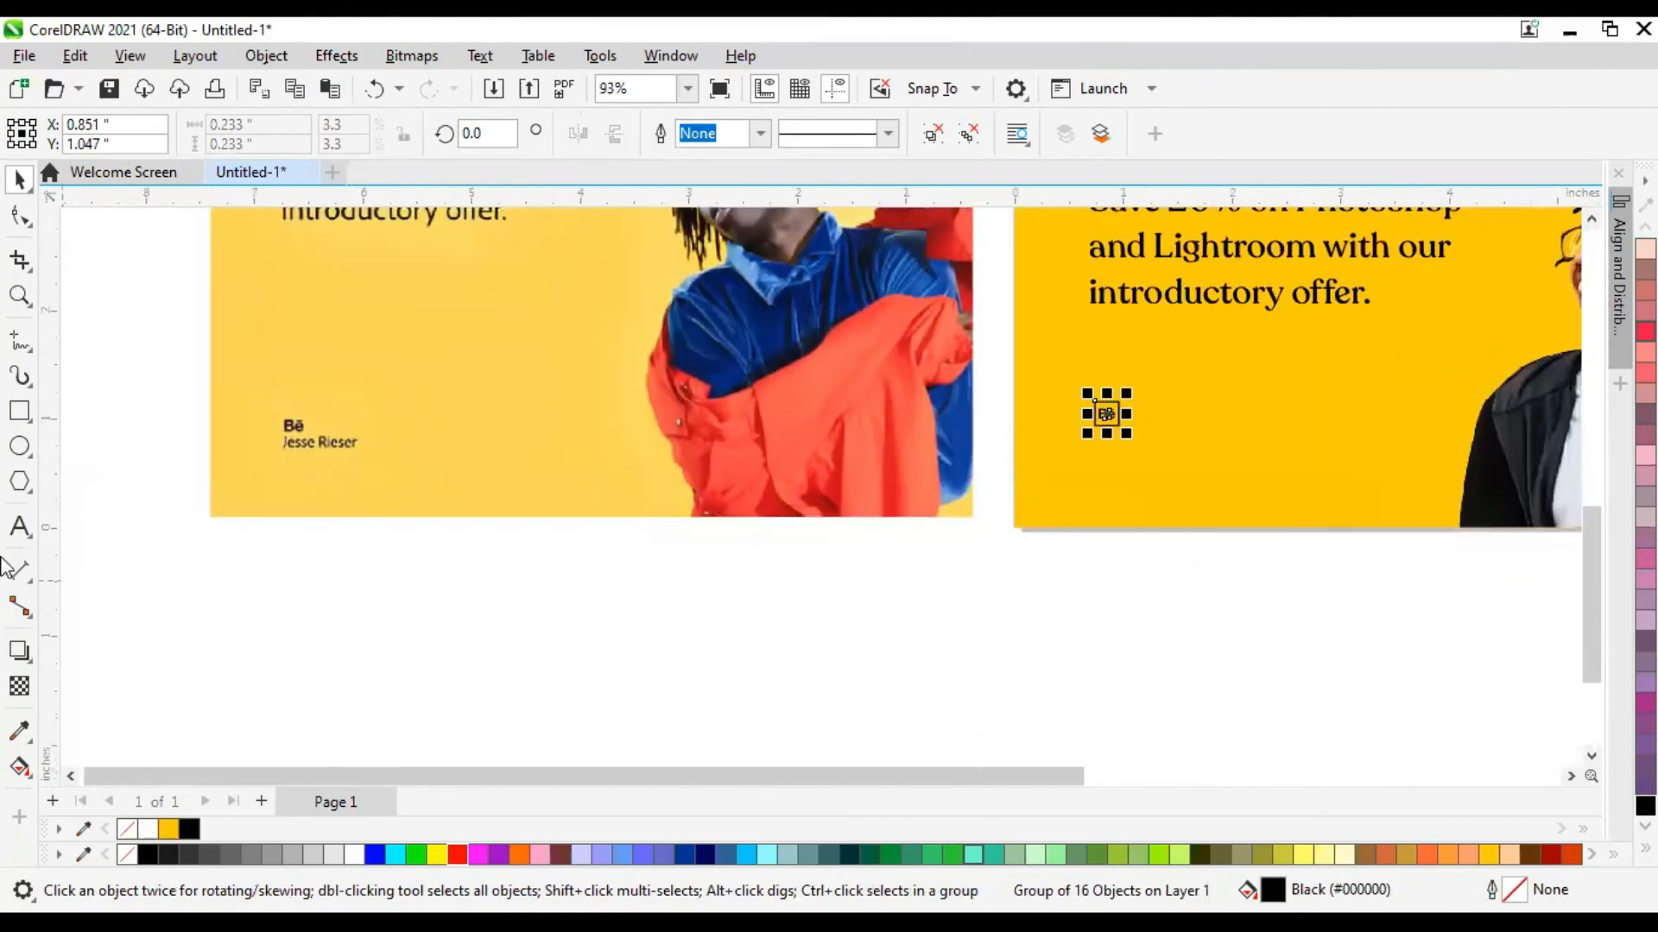
Add the photographer's name as artistic text beneath the existing credit on the reference flyer.
{"action": "left_click", "coordinate": [21, 526]}
{"action": "scroll", "coordinate": [303, 526], "scroll_direction": "up", "scroll_amount": 3}
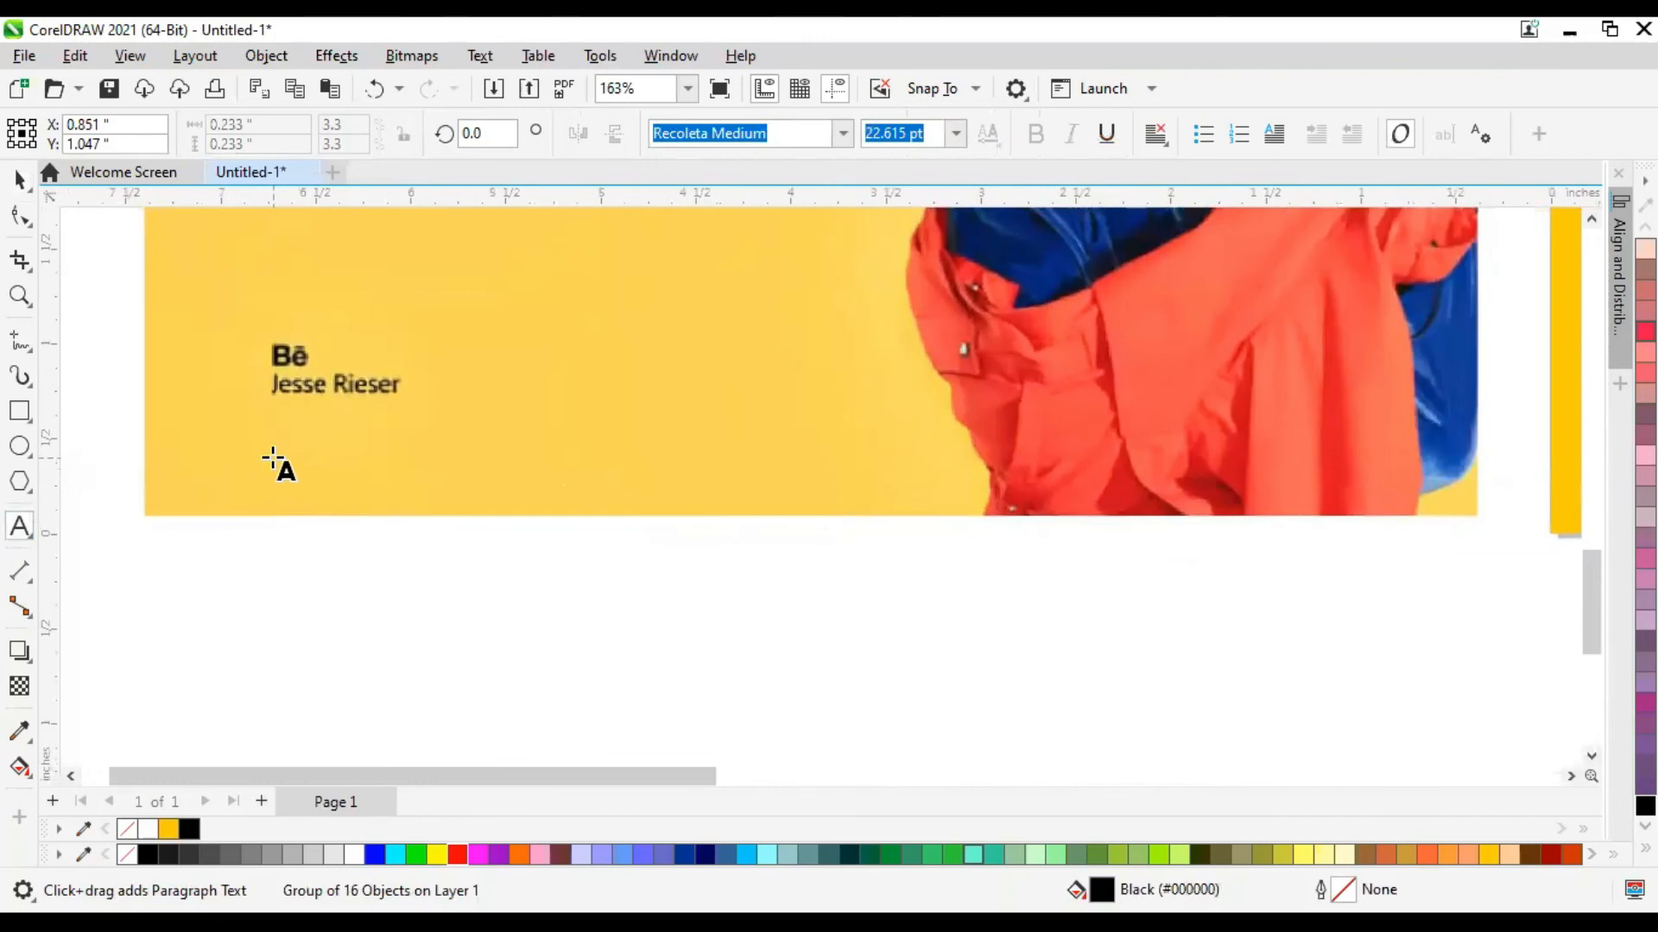
{"action": "left_click", "coordinate": [273, 459]}
{"action": "type", "text": "Jesse"}
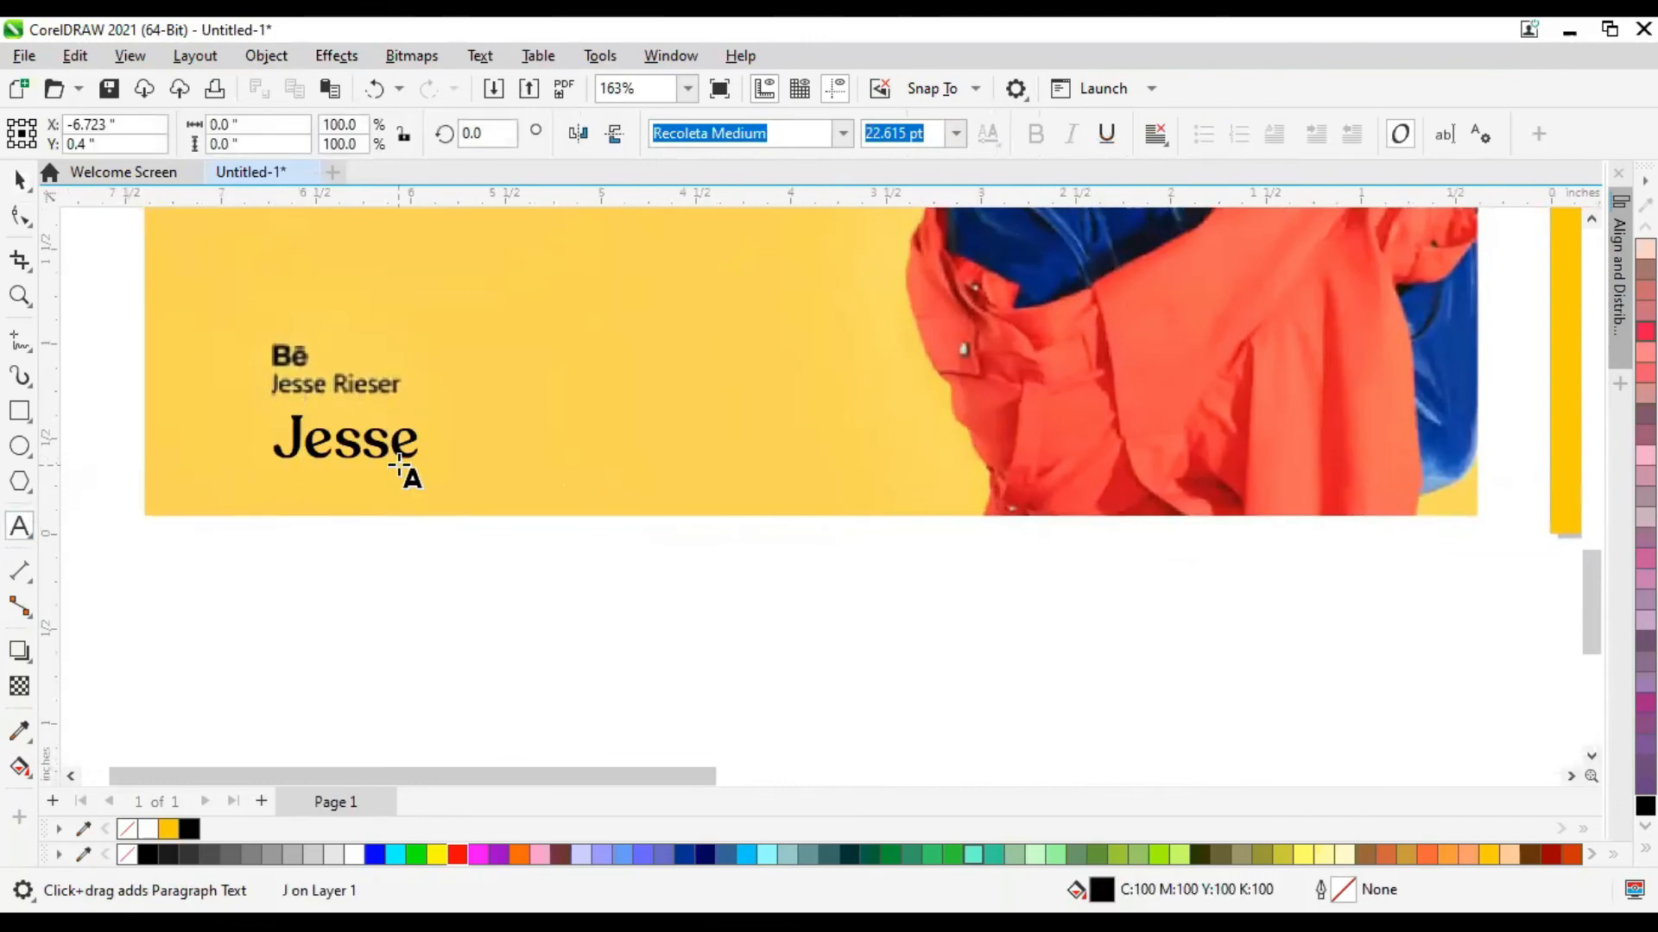
{"action": "type", "text": " Rieser"}
{"action": "key", "text": "Escape"}
Move the new name below the Behance logo on the yellow flyer and shrink it to 13.524 pt, at about X 1.204, Y 0.775 inches.
{"action": "left_click", "coordinate": [19, 183]}
{"action": "scroll", "coordinate": [374, 544], "scroll_direction": "down", "scroll_amount": 5}
{"action": "left_click_drag", "start_coordinate": [941, 463], "coordinate": [858, 479]}
{"action": "scroll", "coordinate": [824, 483], "scroll_direction": "up", "scroll_amount": 3}
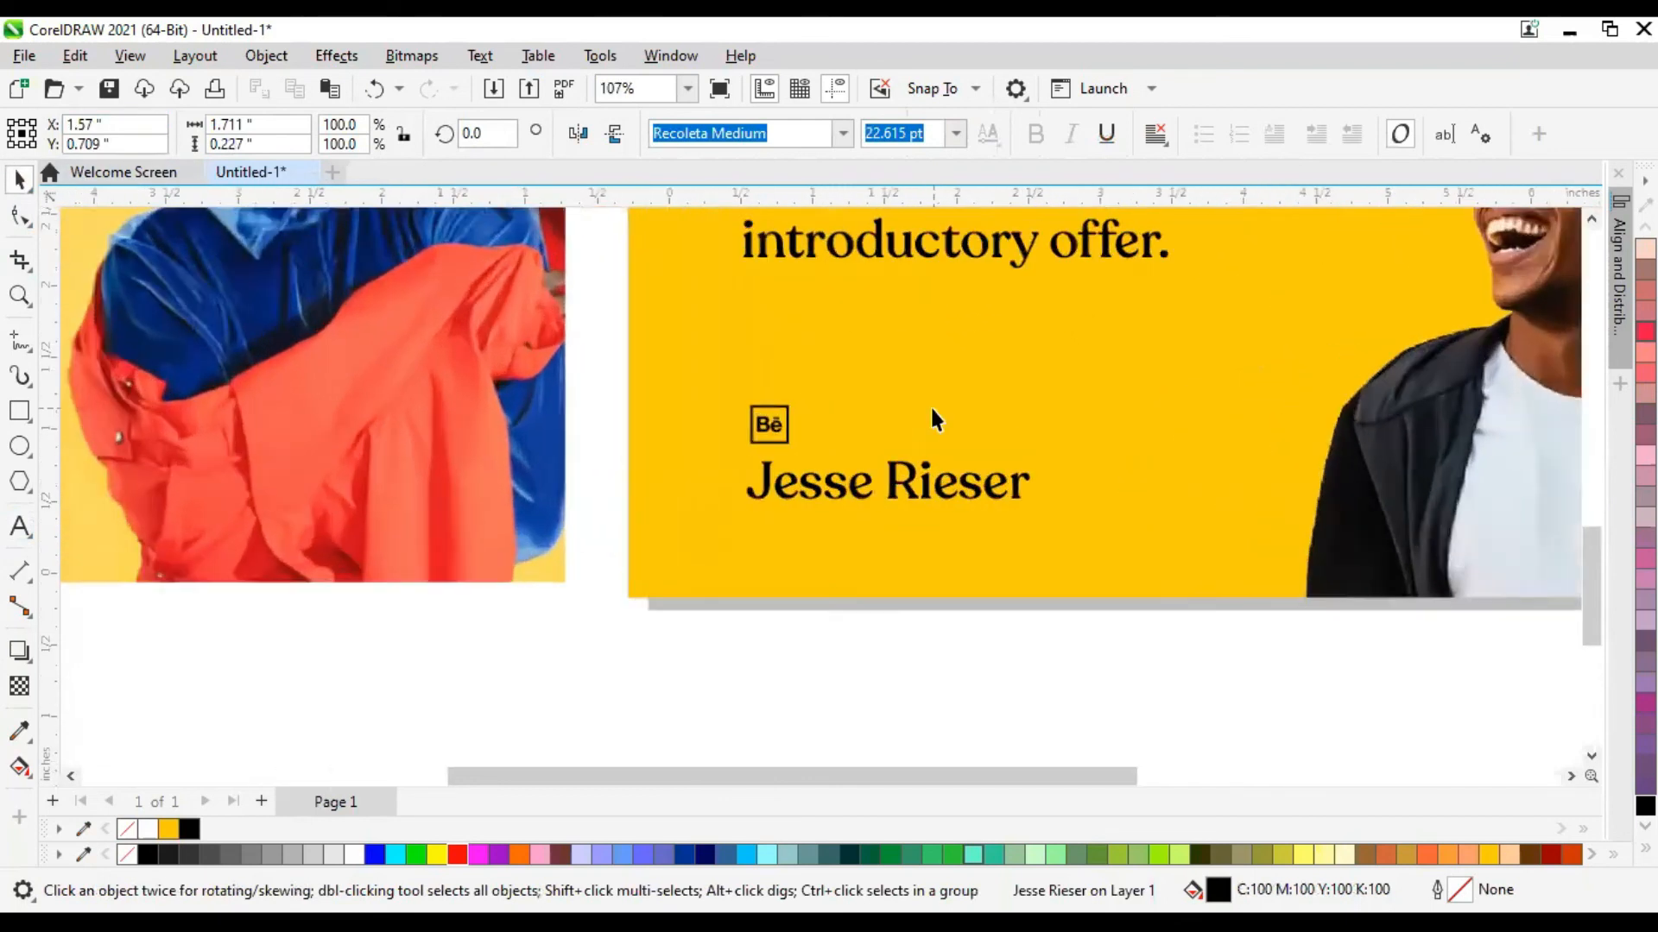
{"action": "scroll", "coordinate": [933, 420], "scroll_direction": "up", "scroll_amount": 2}
{"action": "left_click_drag", "start_coordinate": [993, 549], "coordinate": [916, 557]}
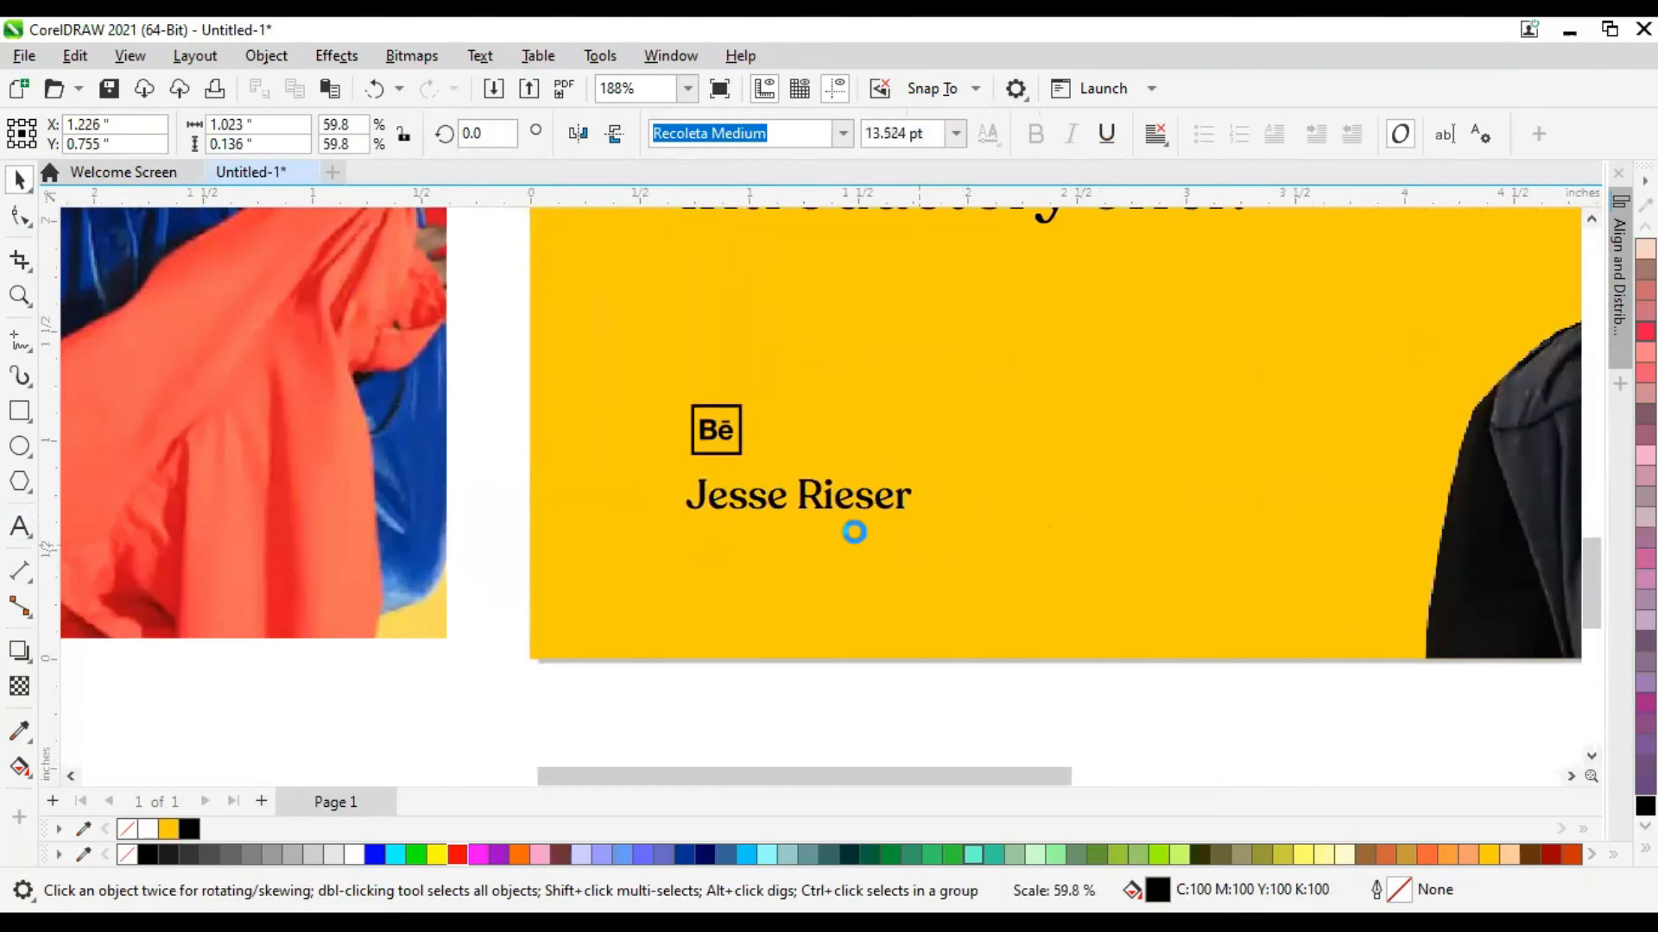
{"action": "left_click_drag", "start_coordinate": [818, 508], "coordinate": [813, 503]}
{"action": "scroll", "coordinate": [1017, 499], "scroll_direction": "down", "scroll_amount": 5}
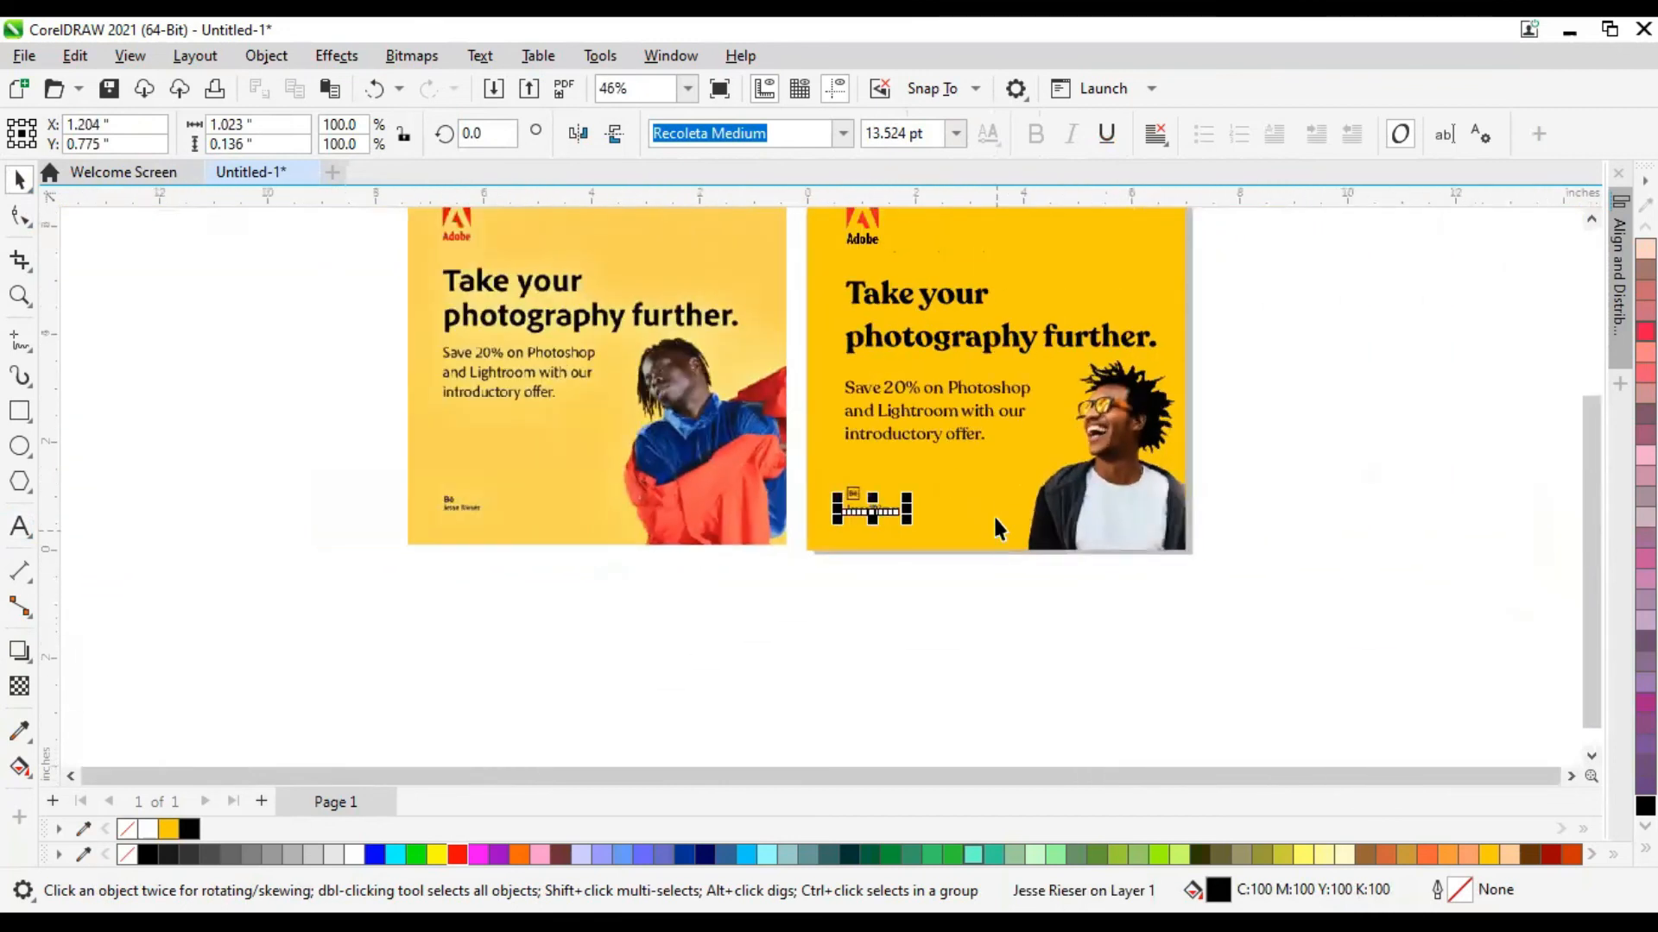
{"action": "scroll", "coordinate": [1008, 489], "scroll_direction": "down", "scroll_amount": 1}
{"action": "scroll", "coordinate": [1091, 364], "scroll_direction": "up", "scroll_amount": 1}
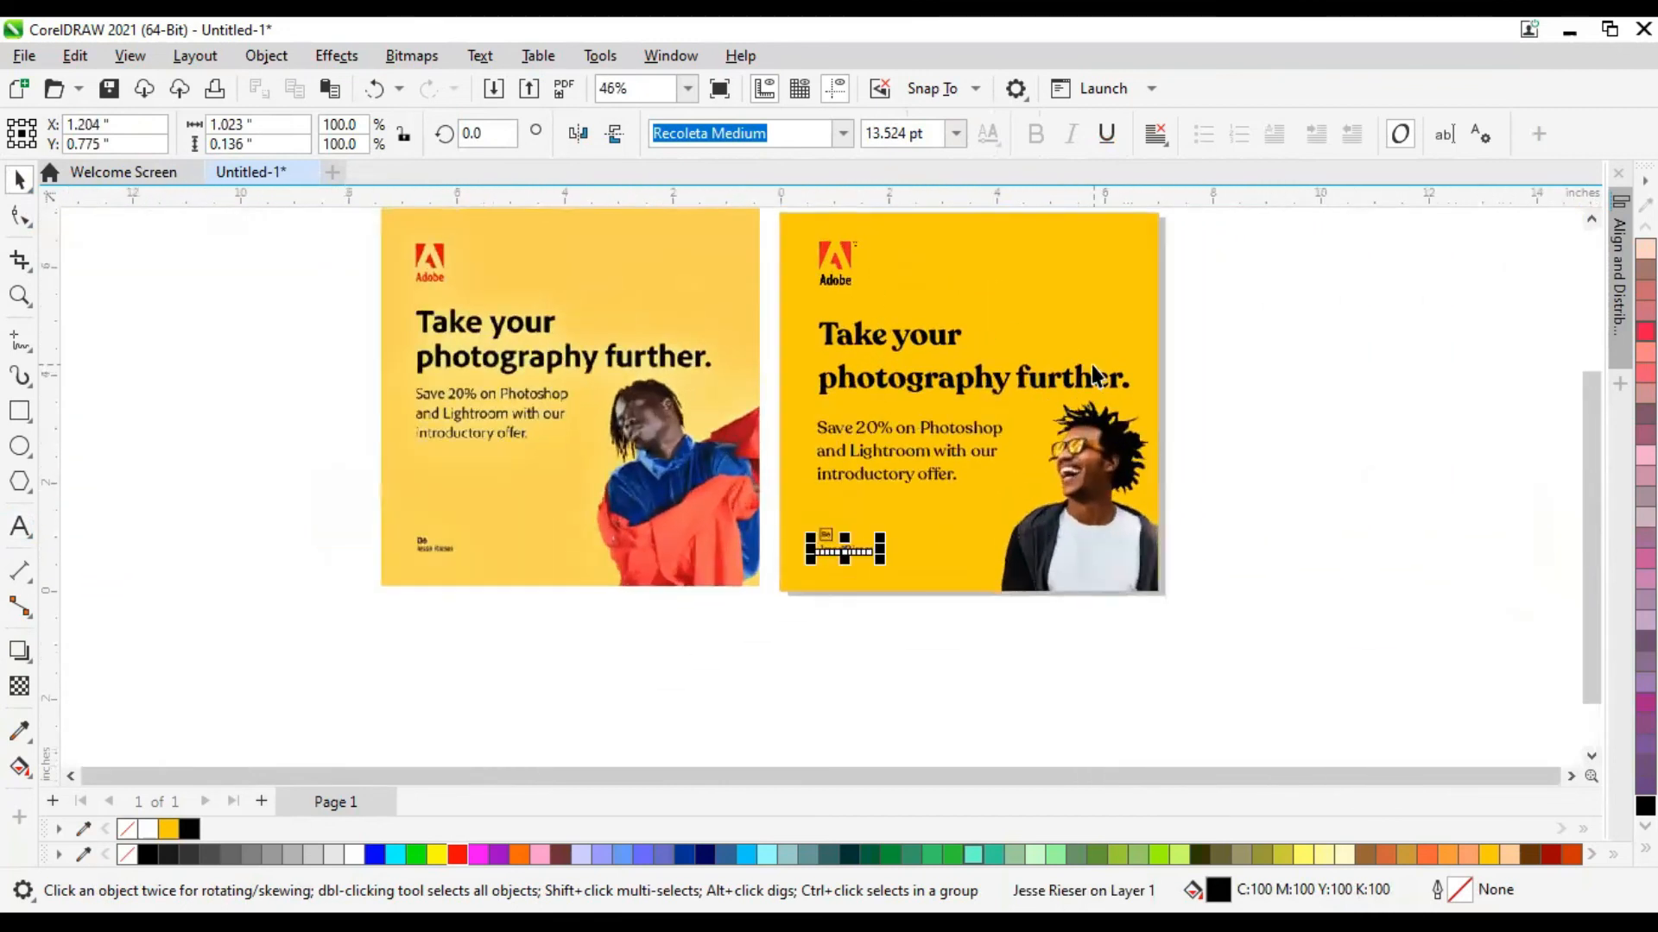
Try to left-align the Adobe logo, headline, offer text, Behance logo, photographer credit and man's photo together.
{"action": "left_click_drag", "start_coordinate": [1269, 679], "coordinate": [805, 233]}
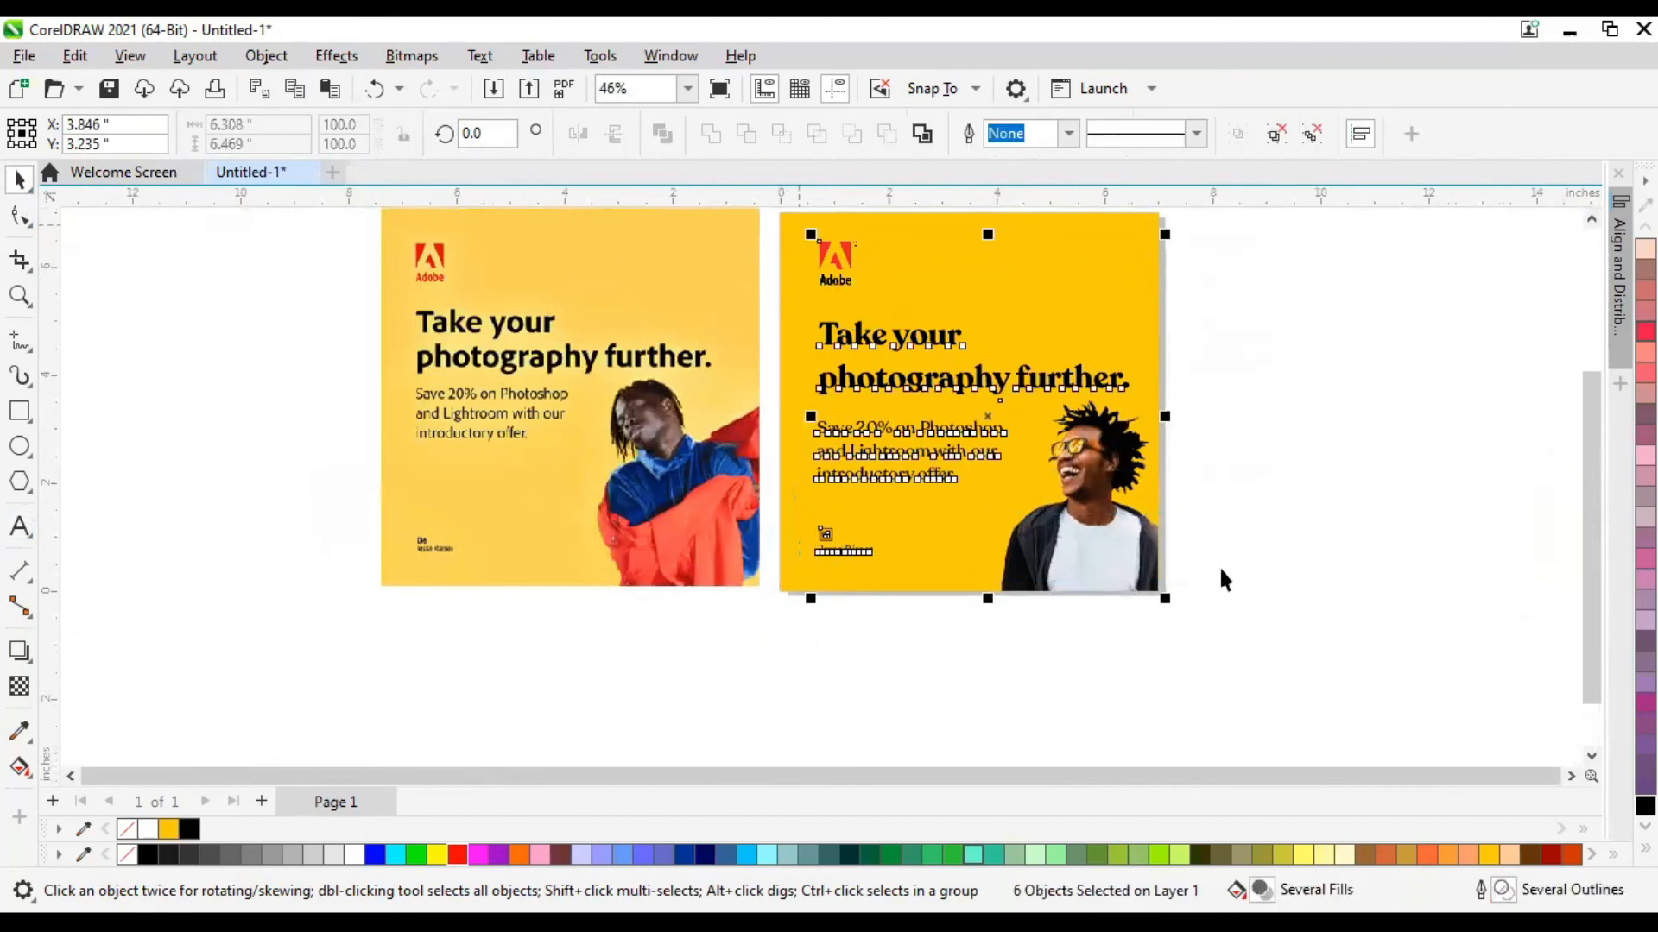
{"action": "left_click_drag", "start_coordinate": [1302, 678], "coordinate": [747, 259]}
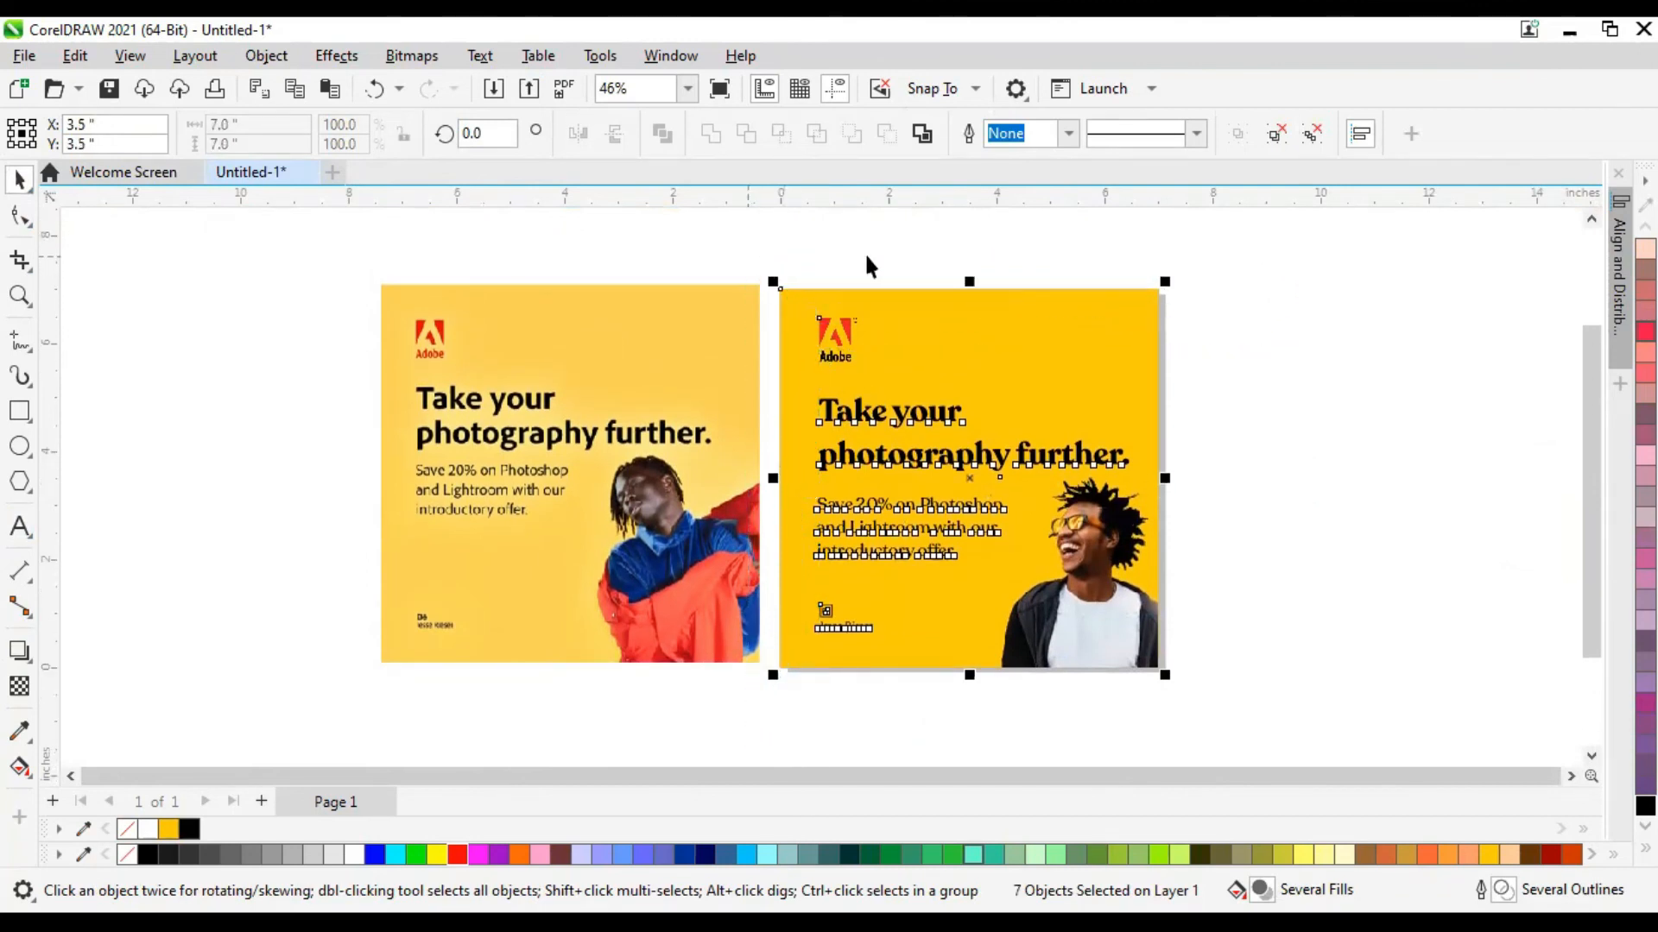
{"action": "left_click", "coordinate": [1236, 253]}
{"action": "left_click_drag", "start_coordinate": [1260, 243], "coordinate": [1074, 352]}
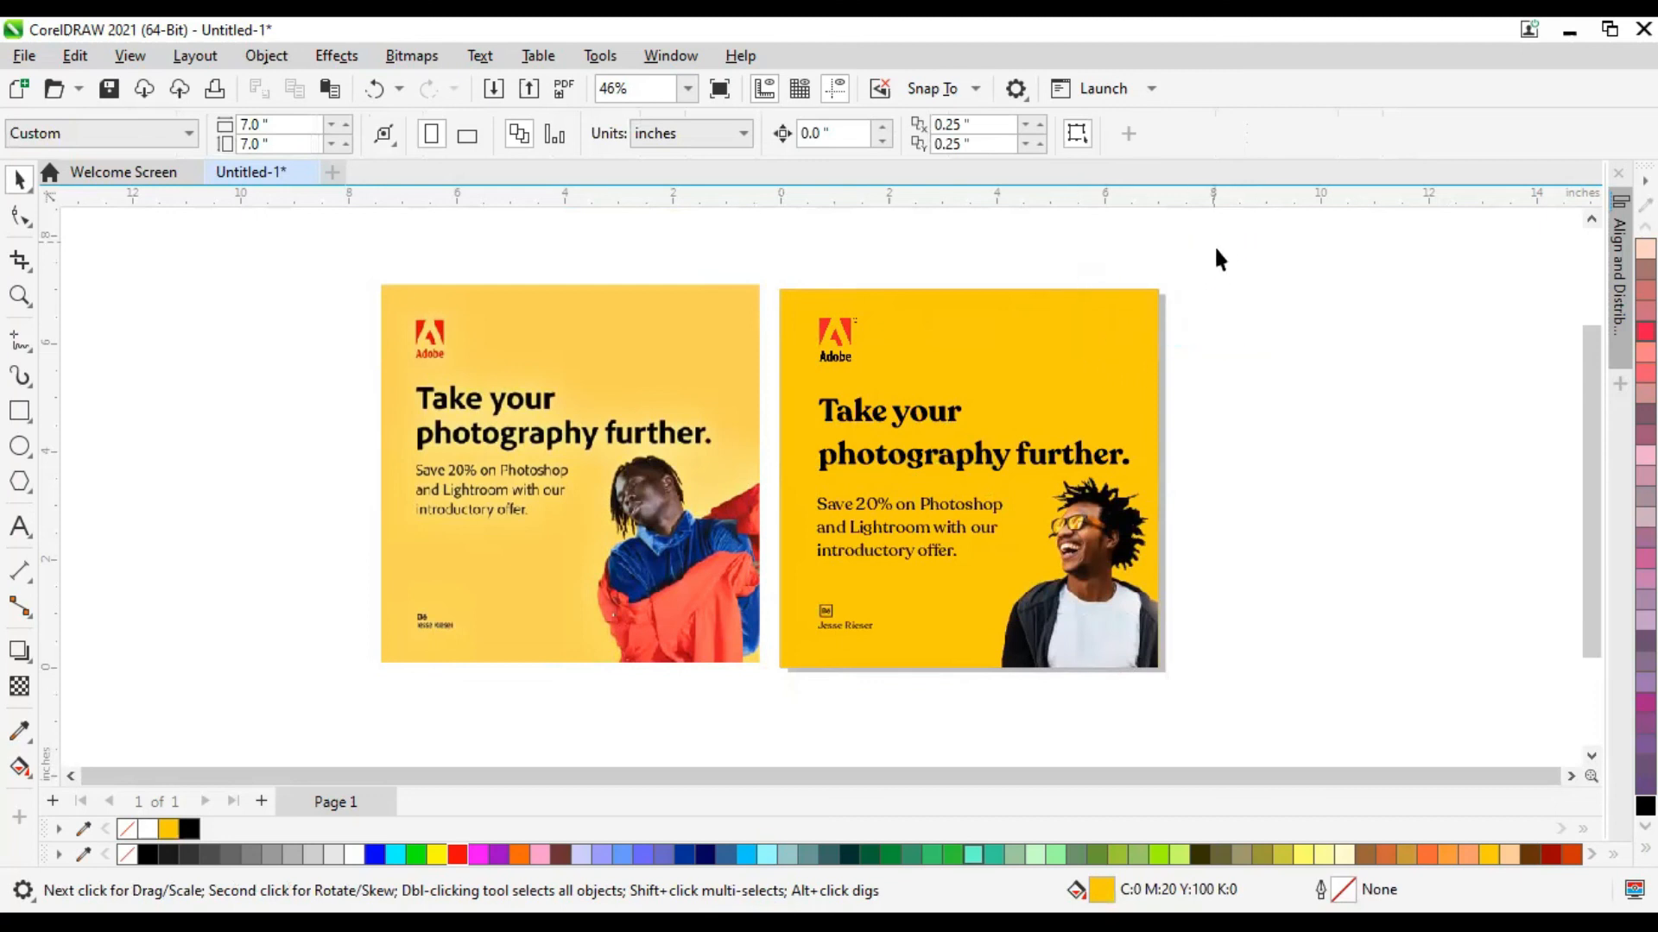
{"action": "left_click_drag", "start_coordinate": [1216, 273], "coordinate": [799, 702]}
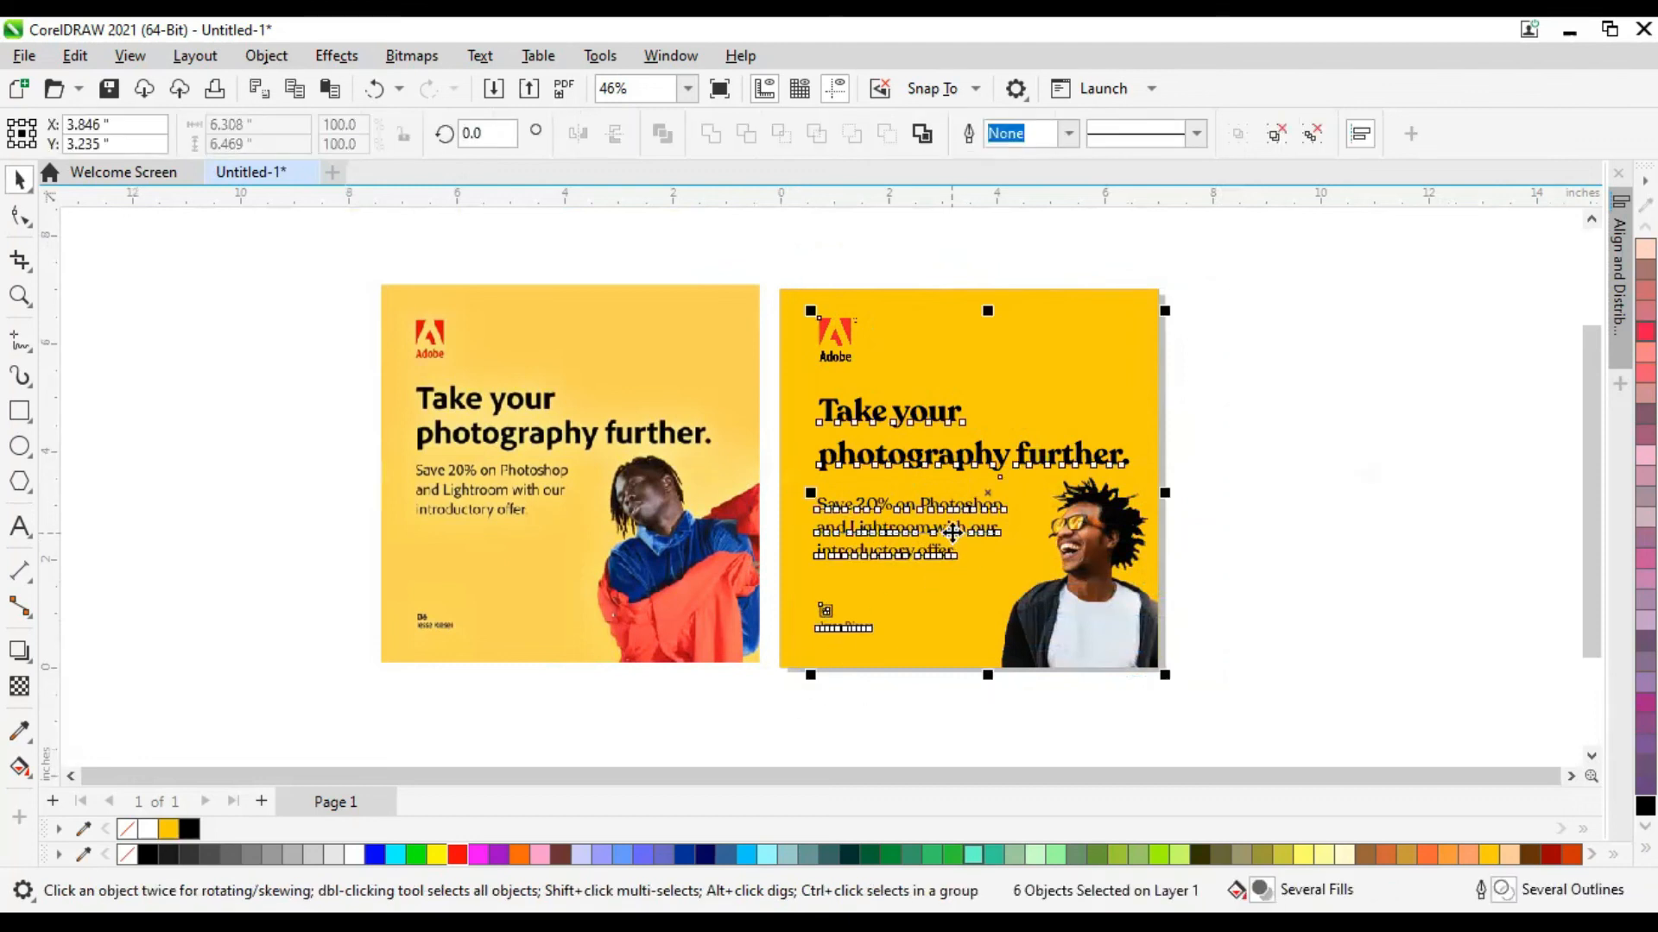
{"action": "key", "text": "l"}
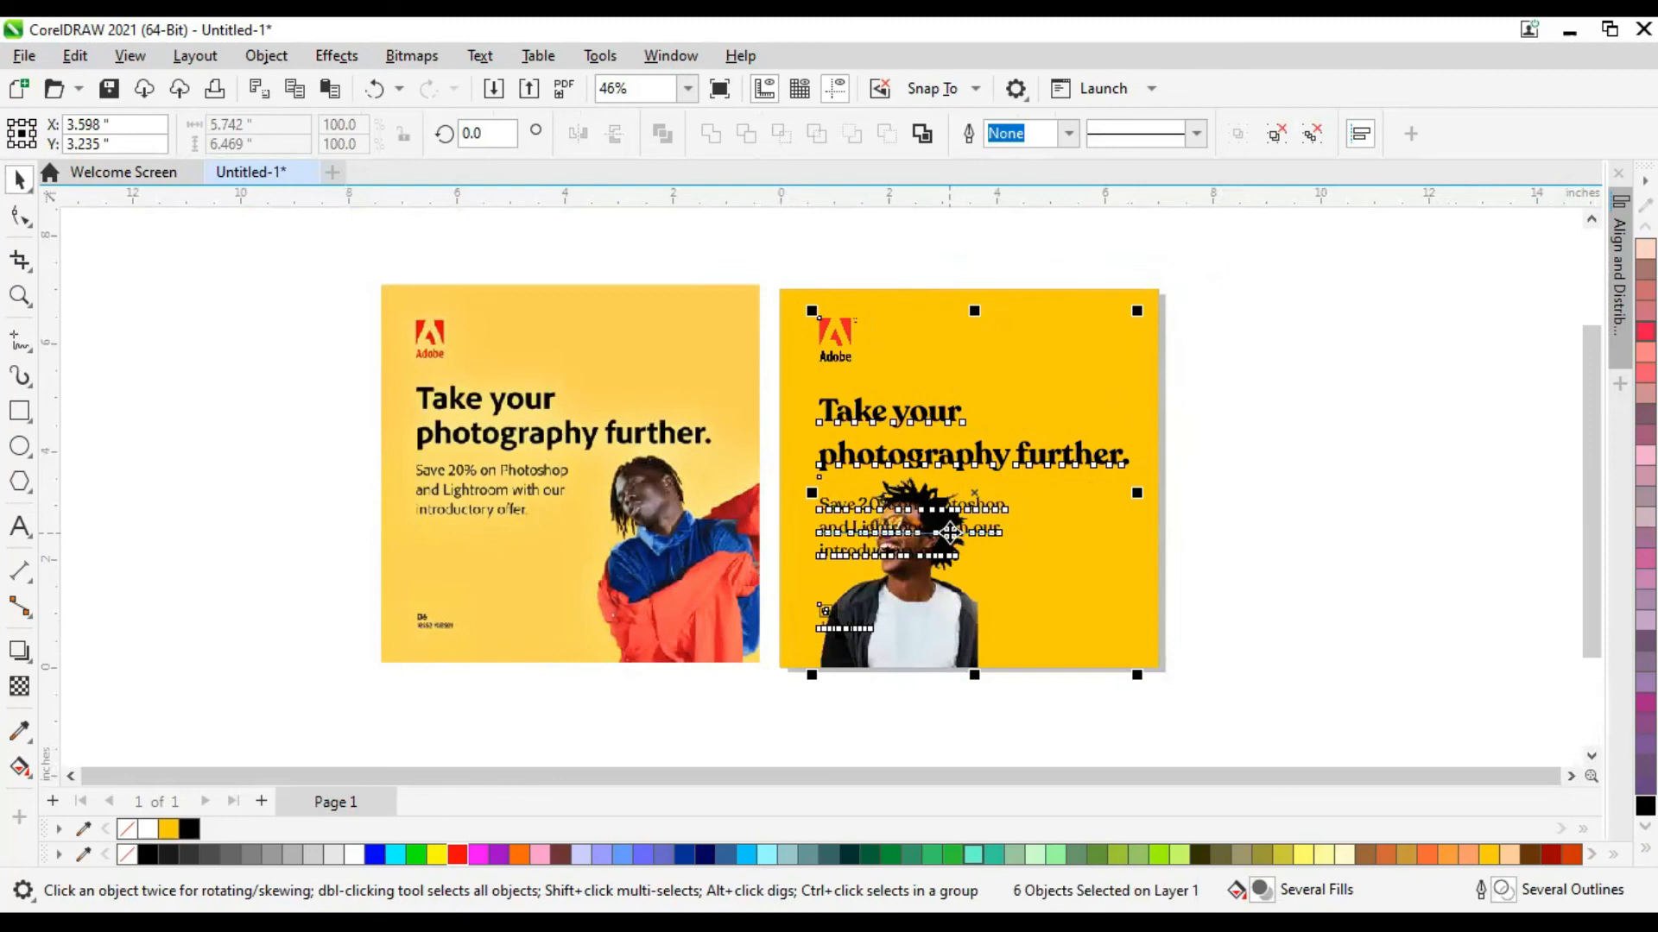
{"action": "key", "text": "ctrl+z"}
{"action": "left_click", "coordinate": [1316, 360]}
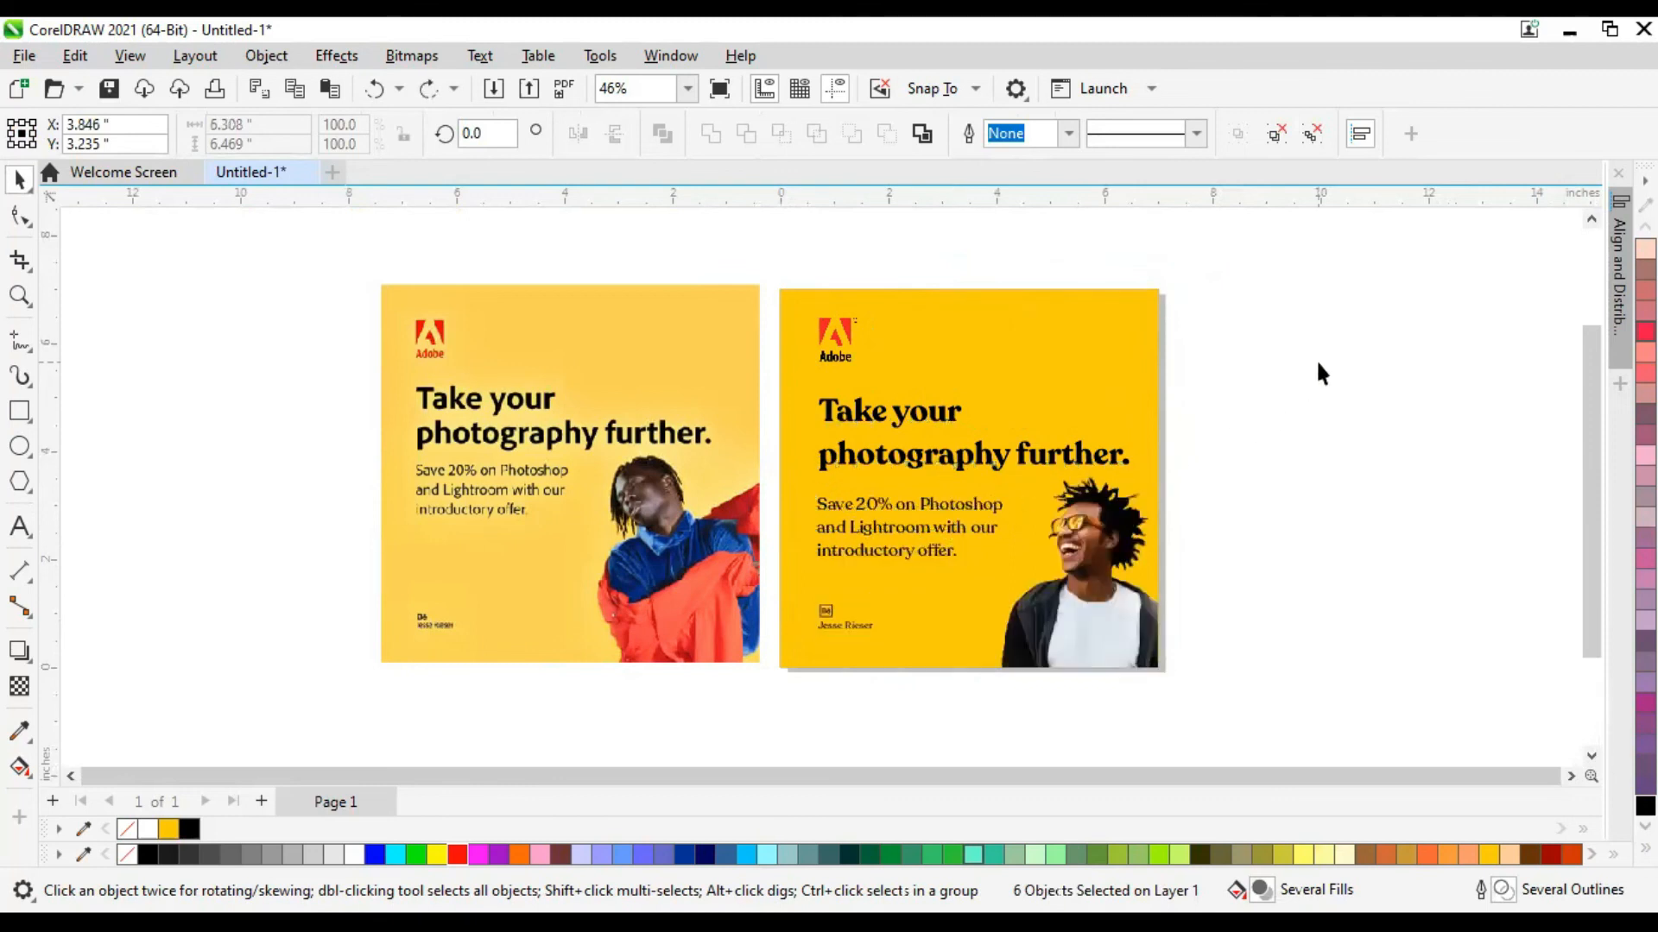
Left-align the Adobe logo, headline, offer text, Behance logo and photographer credit, excluding the man's photo.
{"action": "left_click", "coordinate": [1086, 592]}
{"action": "left_click_drag", "start_coordinate": [704, 208], "coordinate": [1212, 645]}
{"action": "left_click_drag", "start_coordinate": [731, 231], "coordinate": [1213, 644]}
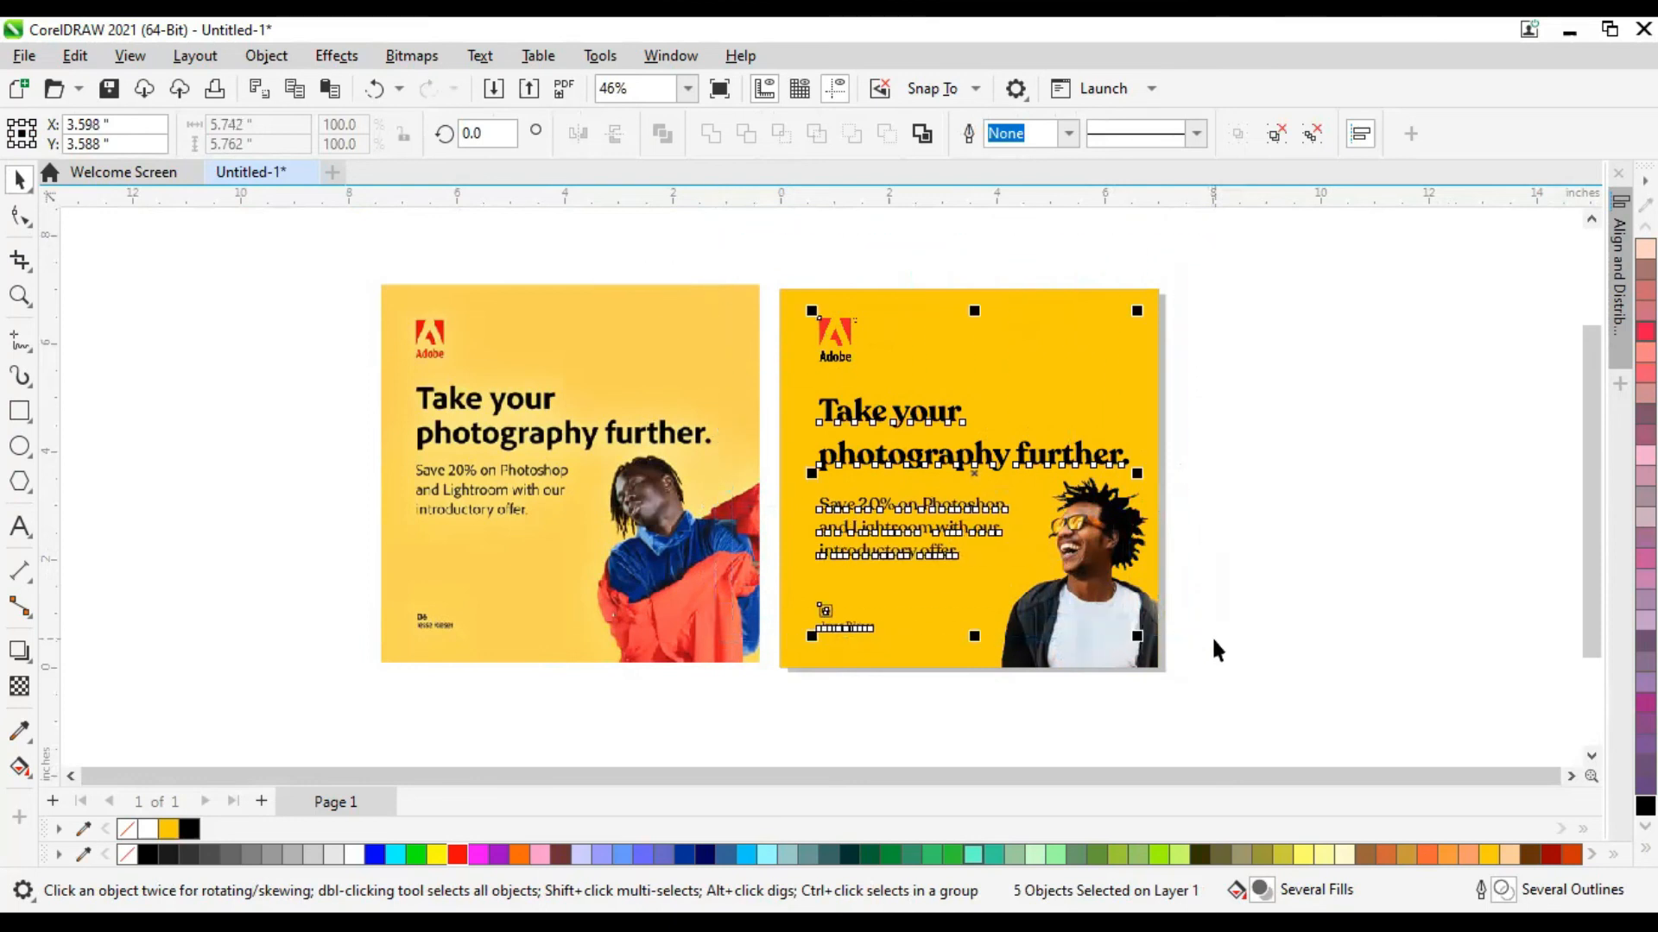
{"action": "left_click", "coordinate": [1232, 536]}
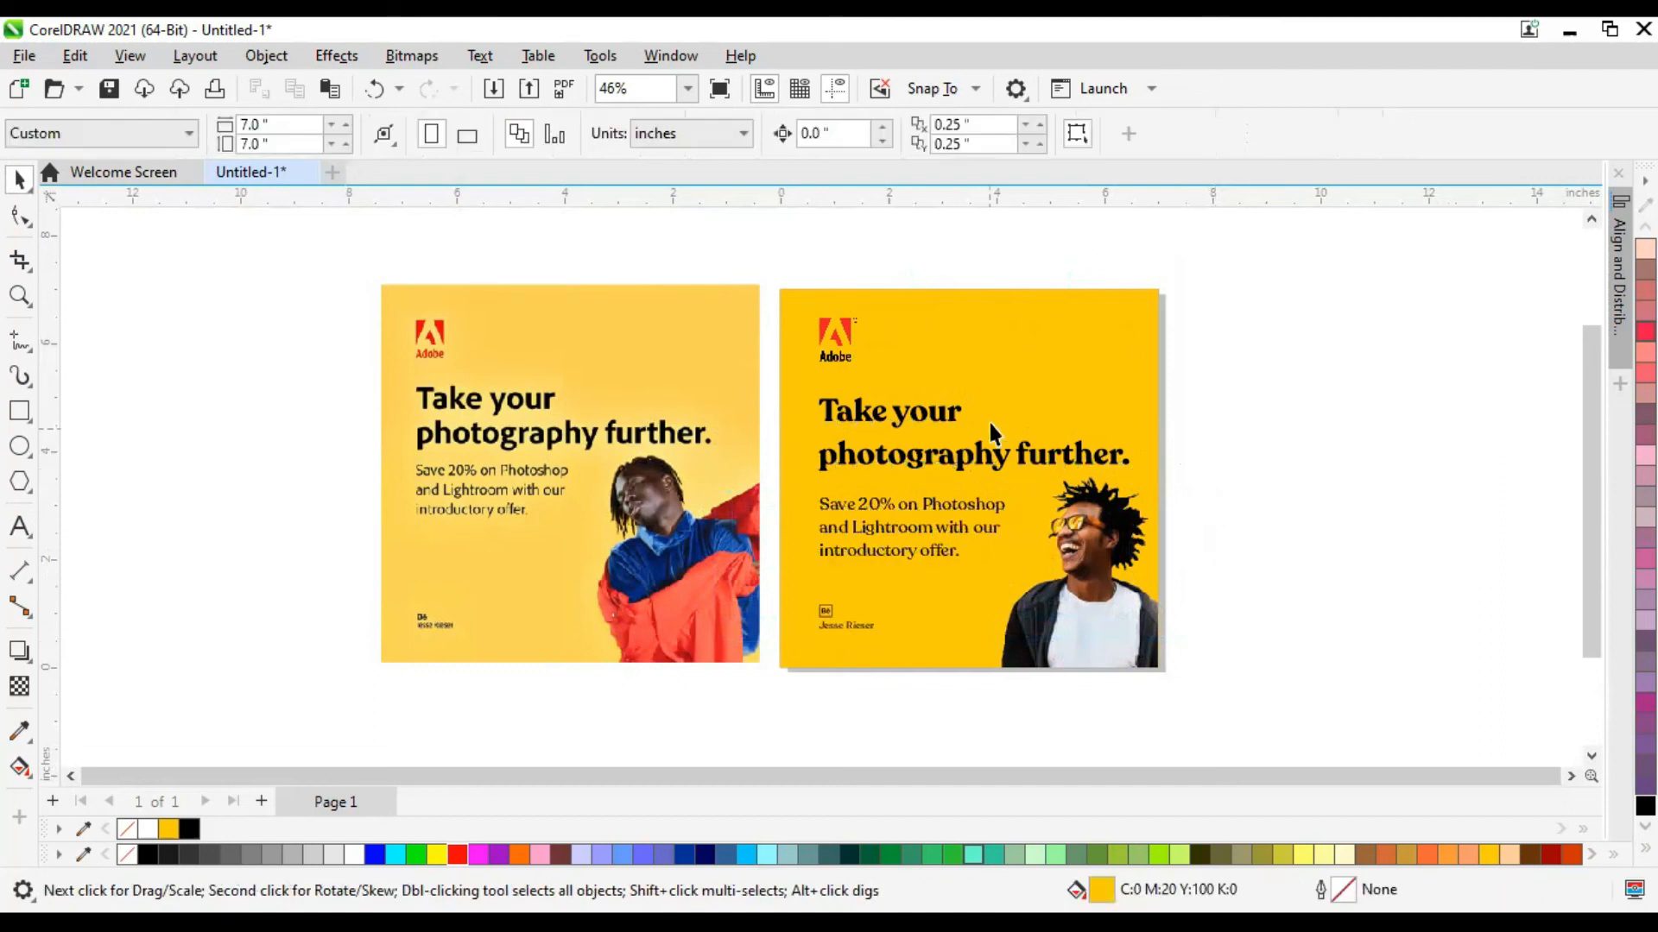
Show both flyers in full-screen preview to compare the finished design with the reference.
{"action": "scroll", "coordinate": [988, 418], "scroll_direction": "up", "scroll_amount": 2}
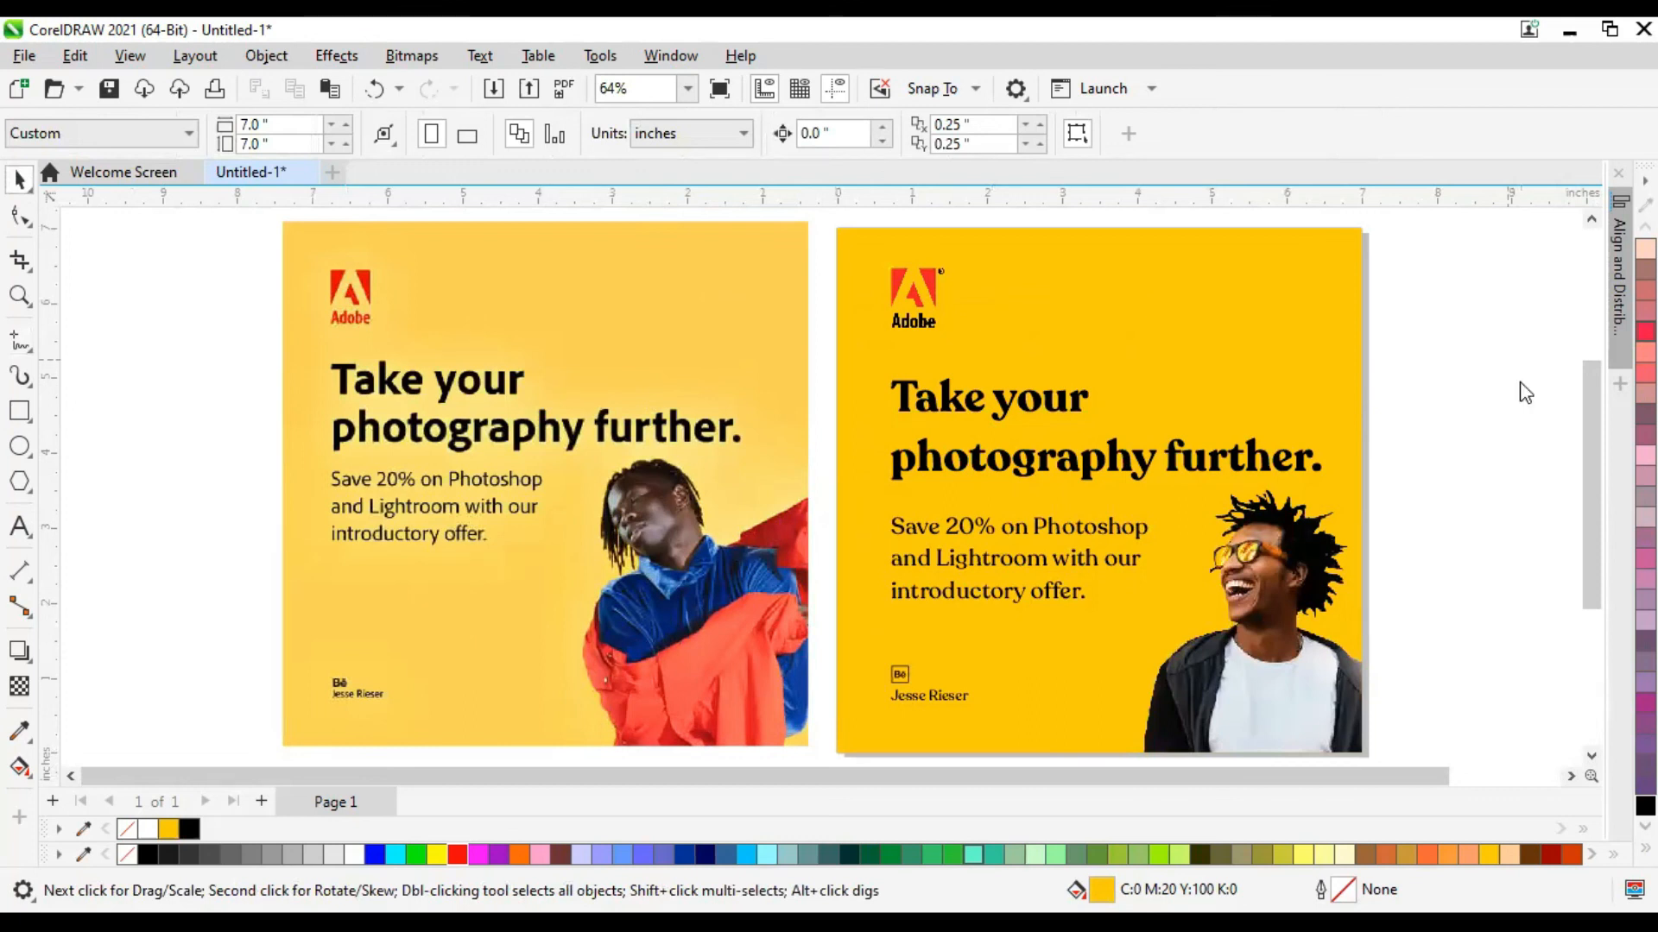
{"action": "key", "text": "F9"}
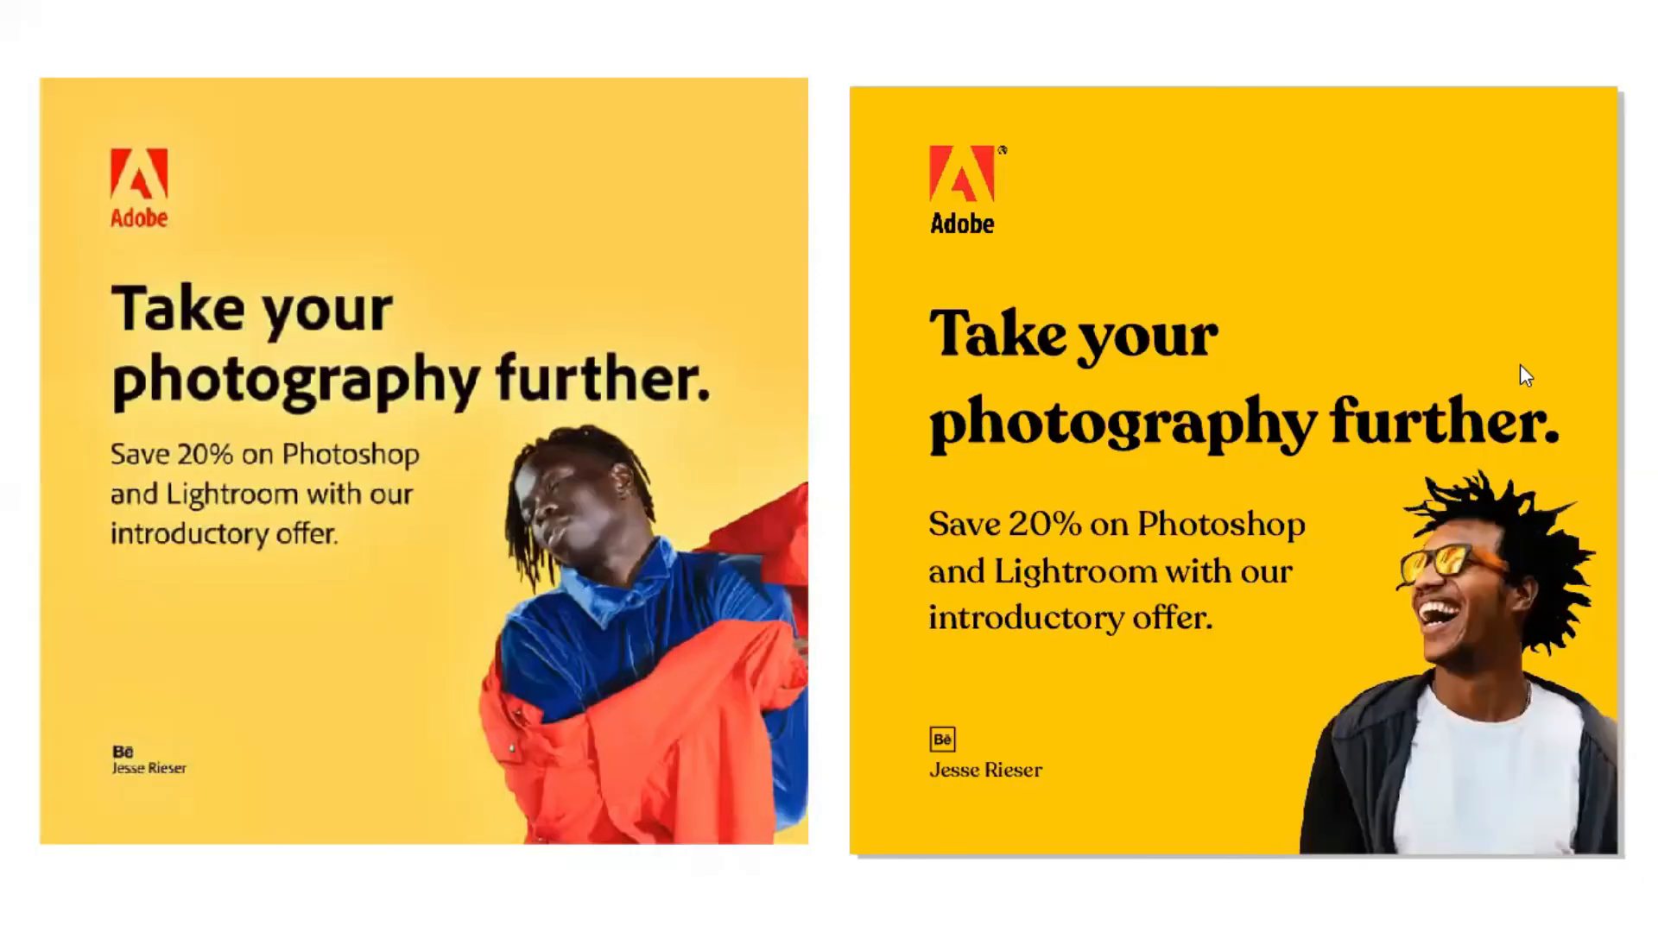